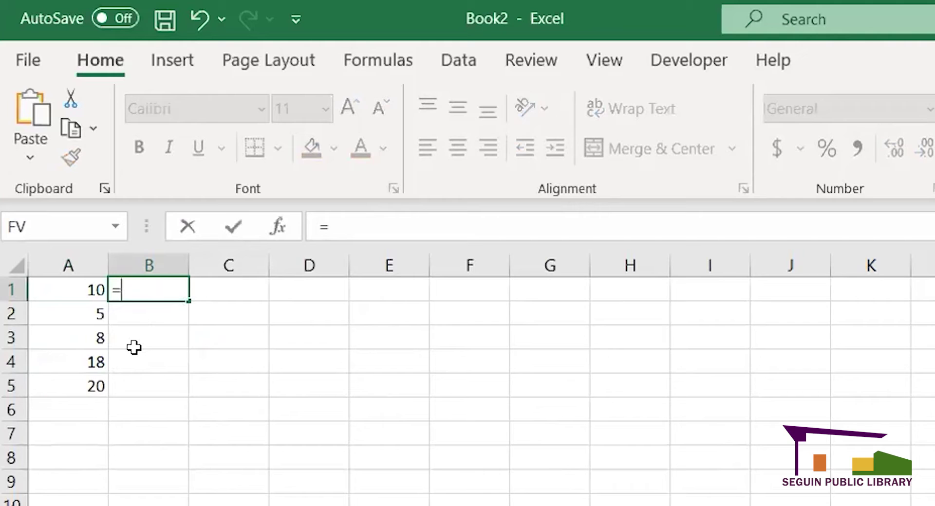
# - Enter =A1+A2+A3+A4+A5 in B1 so it totals 61, then begin =sum in B2
pyautogui.click(71, 291)
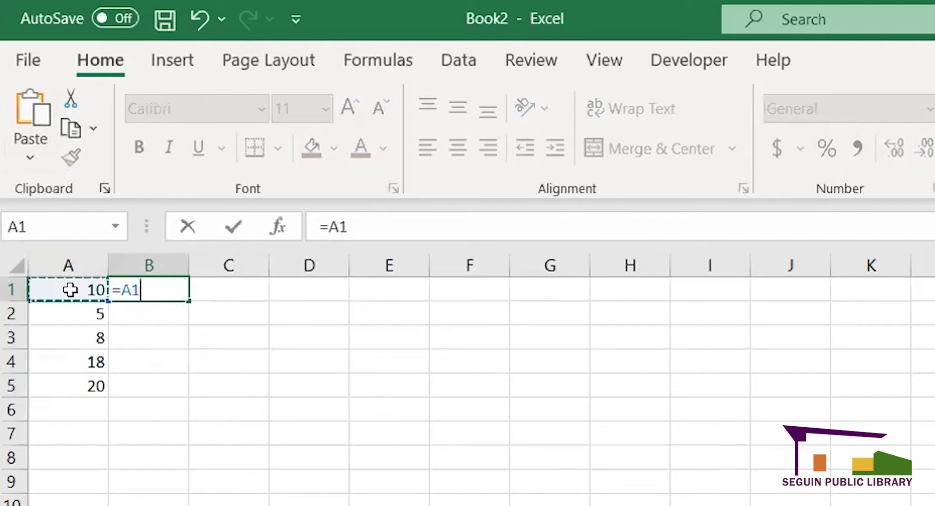
pyautogui.write('+')
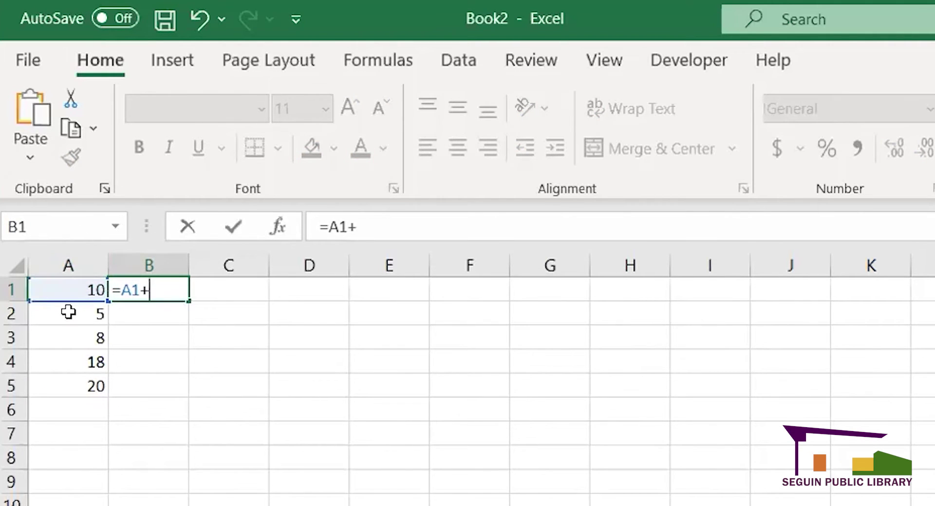
pyautogui.click(72, 311)
pyautogui.write('+')
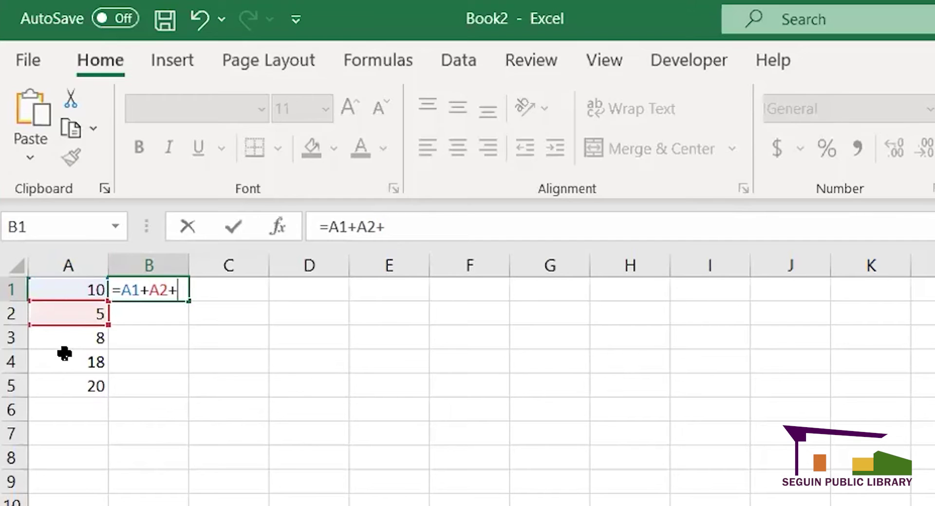
pyautogui.click(68, 352)
pyautogui.click(64, 331)
pyautogui.write('+')
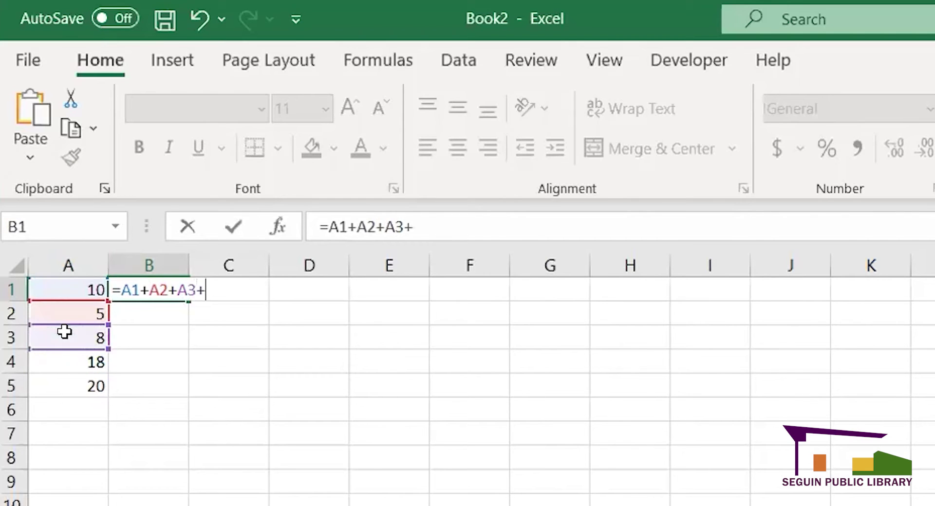
pyautogui.click(76, 368)
pyautogui.write('+')
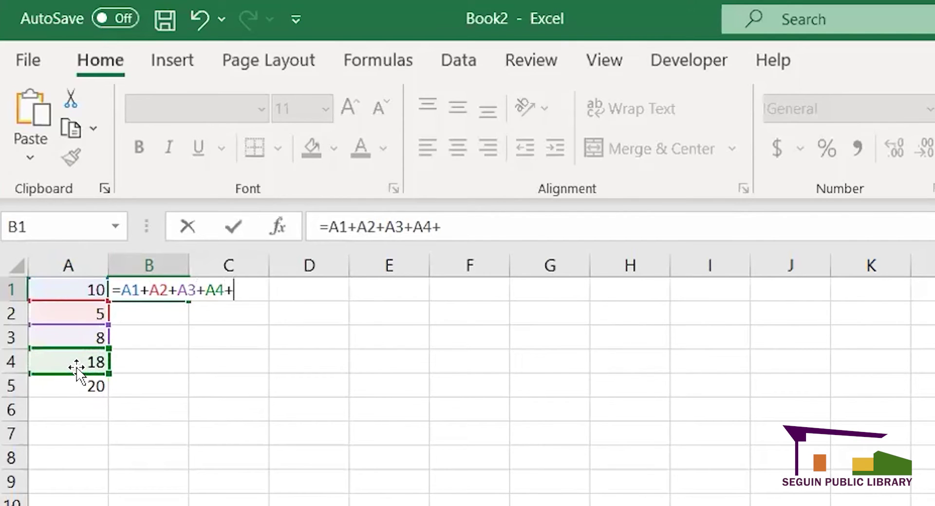
pyautogui.click(75, 381)
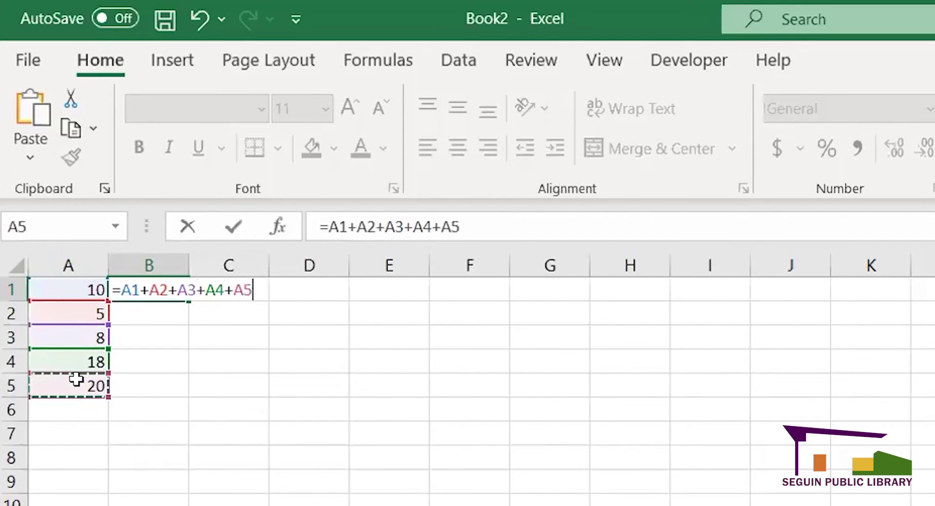
pyautogui.press('Return')
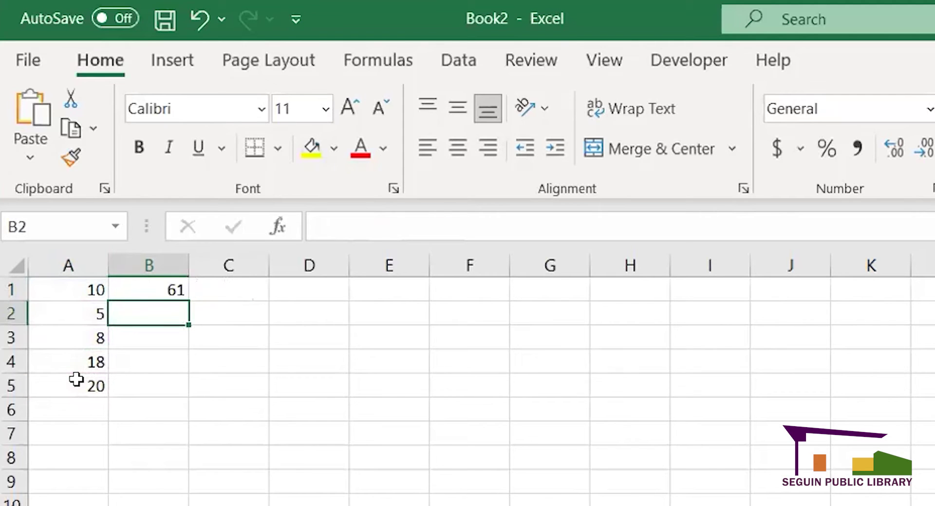
pyautogui.write('=')
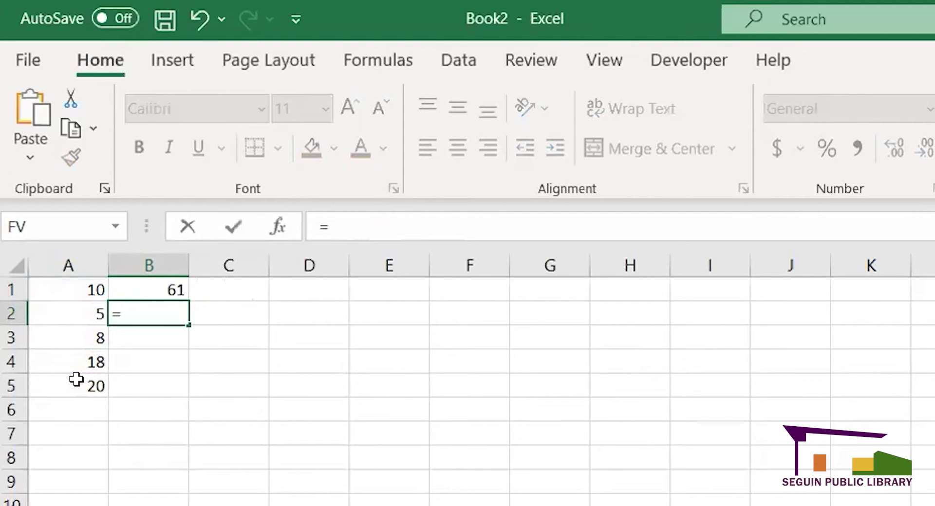
pyautogui.write('sum')
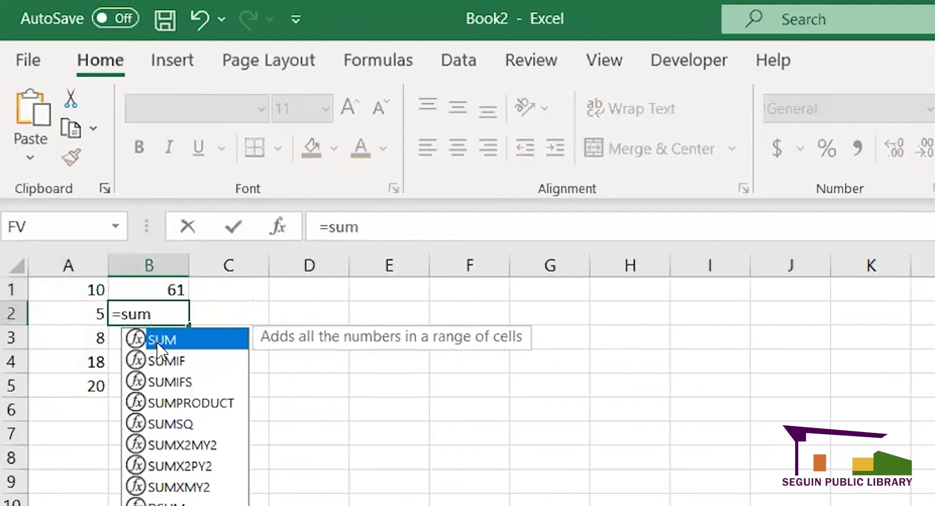
# - Complete =SUM(A1:A5) in B2 from the autocomplete list, also giving 61
pyautogui.doubleClick(159, 341)
pyautogui.moveTo(82, 290); pyautogui.dragTo(94, 381)
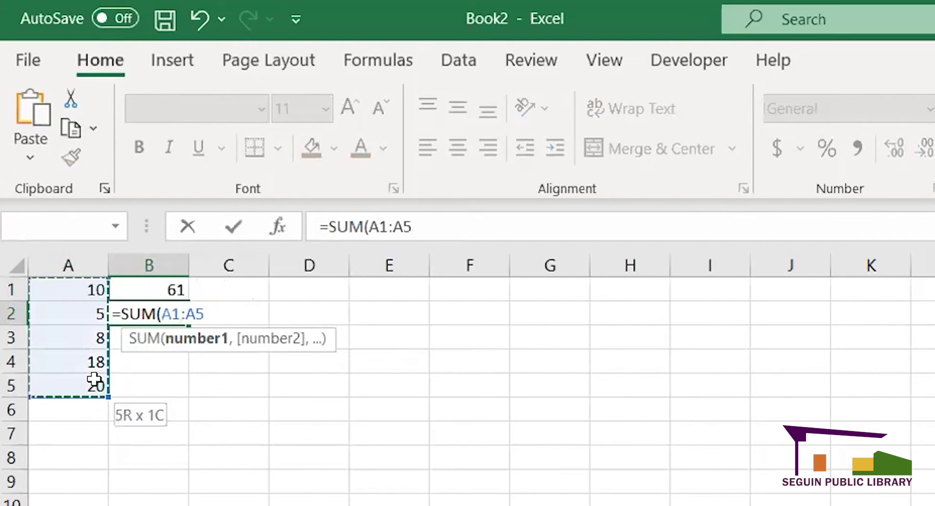
pyautogui.press('Return')
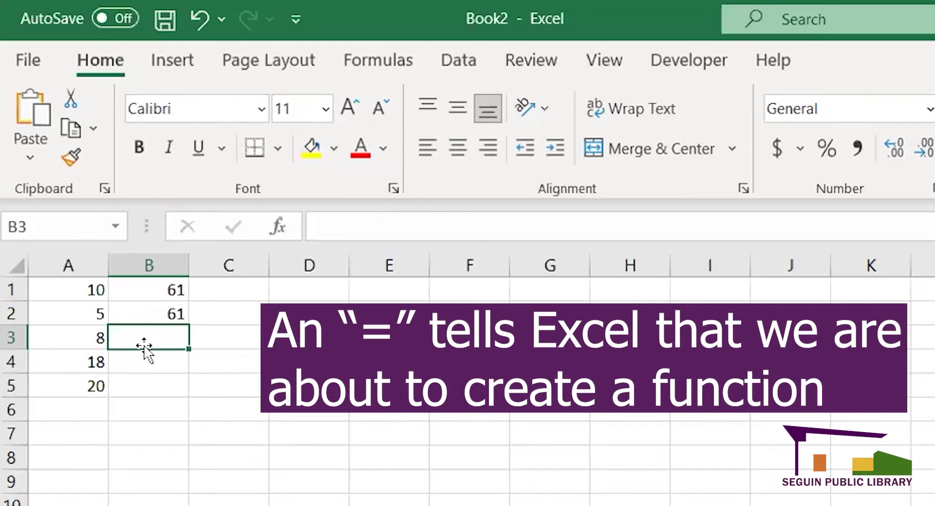
pyautogui.write('=')
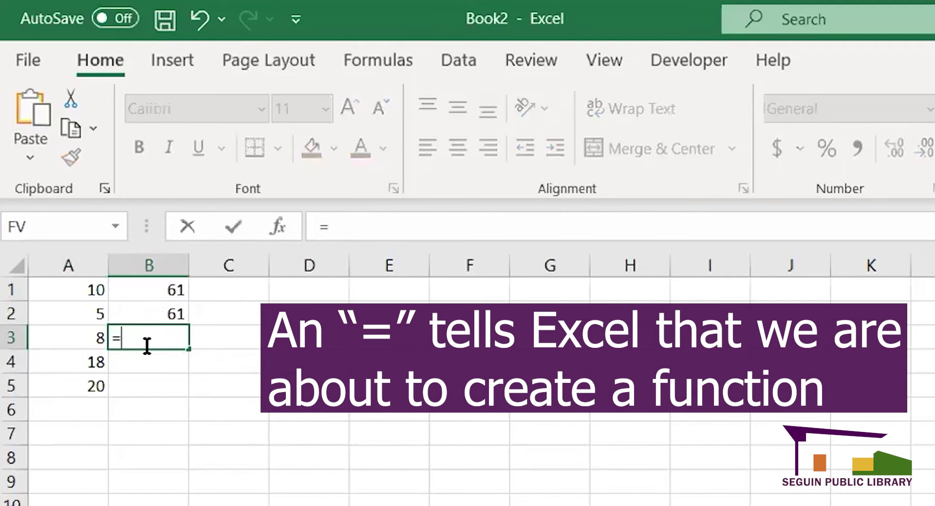
pyautogui.click(78, 295)
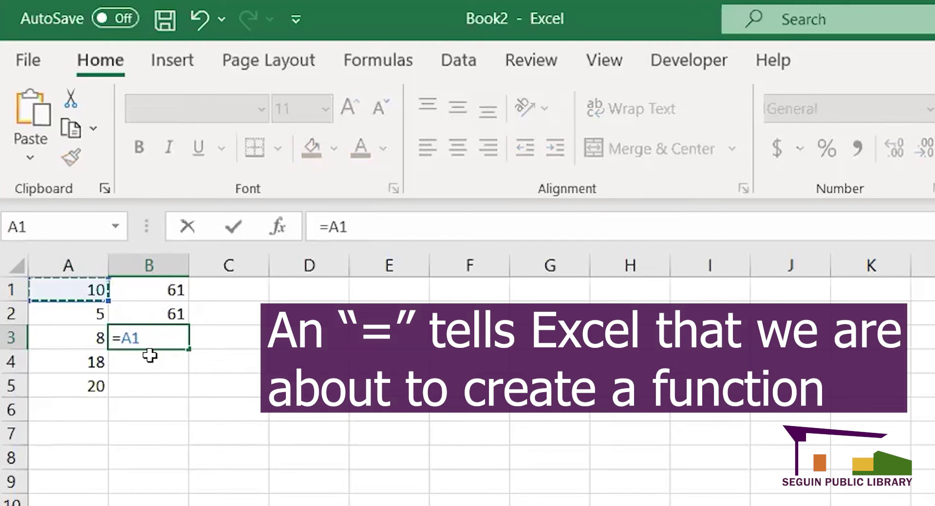
pyautogui.press('Escape')
pyautogui.click(95, 290)
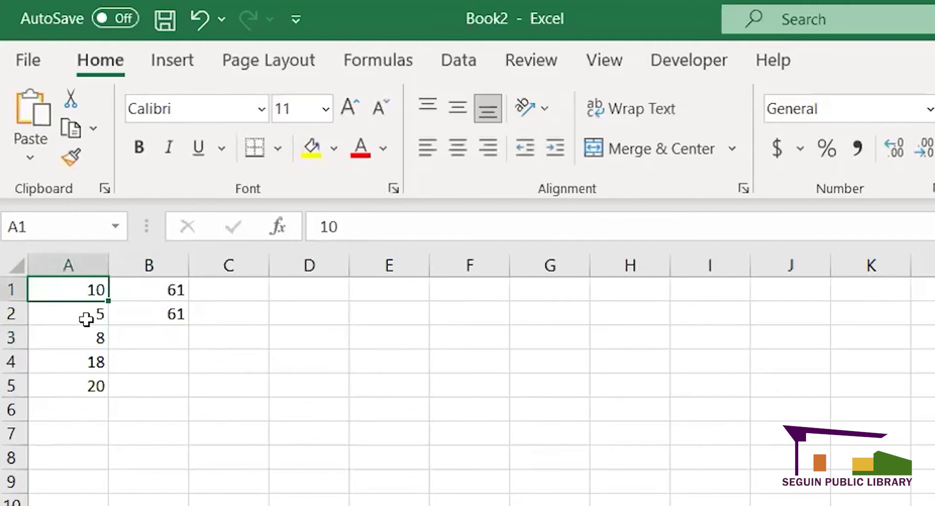
pyautogui.click(86, 319)
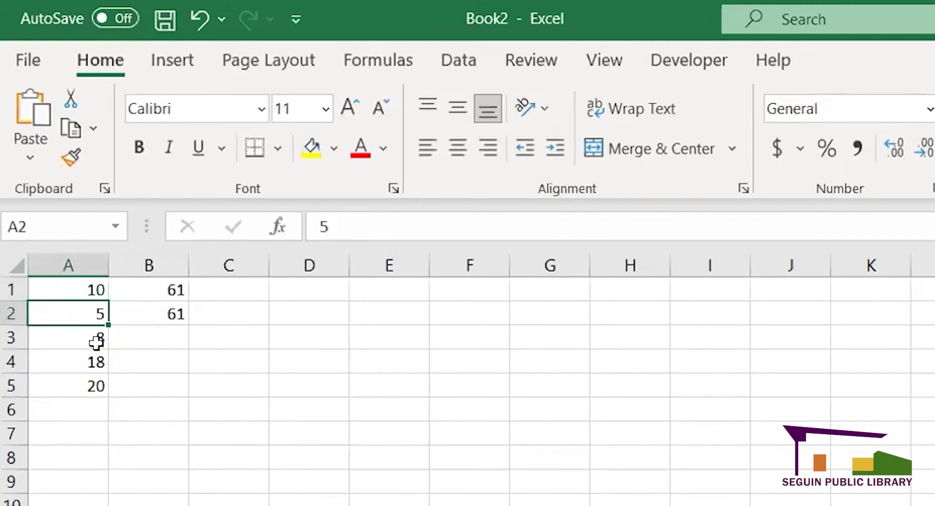
pyautogui.click(92, 338)
pyautogui.click(89, 364)
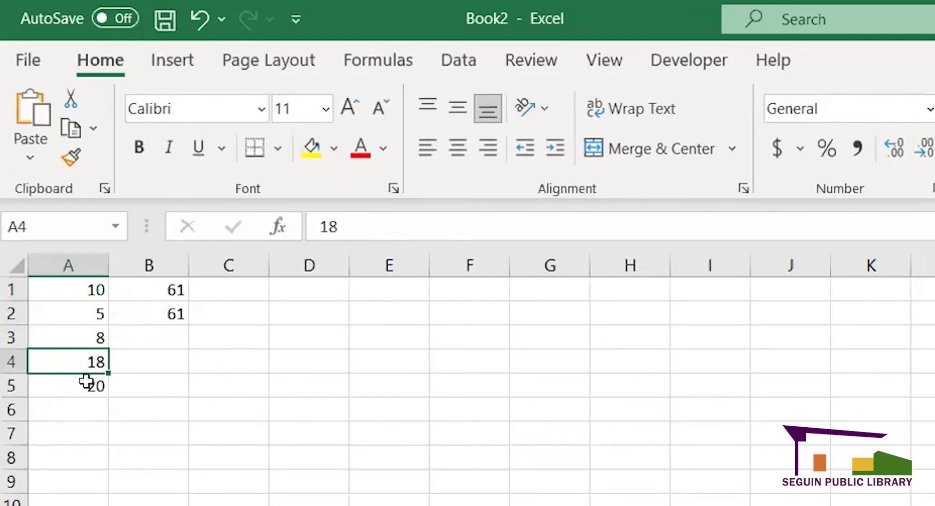
pyautogui.click(86, 381)
pyautogui.keyDown('shift'); pyautogui.click(160, 331); pyautogui.keyUp('shift')
pyautogui.click(160, 331)
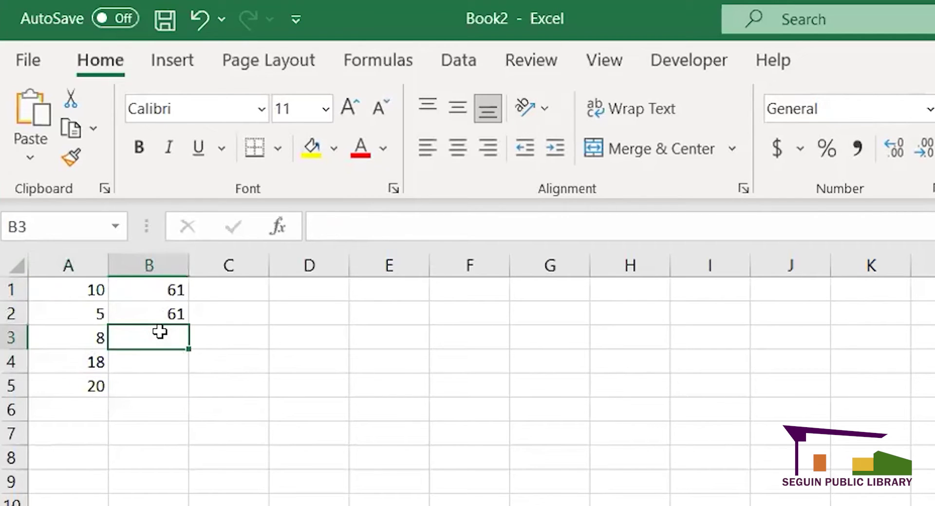
pyautogui.write('=')
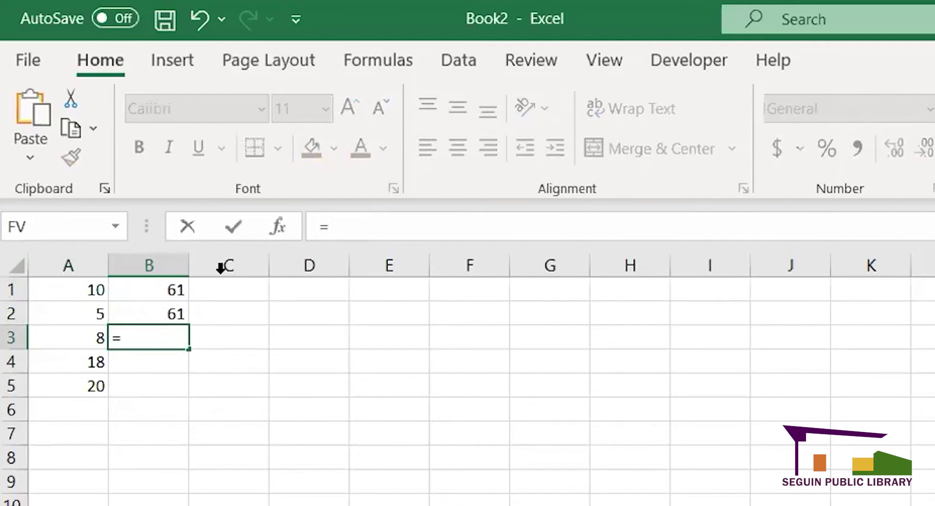
# - Cancel a =B1 entry in B3, review the values in A1–A5, and select B3
pyautogui.click(180, 290)
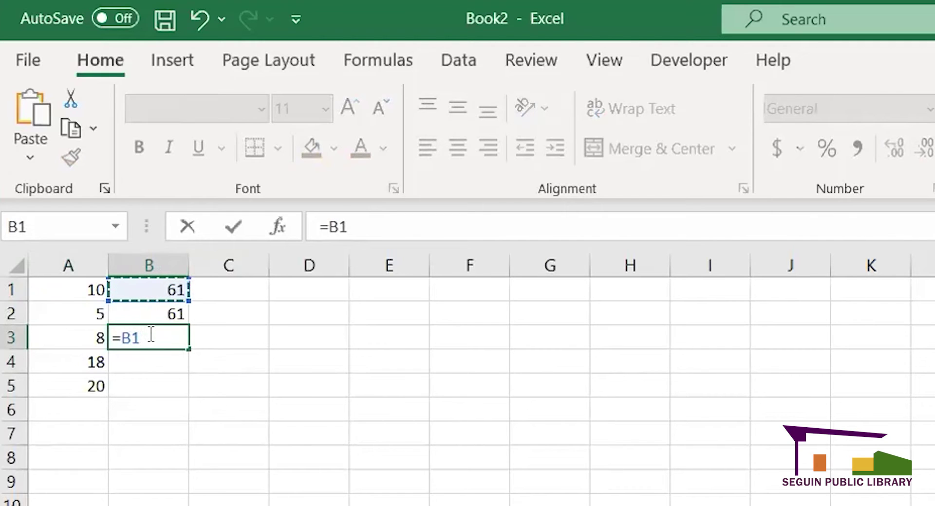
pyautogui.press('Escape')
pyautogui.click(85, 292)
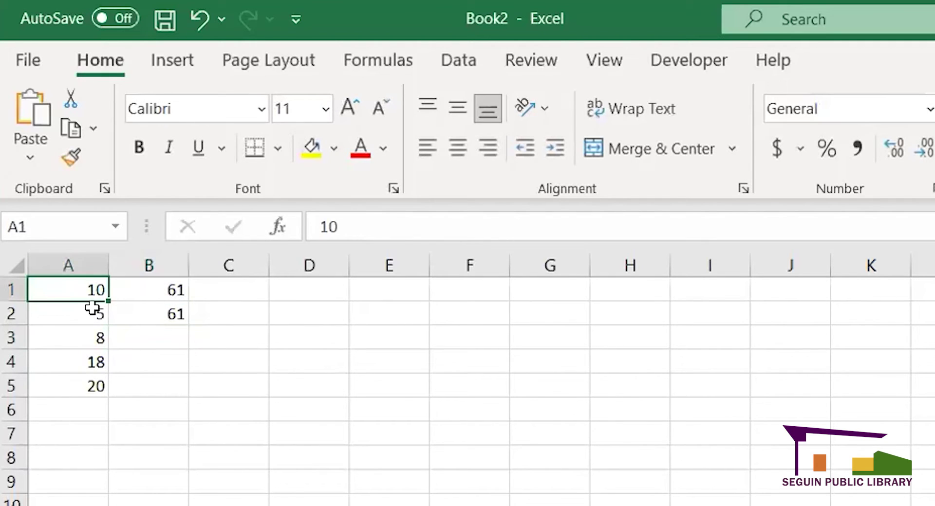
pyautogui.click(96, 314)
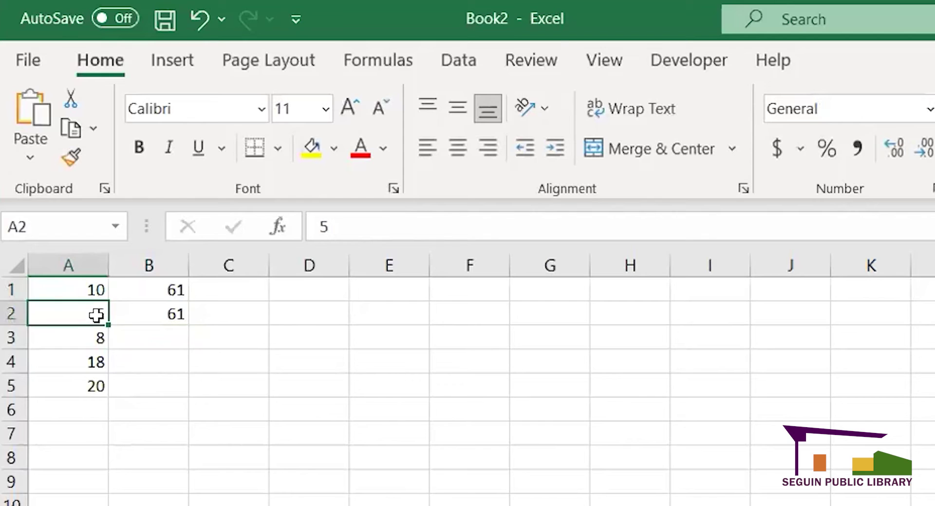
pyautogui.click(93, 352)
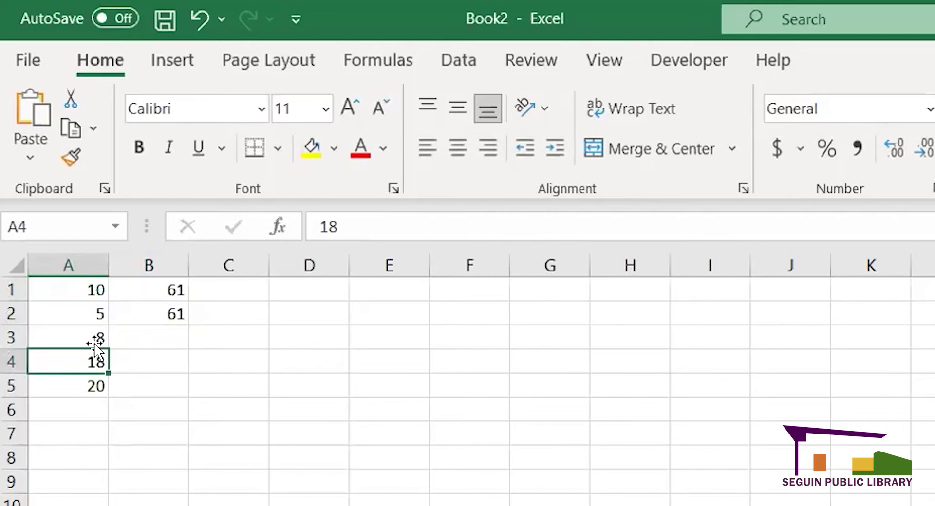
pyautogui.click(86, 382)
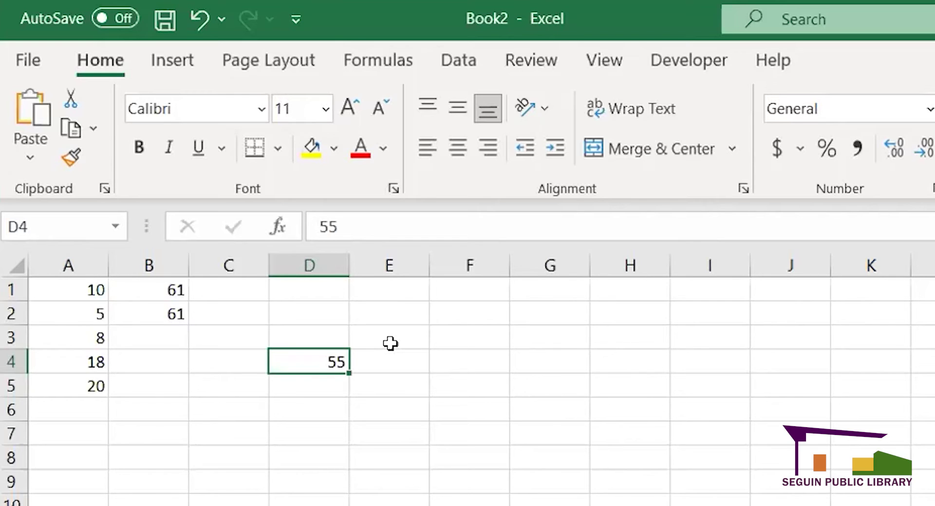
pyautogui.click(172, 334)
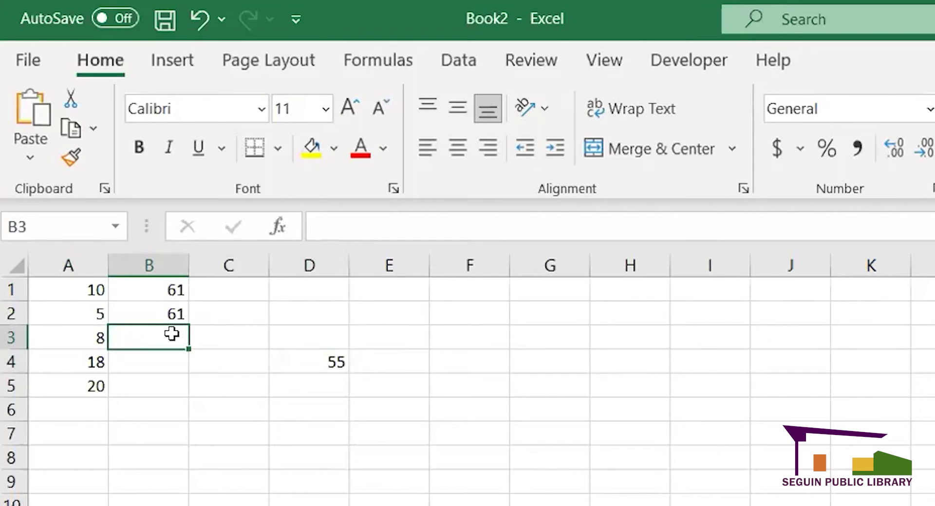
# - Begin =SUM(A1:A5) in B3, then switch to a new blank workbook at A1
pyautogui.write('=')
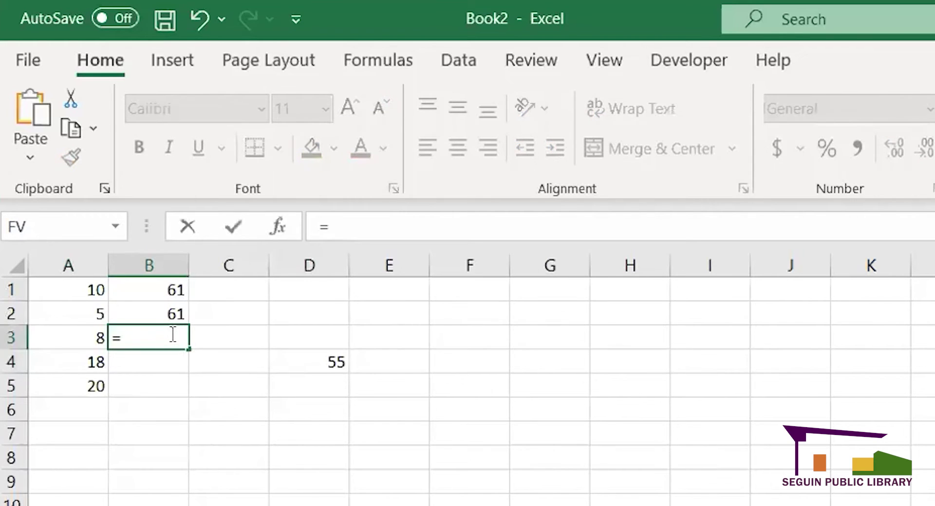
pyautogui.write('sum')
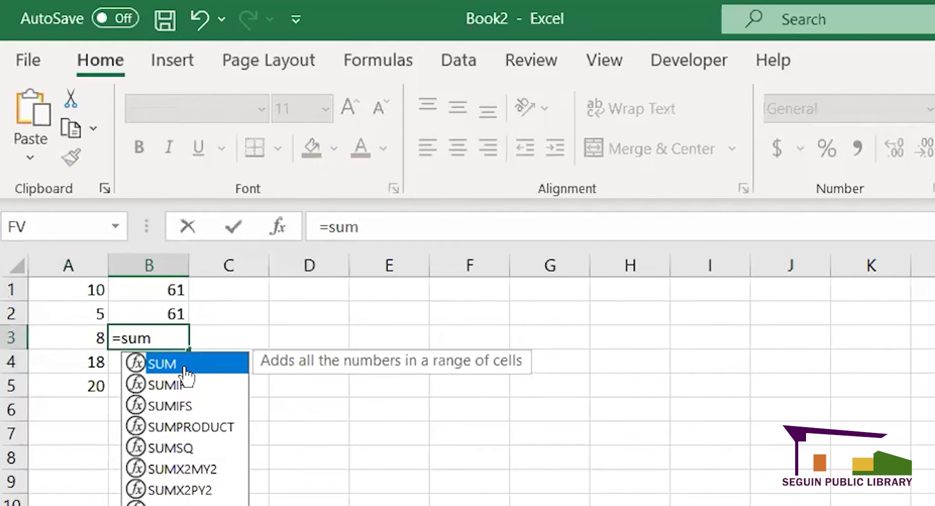
pyautogui.doubleClick(183, 370)
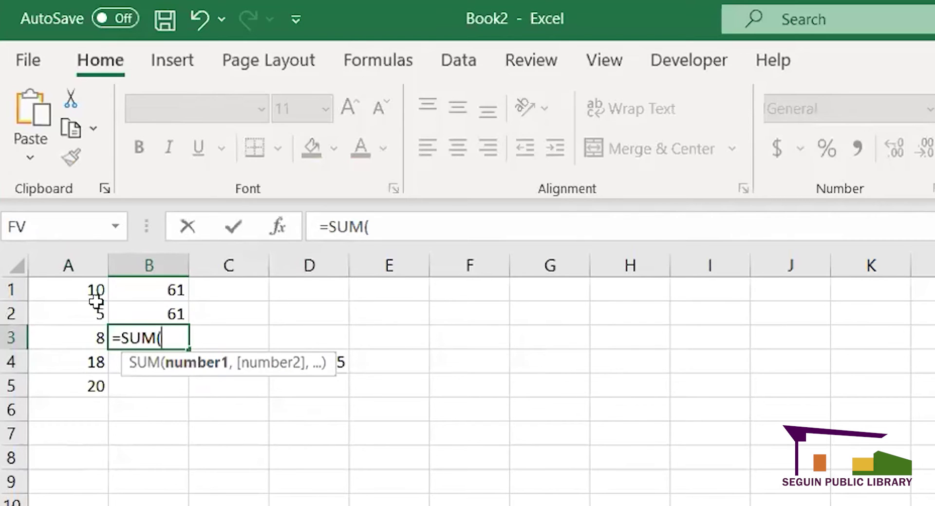
pyautogui.click(96, 290)
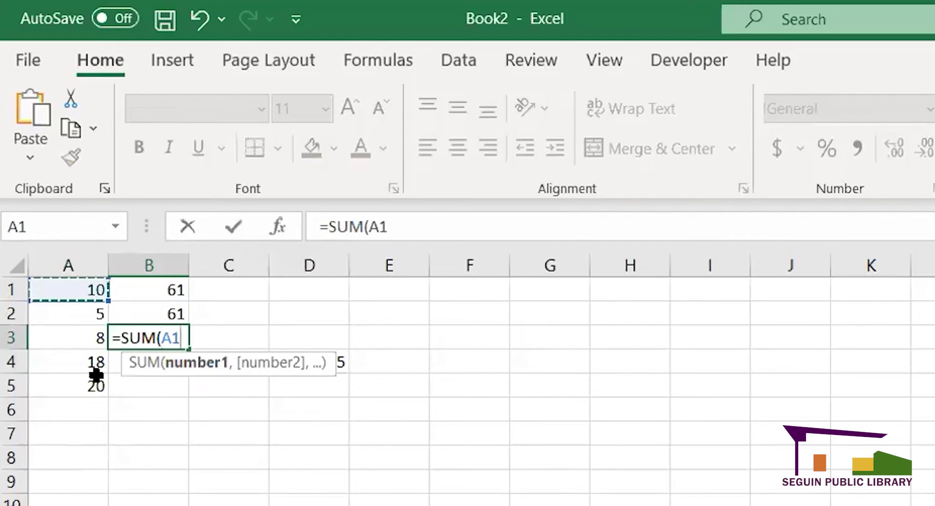
pyautogui.moveTo(94, 369); pyautogui.dragTo(96, 380)
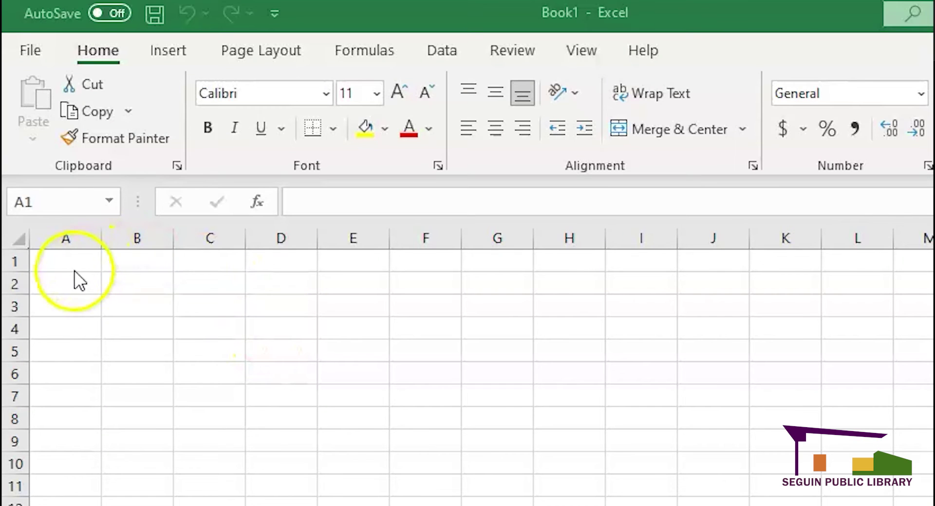
pyautogui.click(71, 266)
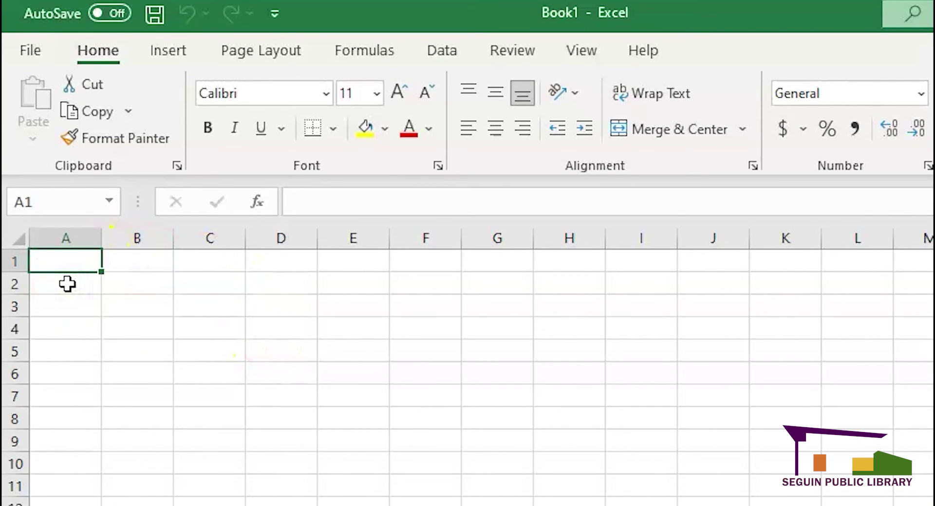
# - Select B3 in the blank workbook and start a =SUM formula
pyautogui.click(712, 505)
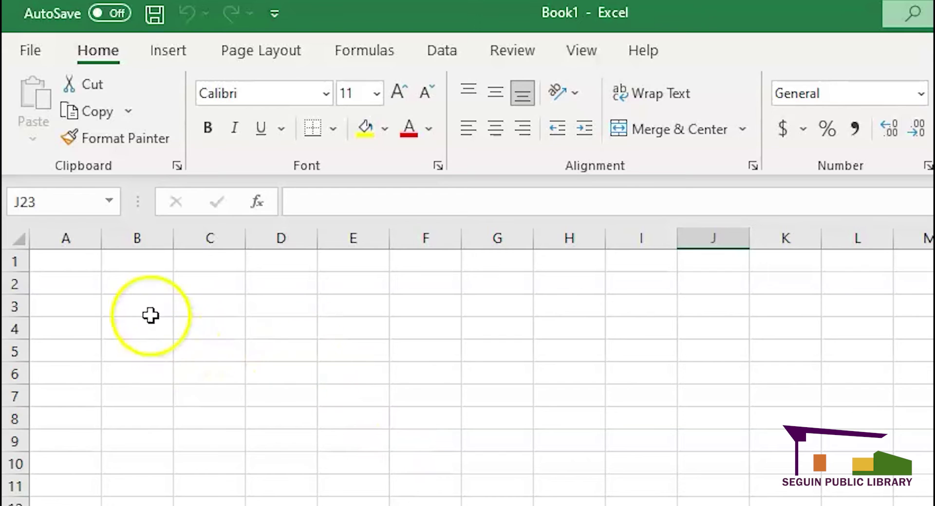
pyautogui.click(138, 302)
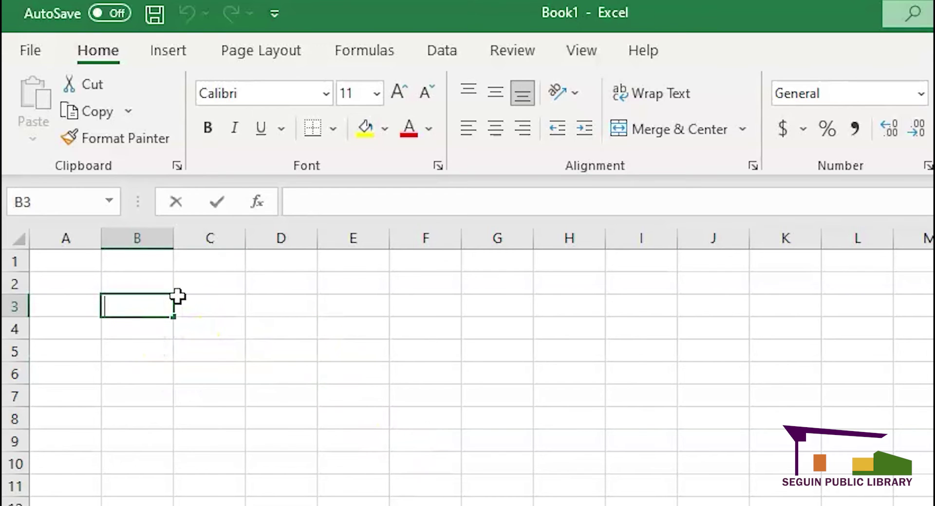
pyautogui.write('=SUM')
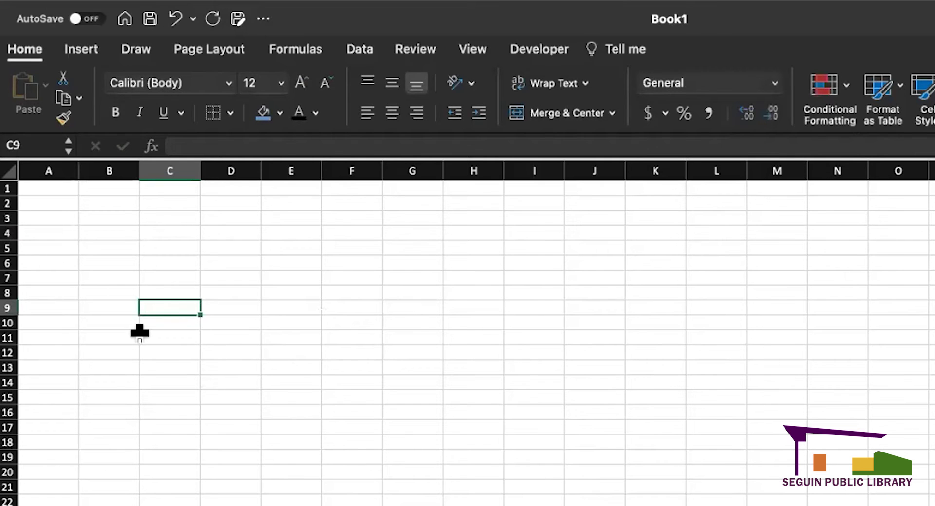
# - Enter the 'budget' label in B11 with 10,000 in C11
pyautogui.click(144, 337)
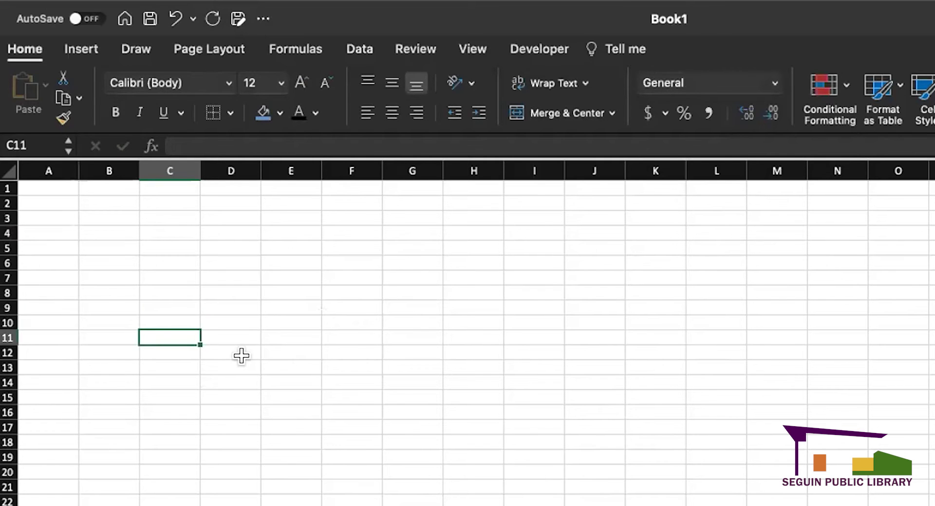
pyautogui.click(112, 338)
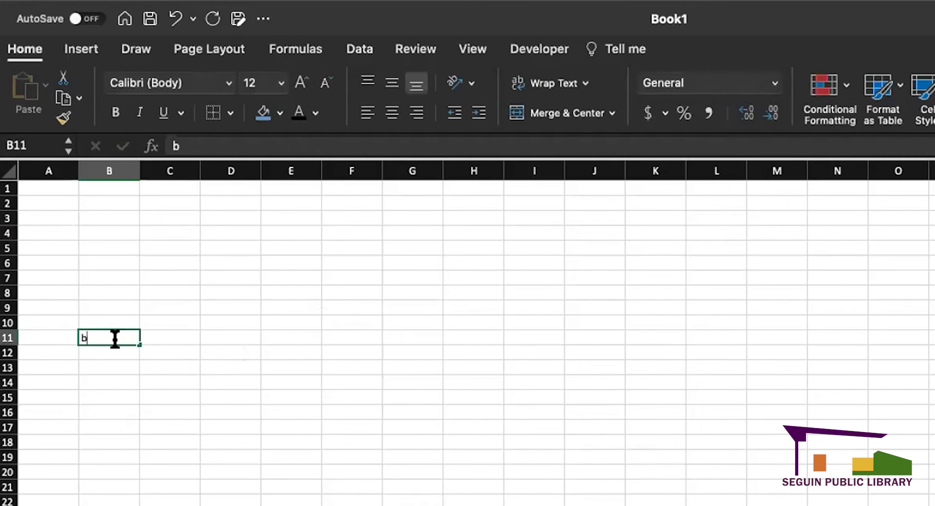
pyautogui.write('budget')
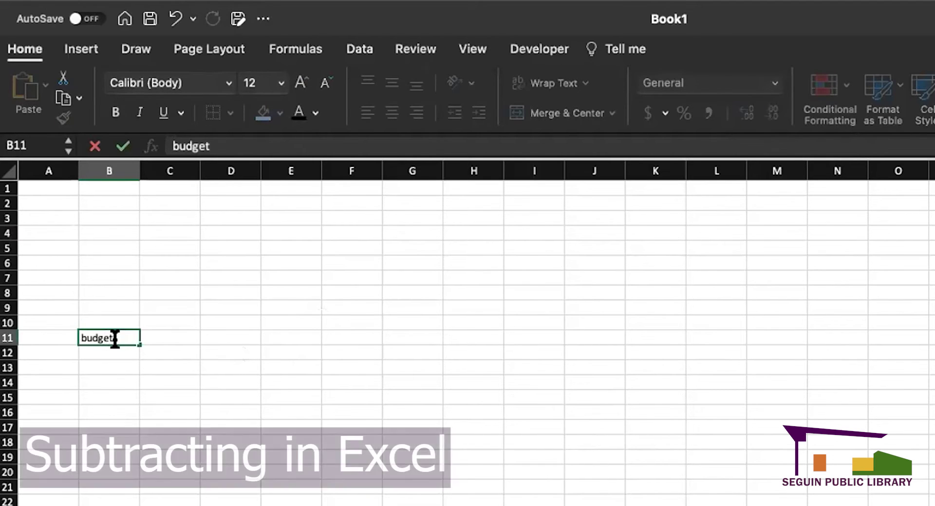
pyautogui.press('Return')
pyautogui.click(173, 336)
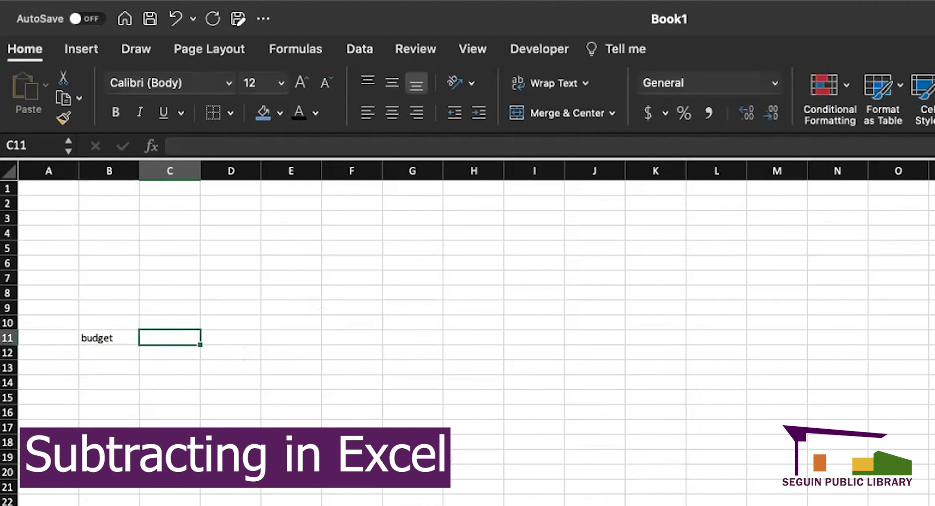
pyautogui.write('10,000')
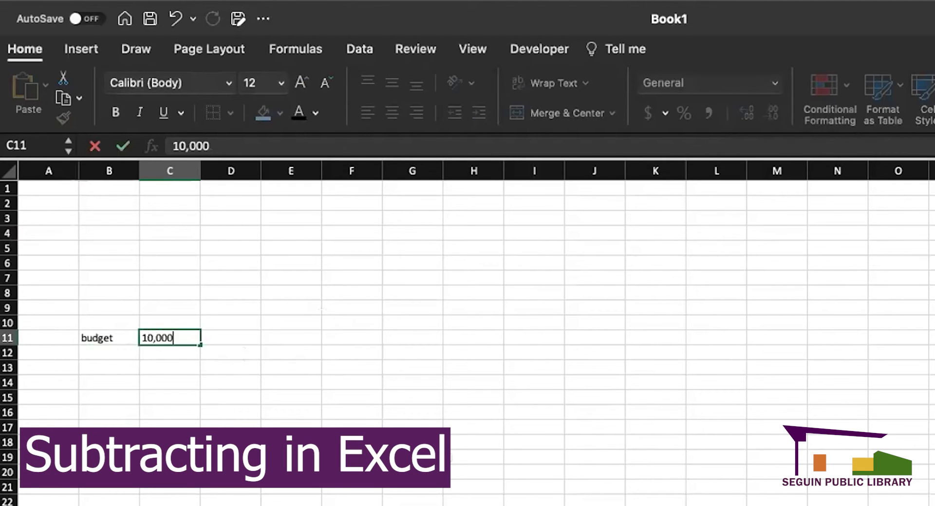
pyautogui.press('Return')
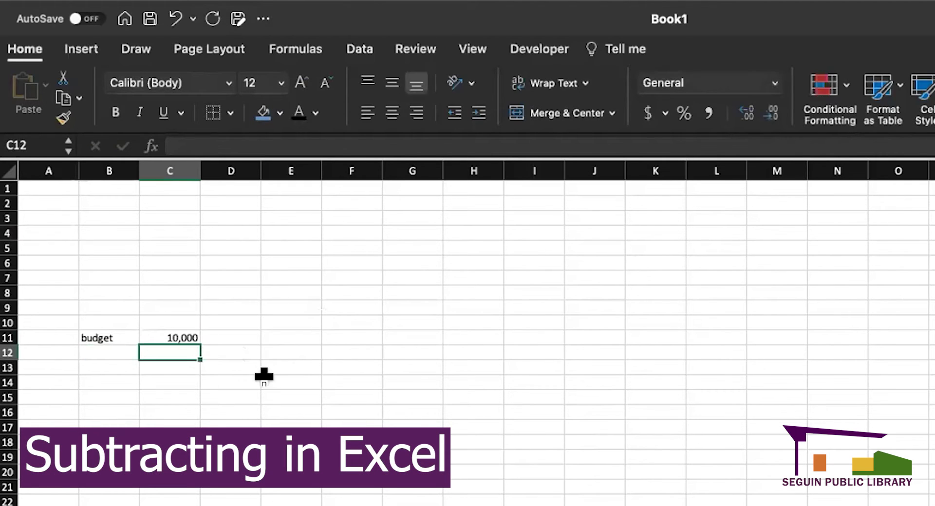
# - Label B3 'expenses' and enter expense amounts 837, 729, 829 and 718 in column C
pyautogui.click(101, 216)
pyautogui.write('expe')
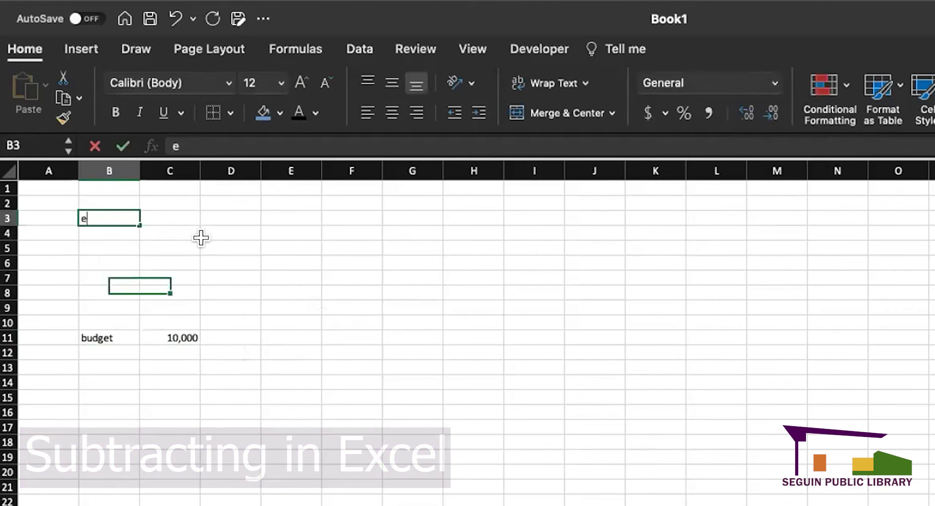
pyautogui.write('nses')
pyautogui.press('Return')
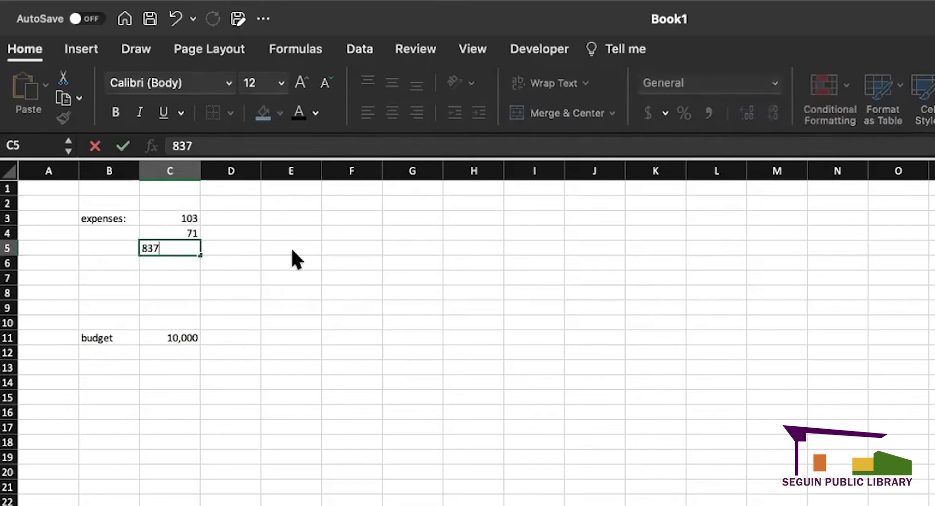
pyautogui.press('Return')
pyautogui.write('729')
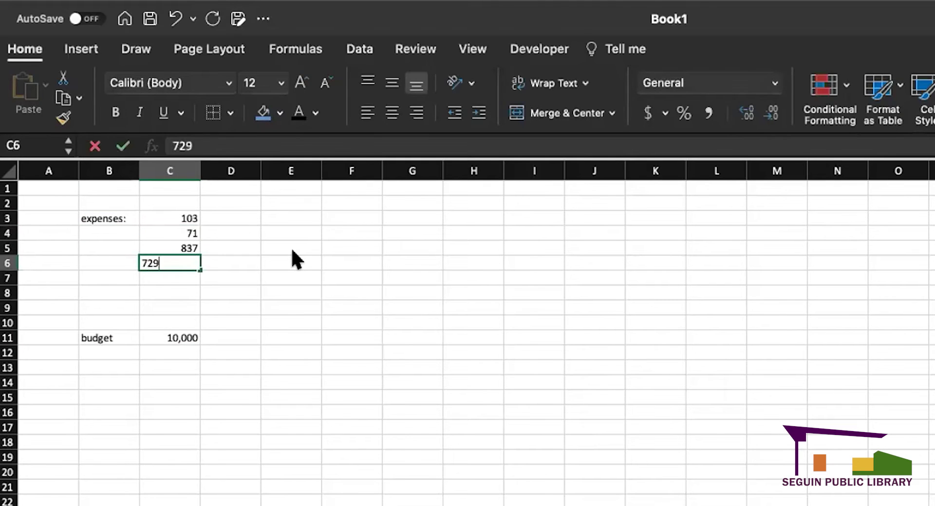
pyautogui.press('Return')
pyautogui.write('8293')
pyautogui.press('BackSpace')
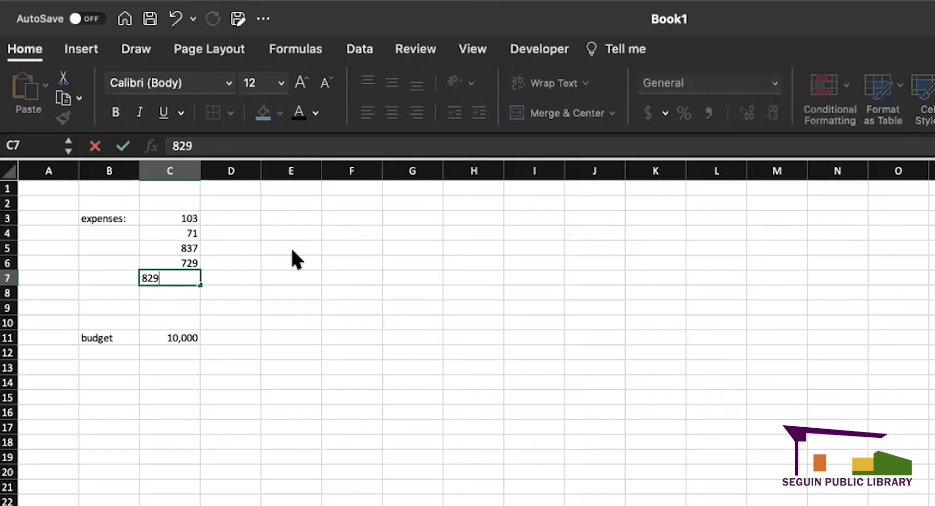
pyautogui.press('Return')
pyautogui.write('718')
pyautogui.press('Return')
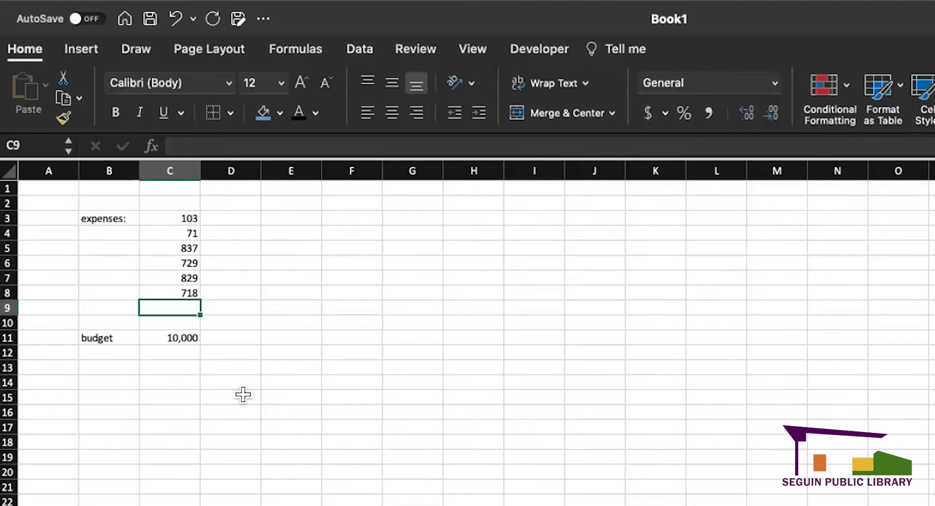
# - Add the 'money left' label in B12
pyautogui.click(243, 395)
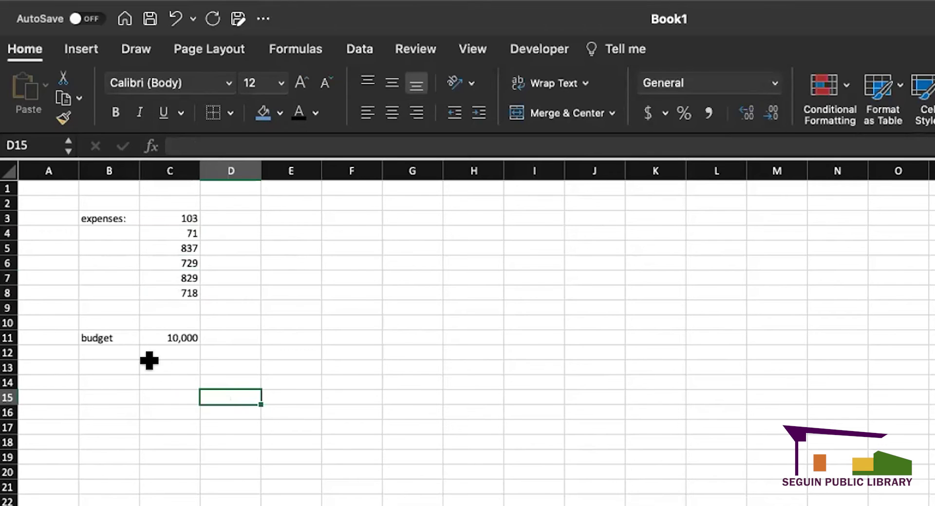
pyautogui.click(112, 367)
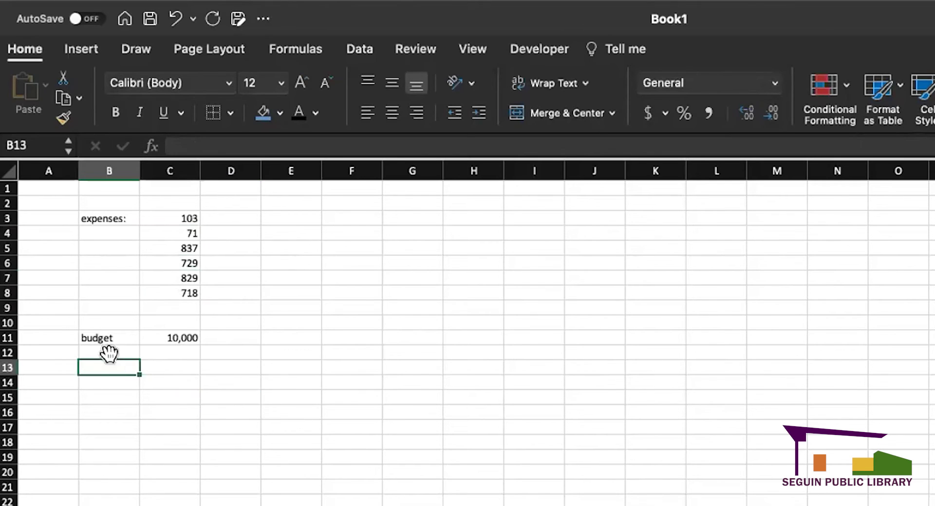
pyautogui.click(107, 352)
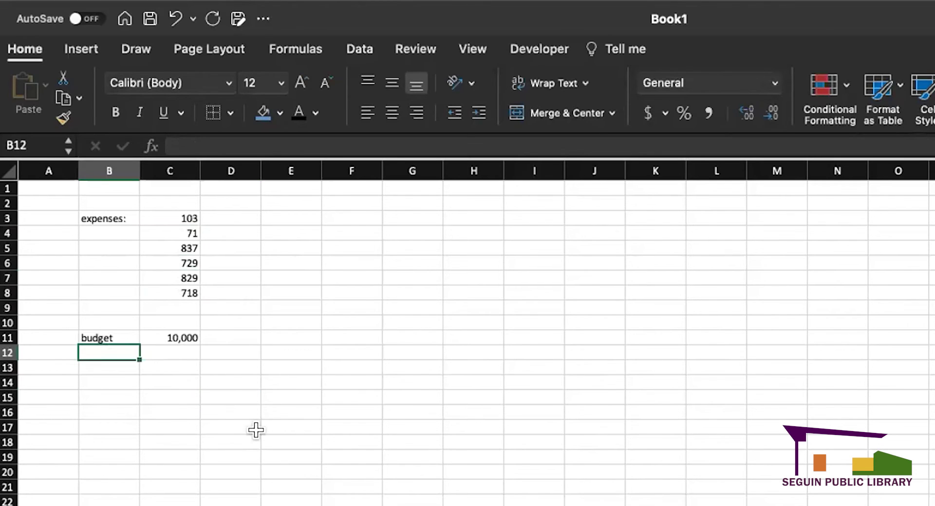
pyautogui.write('money left')
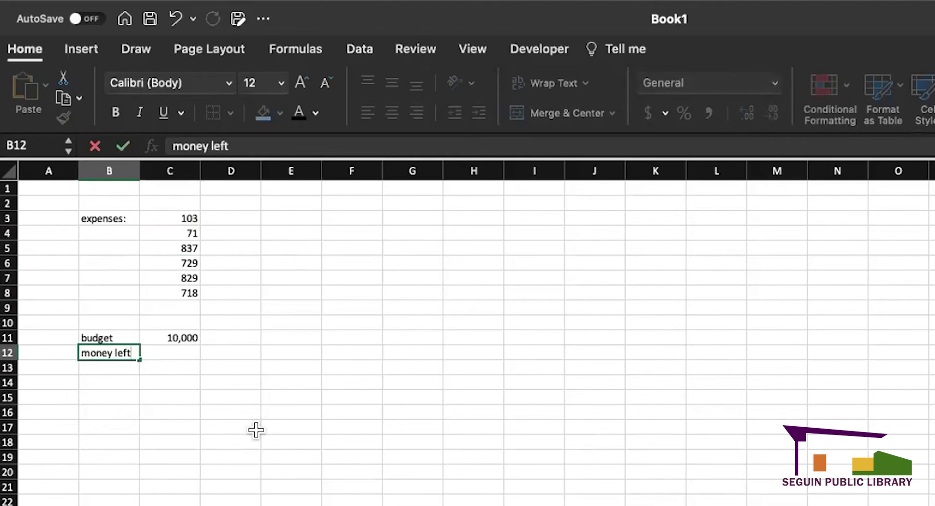
pyautogui.press('Return')
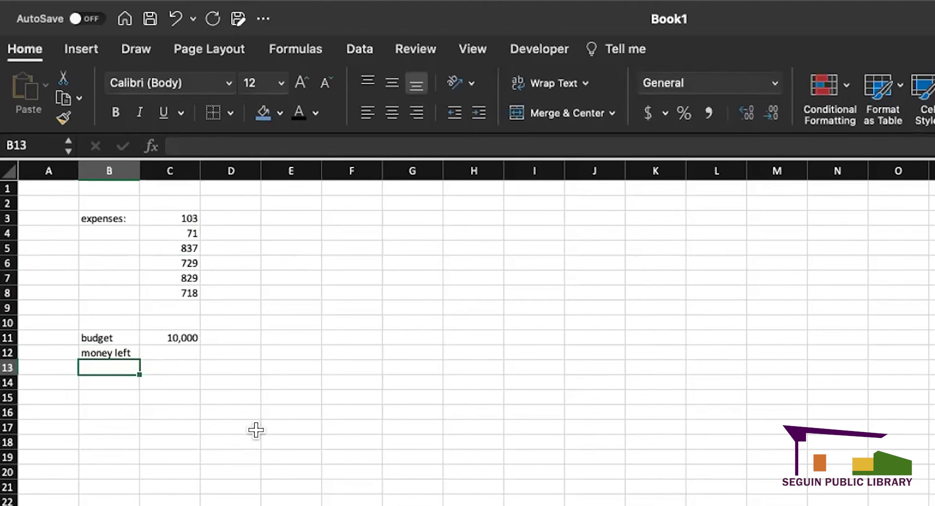
pyautogui.click(156, 351)
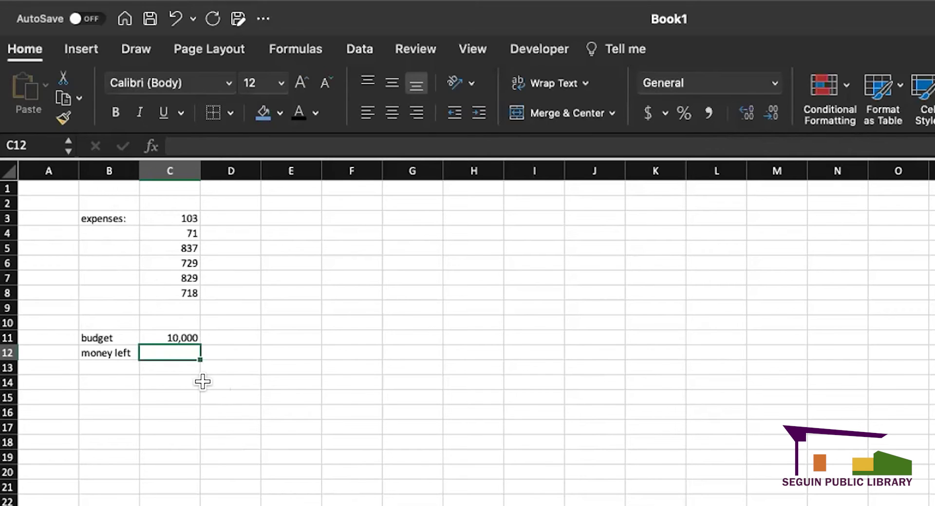
# - Compare number formats of the 10,000 budget and first expense, then select C12
pyautogui.click(123, 335)
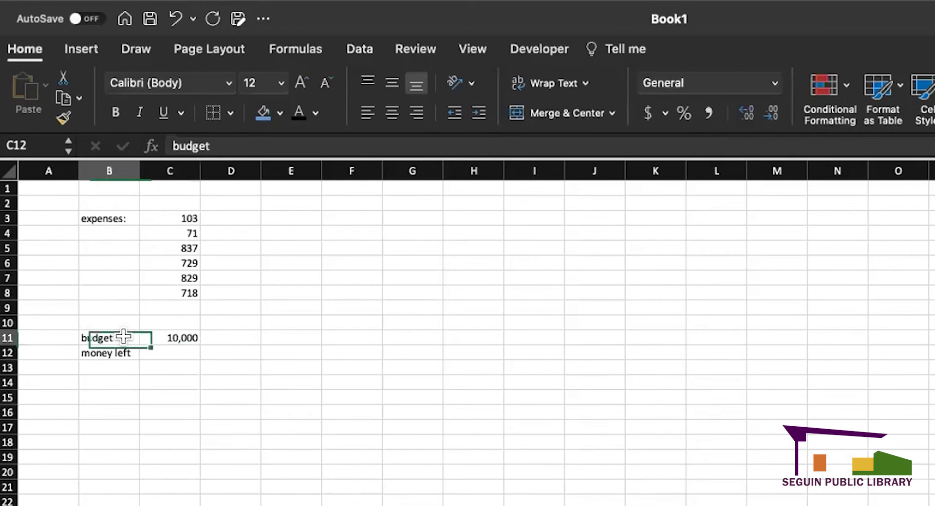
pyautogui.click(171, 336)
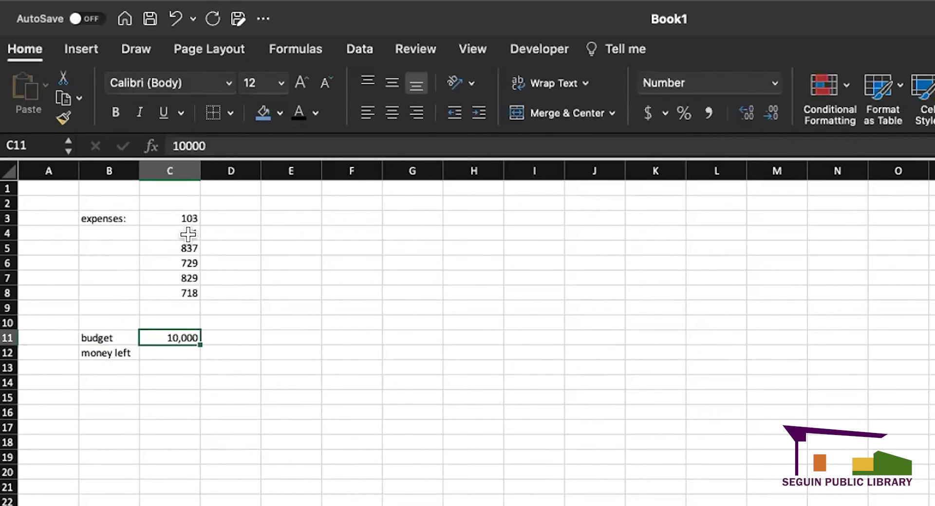
pyautogui.click(167, 215)
pyautogui.click(234, 263)
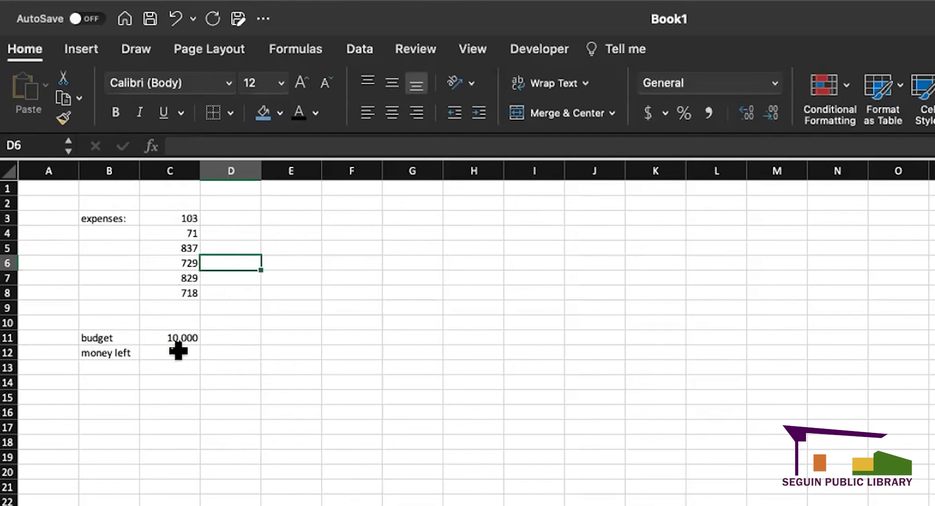
pyautogui.click(180, 351)
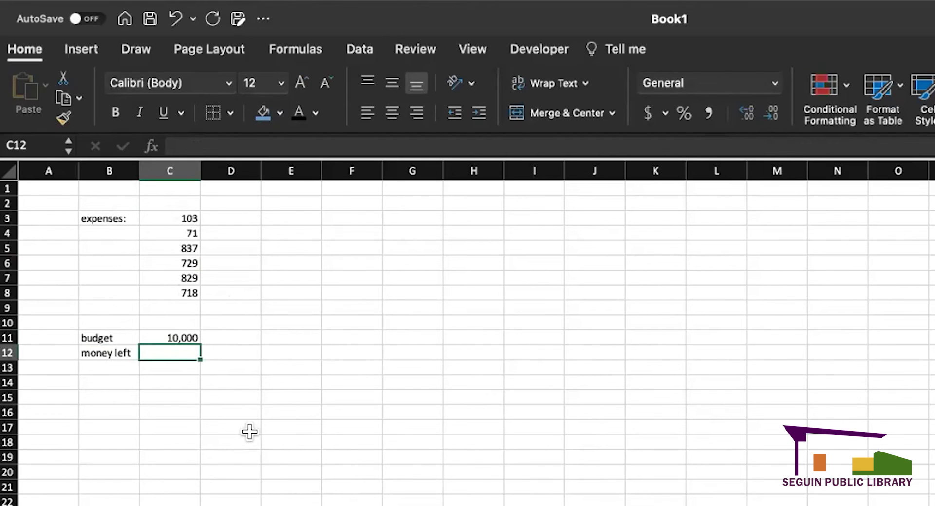
# - Make C12 equal the locked budget reference =$C$11
pyautogui.write('=')
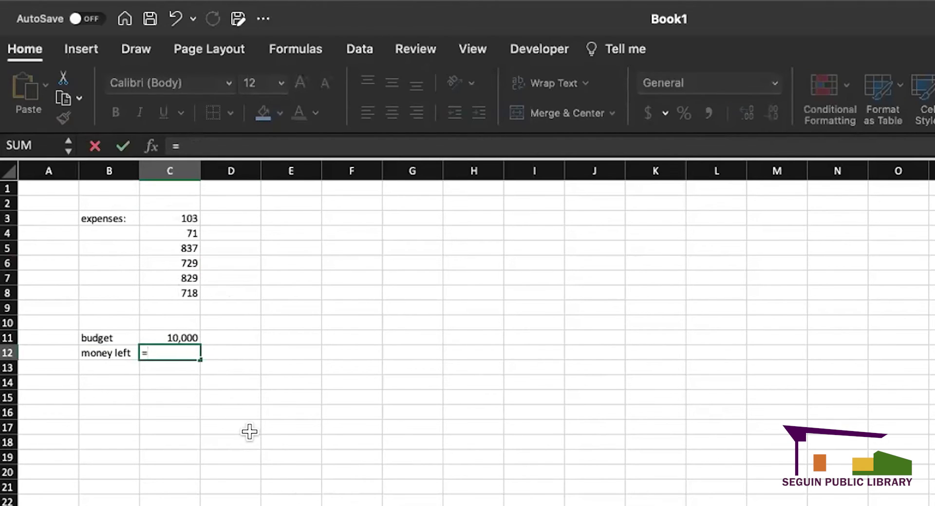
pyautogui.click(185, 335)
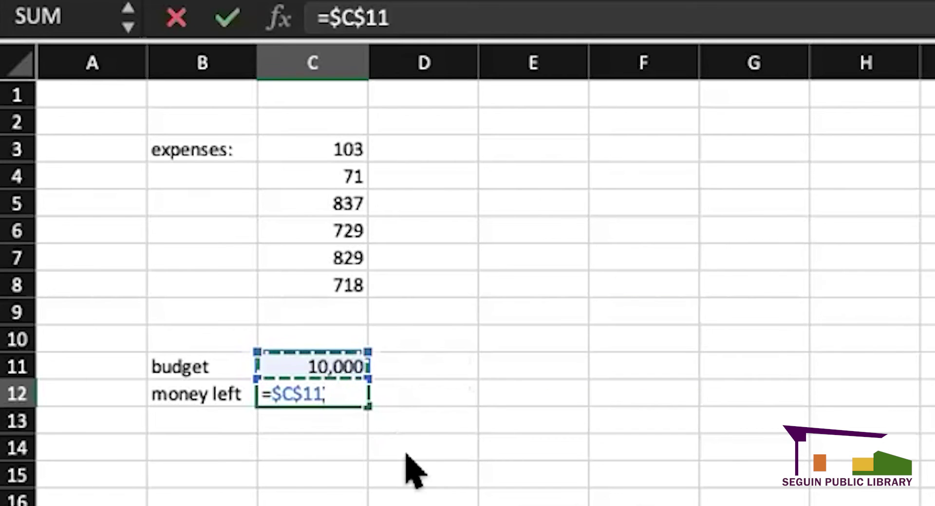
pyautogui.press('Return')
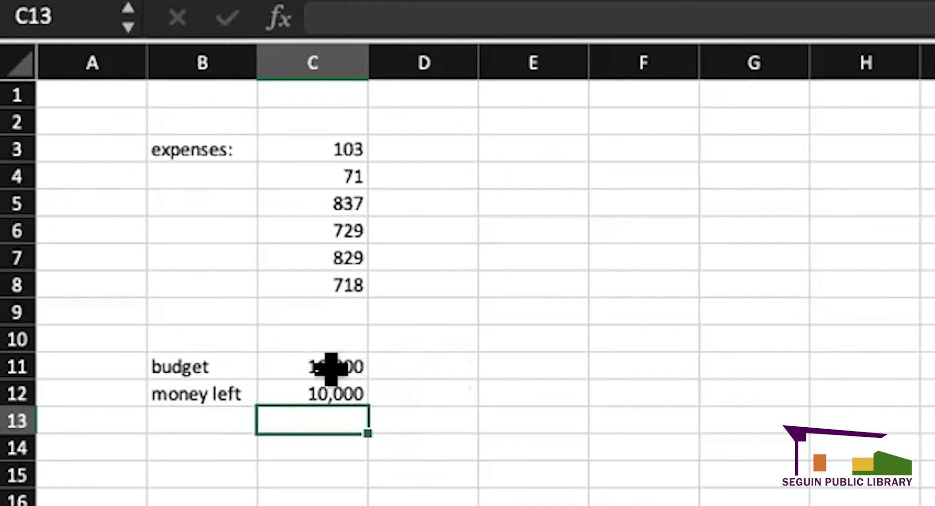
pyautogui.doubleClick(327, 393)
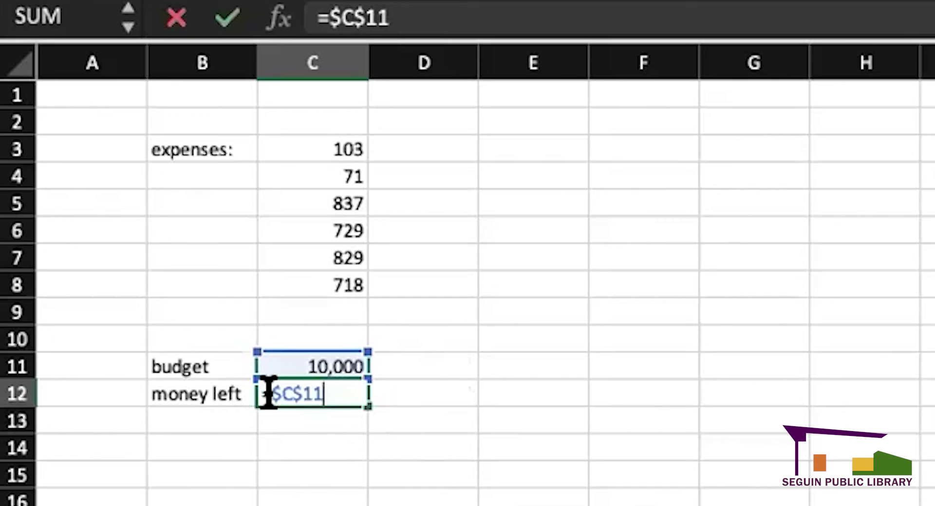
pyautogui.click(411, 416)
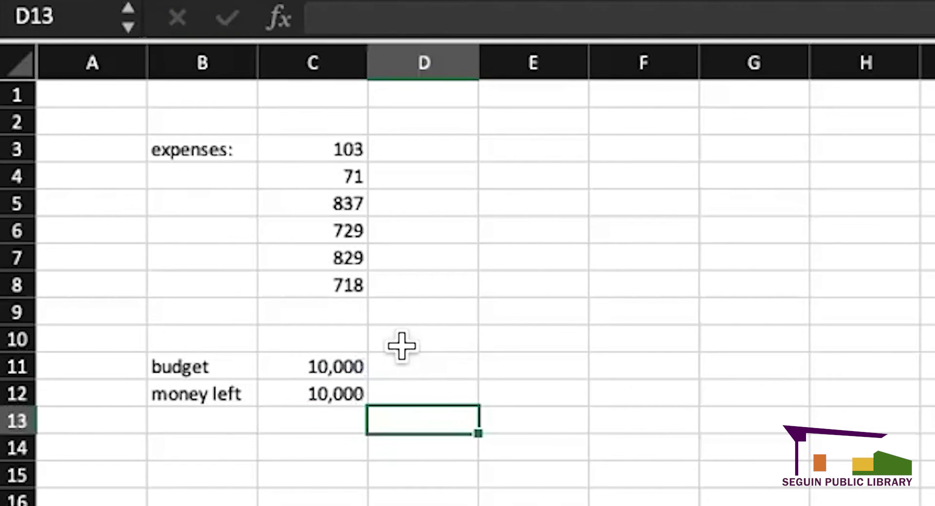
# - Enter 888 in D11 and inspect C12's budget formula
pyautogui.click(403, 361)
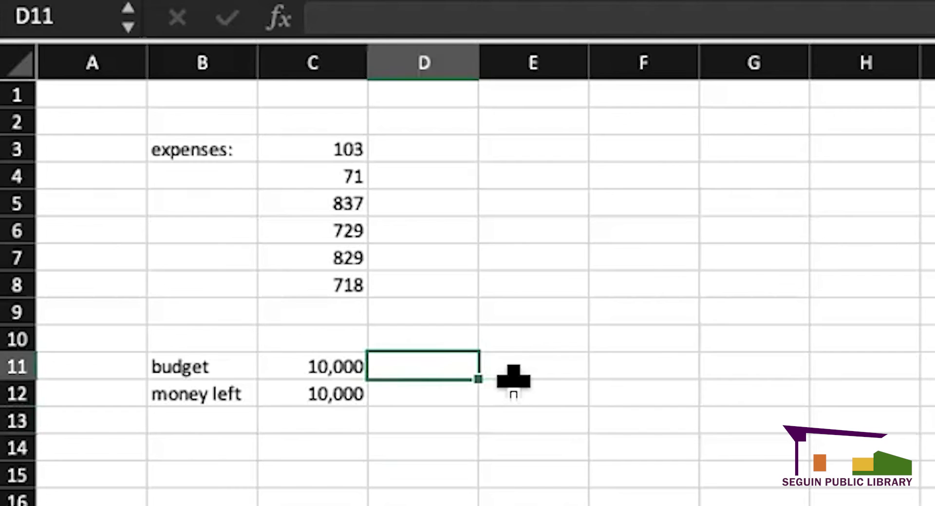
pyautogui.write('888')
pyautogui.press('Return')
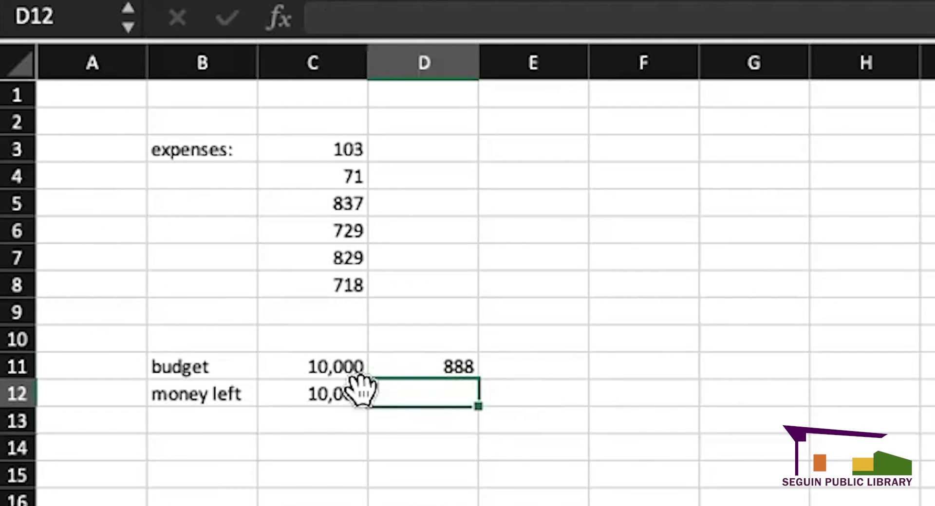
pyautogui.click(344, 388)
pyautogui.doubleClick(345, 388)
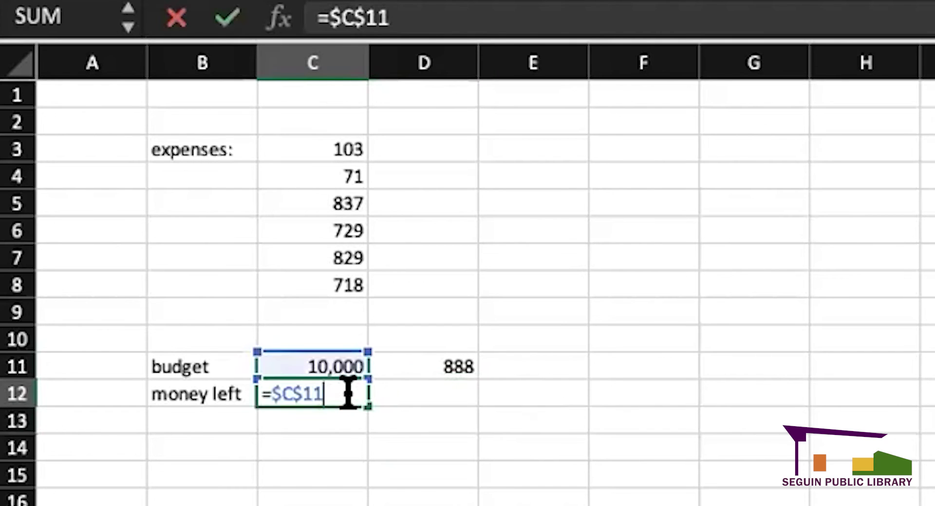
pyautogui.click(398, 414)
# - Fill C12's =$C$11 formula across row 12 through H12
pyautogui.click(341, 390)
pyautogui.moveTo(365, 402); pyautogui.dragTo(453, 402)
pyautogui.click(448, 492)
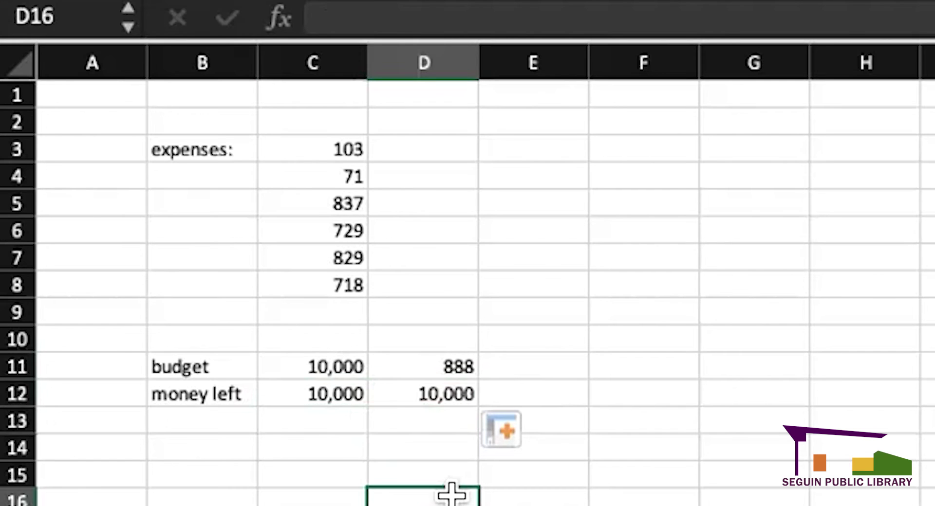
pyautogui.doubleClick(422, 391)
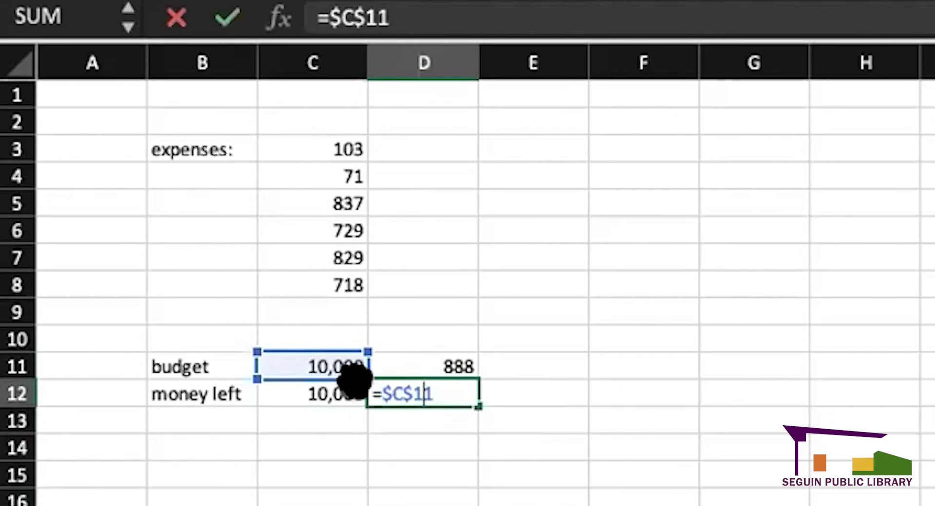
pyautogui.click(449, 493)
pyautogui.click(445, 387)
pyautogui.moveTo(477, 406); pyautogui.dragTo(932, 397)
pyautogui.click(932, 503)
# - Inspect the copied formulas in D12–H12, each still referring to C11
pyautogui.click(932, 367)
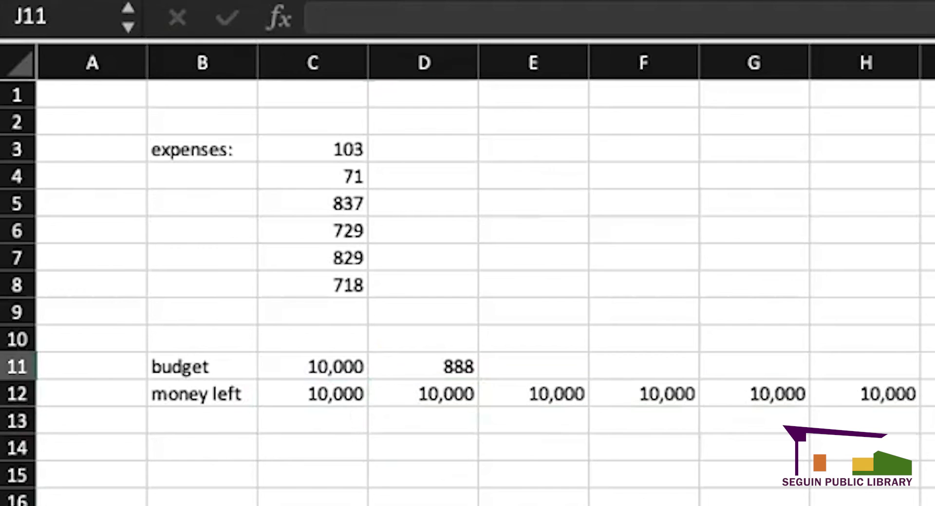
pyautogui.doubleClick(932, 394)
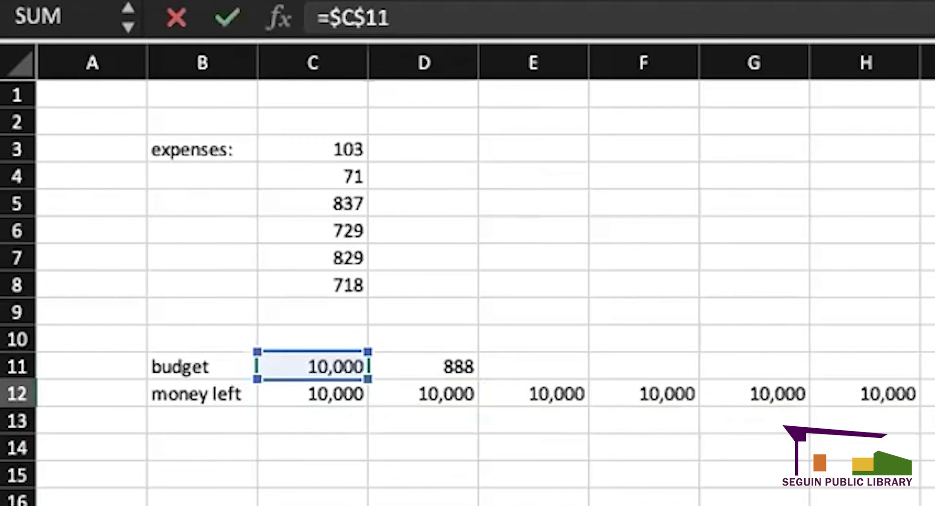
pyautogui.doubleClick(876, 394)
pyautogui.doubleClick(779, 394)
pyautogui.doubleClick(622, 395)
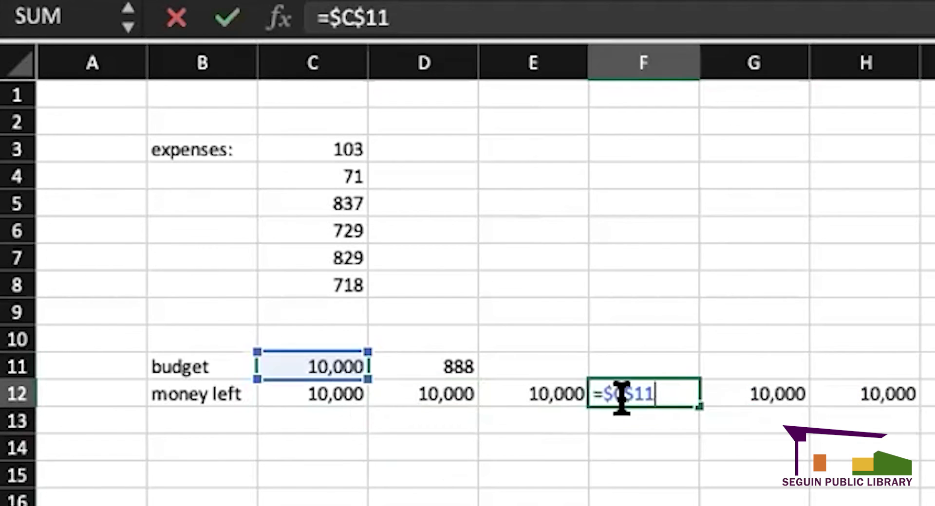
pyautogui.click(575, 393)
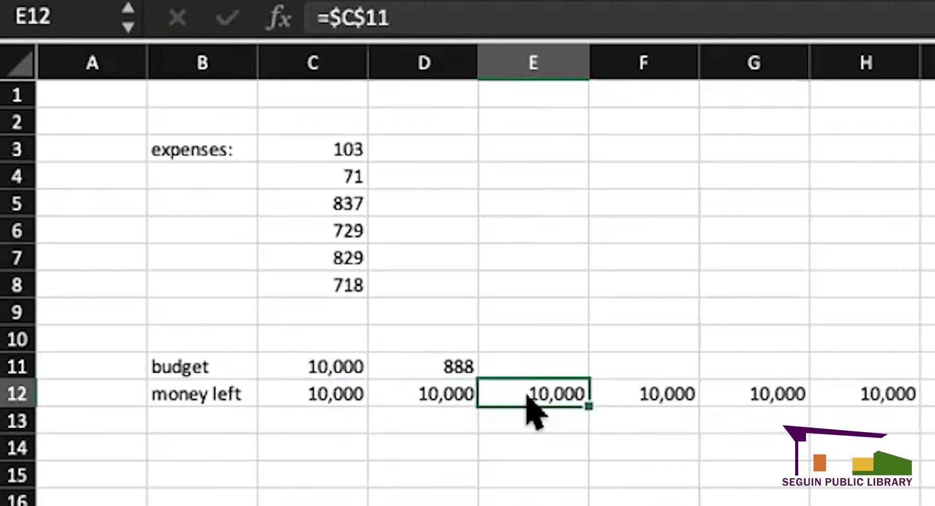
pyautogui.doubleClick(507, 393)
pyautogui.doubleClick(439, 394)
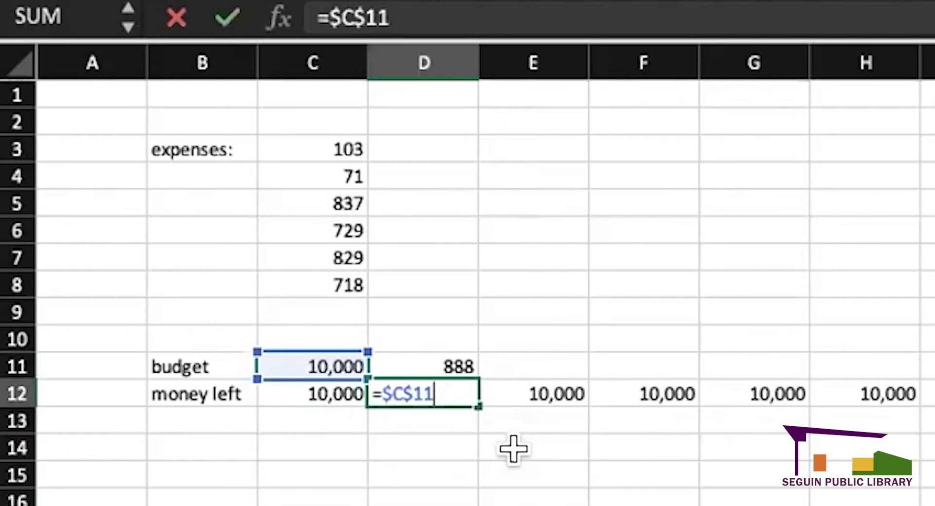
pyautogui.click(541, 477)
# - Clear the test values in D11:J12
pyautogui.click(444, 390)
pyautogui.moveTo(445, 390); pyautogui.dragTo(933, 368)
pyautogui.press('Delete')
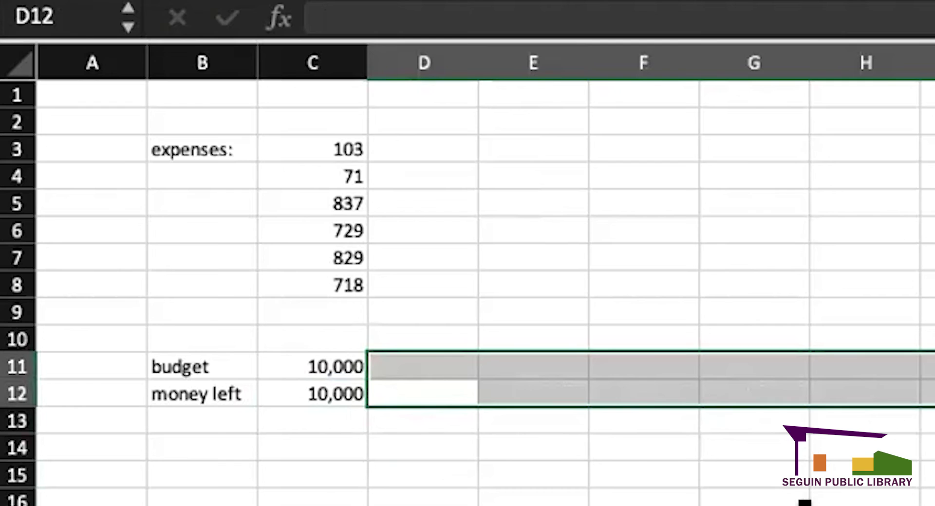
# - Subtract SUM(C3:C8) from the budget in C12 so money left shows 6,713
pyautogui.click(808, 503)
pyautogui.doubleClick(336, 387)
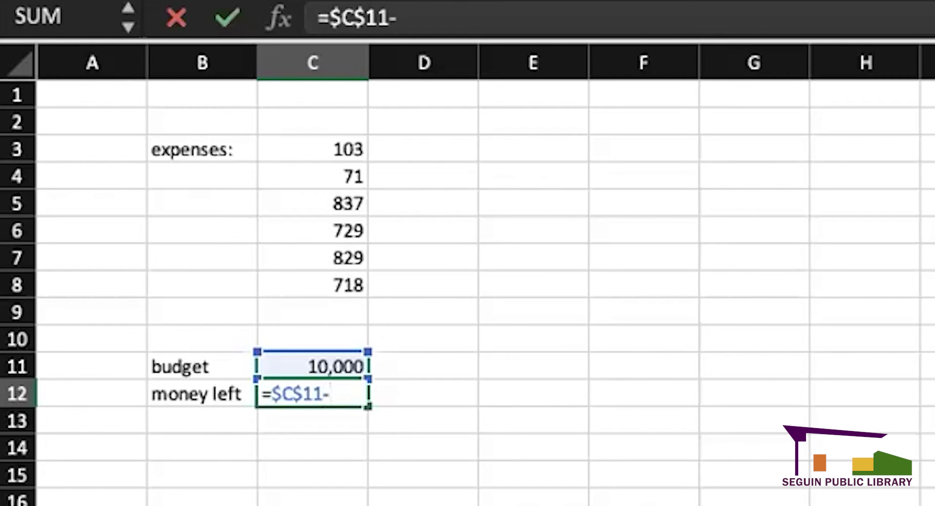
pyautogui.write('-sum')
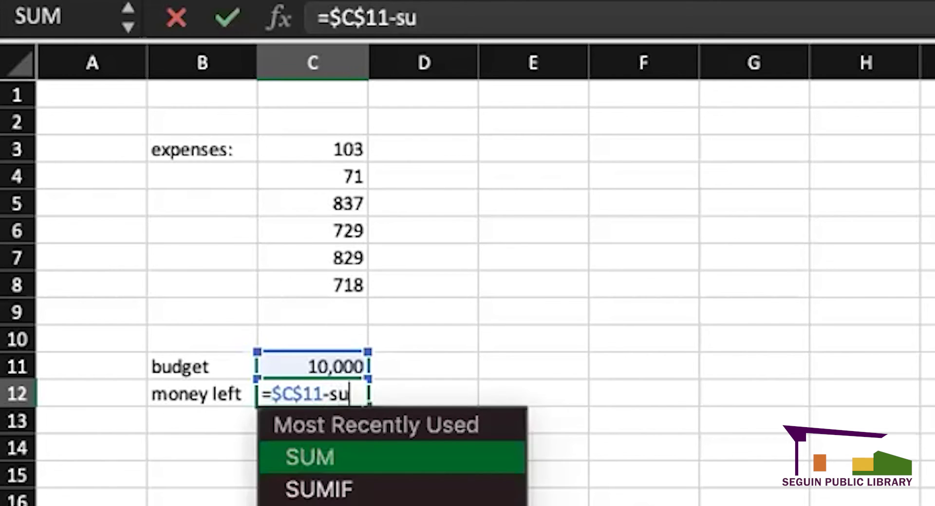
pyautogui.doubleClick(423, 460)
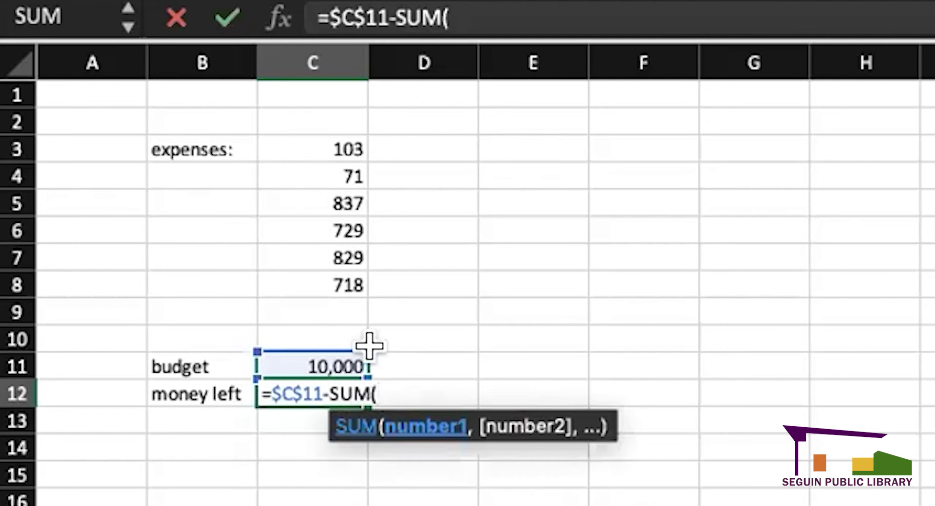
pyautogui.moveTo(322, 144); pyautogui.dragTo(328, 280)
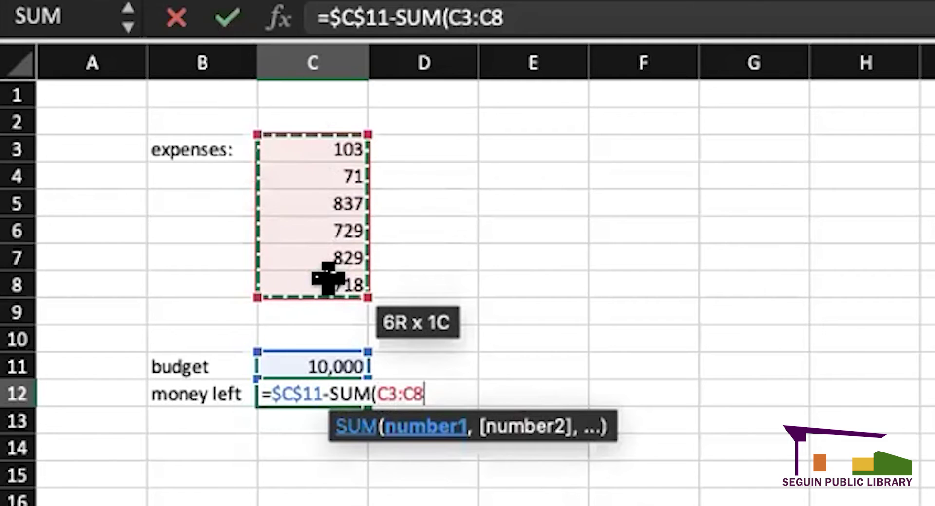
pyautogui.write(')')
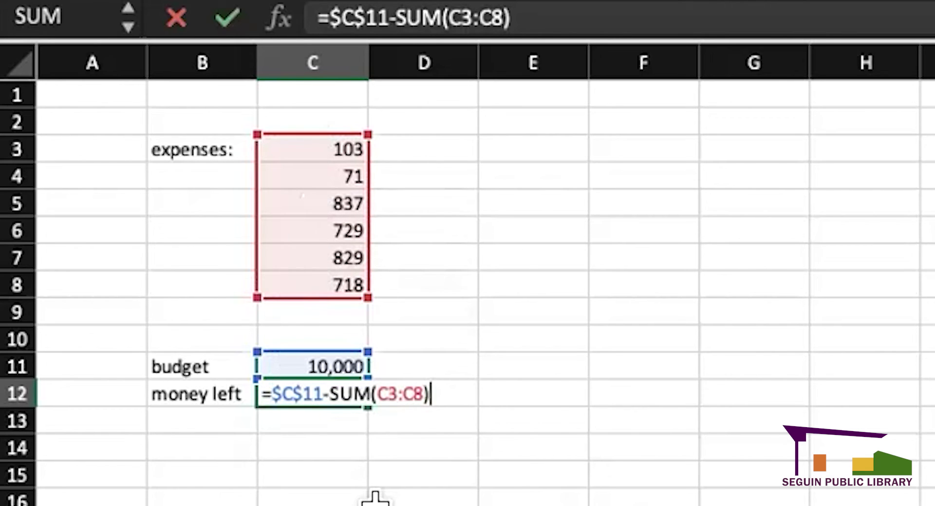
pyautogui.press('Return')
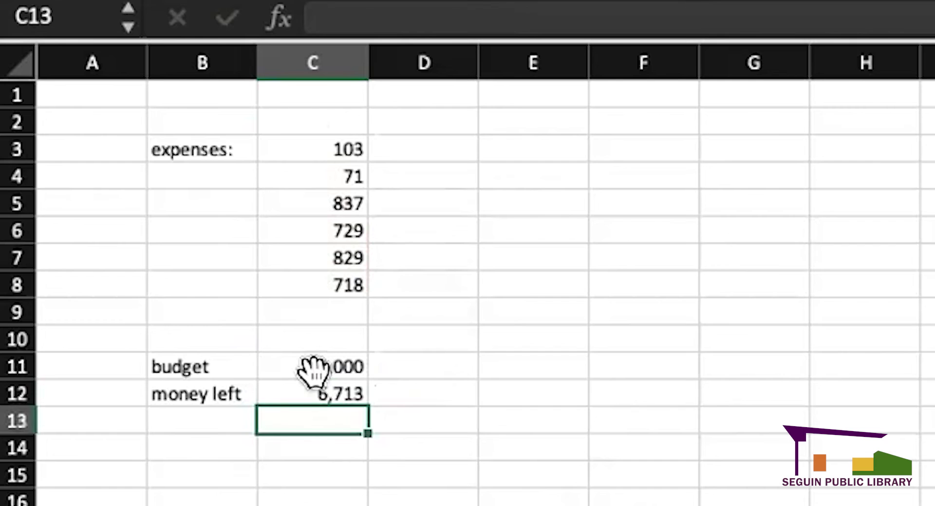
# - Review the ranges used by the money left formula, then go to the blank workbook
pyautogui.click(319, 389)
pyautogui.doubleClick(324, 392)
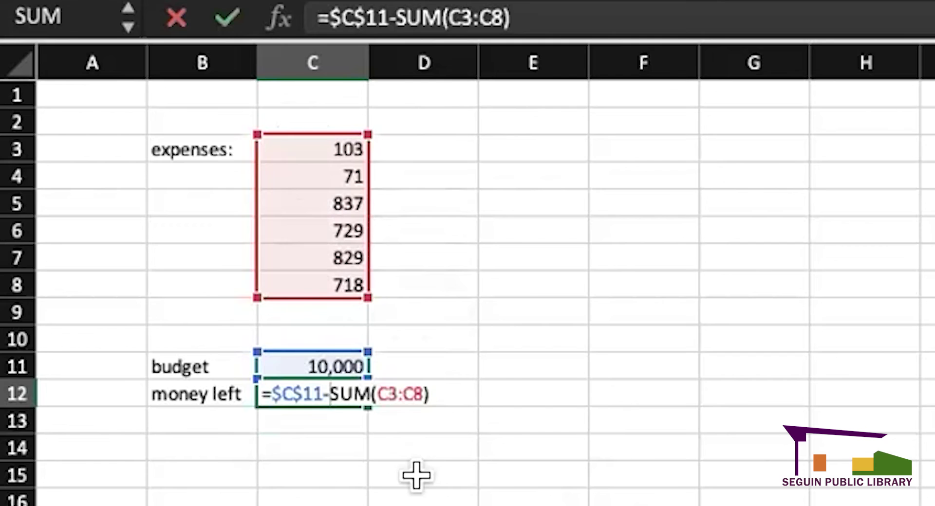
pyautogui.press('Return')
pyautogui.click(327, 390)
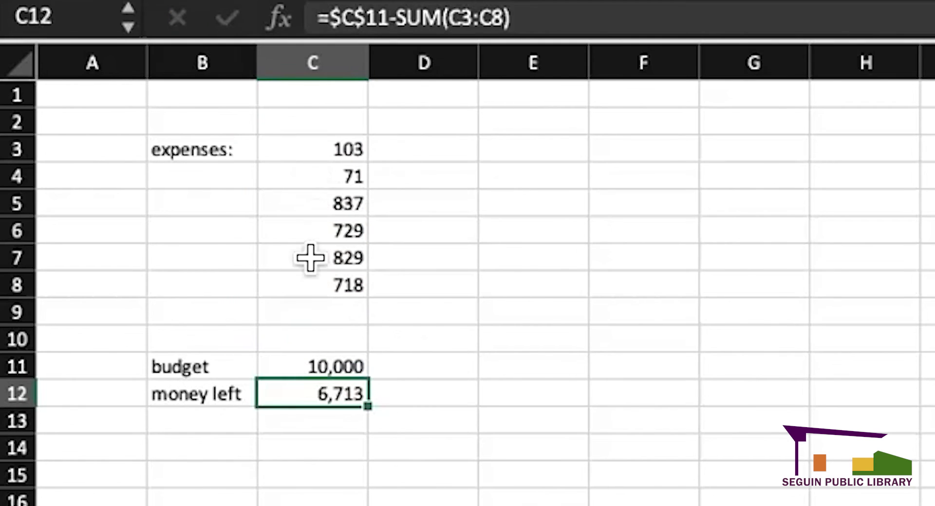
pyautogui.click(428, 496)
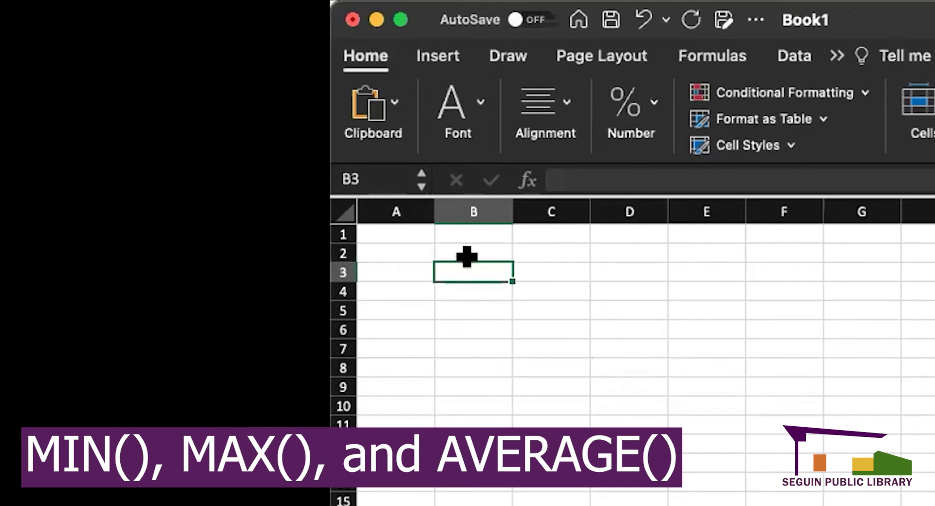
# - Maximize the window, add a 'min' label, and enter 12, 25, 16, 74, 82 in B5:B9
pyautogui.click(401, 20)
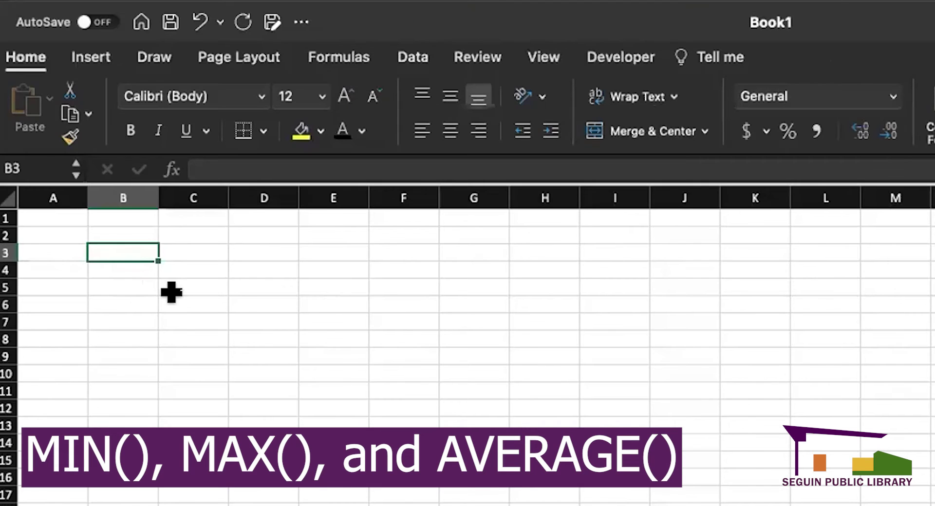
pyautogui.write('min')
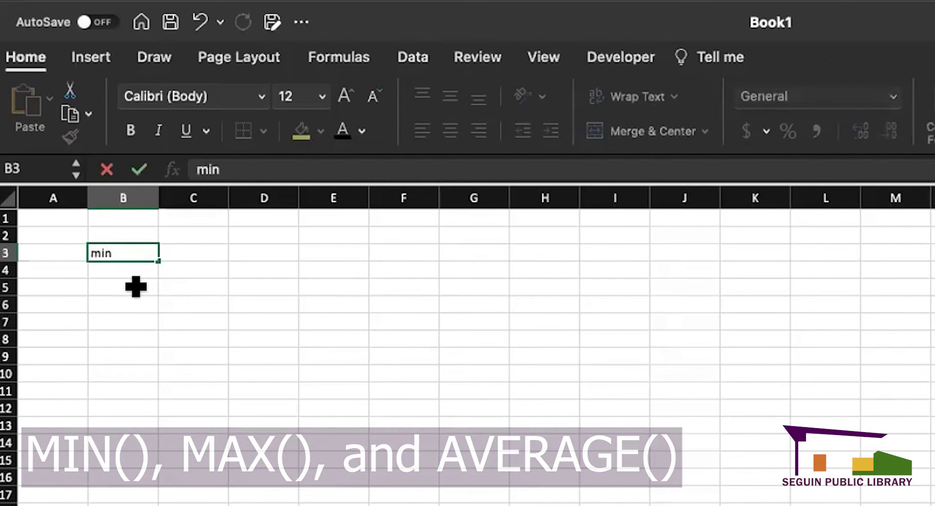
pyautogui.click(135, 282)
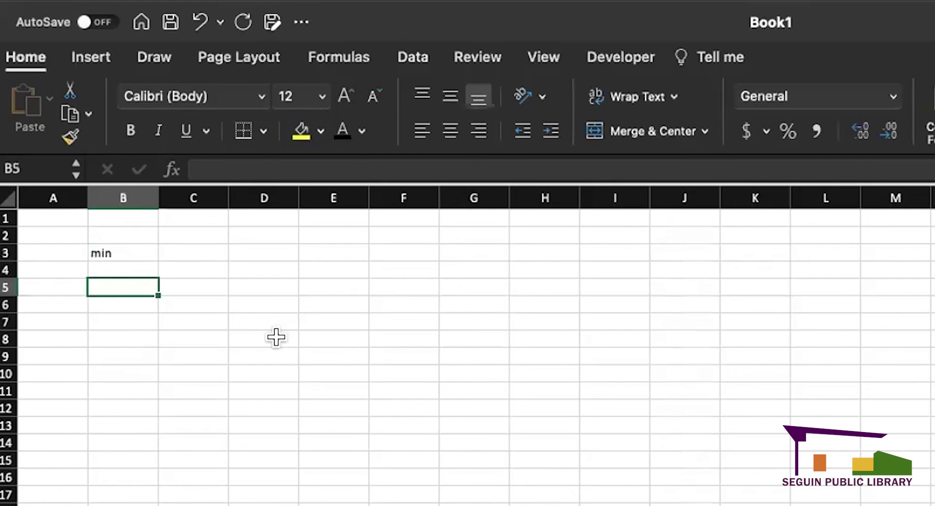
pyautogui.write('12')
pyautogui.press('Return')
pyautogui.write('25')
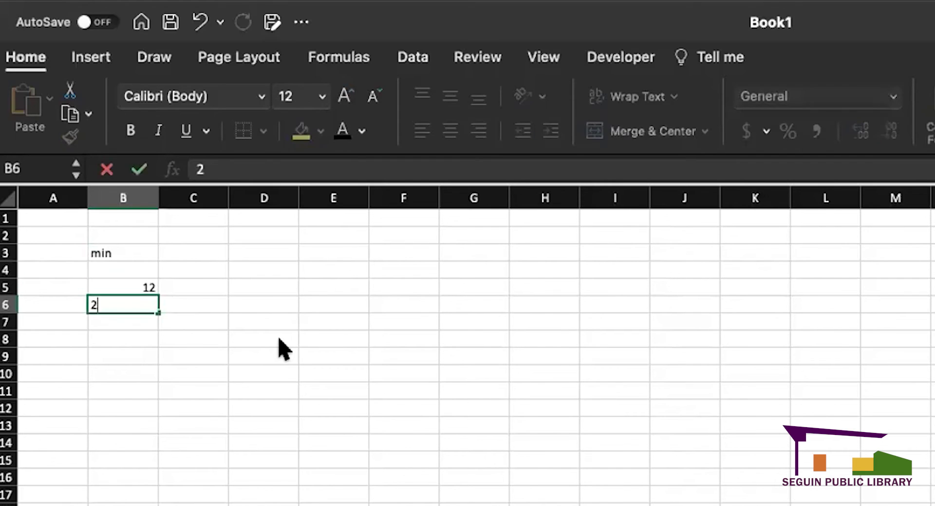
pyautogui.press('Return')
pyautogui.write('16')
pyautogui.press('Return')
pyautogui.write('74')
pyautogui.press('Return')
pyautogui.write('82')
pyautogui.press('Return')
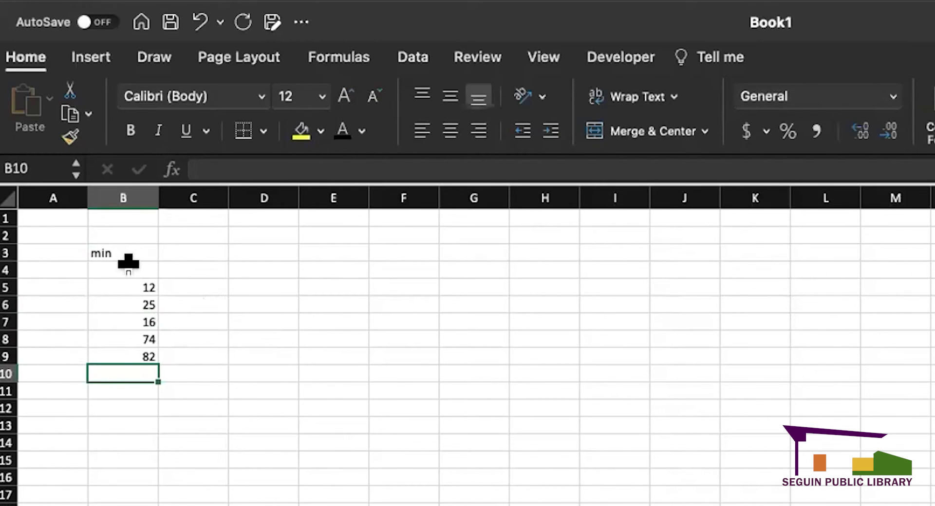
# - Enter =MIN(B5:B9) in D6, returning 12
pyautogui.click(232, 305)
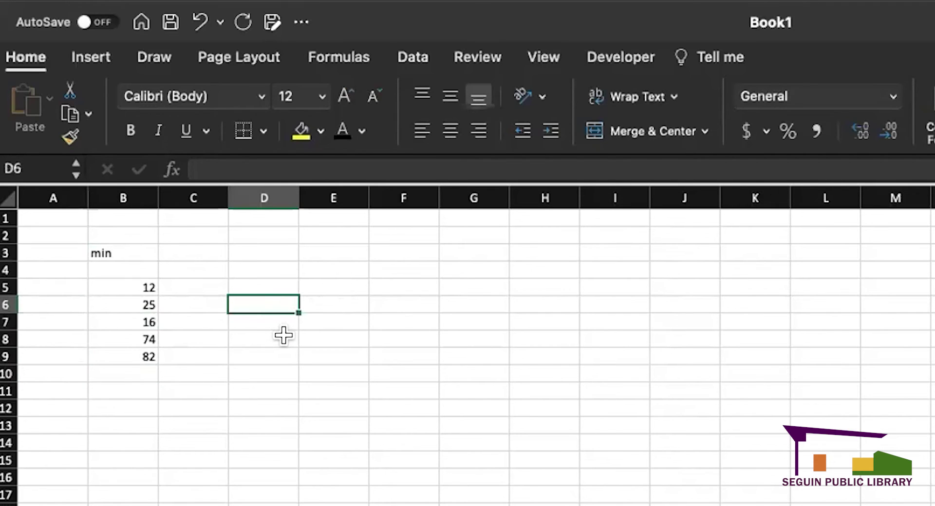
pyautogui.write('=')
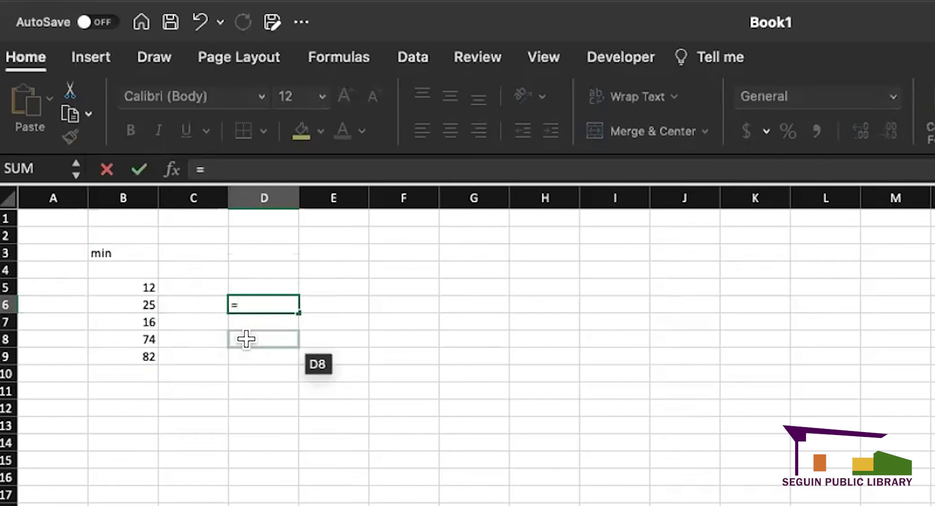
pyautogui.click(192, 321)
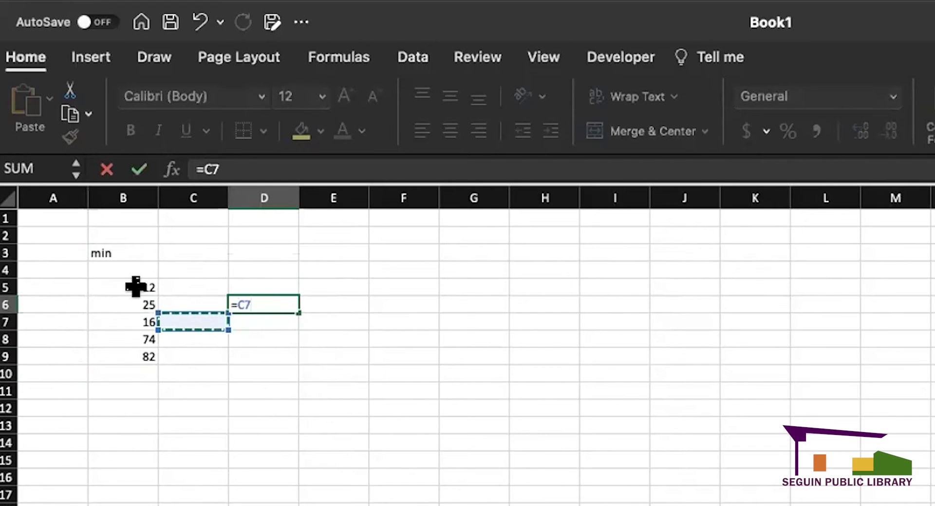
pyautogui.press('BackSpace')
pyautogui.press('BackSpace')
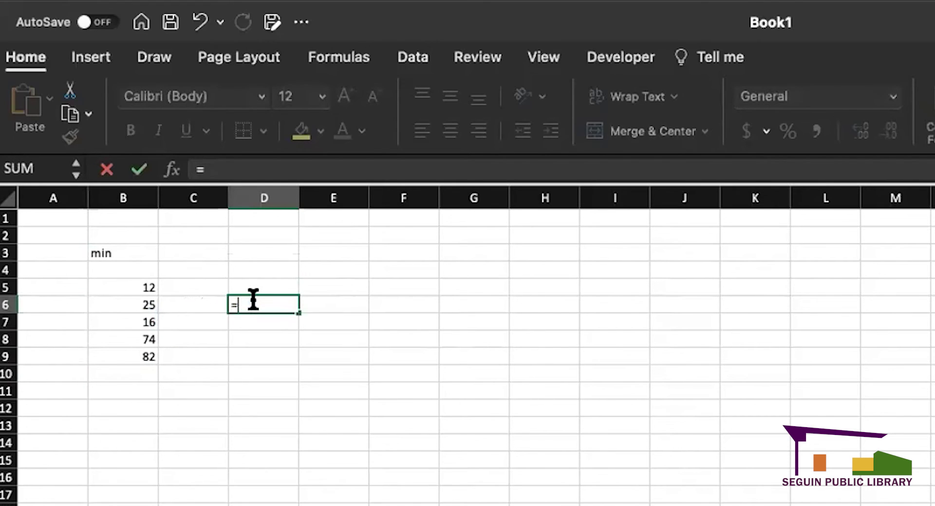
pyautogui.write('m')
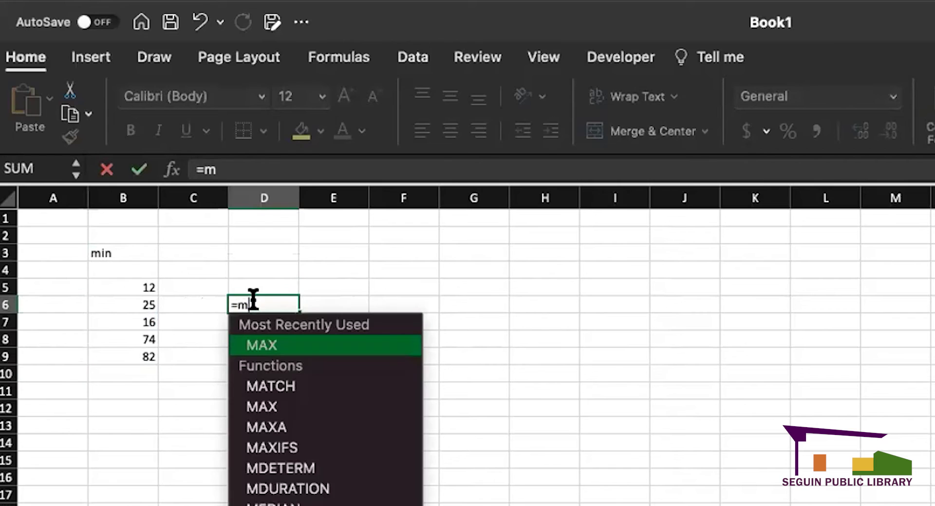
pyautogui.write('in')
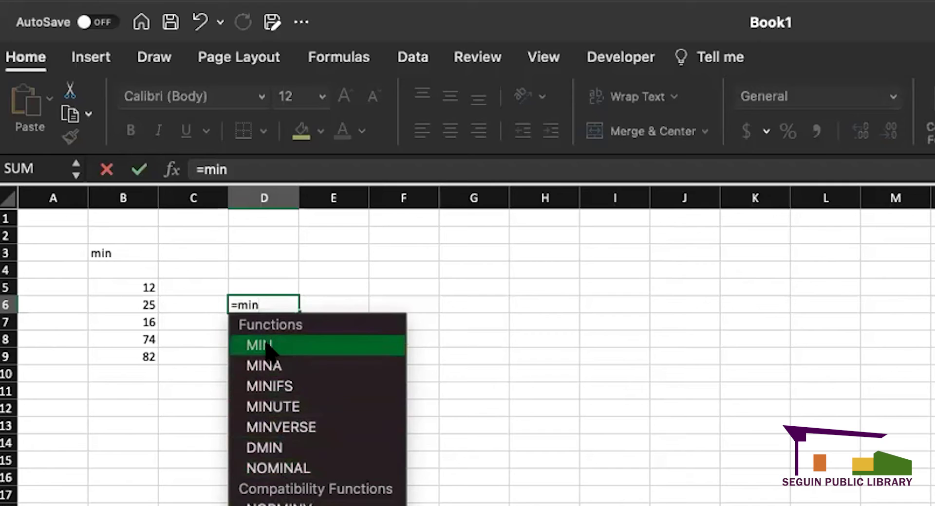
pyautogui.doubleClick(323, 348)
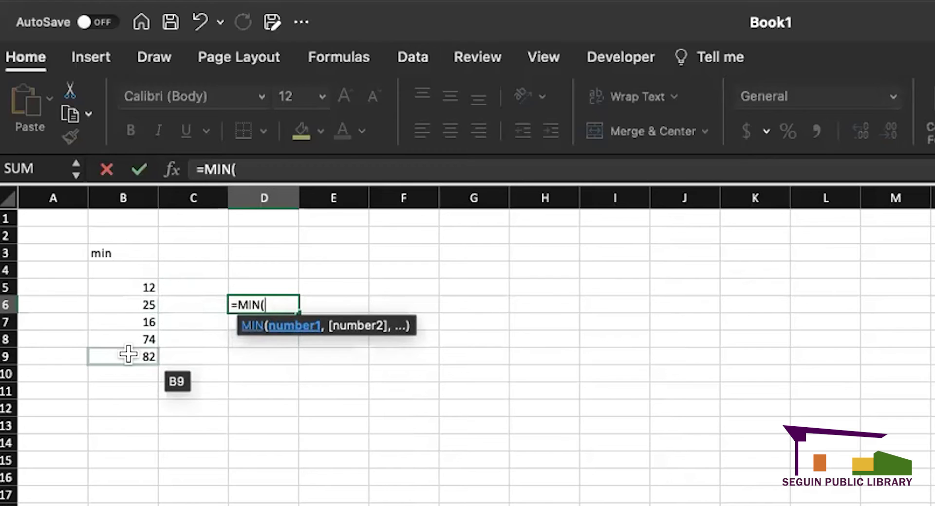
pyautogui.moveTo(132, 284); pyautogui.dragTo(135, 358)
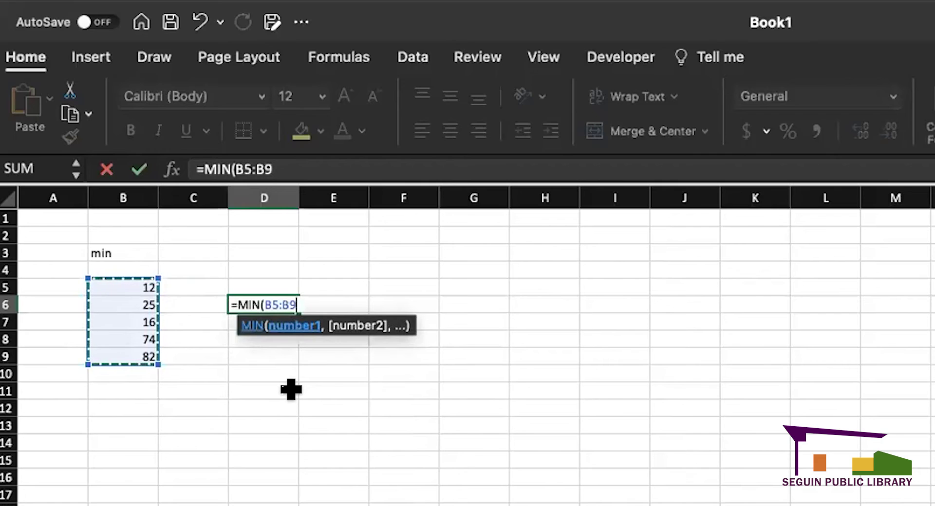
pyautogui.write(')')
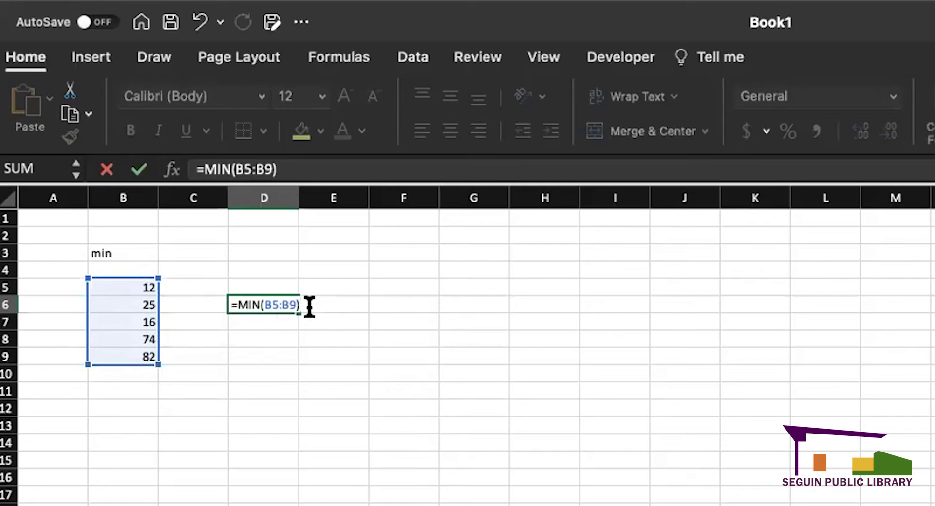
pyautogui.press('Return')
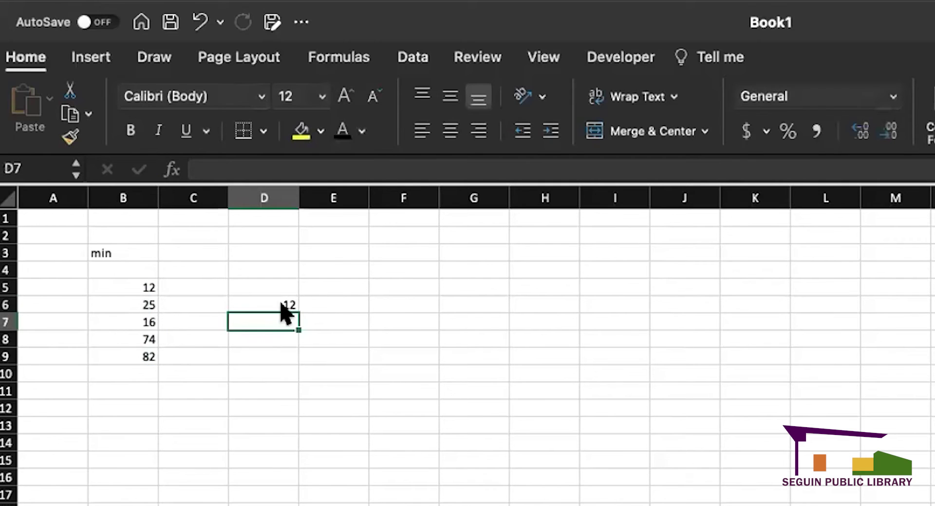
# - Change B7 to 8 and inspect the range in D6's MIN formula
pyautogui.moveTo(133, 286); pyautogui.dragTo(141, 356)
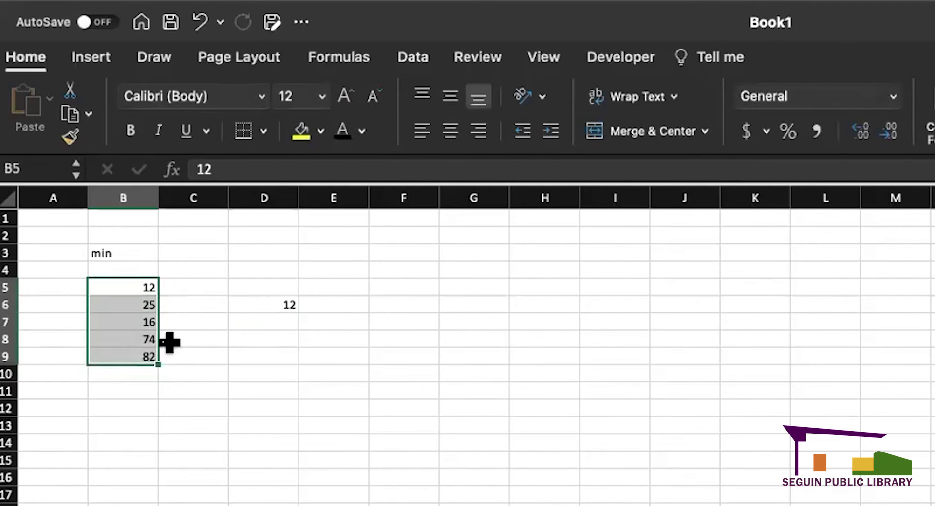
pyautogui.click(265, 340)
pyautogui.click(275, 287)
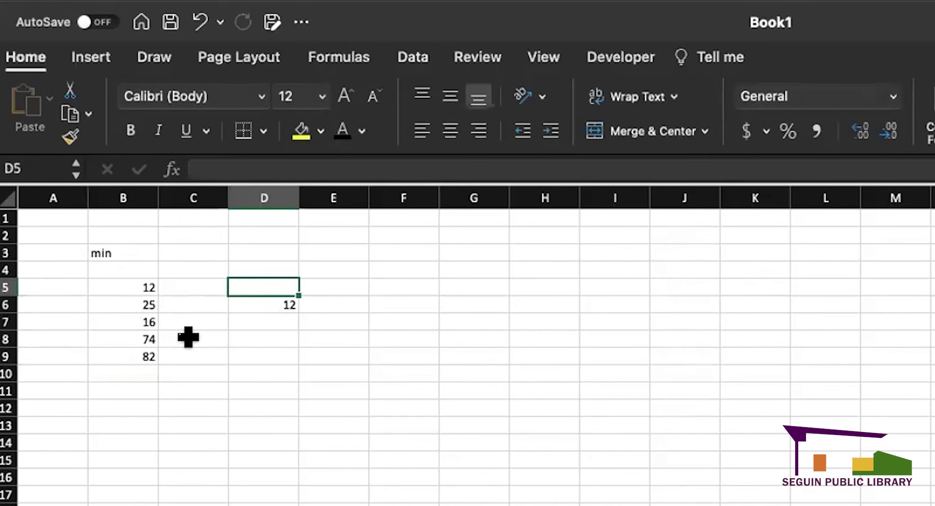
pyautogui.click(127, 322)
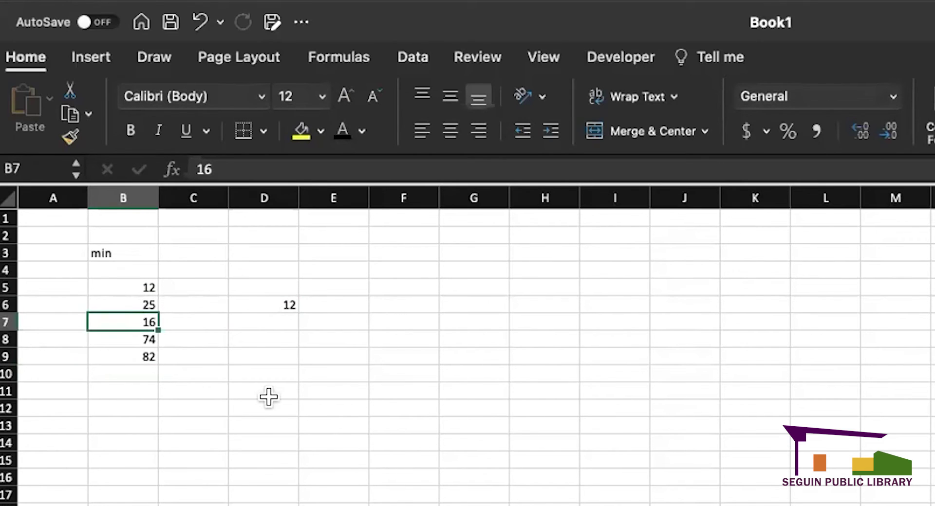
pyautogui.write('8')
pyautogui.press('Return')
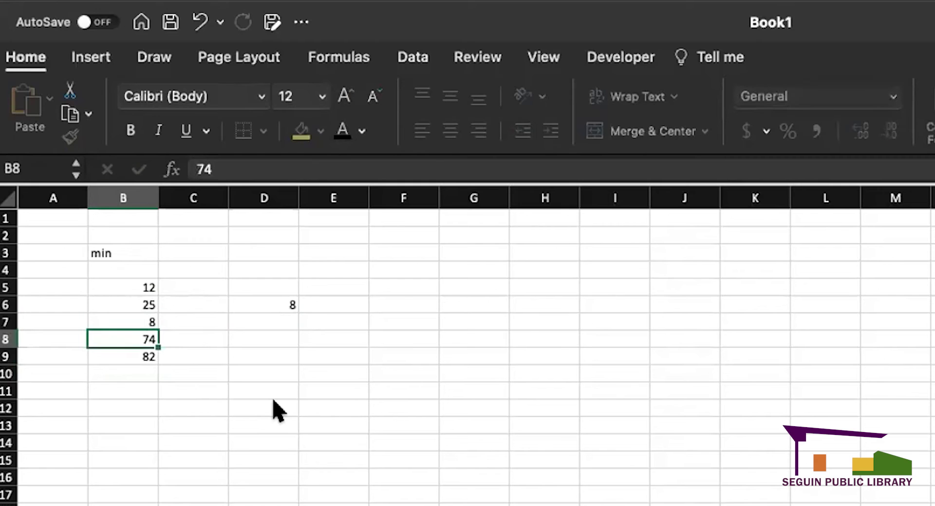
pyautogui.click(267, 299)
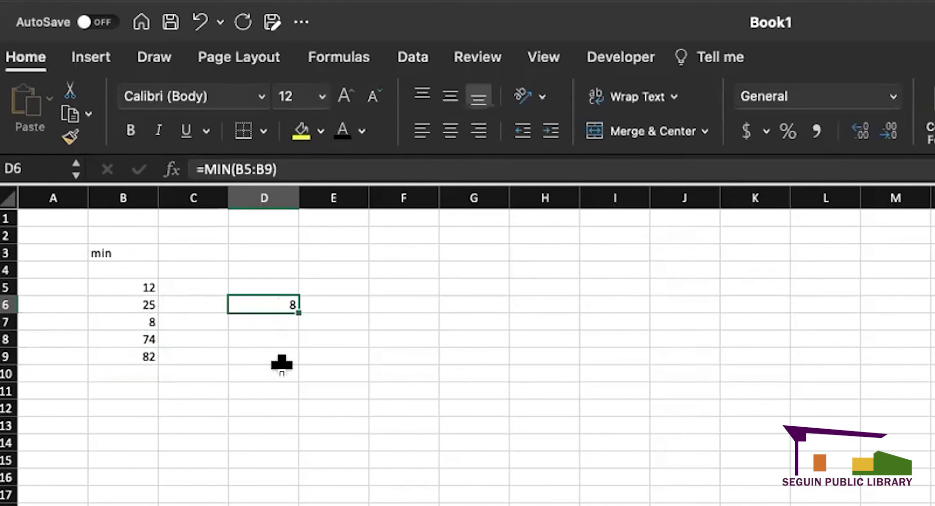
pyautogui.click(282, 364)
pyautogui.doubleClick(272, 305)
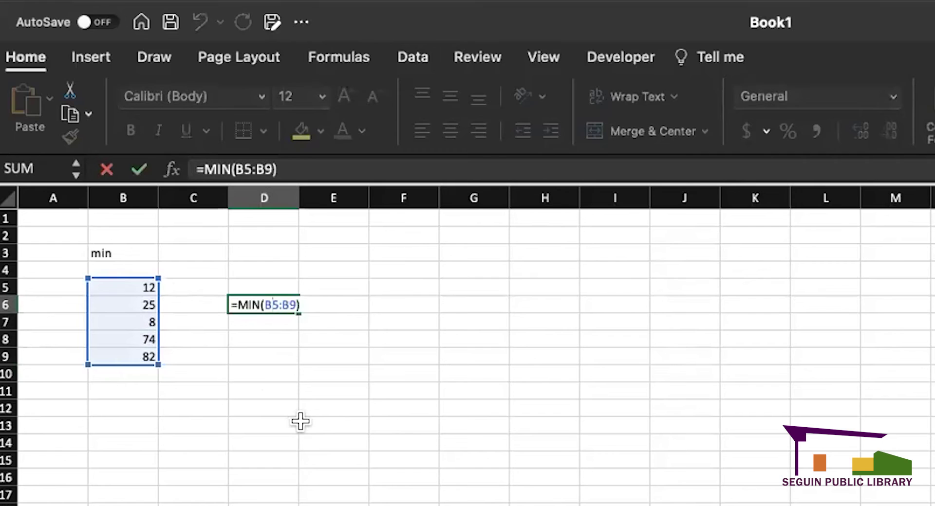
pyautogui.click(256, 407)
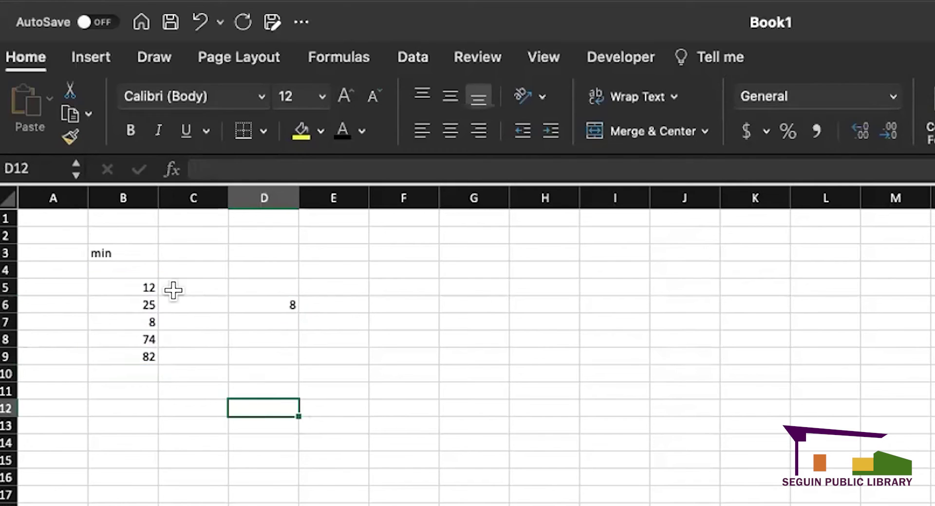
# - Replace B6's 25 with 2 and confirm D6's minimum updates to 2
pyautogui.moveTo(134, 285); pyautogui.dragTo(139, 353)
pyautogui.click(209, 335)
pyautogui.click(182, 351)
pyautogui.click(148, 298)
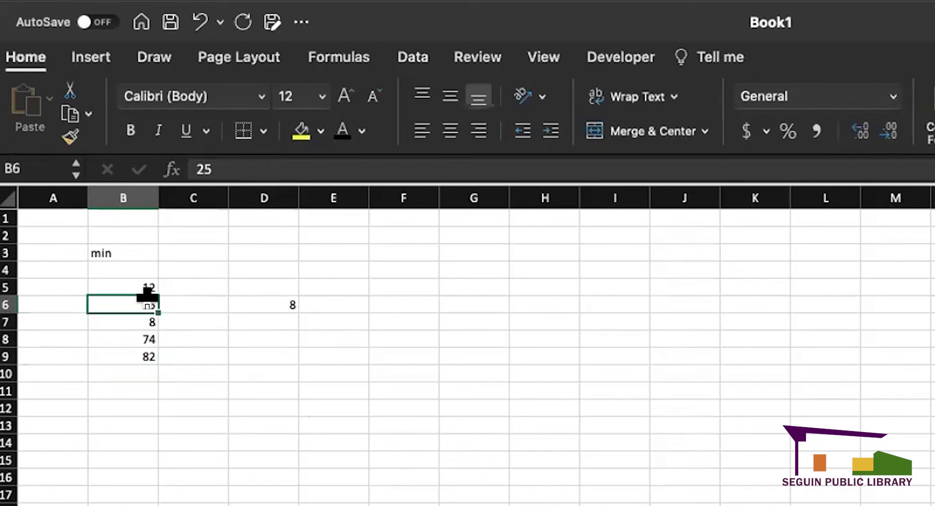
pyautogui.press('Delete')
pyautogui.write('2')
pyautogui.press('Return')
pyautogui.click(279, 304)
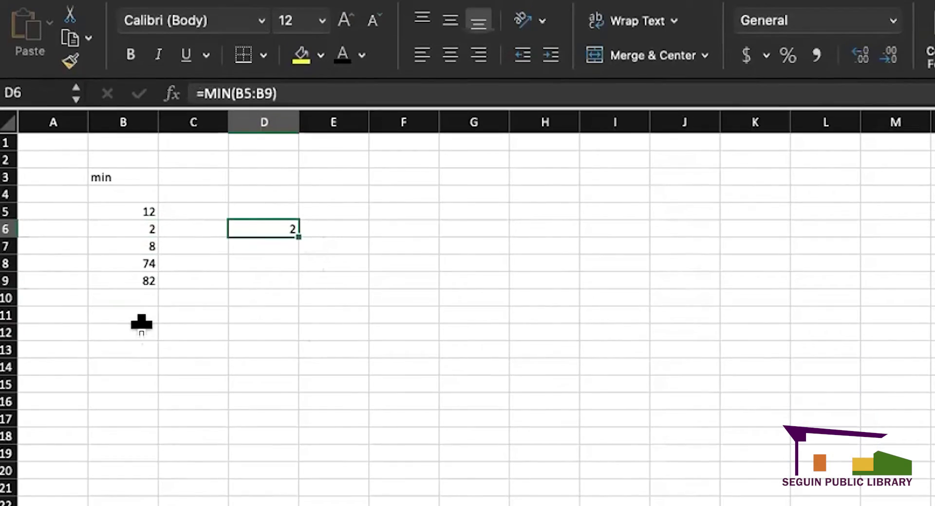
pyautogui.click(142, 383)
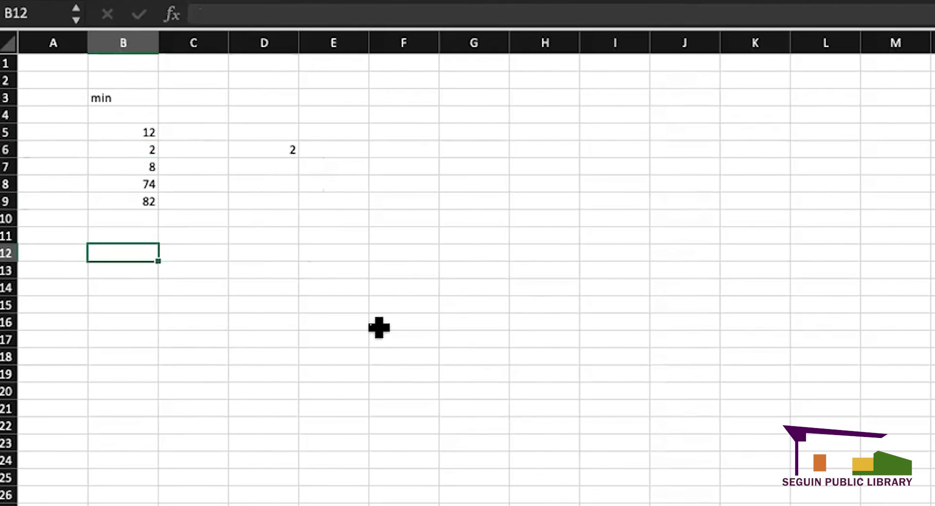
# - Label B12 'max' and enter 94, 73, 65, 4, 73 into B15:B19
pyautogui.write('max')
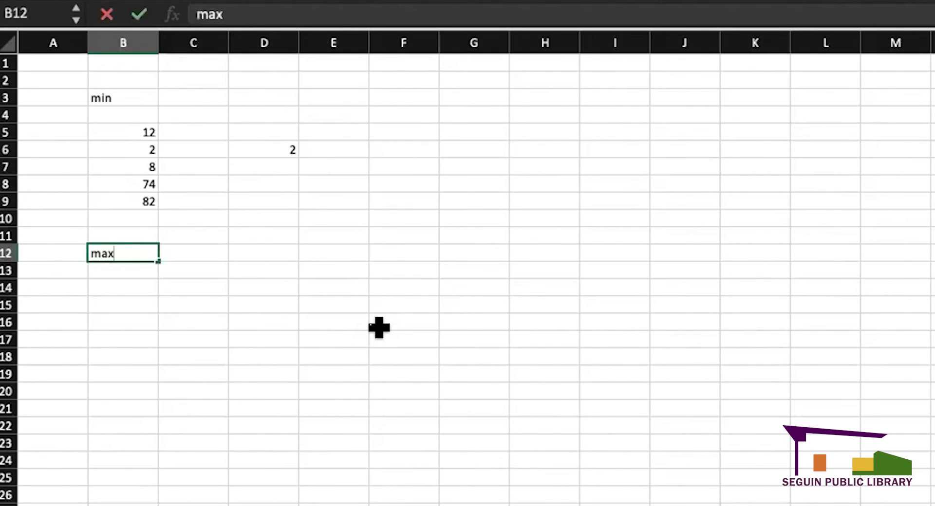
pyautogui.press('Return')
pyautogui.click(130, 304)
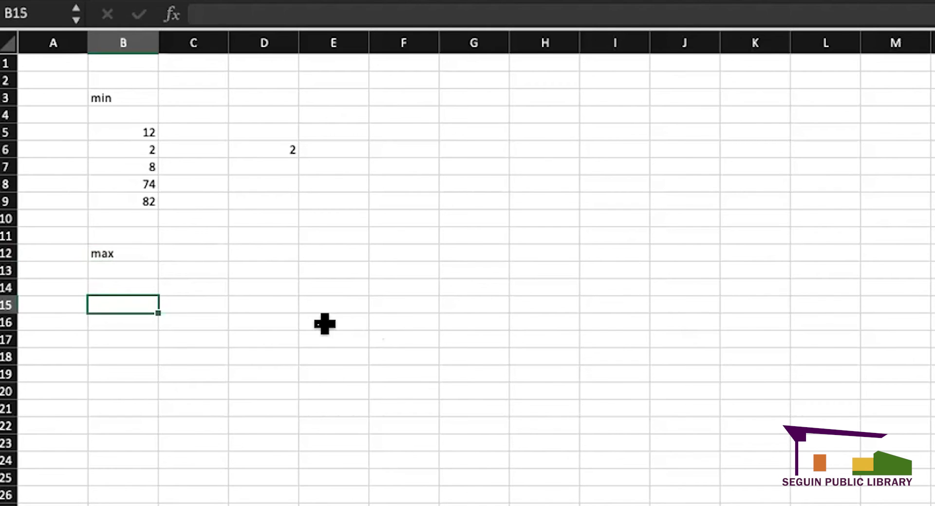
pyautogui.write('94')
pyautogui.press('Return')
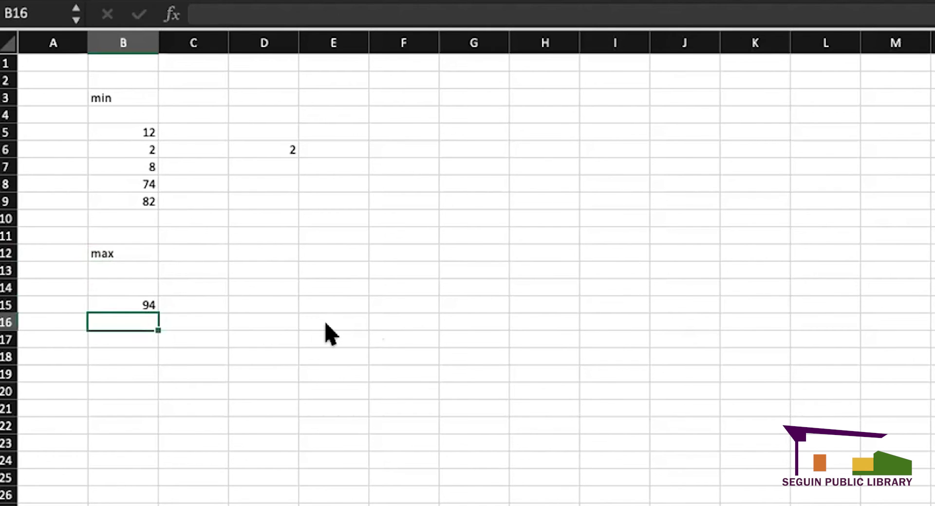
pyautogui.write('73')
pyautogui.press('Return')
pyautogui.write('65')
pyautogui.press('Return')
pyautogui.press('Return')
pyautogui.write('73')
pyautogui.press('Return')
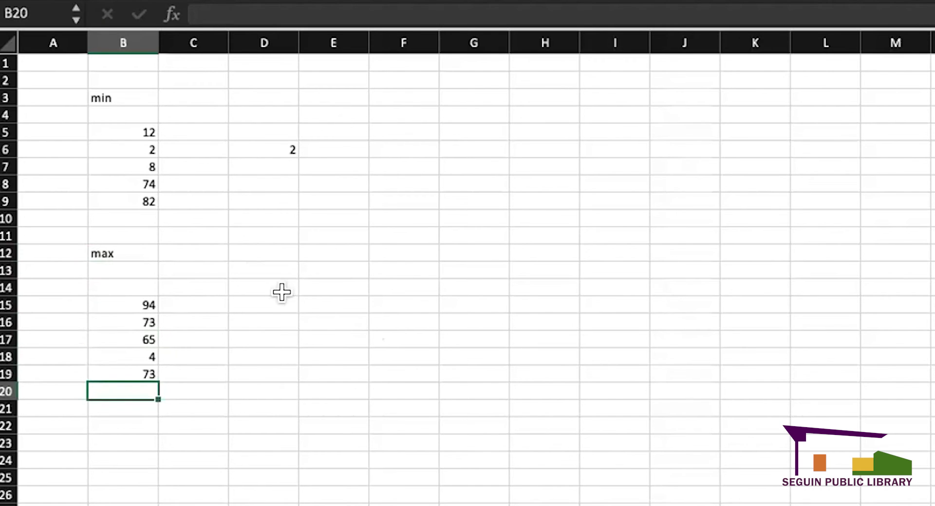
# - Enter =MAX(B15:B19) in D16
pyautogui.click(274, 316)
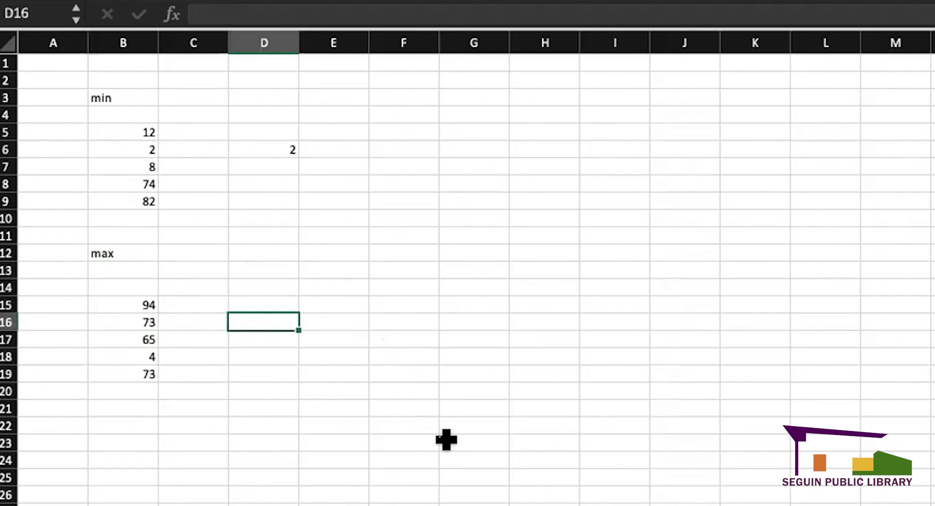
pyautogui.write('=ma')
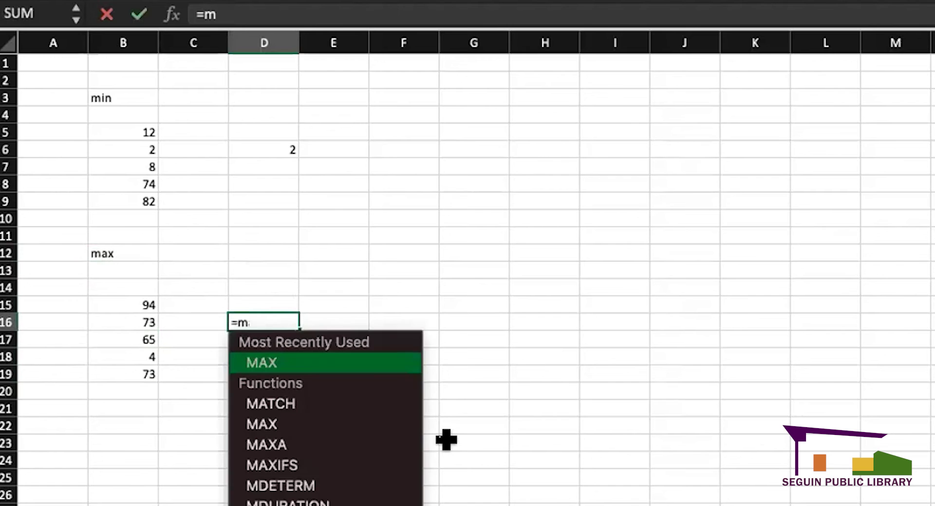
pyautogui.doubleClick(312, 363)
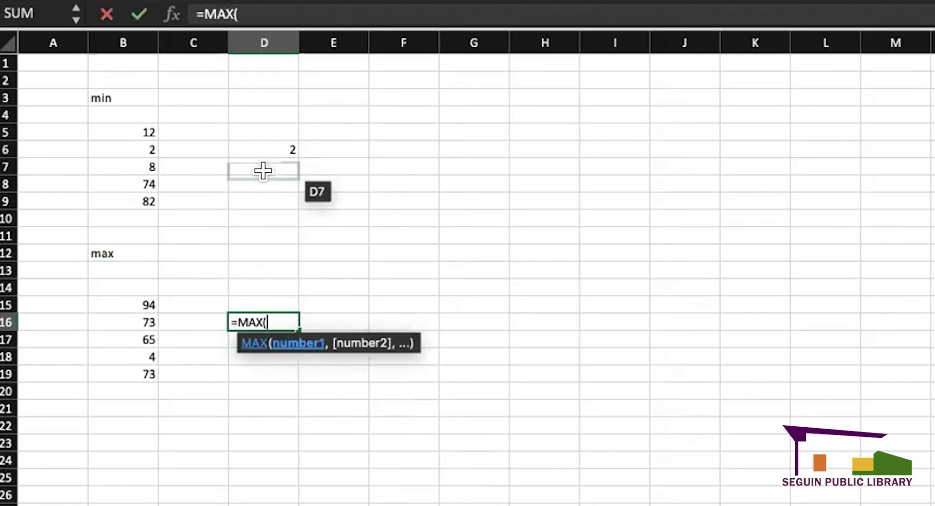
pyautogui.moveTo(130, 304); pyautogui.dragTo(129, 376)
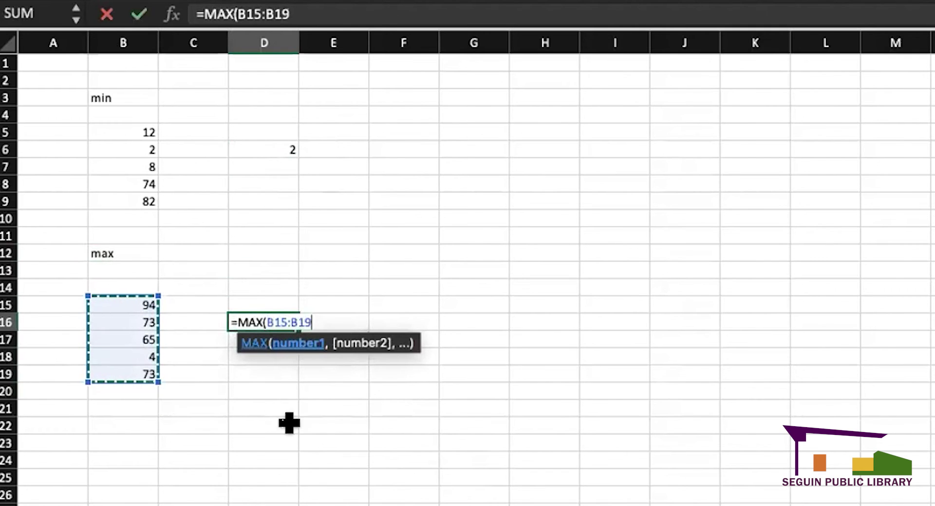
pyautogui.press('Return')
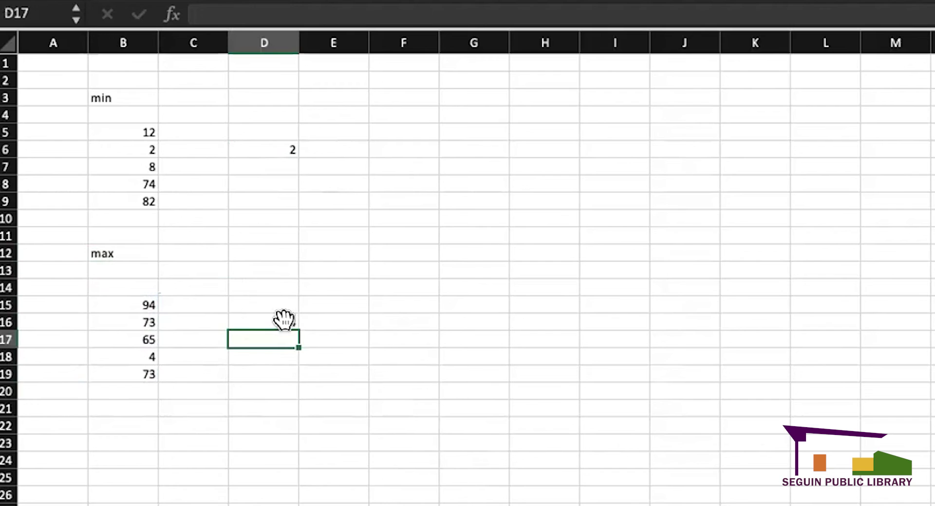
# - Change B18 from 4 to 1000 and confirm D16's maximum now reads 1000
pyautogui.moveTo(137, 307); pyautogui.dragTo(146, 374)
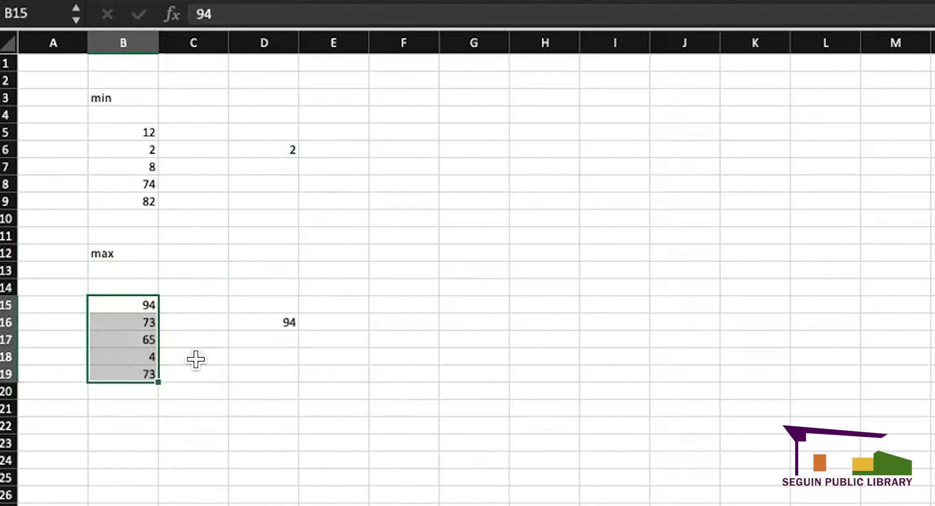
pyautogui.click(195, 365)
pyautogui.click(135, 354)
pyautogui.press('Delete')
pyautogui.write('1000')
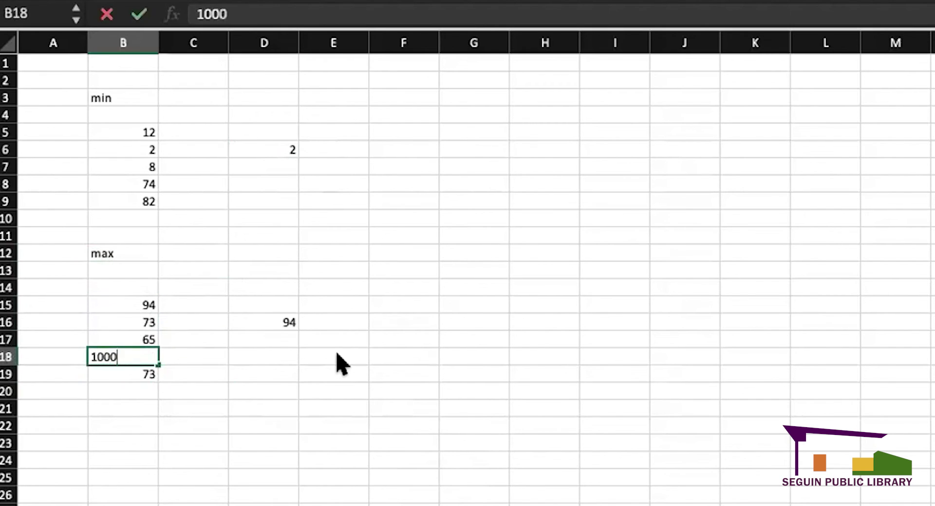
pyautogui.press('Return')
pyautogui.click(278, 322)
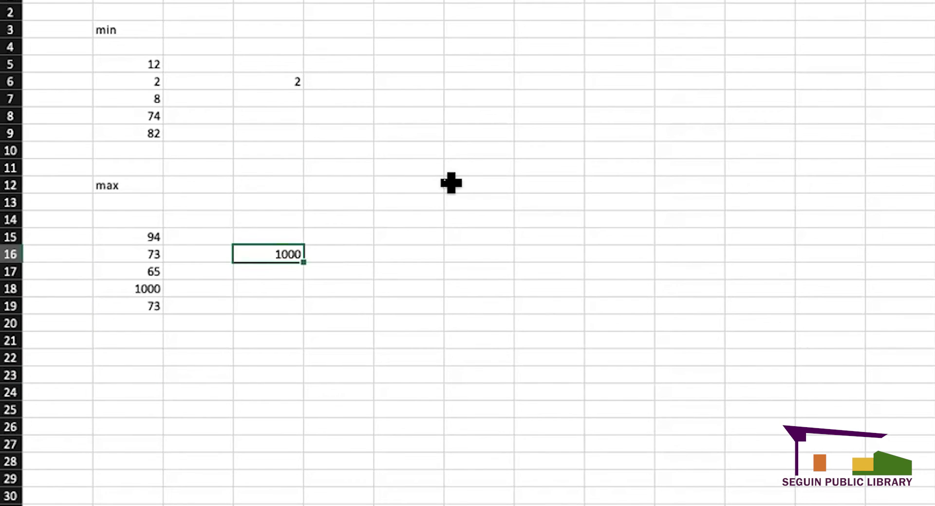
pyautogui.click(453, 253)
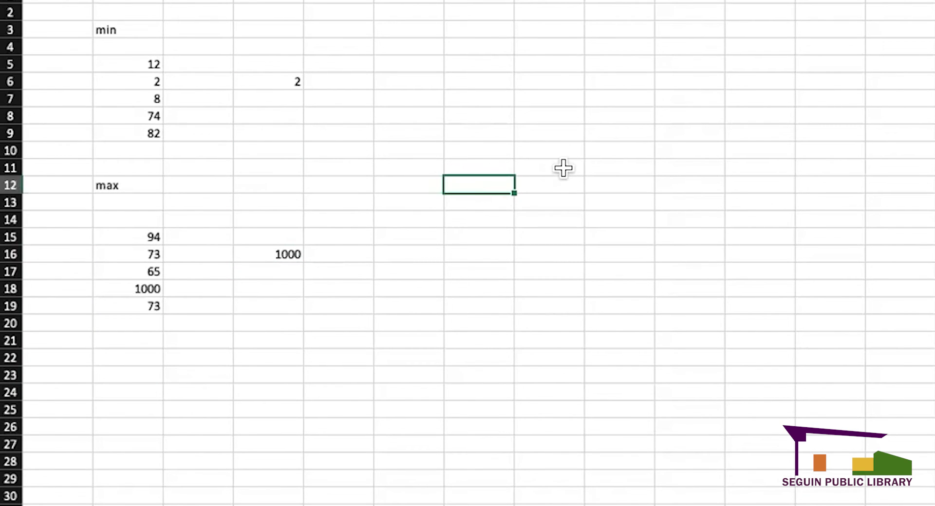
# - Enter =AVERAGE(B24:B27) in D24, returning 78.25 for 84, 72, 85, 72
pyautogui.click(547, 129)
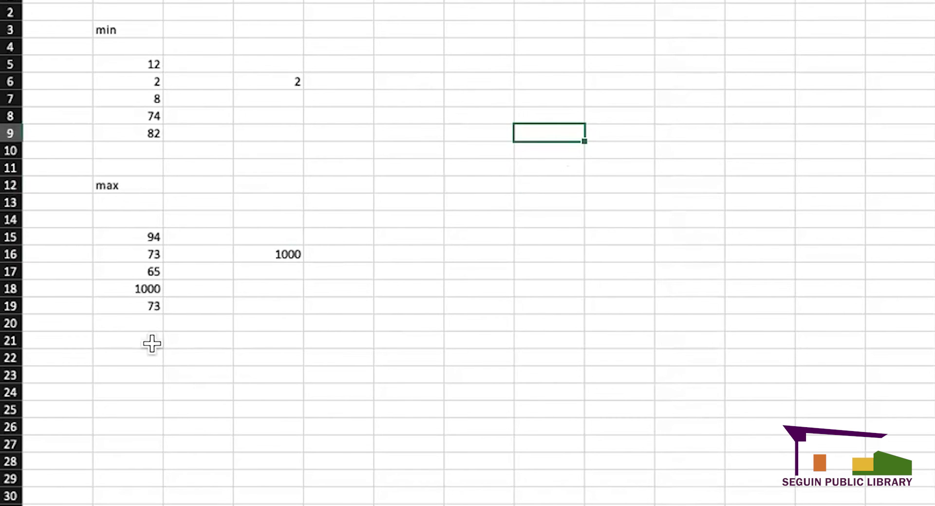
pyautogui.click(140, 352)
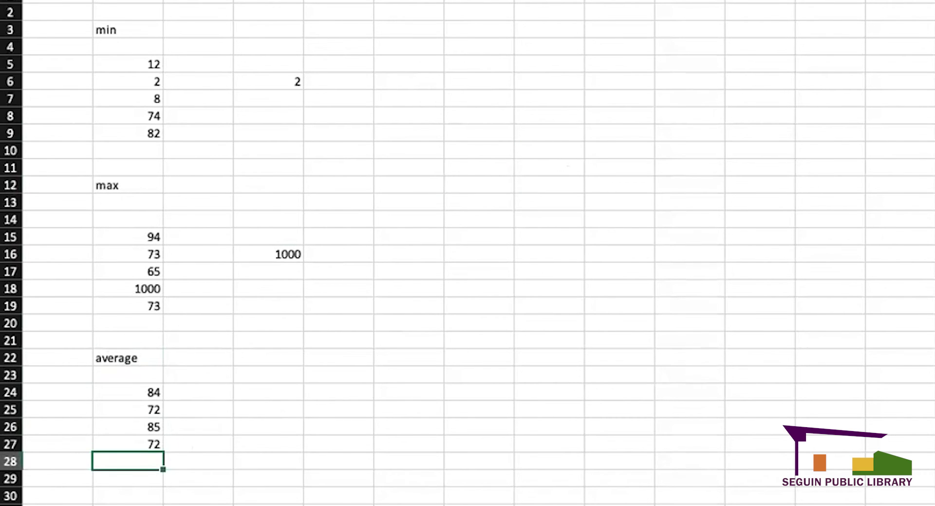
pyautogui.click(251, 395)
pyautogui.write('=')
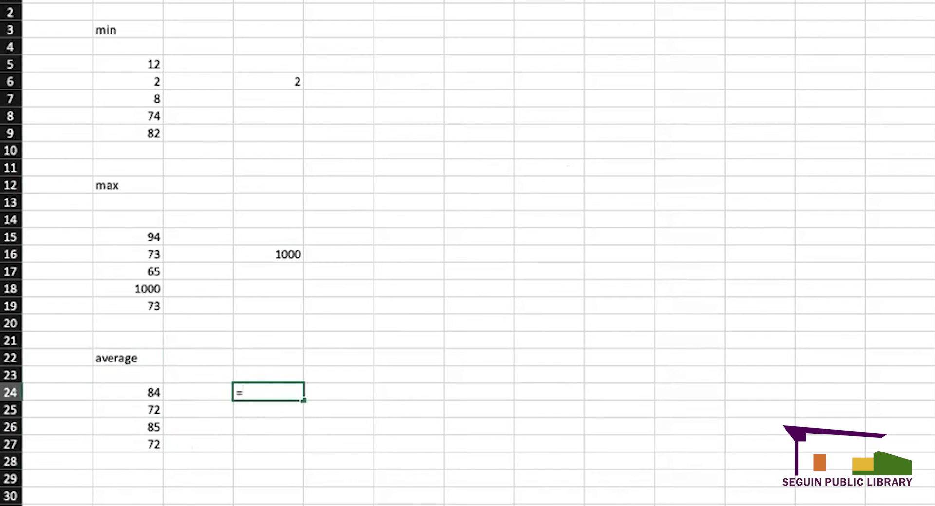
pyautogui.write('ave')
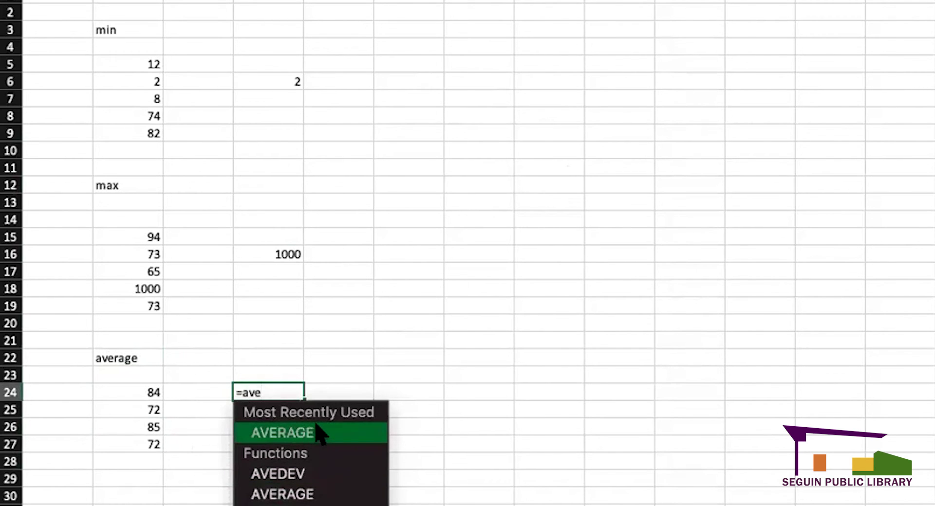
pyautogui.doubleClick(319, 434)
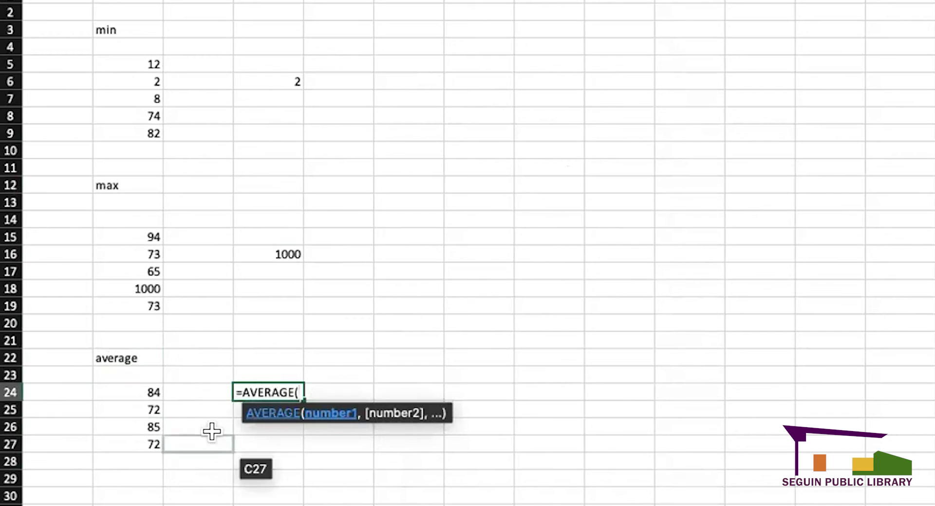
pyautogui.moveTo(145, 389); pyautogui.dragTo(144, 434)
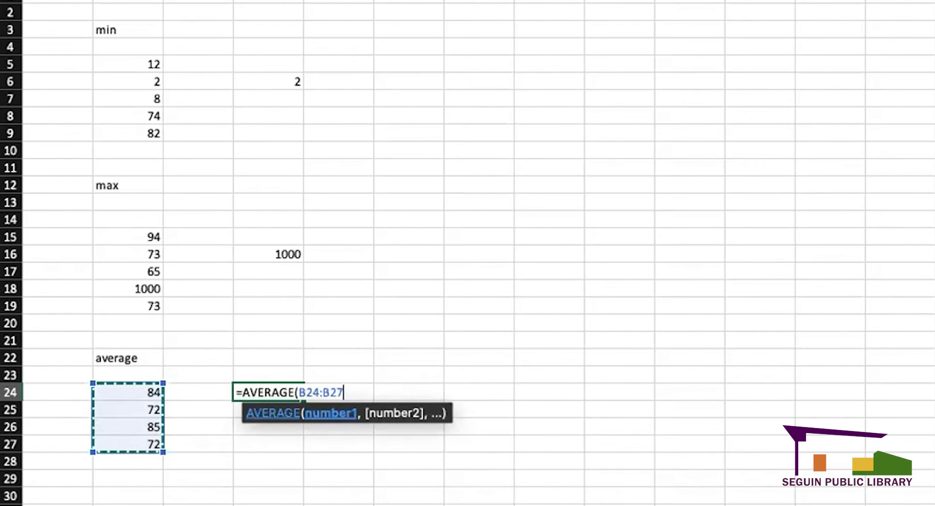
pyautogui.press('Return')
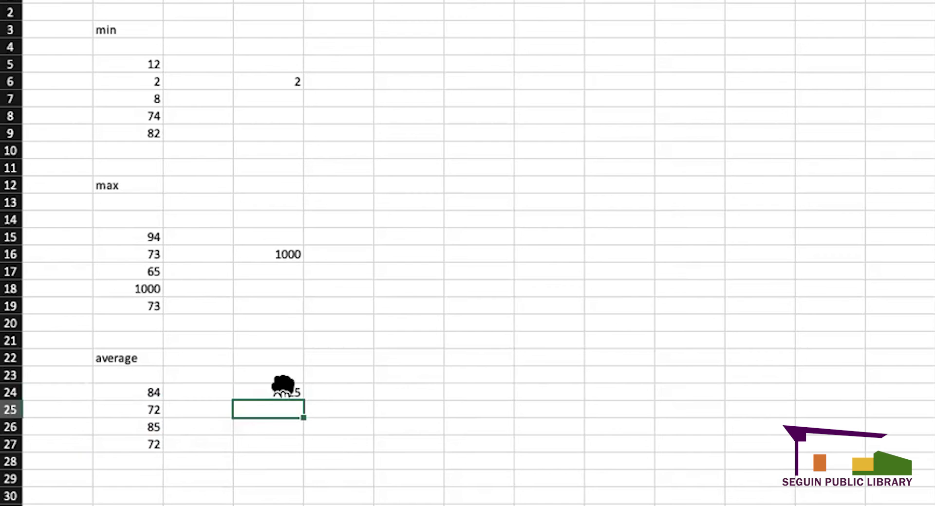
pyautogui.click(282, 389)
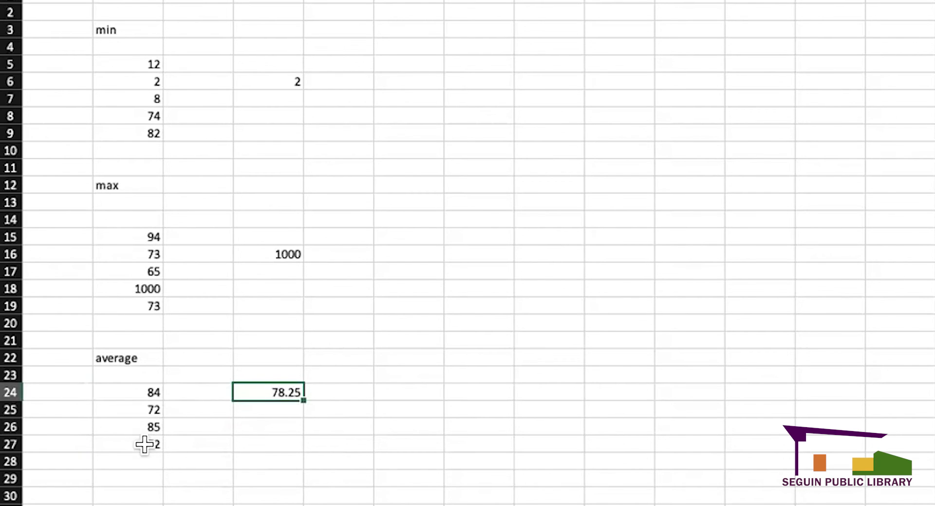
pyautogui.click(286, 445)
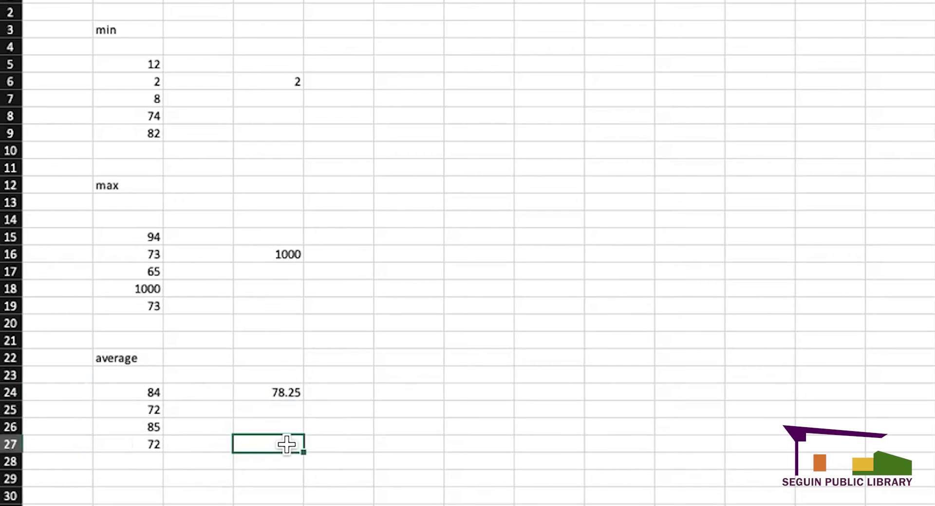
pyautogui.click(444, 374)
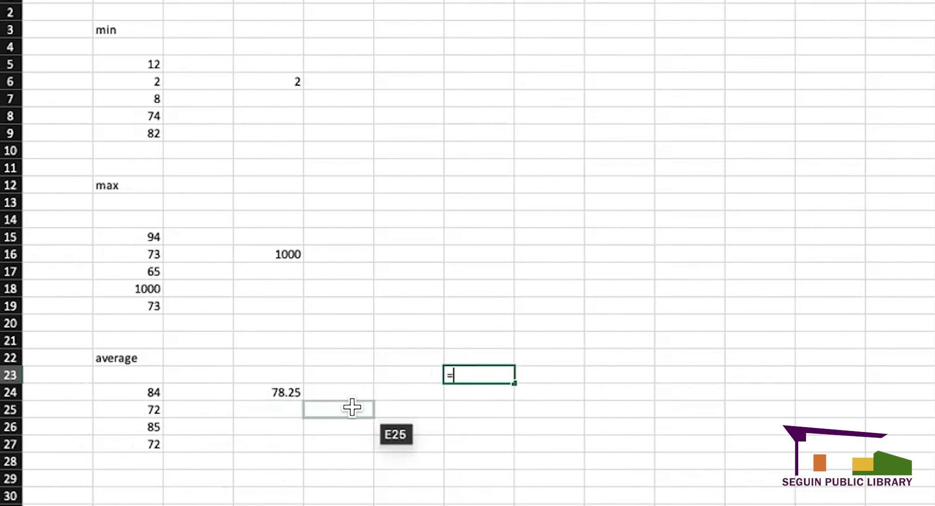
# - Enter the hand-built average =(B24+B25+B26+B27)/4 in an empty cell
pyautogui.write('=(')
pyautogui.click(156, 386)
pyautogui.write('+')
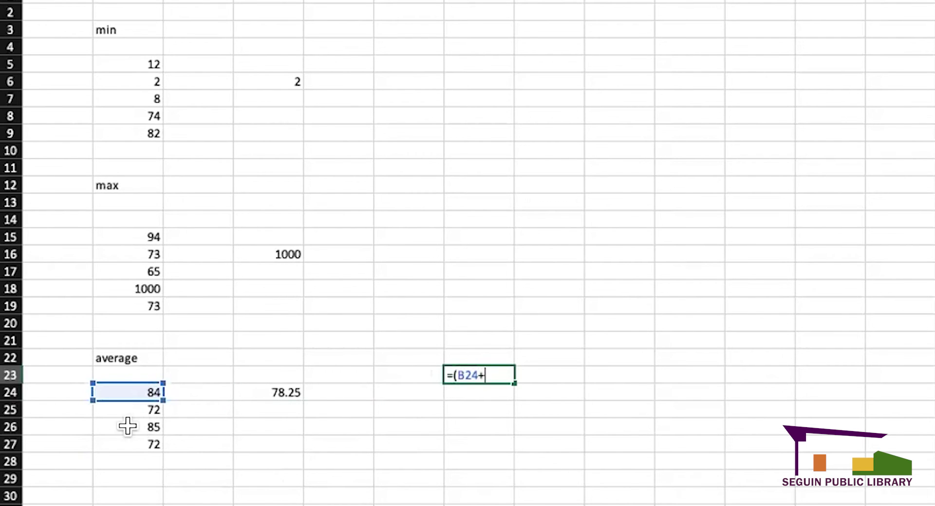
pyautogui.click(131, 404)
pyautogui.write('+')
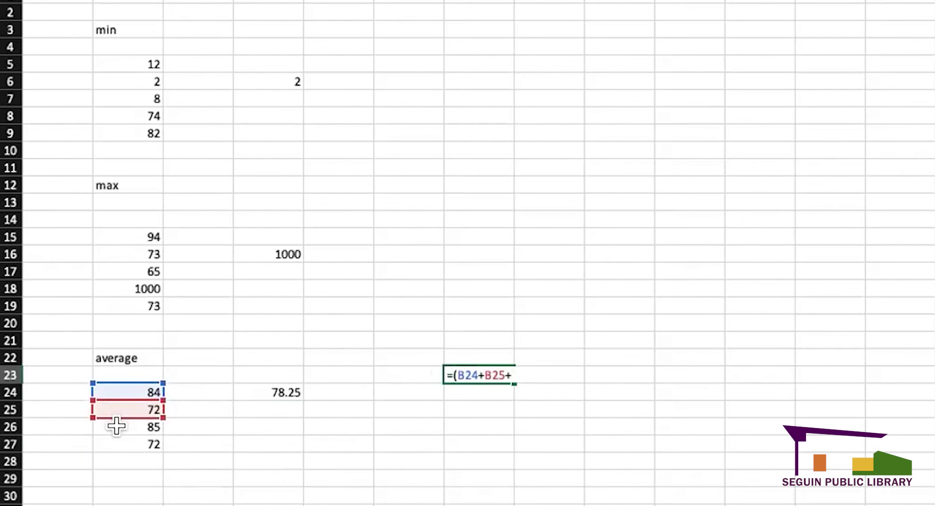
pyautogui.click(117, 426)
pyautogui.write('+')
pyautogui.click(125, 439)
pyautogui.write(')')
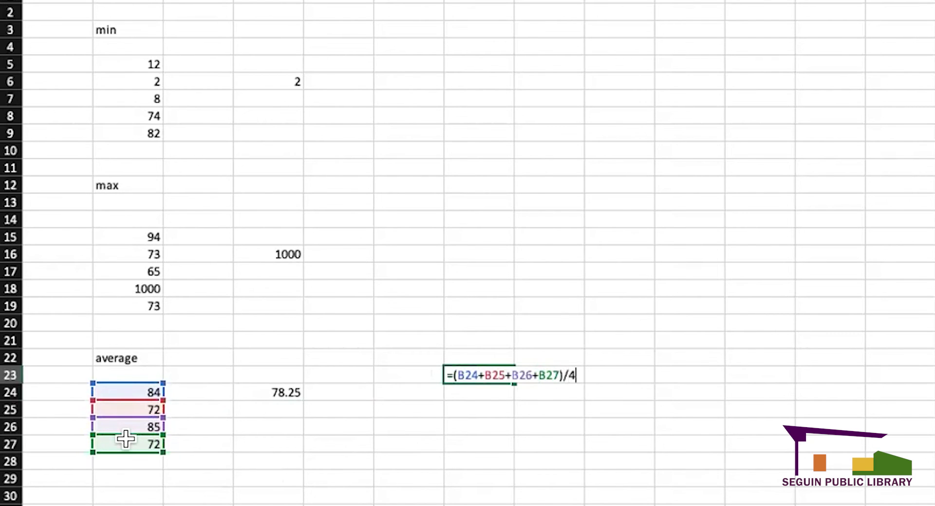
pyautogui.write('/4')
pyautogui.press('Return')
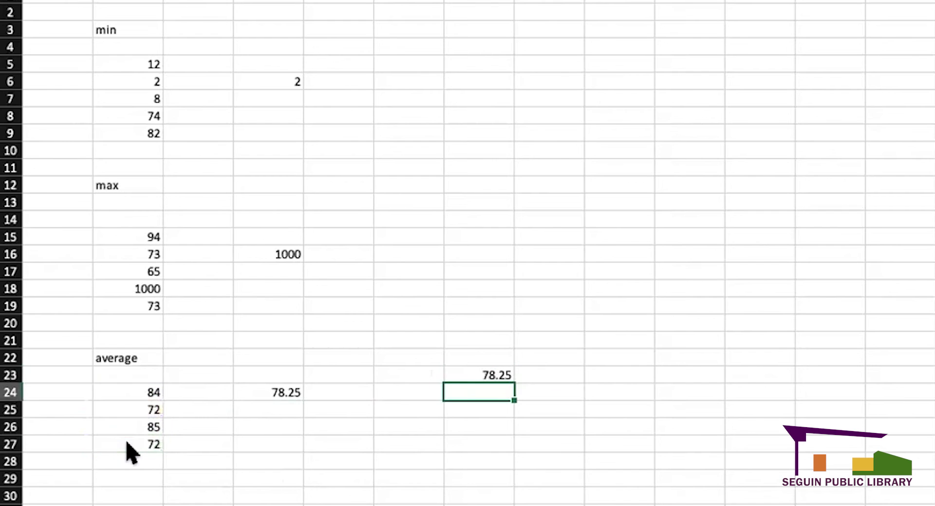
# - Compare it with D24's AVERAGE formula, then delete the hand-built 78.25 result
pyautogui.click(281, 391)
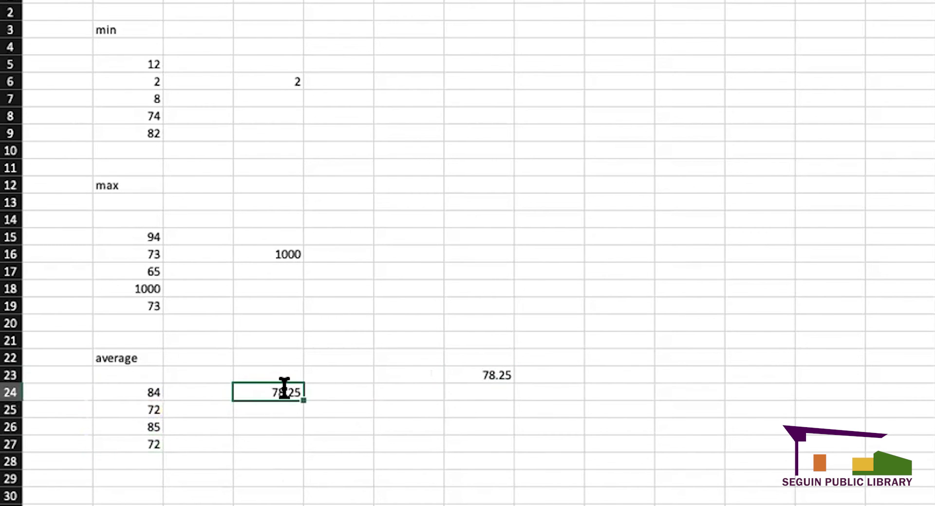
pyautogui.doubleClick(285, 388)
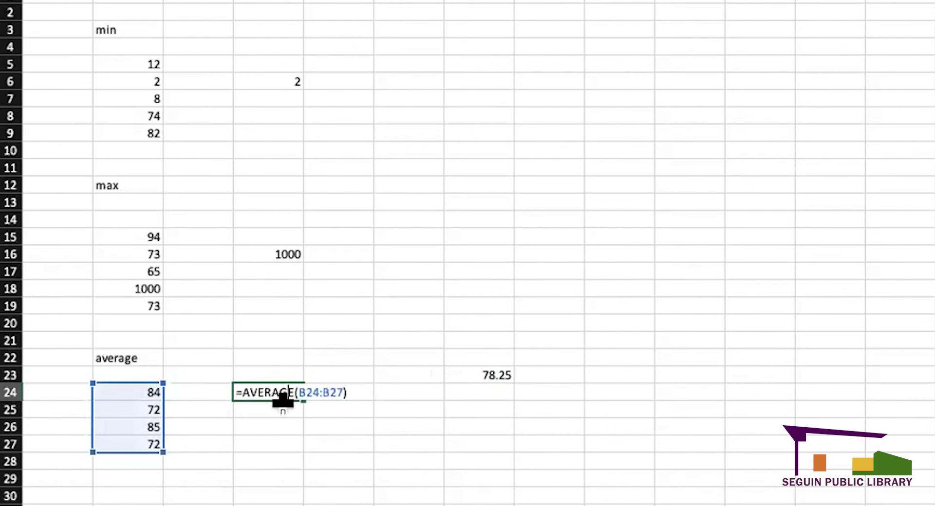
pyautogui.click(360, 410)
pyautogui.click(479, 371)
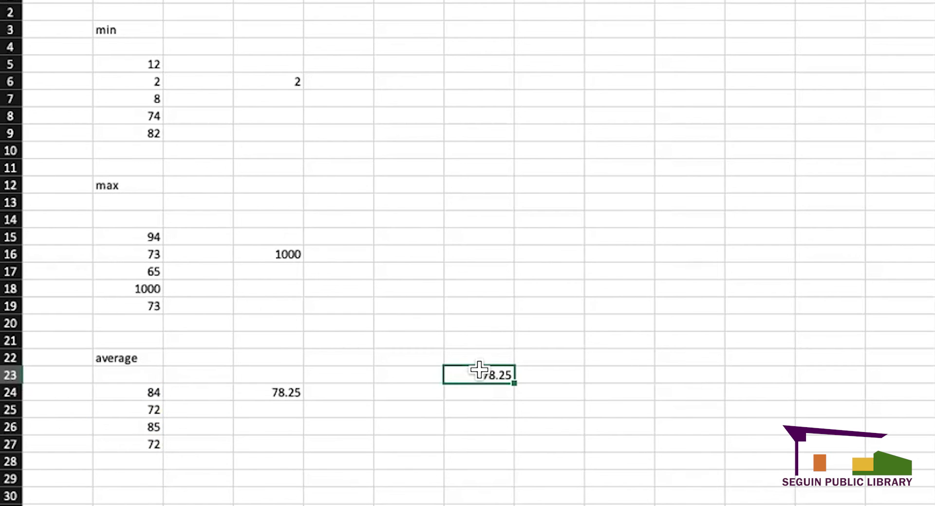
pyautogui.press('Delete')
pyautogui.click(356, 389)
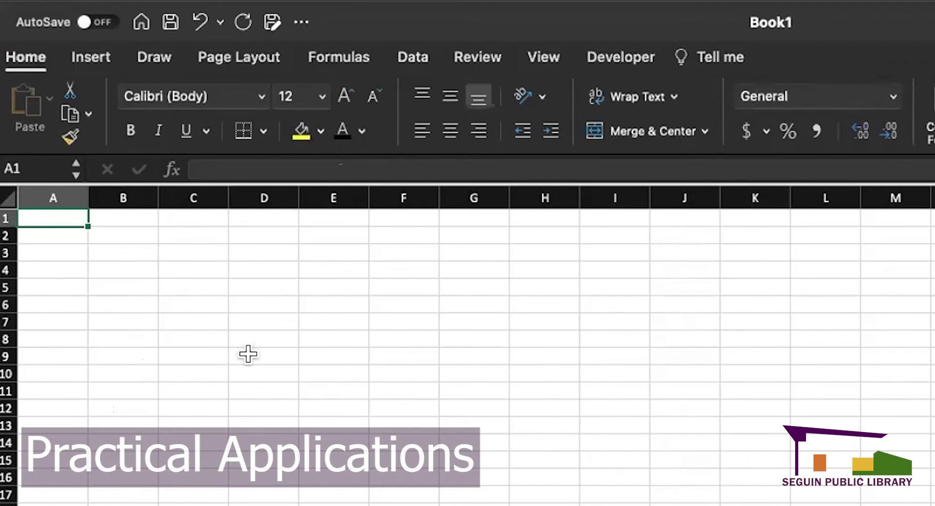
# - Enter the label 'January' in Book1's cell B3, fixing its spelling
pyautogui.click(130, 249)
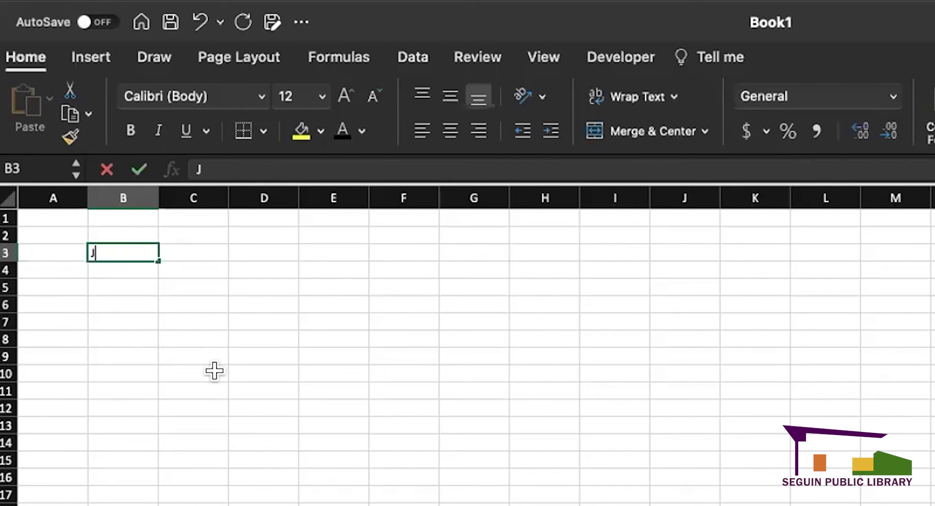
pyautogui.write('ury')
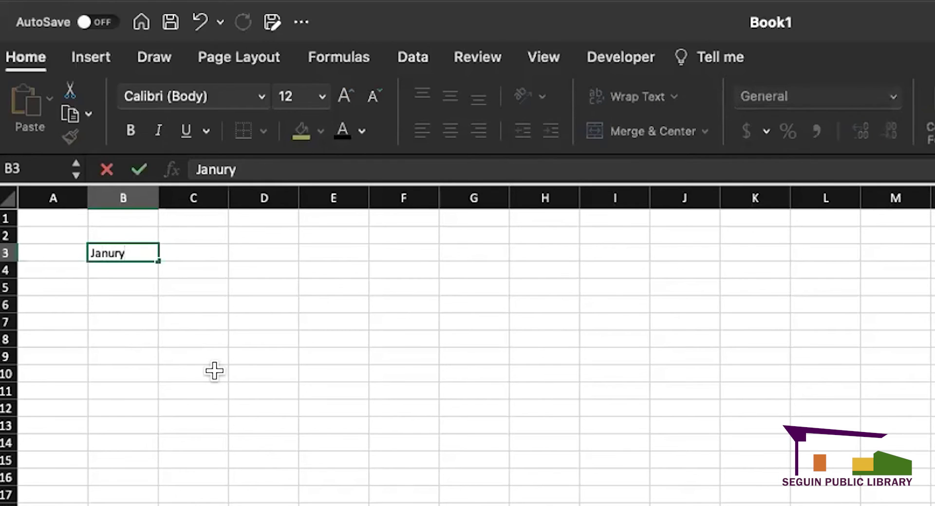
pyautogui.click(140, 253)
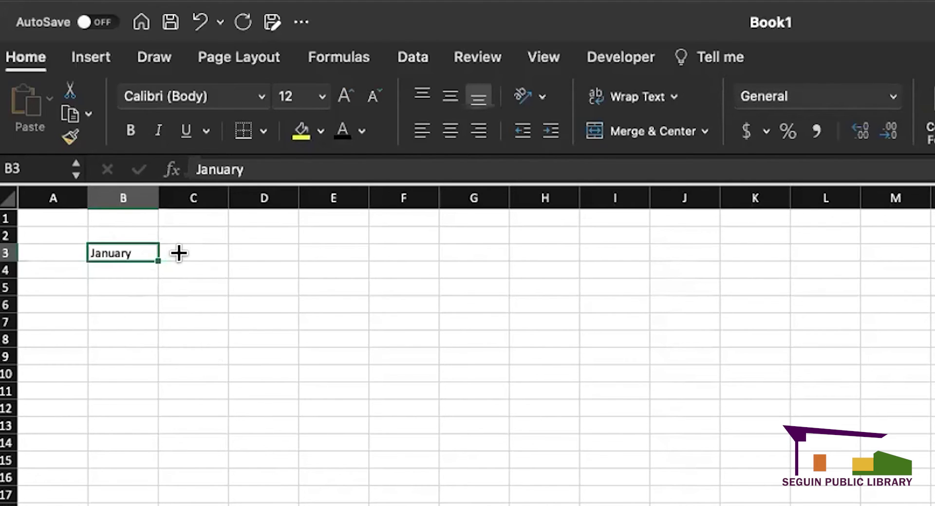
# - Auto-fill the month series from B3 across to H3, January through July
pyautogui.moveTo(178, 252); pyautogui.dragTo(206, 252)
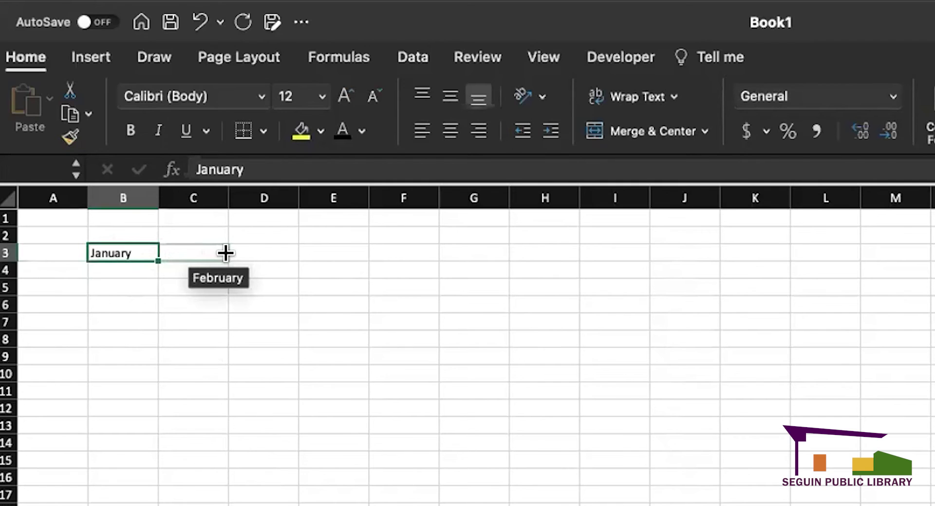
pyautogui.moveTo(248, 253); pyautogui.dragTo(542, 258)
pyautogui.click(451, 320)
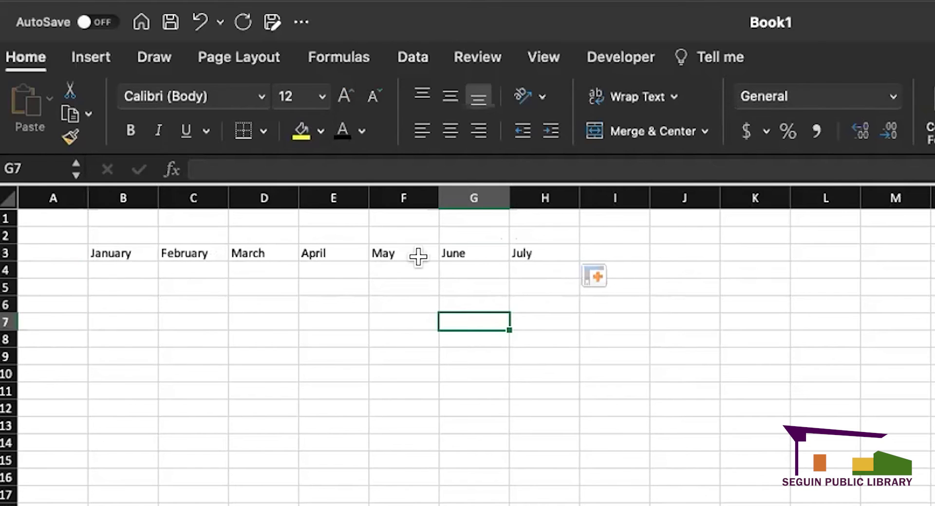
pyautogui.click(122, 288)
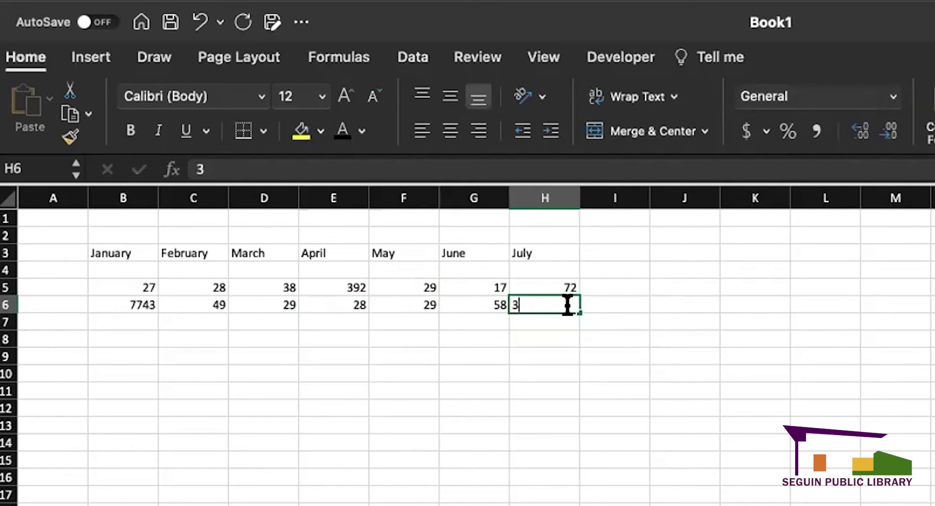
# - Finish July's second value of 39 and correct May's second value in F6 to 27
pyautogui.write('9')
pyautogui.press('Return')
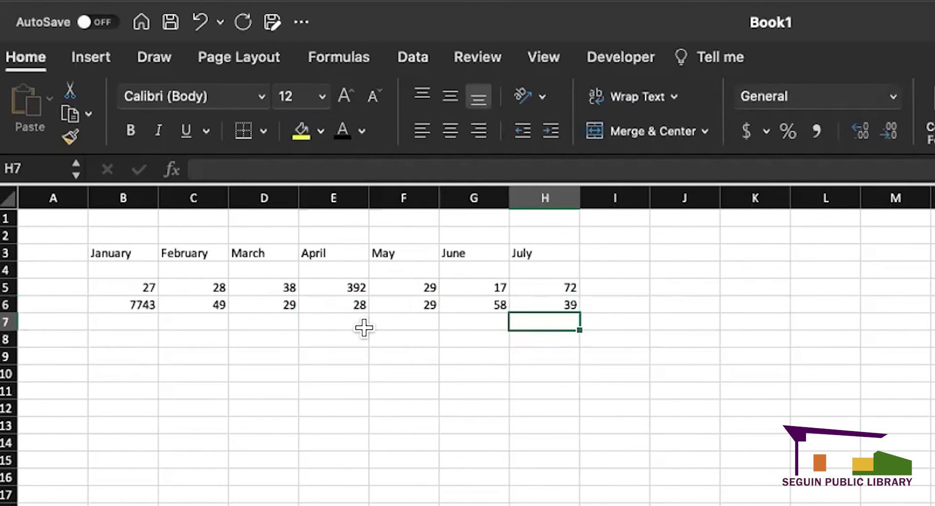
pyautogui.moveTo(457, 339); pyautogui.dragTo(457, 355)
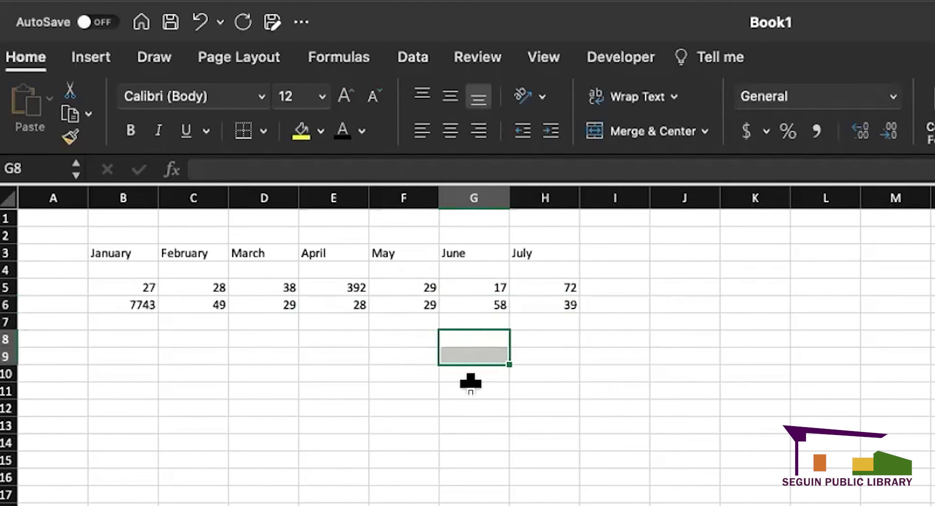
pyautogui.click(416, 305)
pyautogui.press('Delete')
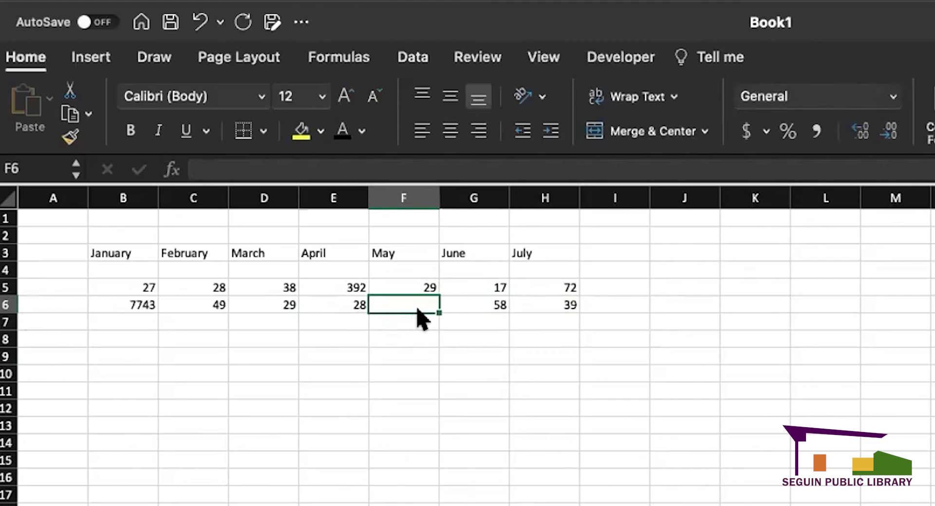
pyautogui.write('27')
pyautogui.press('Return')
# - Correct January's second value in B6 from 7743 to 26
pyautogui.click(553, 356)
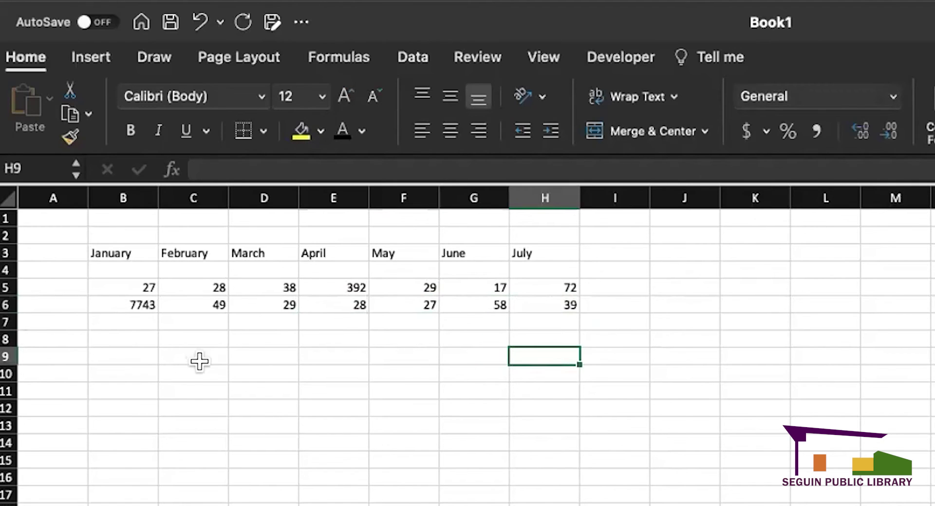
pyautogui.click(126, 304)
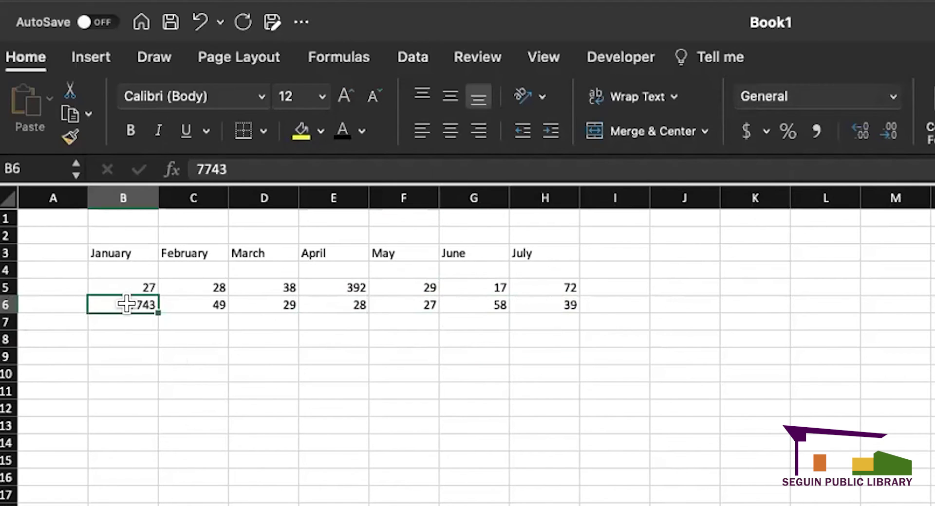
pyautogui.press('Delete')
pyautogui.write('26')
pyautogui.press('Return')
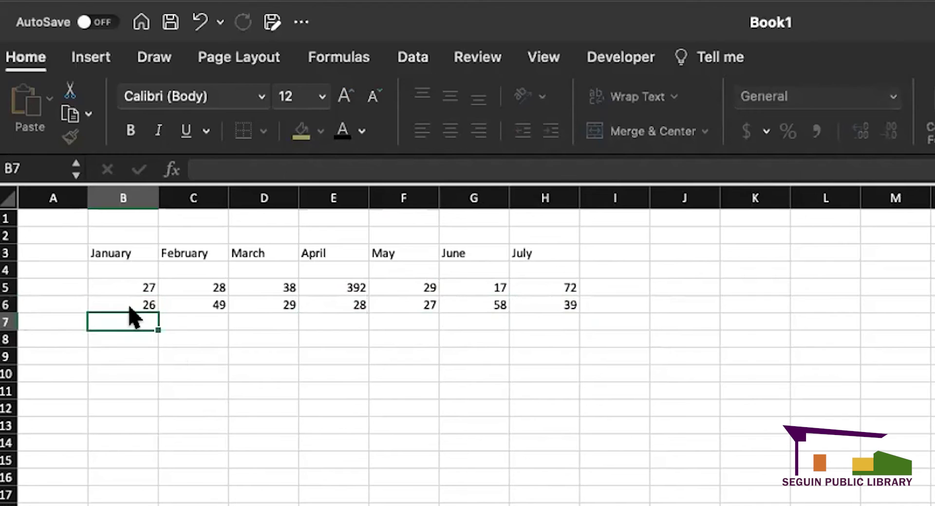
pyautogui.click(177, 388)
pyautogui.click(123, 373)
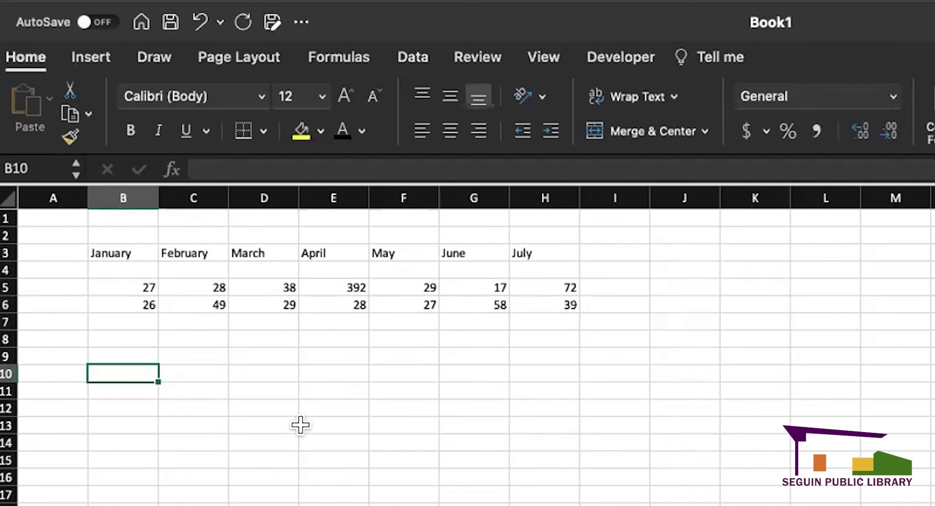
pyautogui.write('=min')
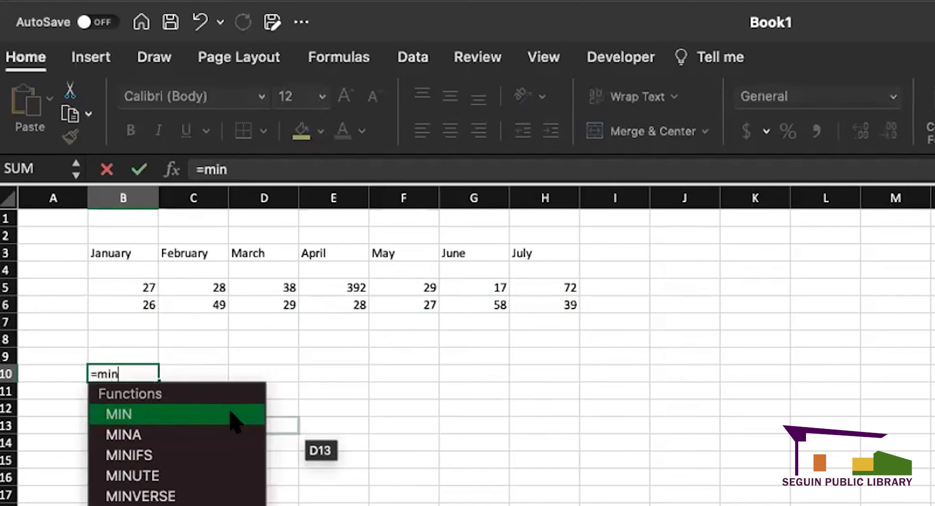
# - Set B10 to =MIN(B5:B6) so it returns January's lowest value, 26
pyautogui.doubleClick(233, 415)
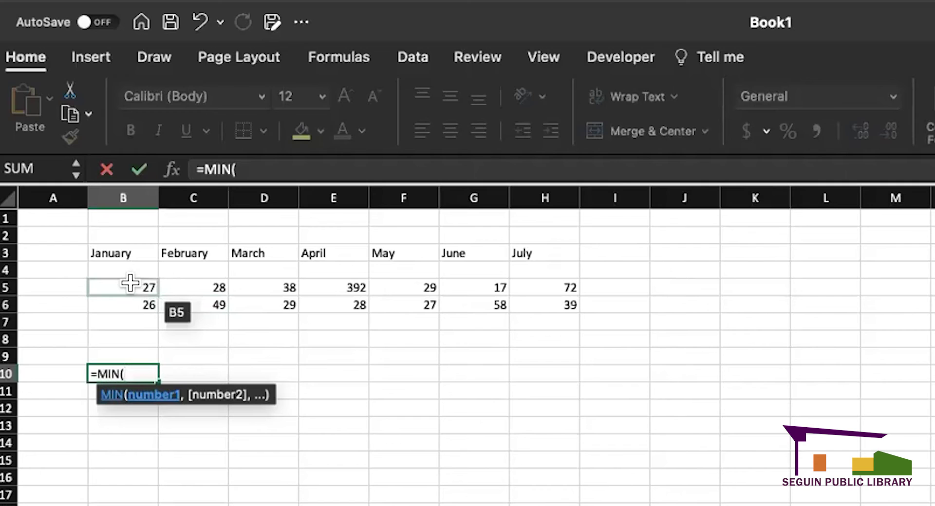
pyautogui.moveTo(126, 282); pyautogui.dragTo(535, 286)
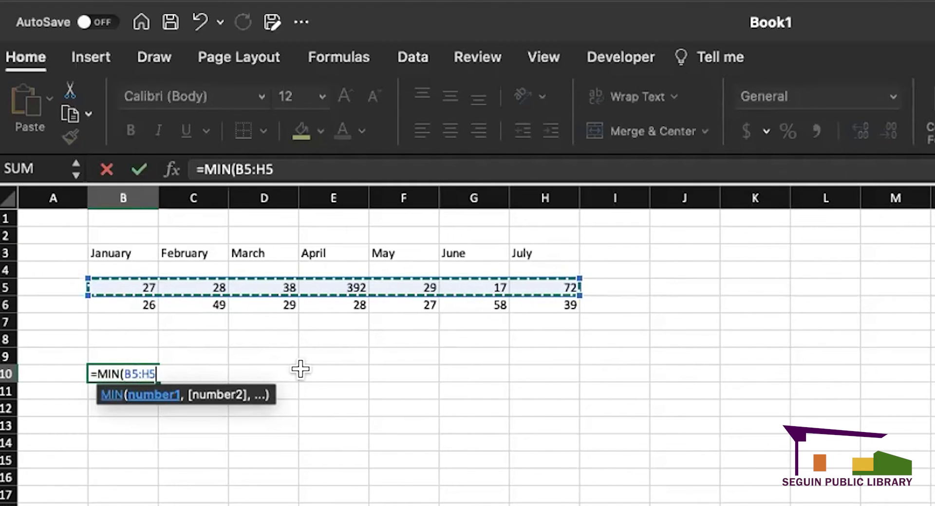
pyautogui.write(')')
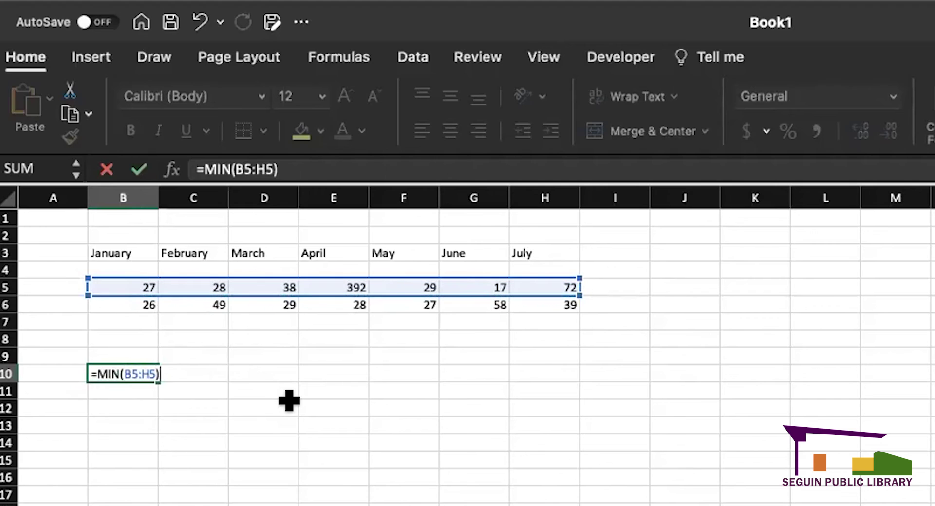
pyautogui.press('Return')
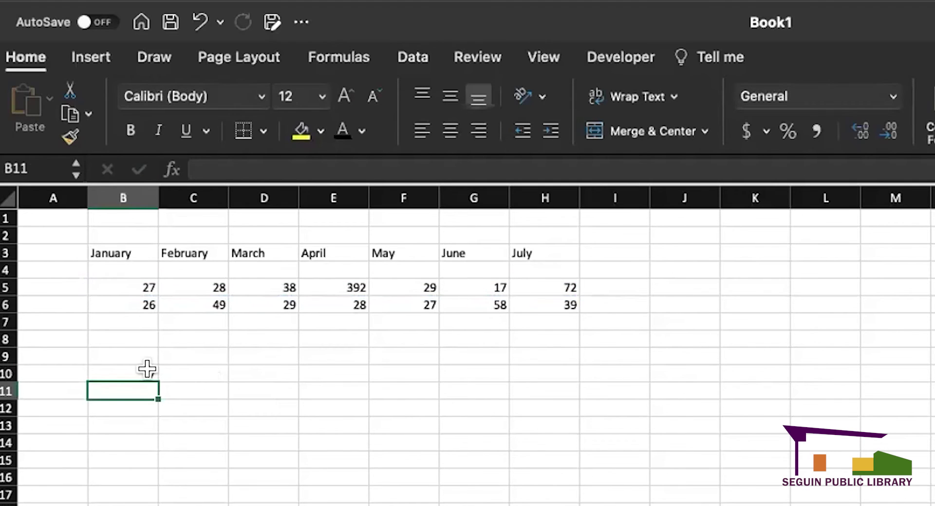
pyautogui.click(146, 372)
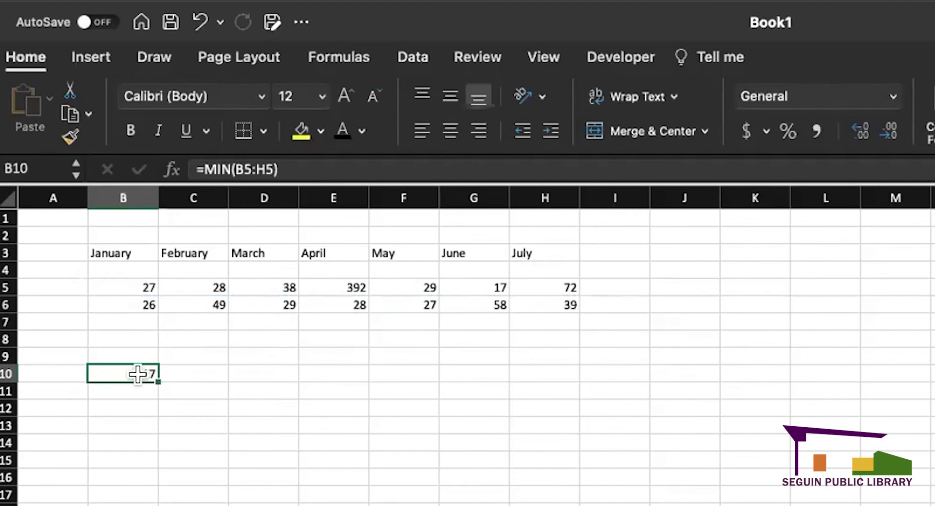
pyautogui.click(476, 285)
pyautogui.moveTo(473, 251); pyautogui.dragTo(487, 299)
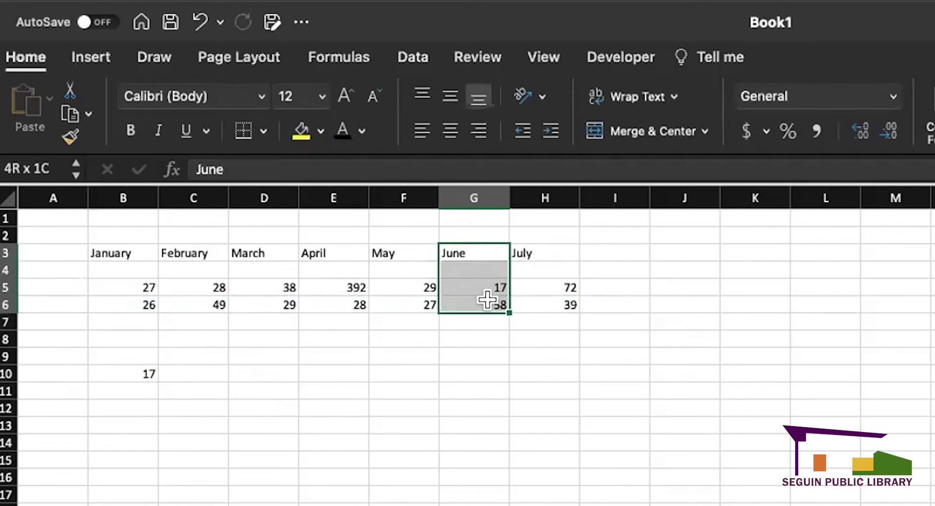
pyautogui.click(472, 390)
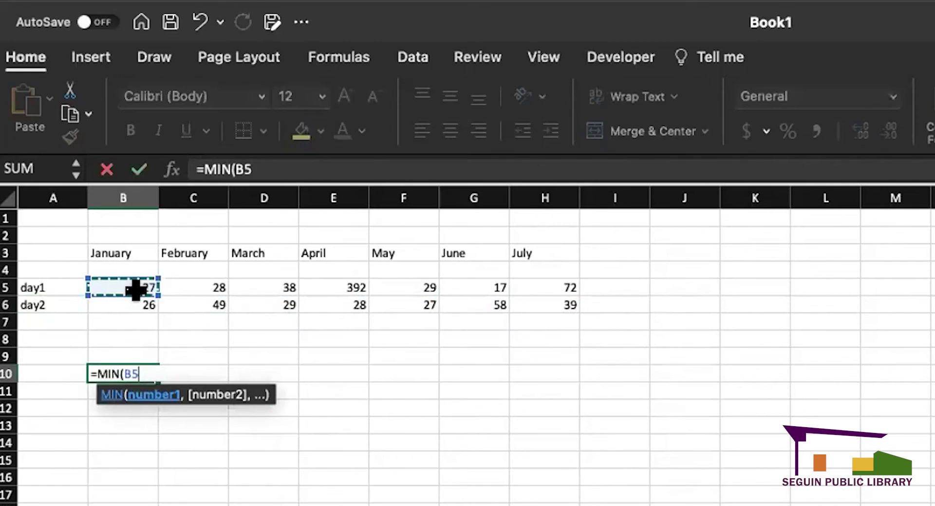
pyautogui.moveTo(129, 286); pyautogui.dragTo(138, 293)
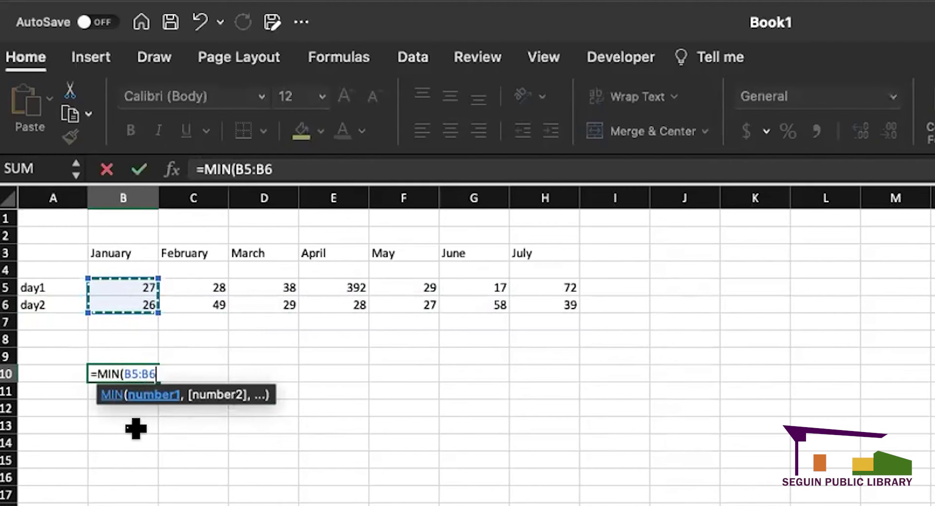
pyautogui.press('Return')
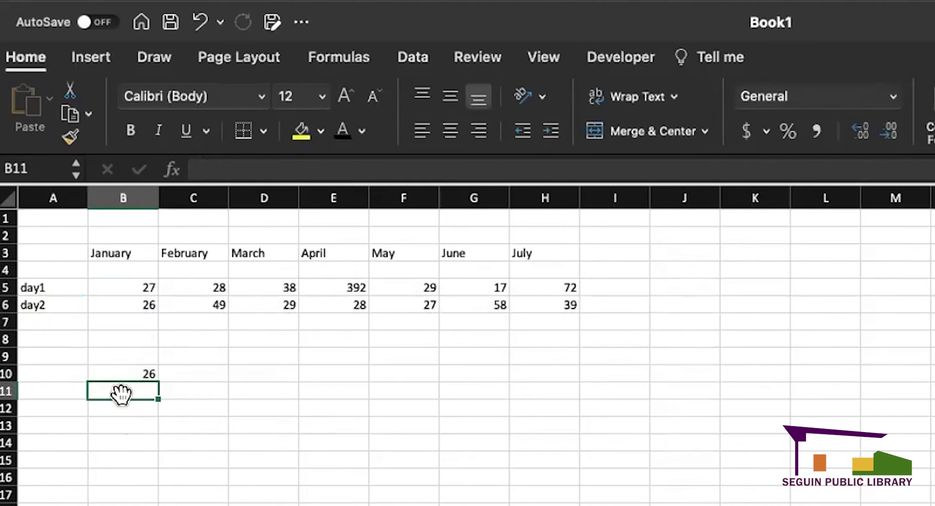
# - Label A10 'min' and fill B10's MIN formula across to H10
pyautogui.click(130, 373)
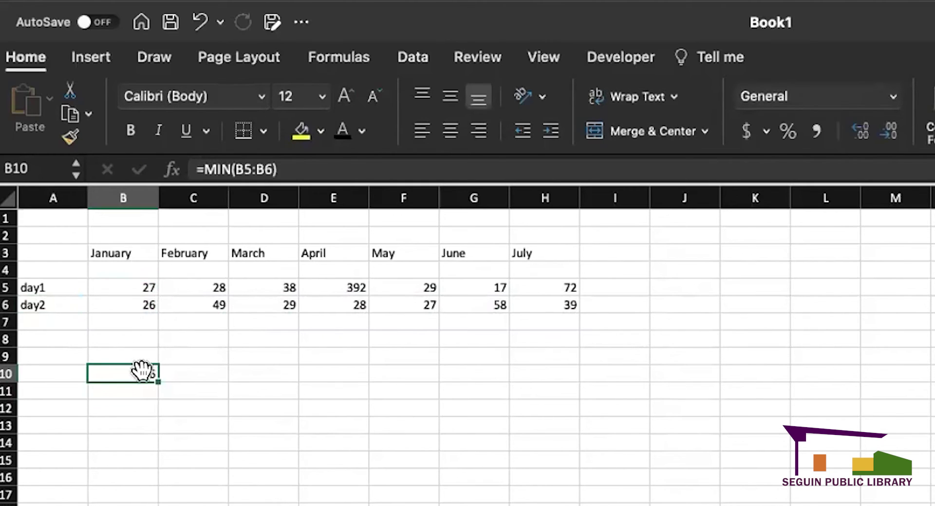
pyautogui.click(68, 371)
pyautogui.write('min')
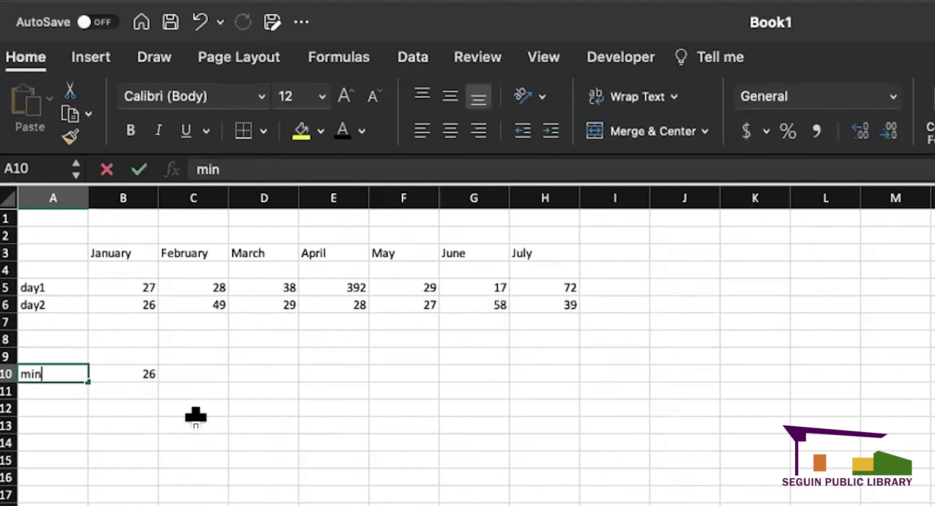
pyautogui.press('Return')
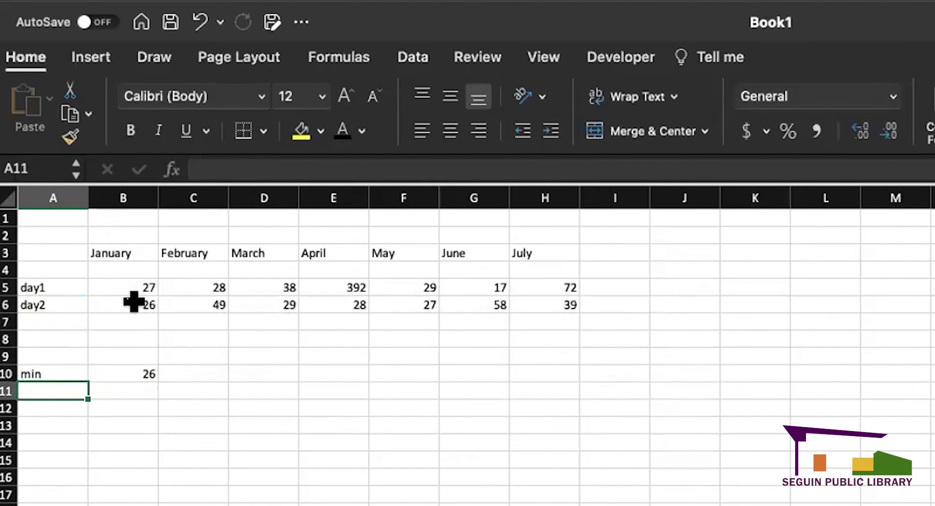
pyautogui.click(142, 372)
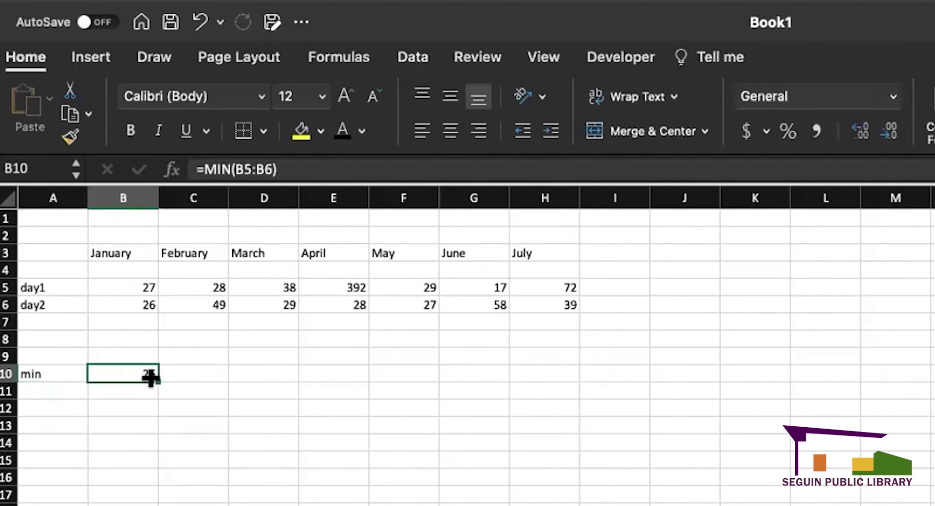
pyautogui.moveTo(154, 376); pyautogui.dragTo(551, 371)
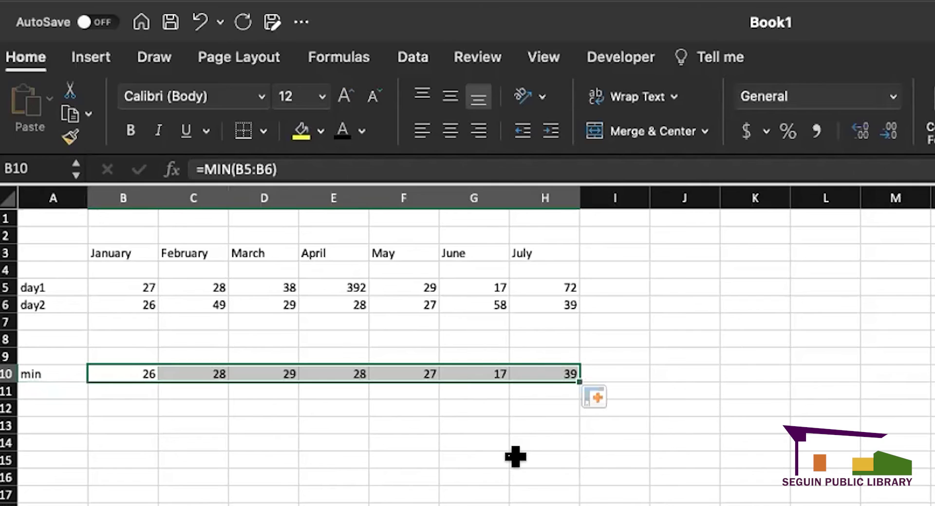
# - Check the MIN ranges in B10 through E10, deleting a stray F12 reference in E10
pyautogui.click(441, 454)
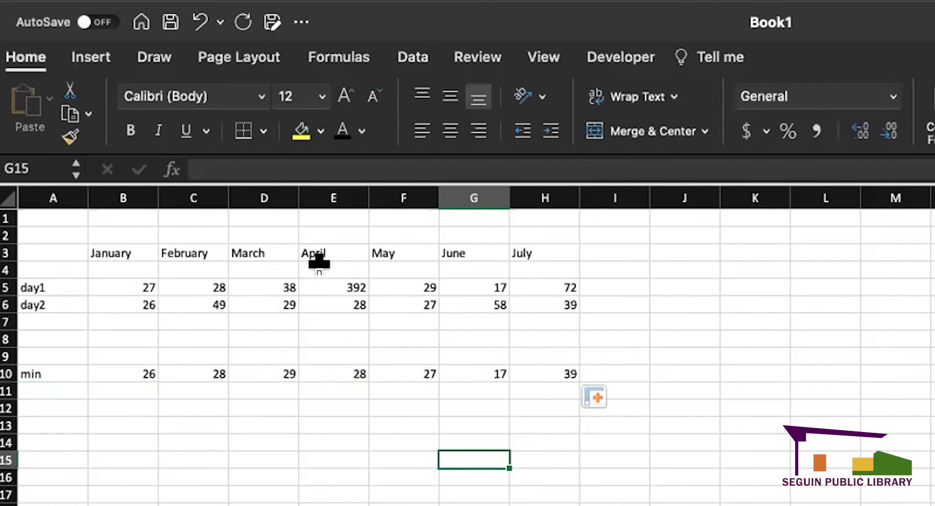
pyautogui.doubleClick(126, 373)
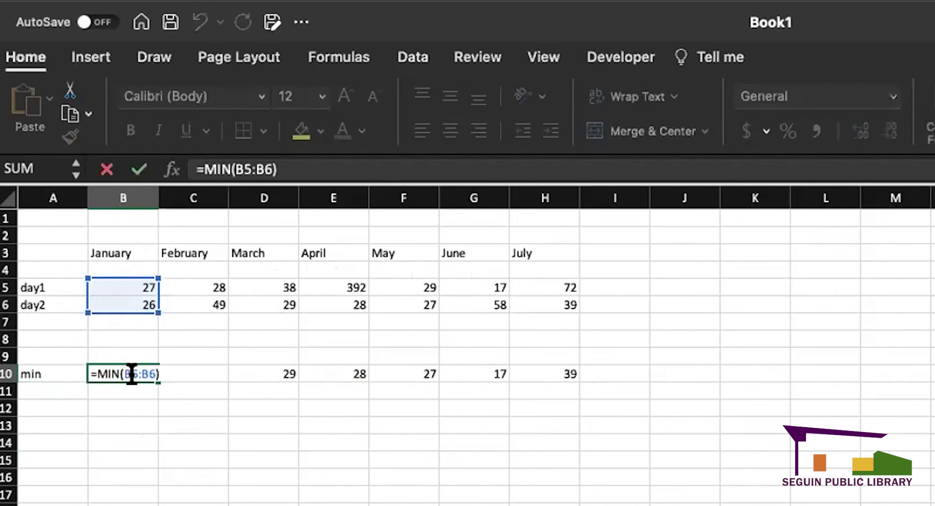
pyautogui.click(141, 407)
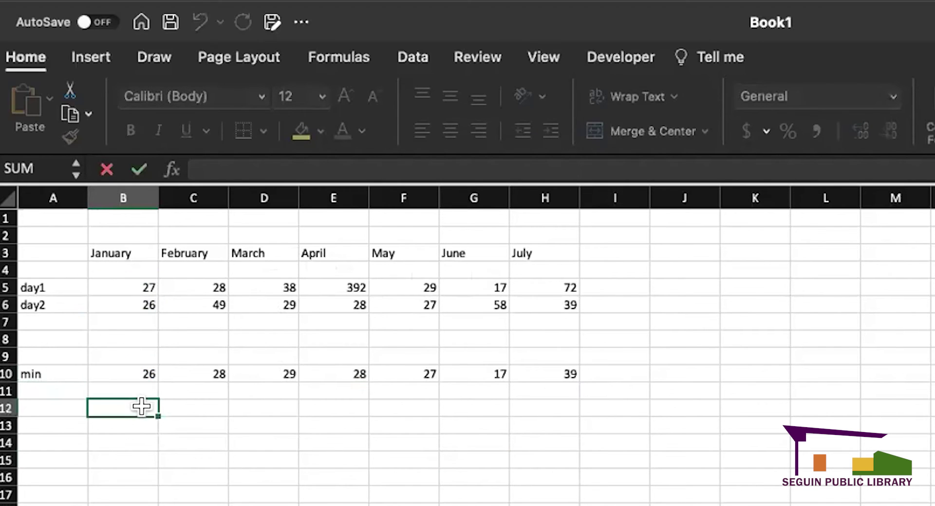
pyautogui.doubleClick(195, 373)
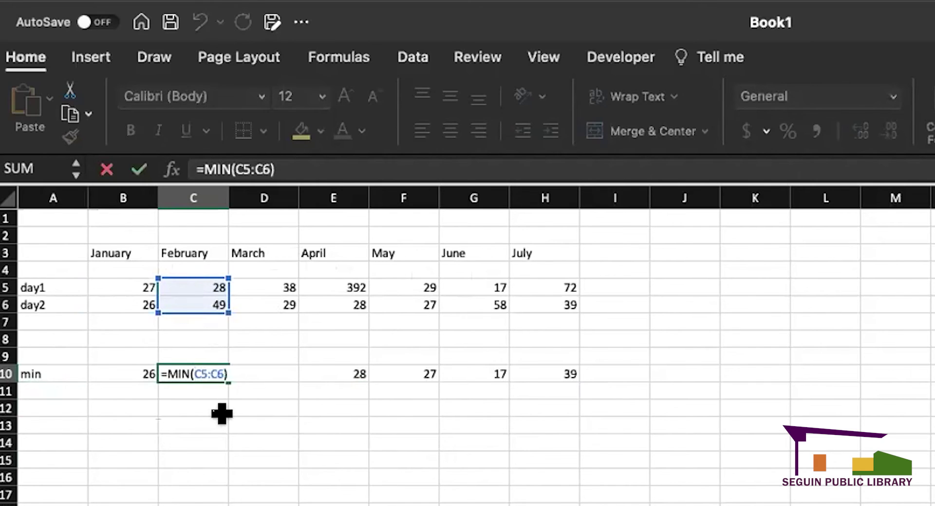
pyautogui.press('Return')
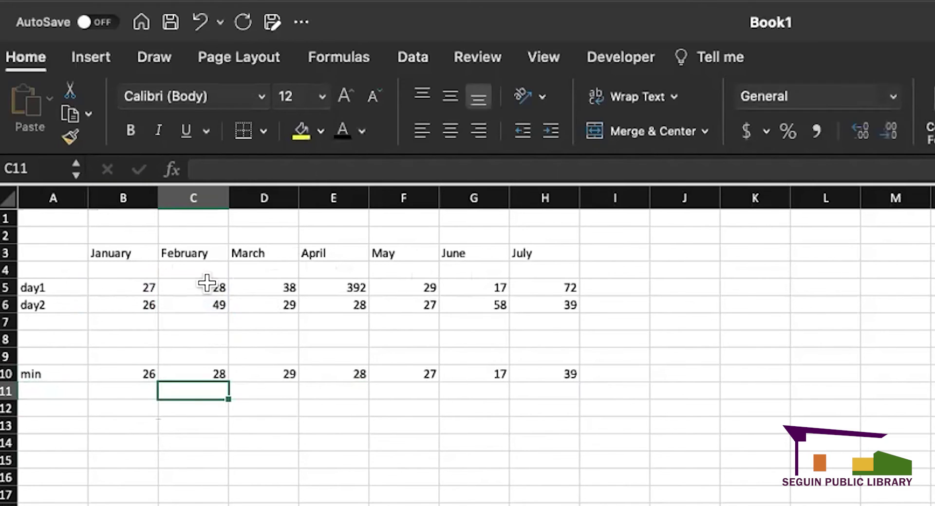
pyautogui.doubleClick(272, 372)
pyautogui.click(328, 407)
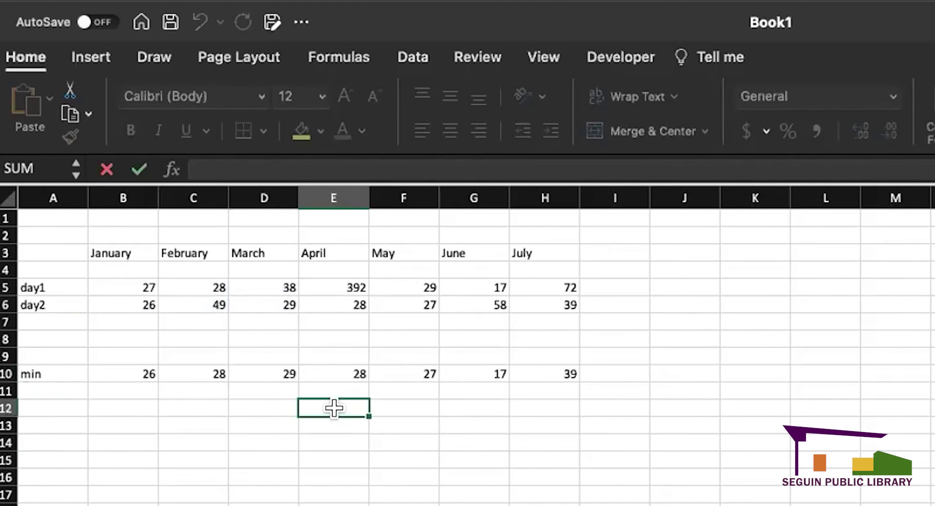
pyautogui.doubleClick(346, 371)
pyautogui.click(412, 401)
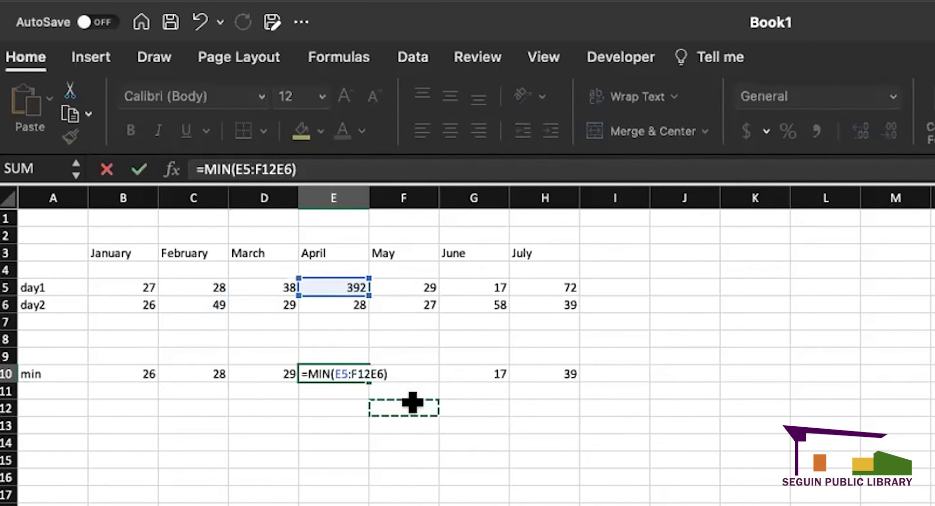
pyautogui.press('BackSpace')
pyautogui.press('BackSpace')
pyautogui.press('BackSpace')
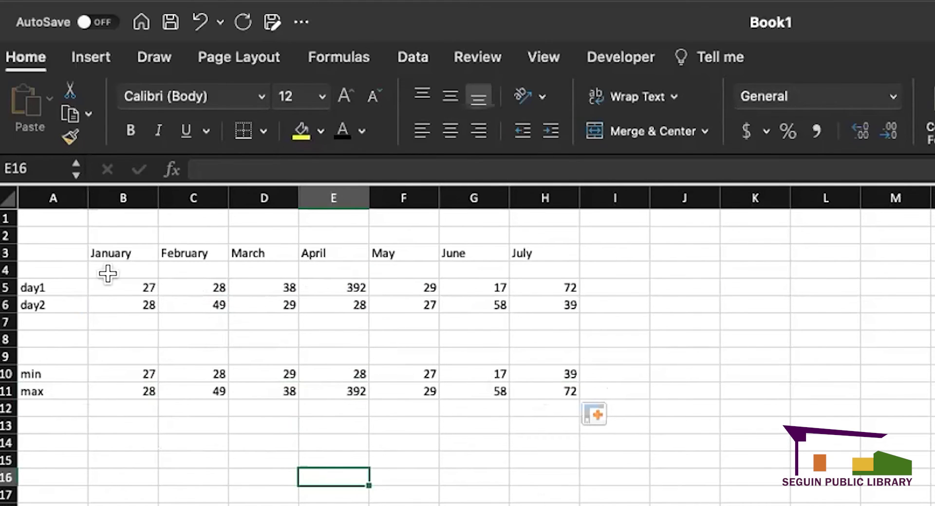
# - Clear the day1 and day2 labels from cells A5 and A6
pyautogui.moveTo(142, 250); pyautogui.dragTo(525, 248)
pyautogui.click(691, 356)
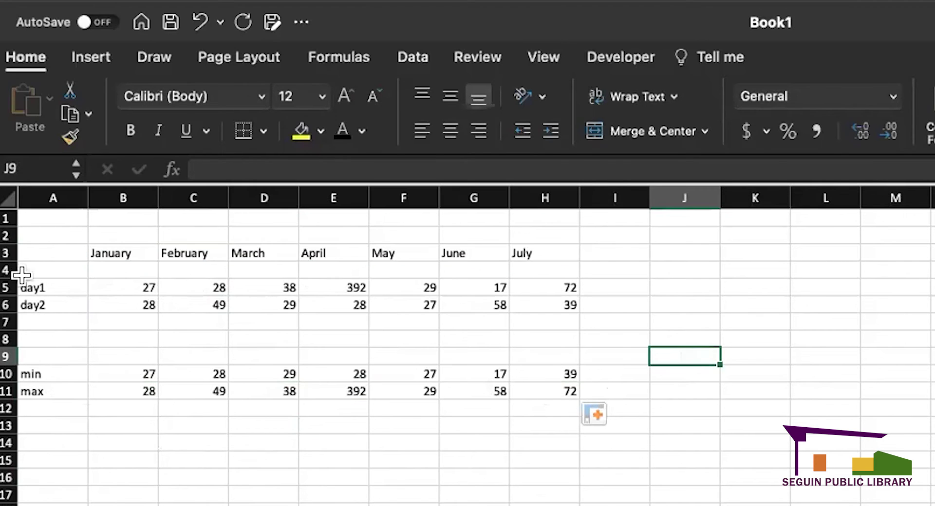
pyautogui.click(62, 286)
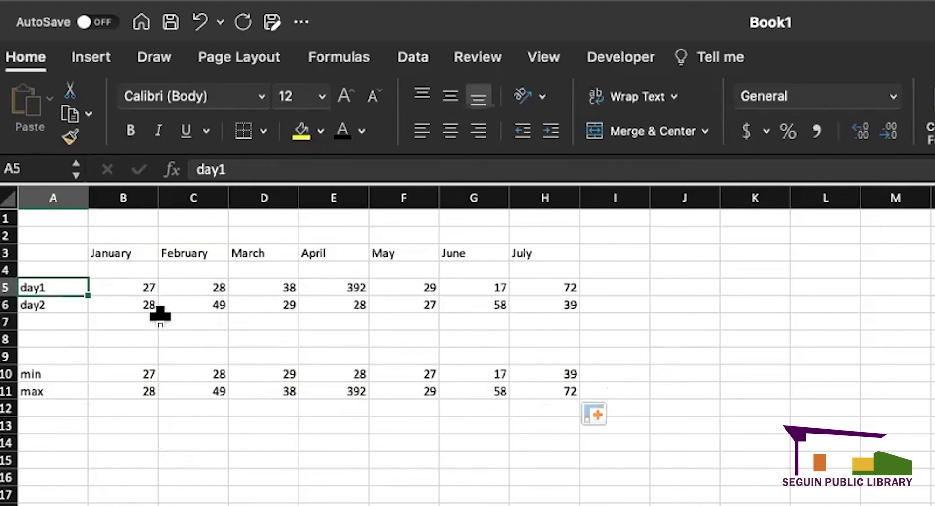
pyautogui.press('Delete')
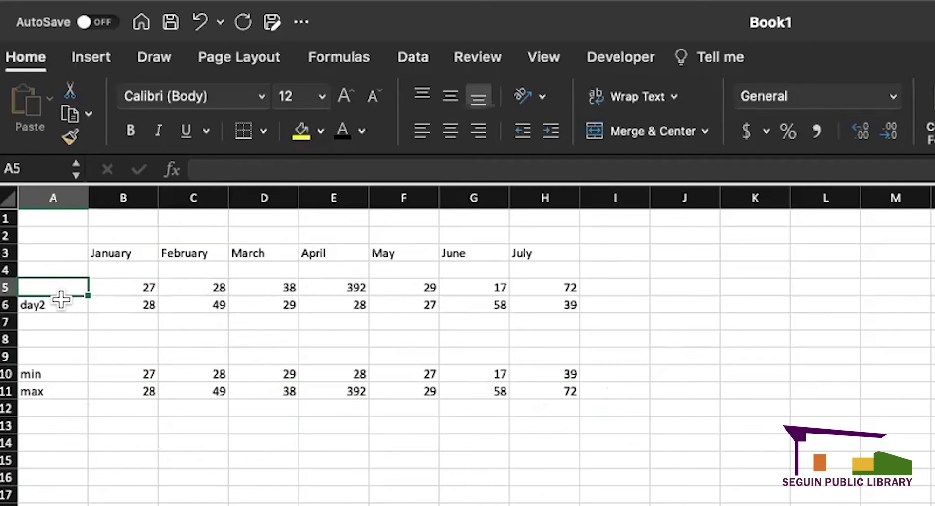
pyautogui.click(61, 303)
pyautogui.press('Delete')
pyautogui.click(73, 287)
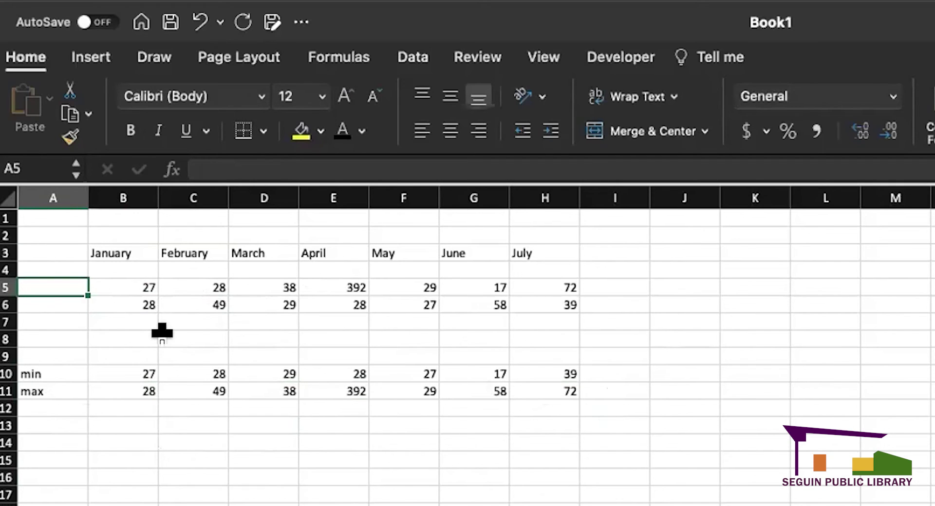
pyautogui.click(186, 492)
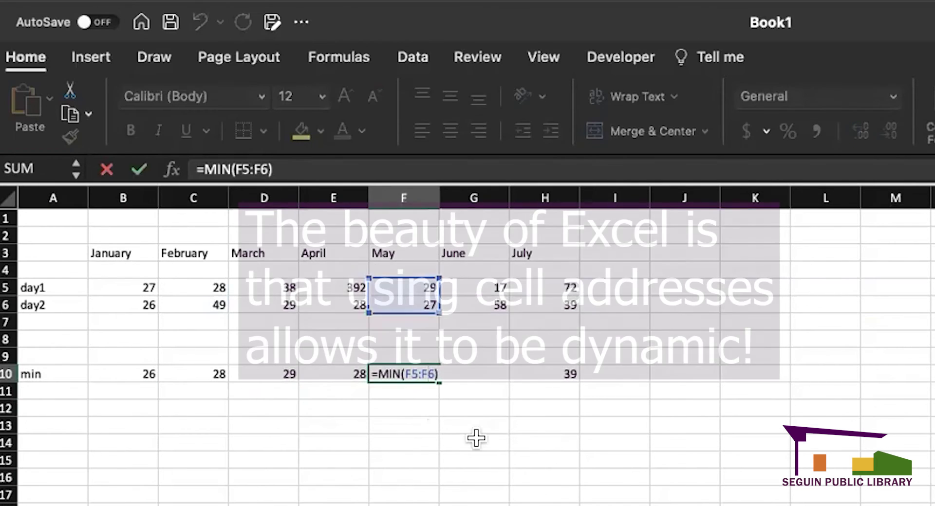
# - Confirm the May–July MIN formulas in F10:H10 and label A11 'max'
pyautogui.press('Return')
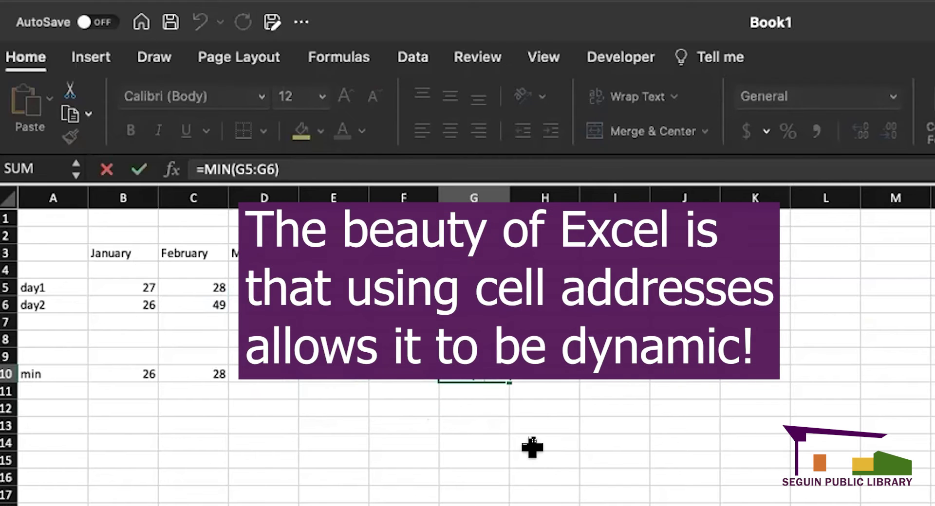
pyautogui.press('Return')
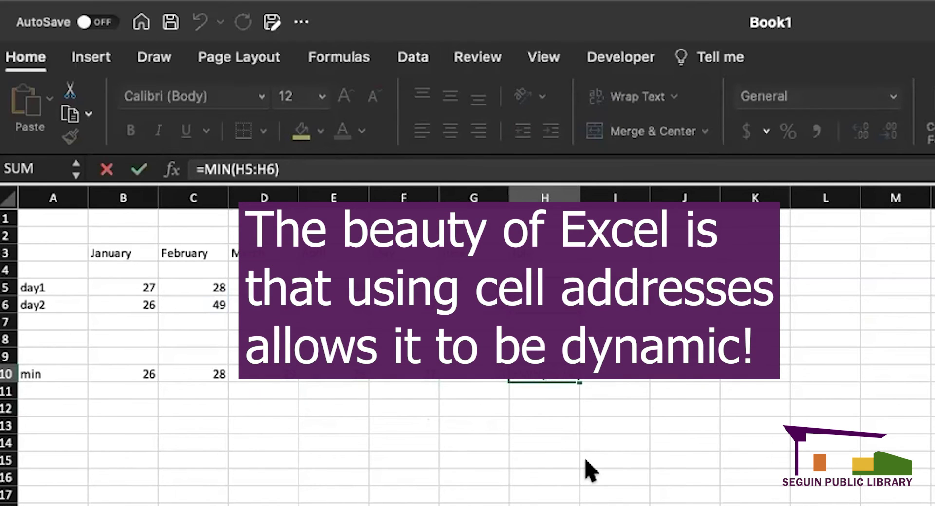
pyautogui.press('Return')
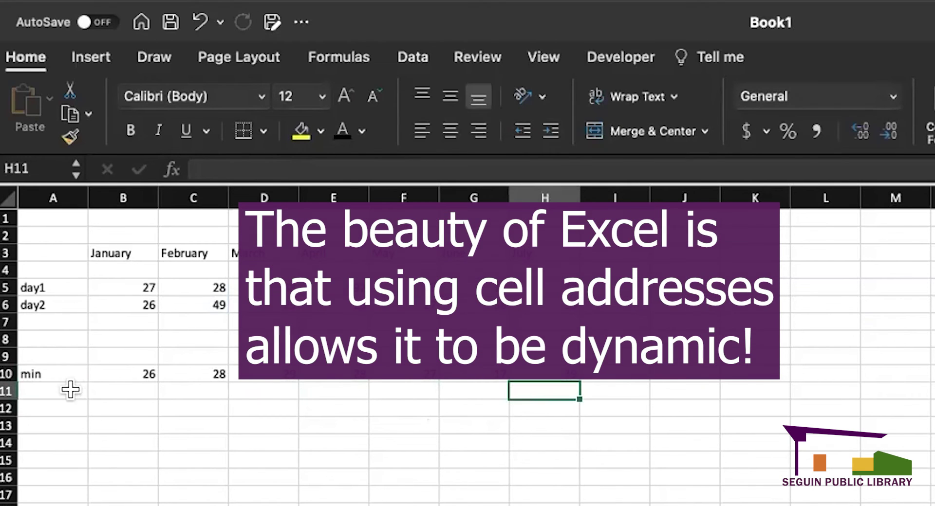
pyautogui.click(71, 390)
pyautogui.write('max')
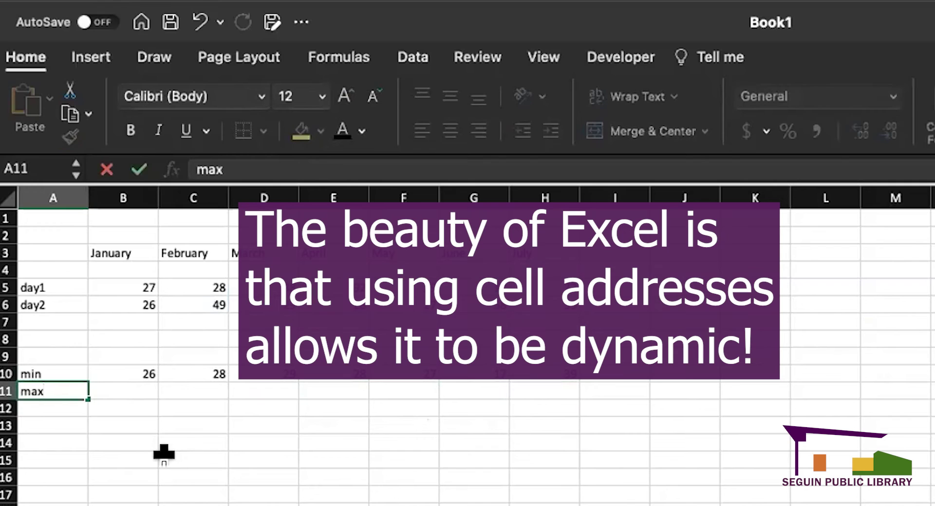
pyautogui.click(134, 386)
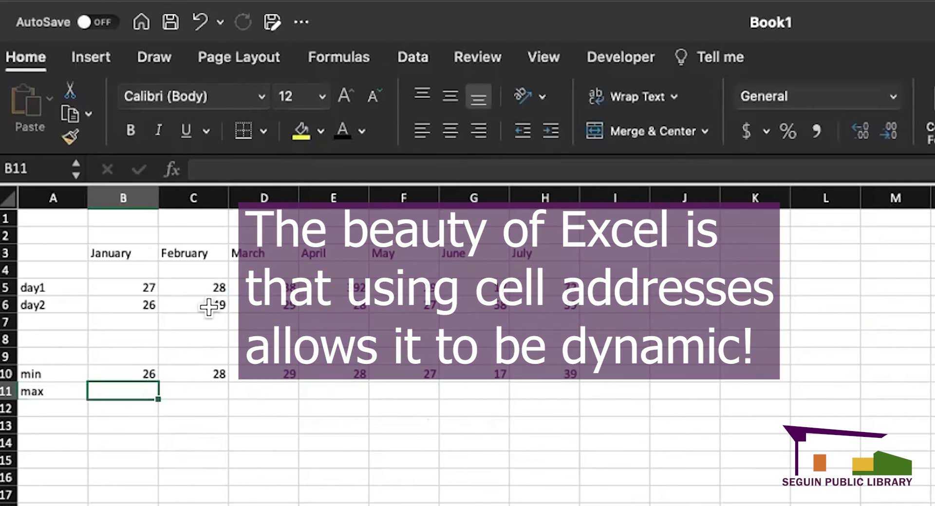
# - Change January's day2 value in B6 to 28 and check B10's =MIN(B5:B6)
pyautogui.click(142, 304)
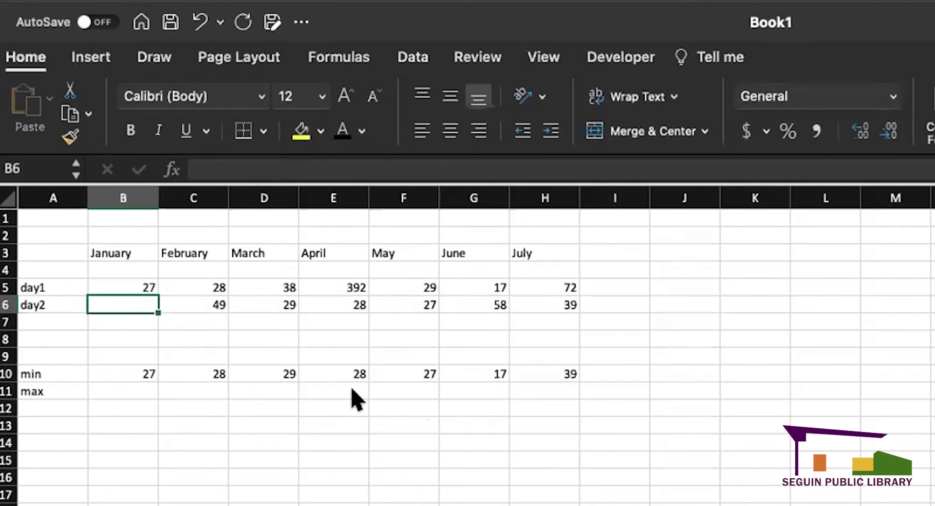
pyautogui.write('28')
pyautogui.press('Return')
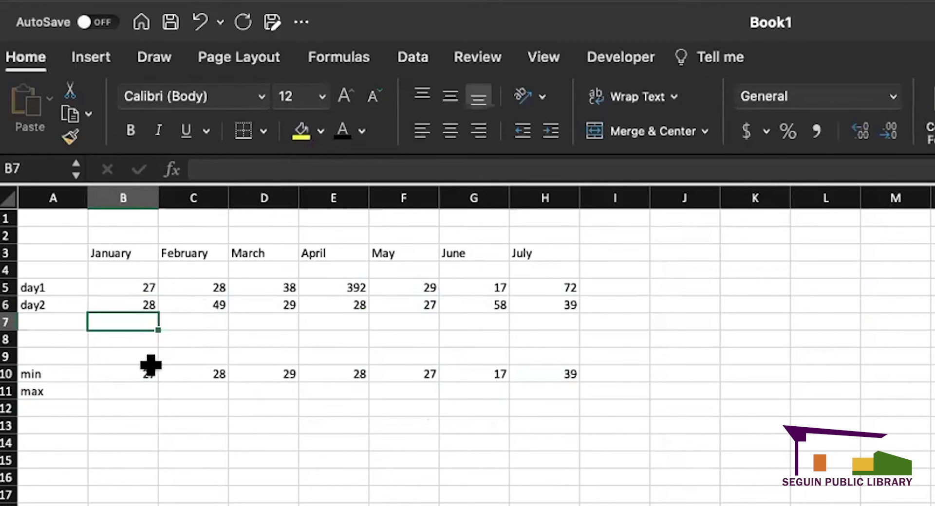
pyautogui.click(124, 372)
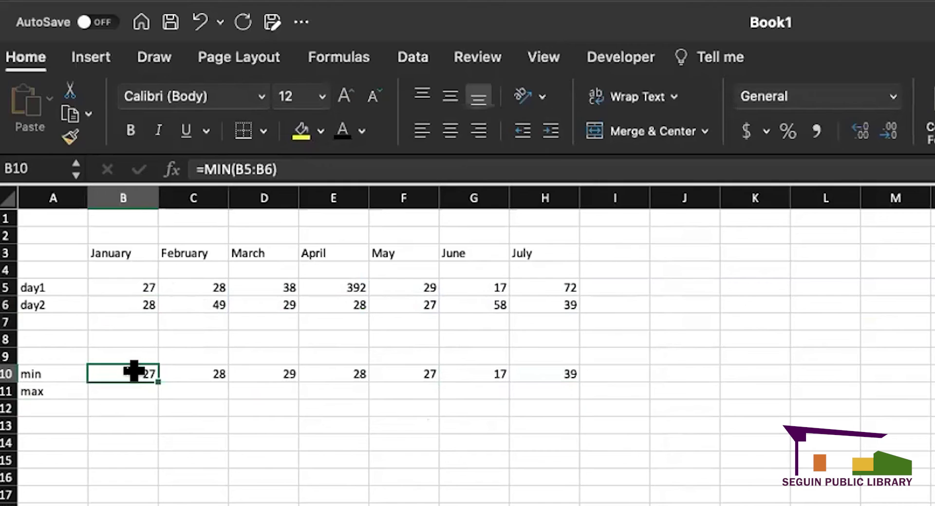
pyautogui.doubleClick(135, 374)
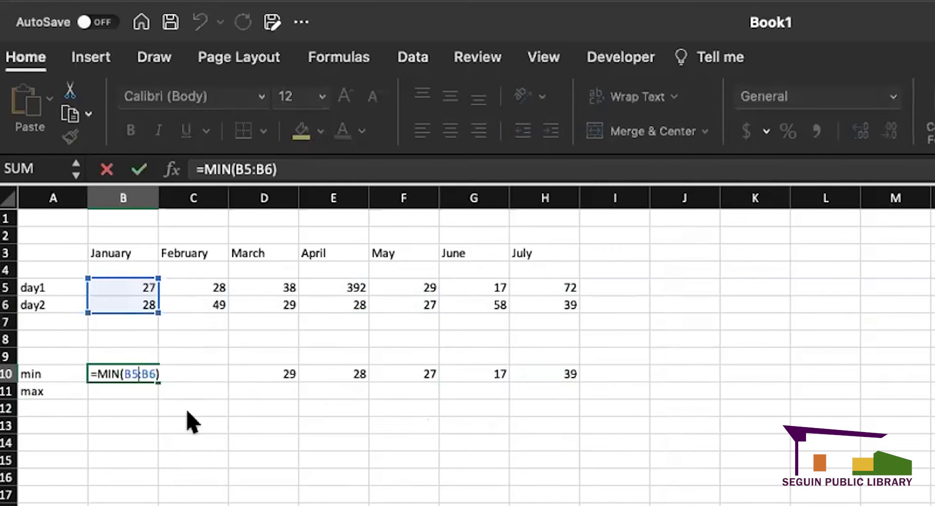
pyautogui.press('Return')
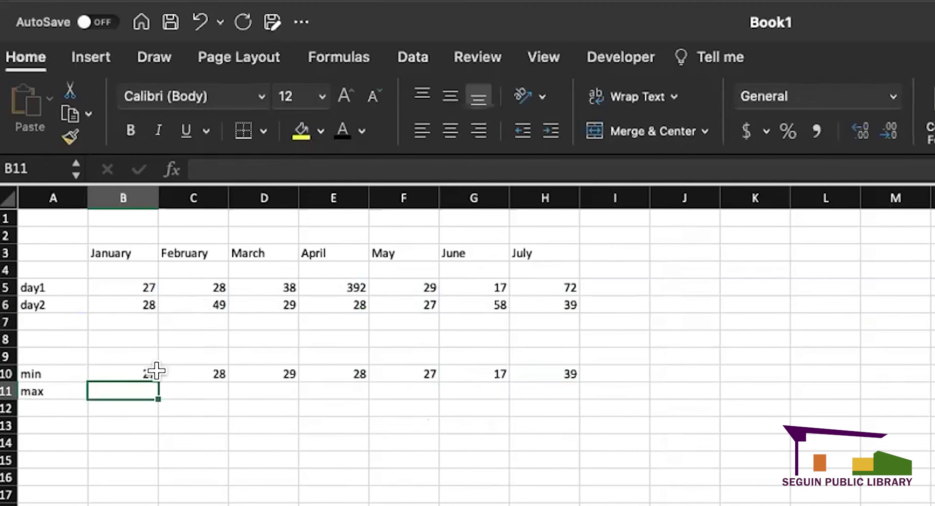
# - Fill January's MIN formula from B10 across to July in H10
pyautogui.click(132, 369)
pyautogui.moveTo(158, 382); pyautogui.dragTo(587, 384)
pyautogui.click(548, 505)
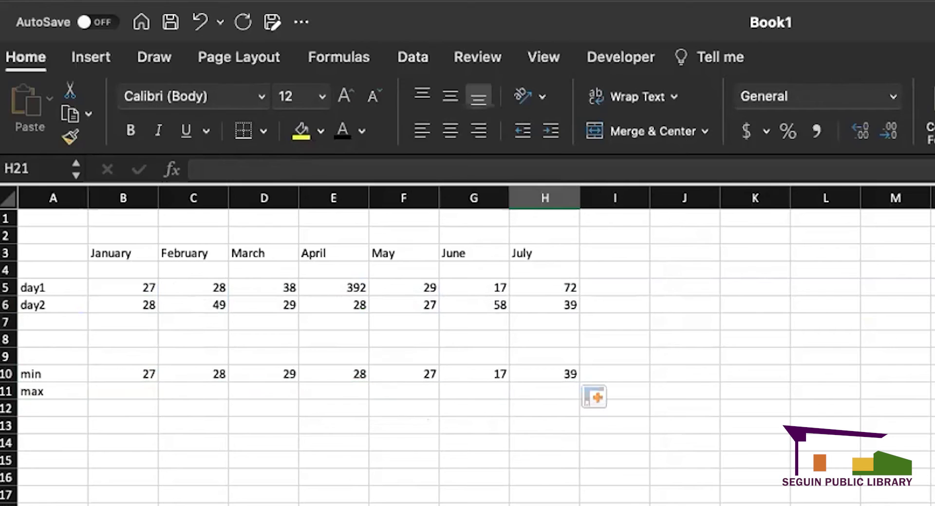
# - Enter =MAX(B5:B6) in B11 for January's maximum, showing 28
pyautogui.click(135, 391)
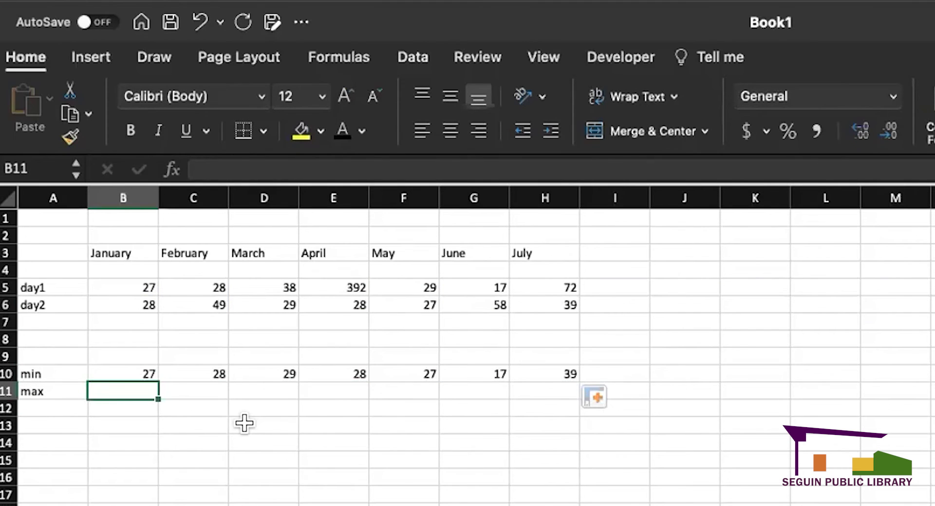
pyautogui.write('=max')
pyautogui.press('Tab')
pyautogui.moveTo(153, 289); pyautogui.dragTo(138, 298)
pyautogui.press('Return')
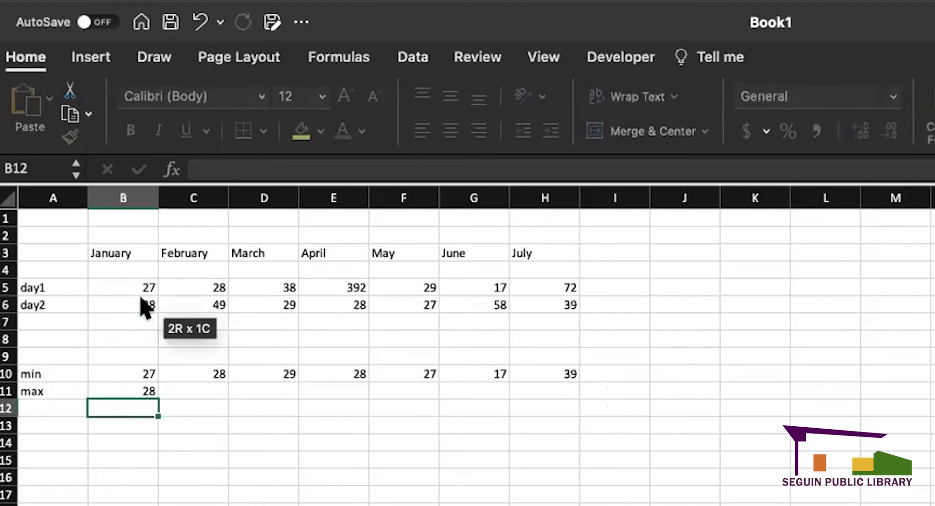
pyautogui.click(154, 395)
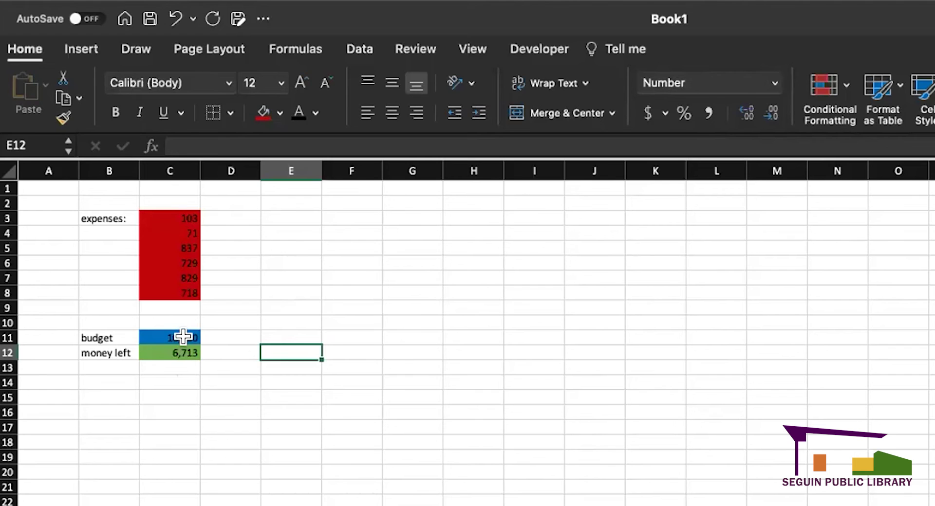
# - Raise the budget in C11 from 10000 to 12000
pyautogui.click(183, 336)
pyautogui.doubleClick(185, 337)
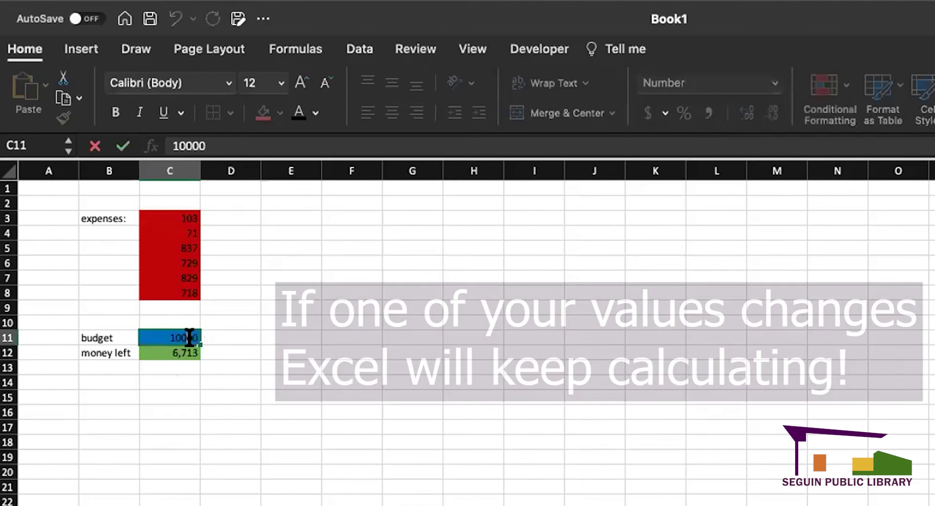
pyautogui.doubleClick(190, 338)
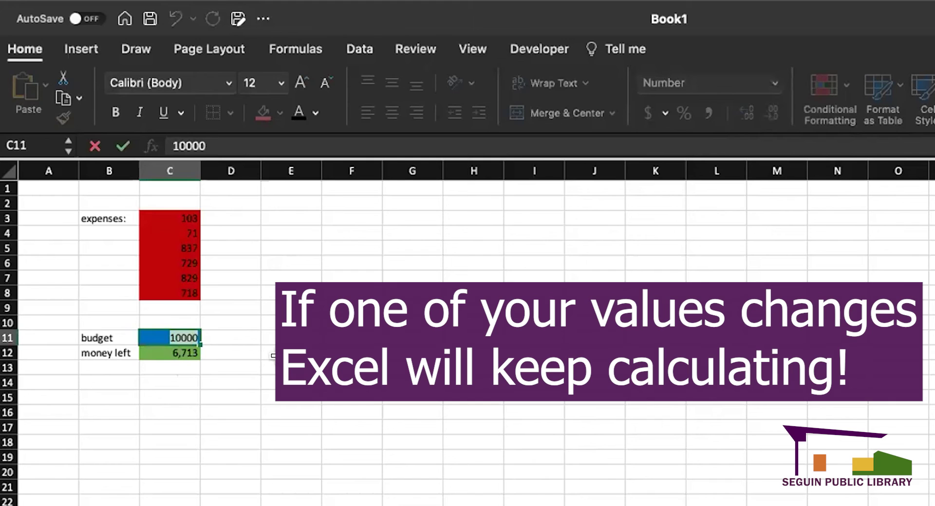
pyautogui.write('12')
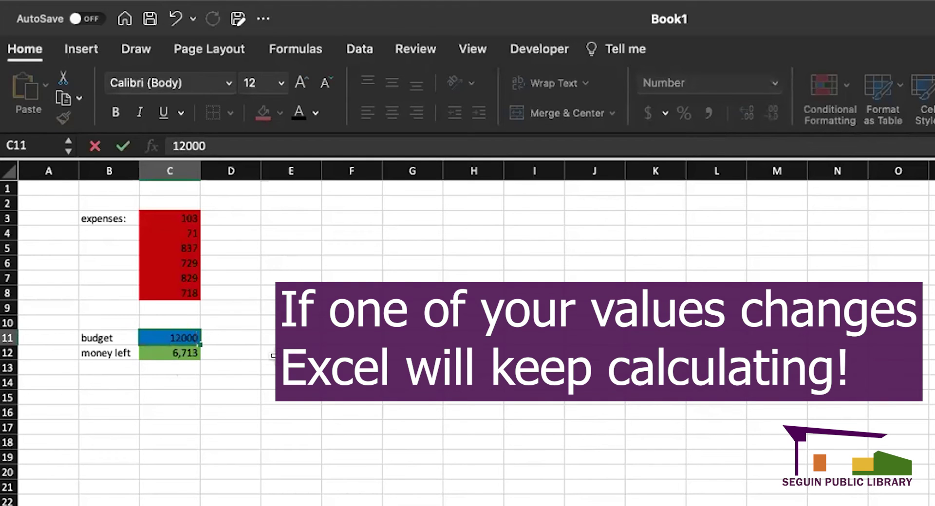
pyautogui.press('Return')
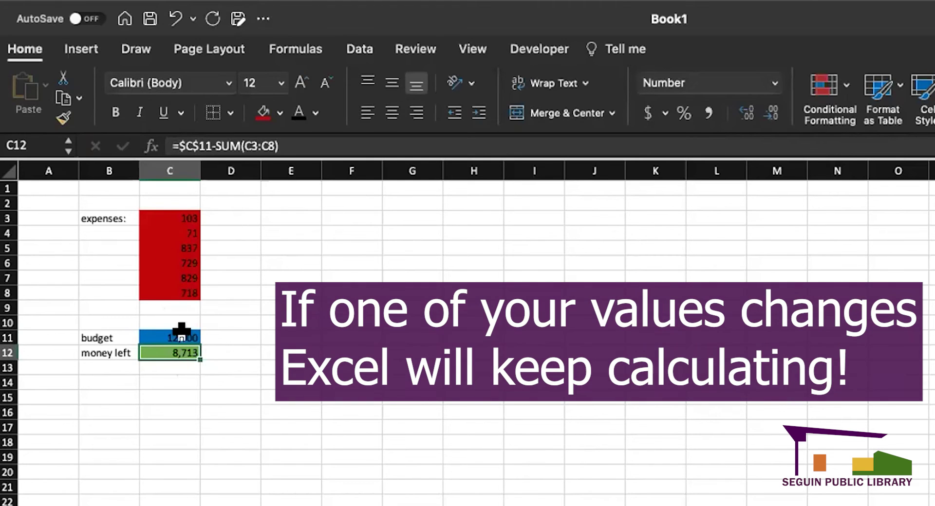
pyautogui.click(190, 411)
pyautogui.click(173, 350)
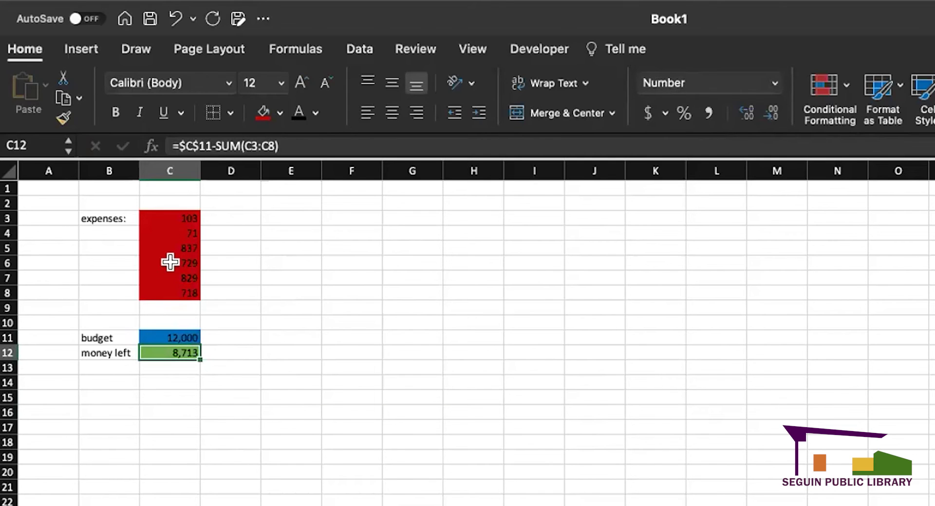
# - Change the 837 expense in C5 to 3000 and inspect the money-left formula
pyautogui.doubleClick(164, 246)
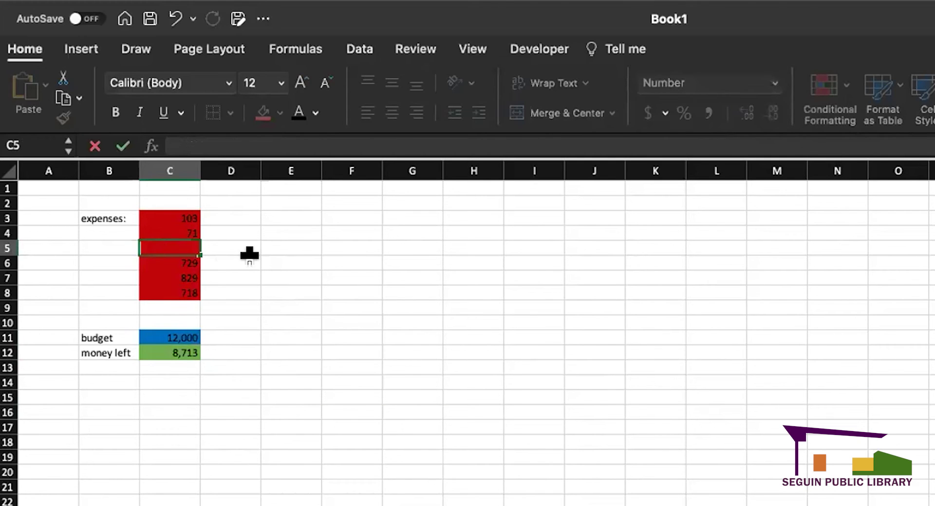
pyautogui.write('3000')
pyautogui.press('Return')
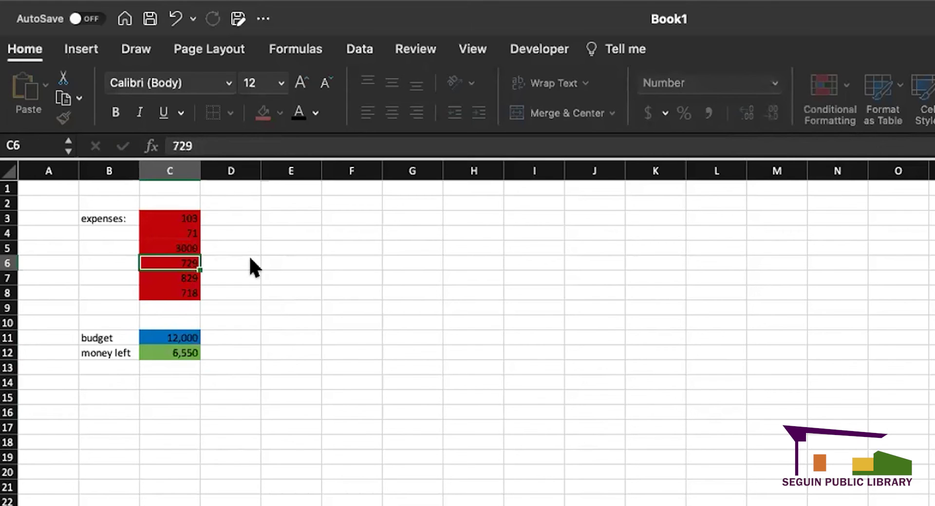
pyautogui.click(240, 394)
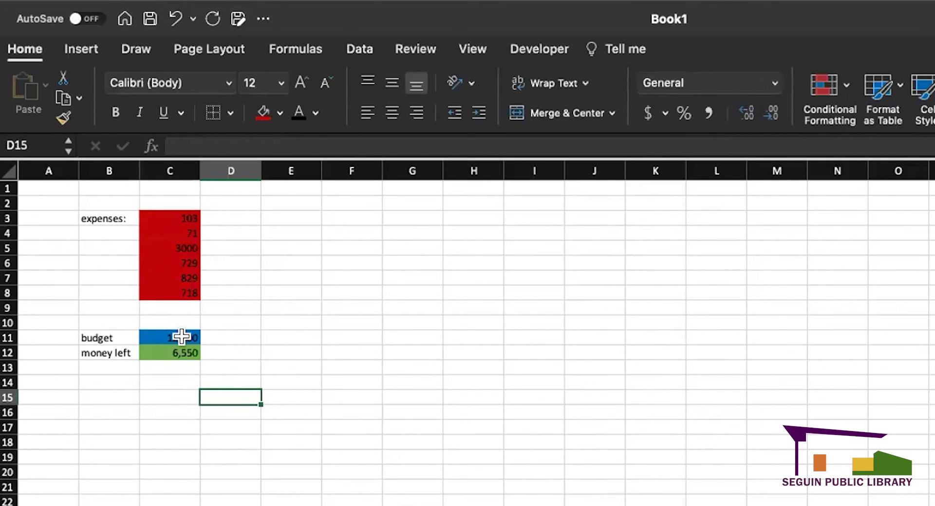
pyautogui.click(183, 355)
pyautogui.doubleClick(191, 359)
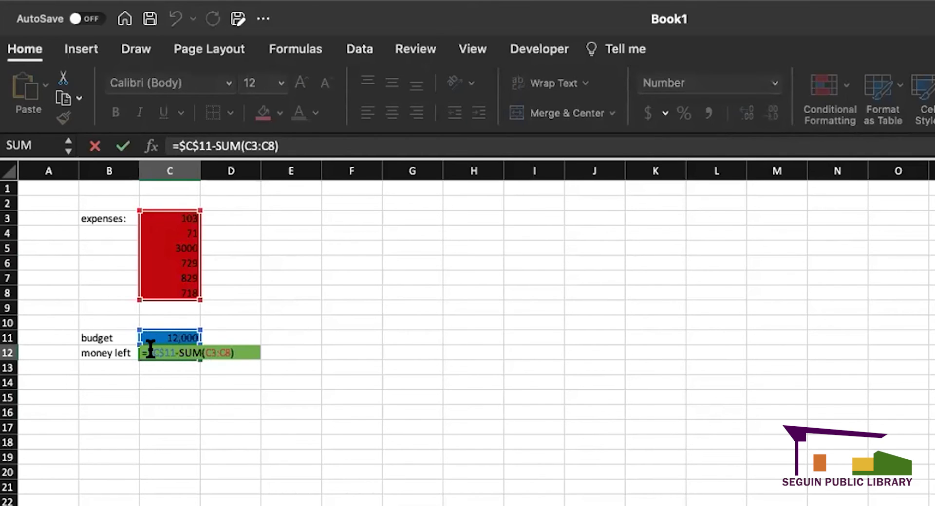
# - Replace the budget reference in the money-left formula with a fixed 12000
pyautogui.click(182, 426)
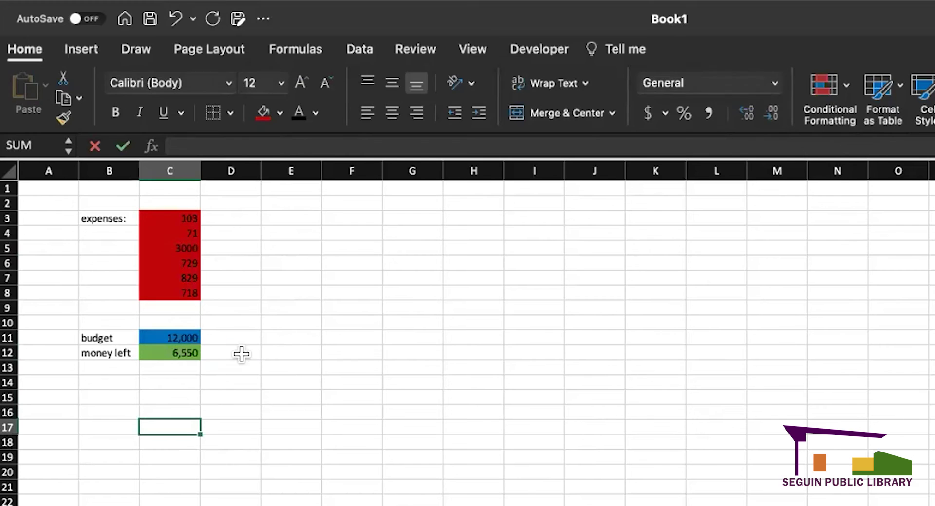
pyautogui.click(244, 337)
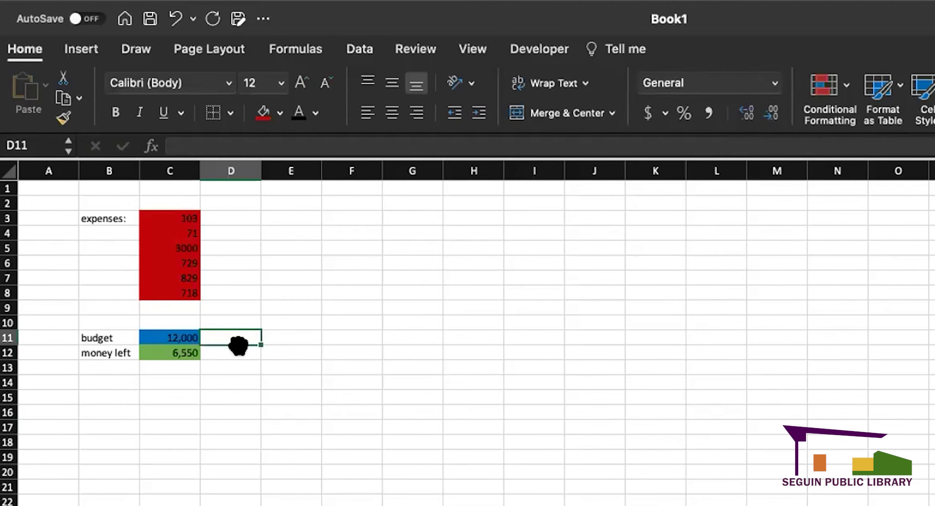
pyautogui.click(173, 352)
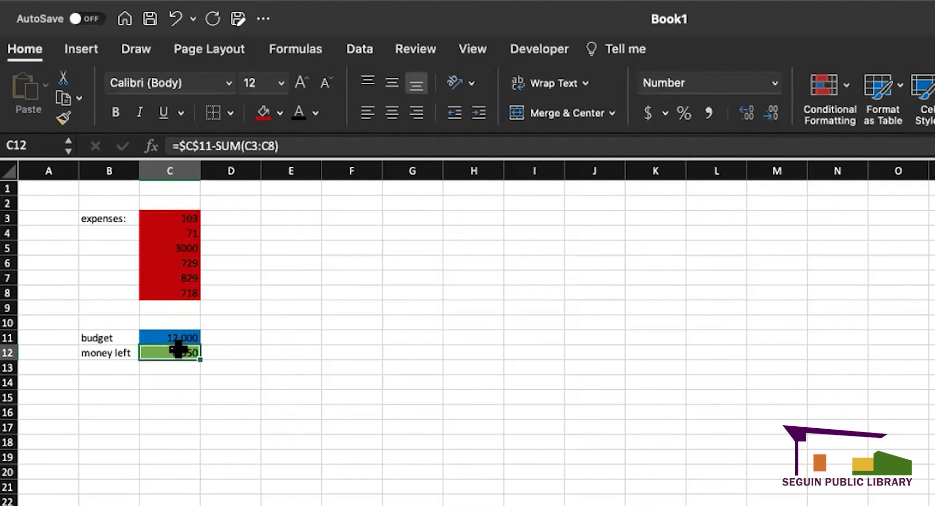
pyautogui.doubleClick(179, 350)
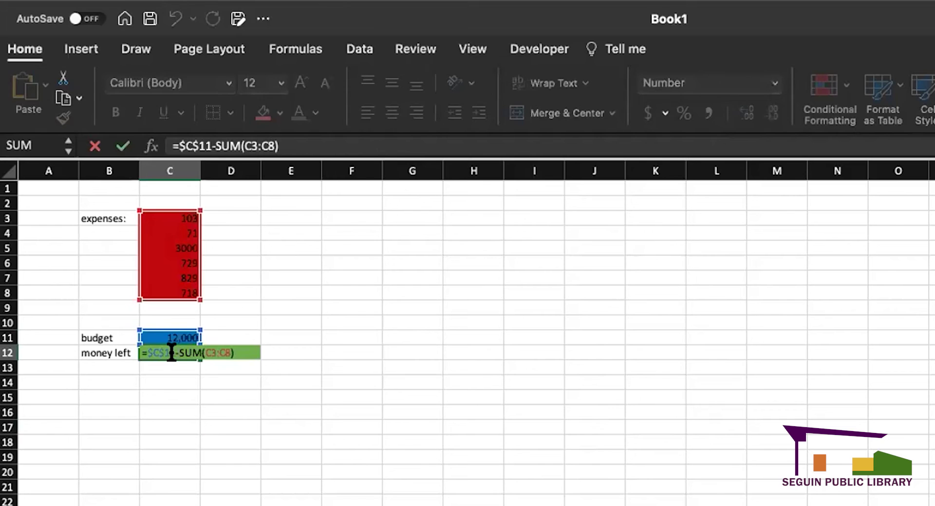
pyautogui.moveTo(171, 352); pyautogui.dragTo(150, 352)
pyautogui.write('12000')
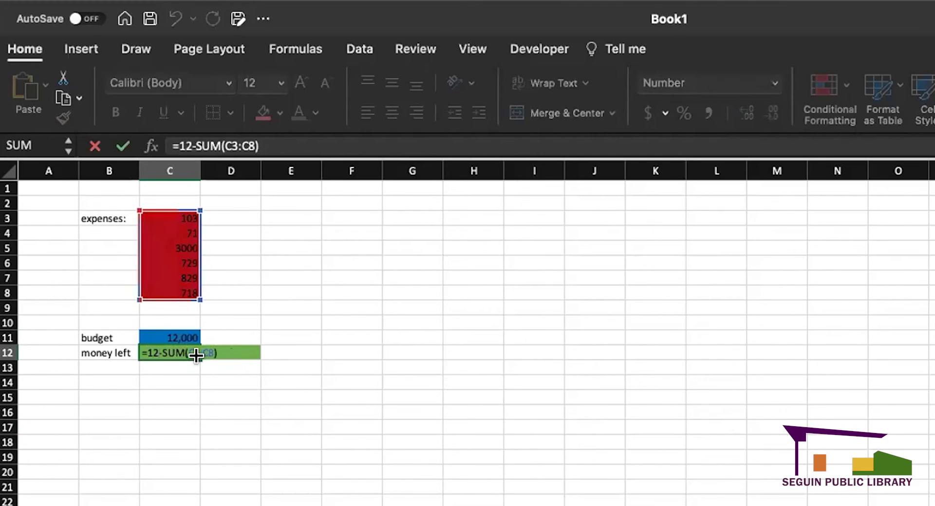
pyautogui.press('Return')
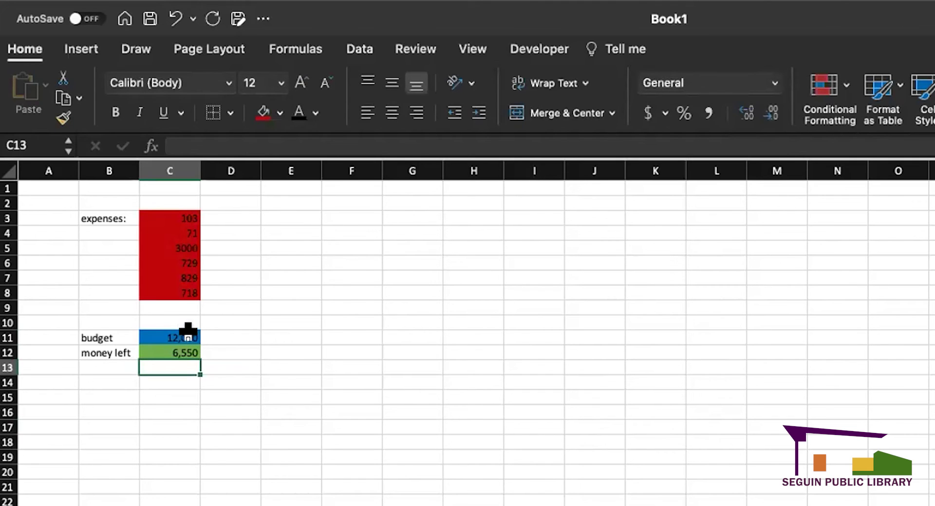
# - Set the budget to 15000 and point the formula back to an absolute C11
pyautogui.doubleClick(188, 336)
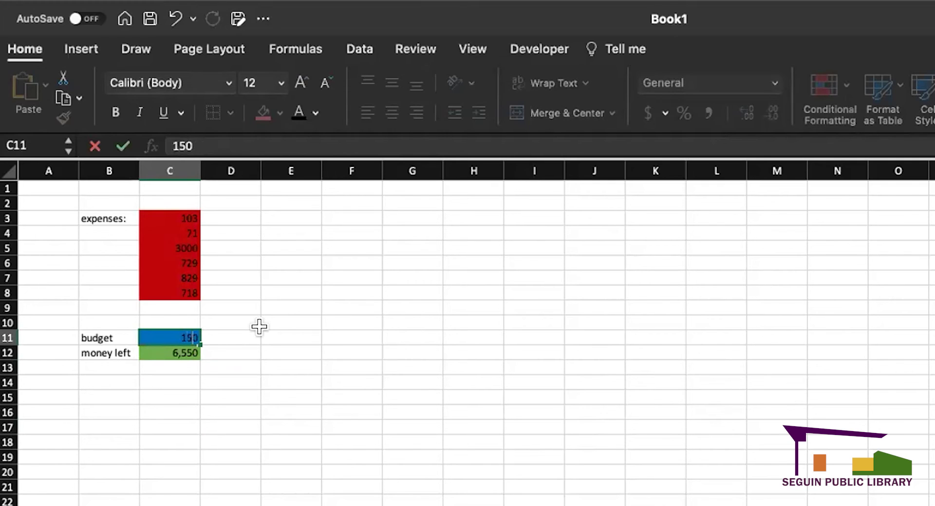
pyautogui.press('Return')
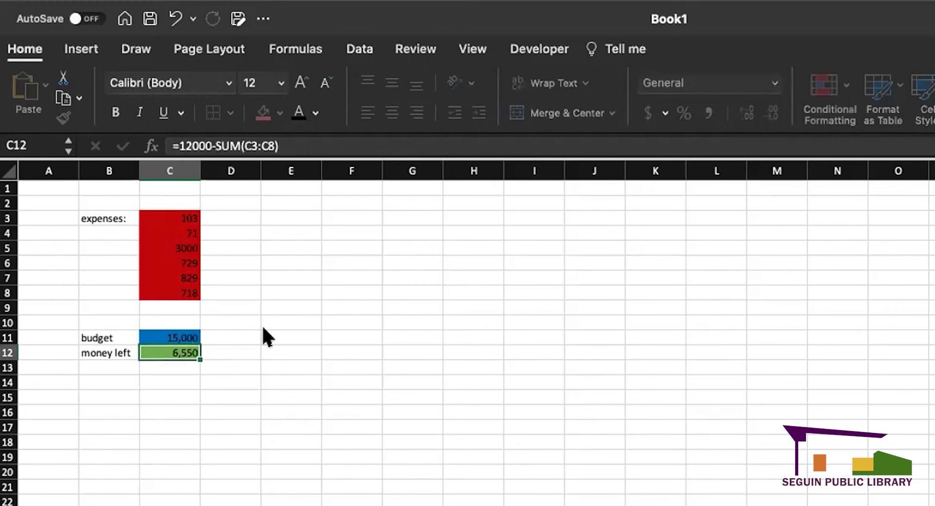
pyautogui.doubleClick(187, 353)
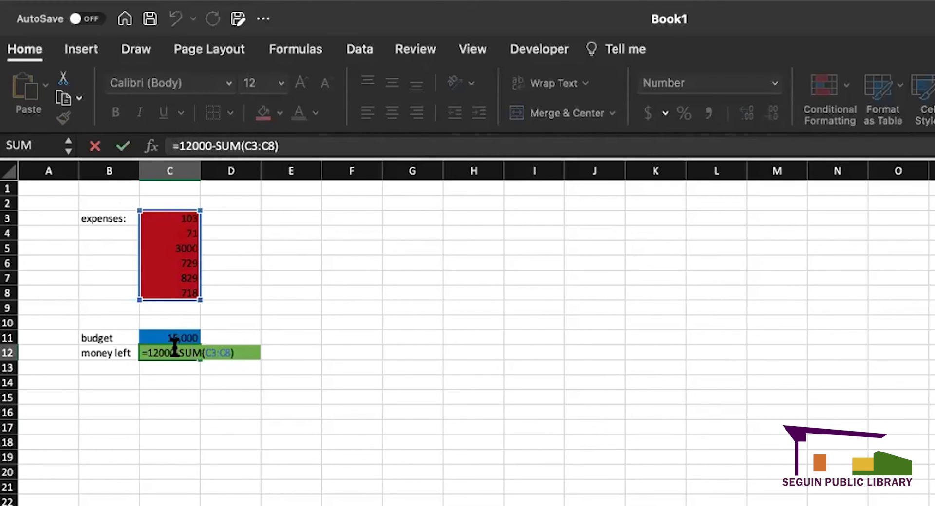
pyautogui.moveTo(173, 348); pyautogui.dragTo(158, 351)
pyautogui.press('BackSpace')
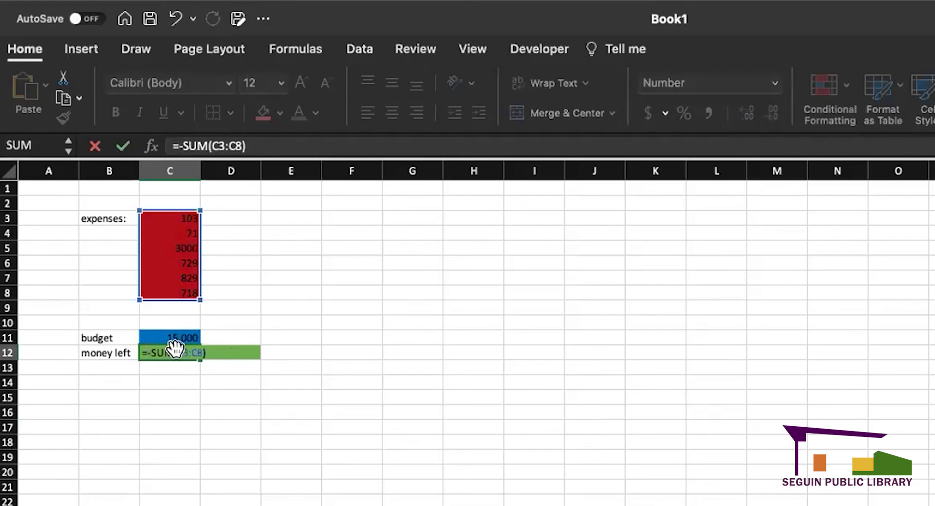
pyautogui.write('C11')
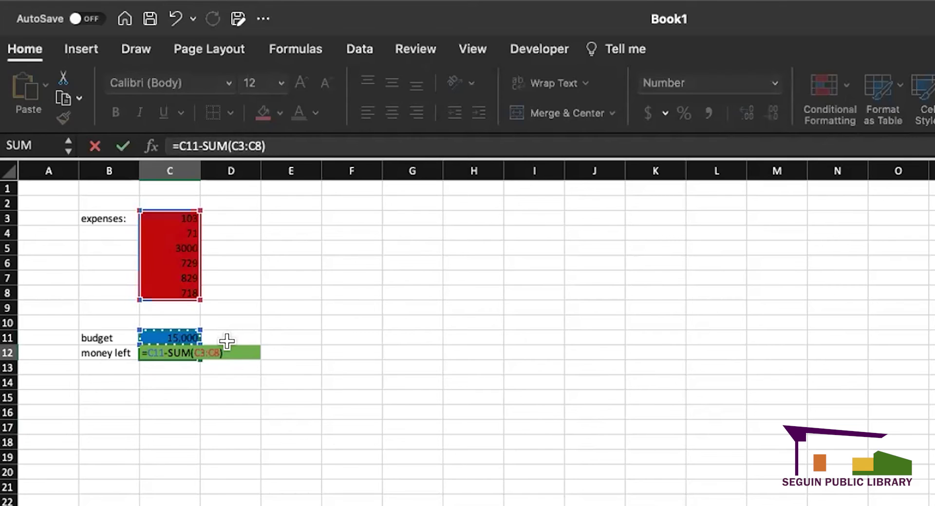
pyautogui.press('super+t')
pyautogui.press('Return')
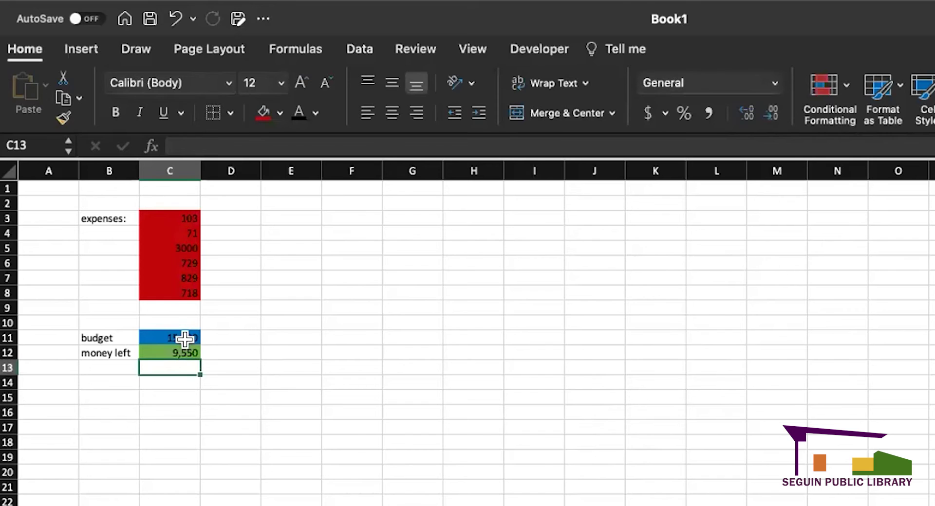
pyautogui.click(188, 335)
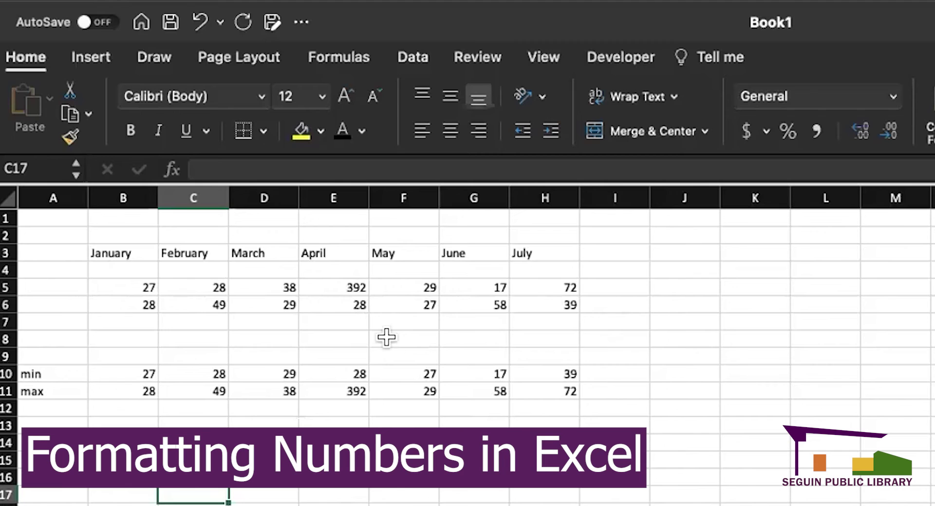
pyautogui.click(404, 477)
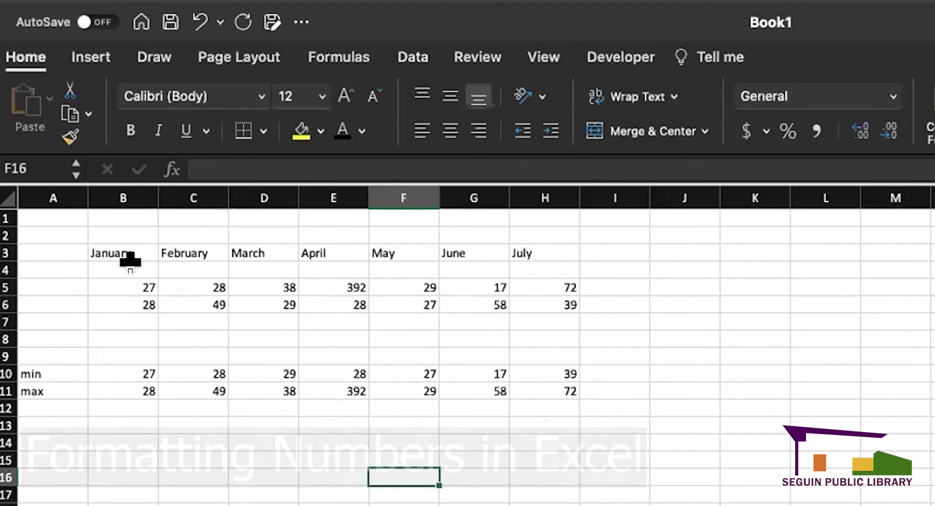
pyautogui.moveTo(127, 287); pyautogui.dragTo(551, 303)
pyautogui.click(540, 357)
pyautogui.moveTo(152, 372); pyautogui.dragTo(539, 388)
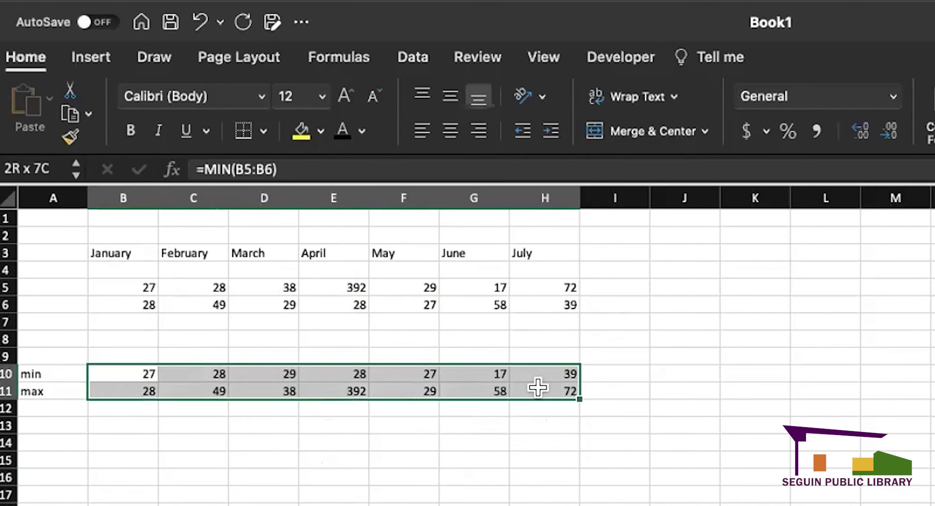
pyautogui.click(472, 458)
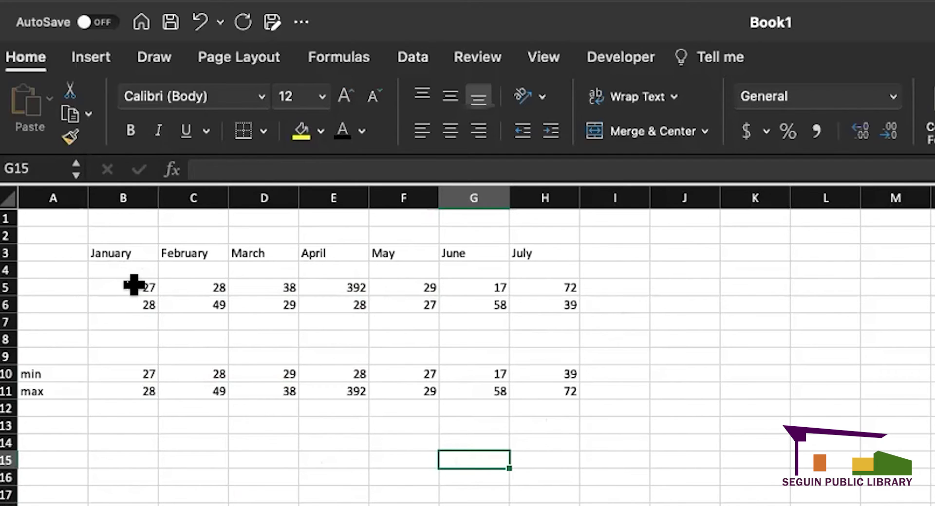
# - Format B5:H11 as dollar accounting amounts, settling on two decimal places
pyautogui.moveTo(120, 285); pyautogui.dragTo(550, 388)
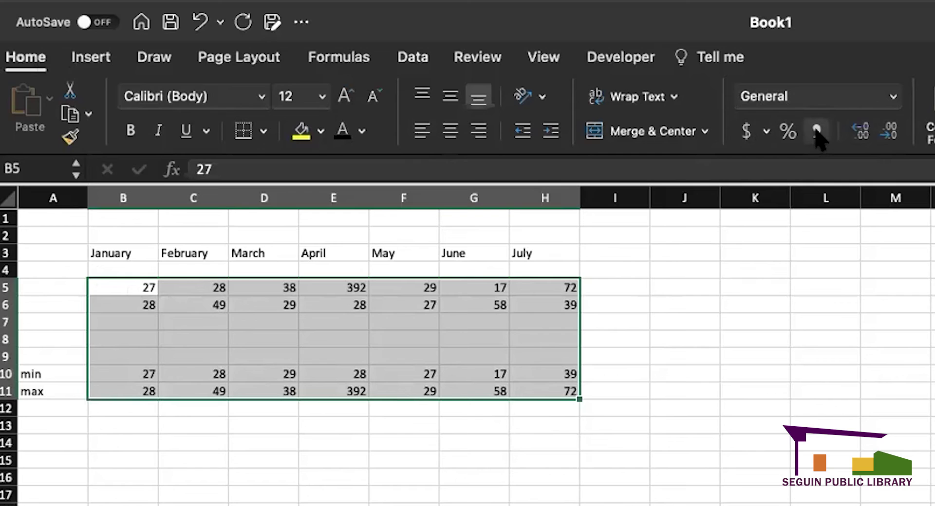
pyautogui.click(747, 132)
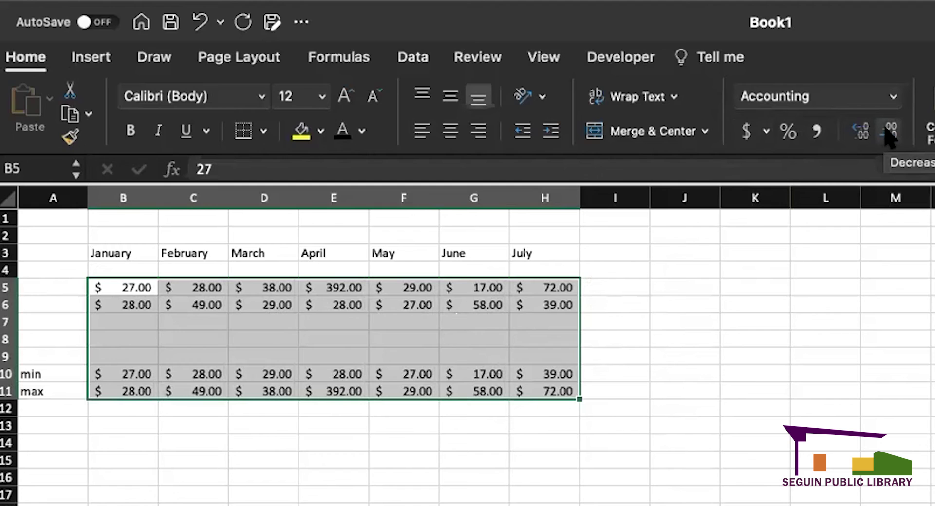
pyautogui.click(886, 130)
pyautogui.click(886, 129)
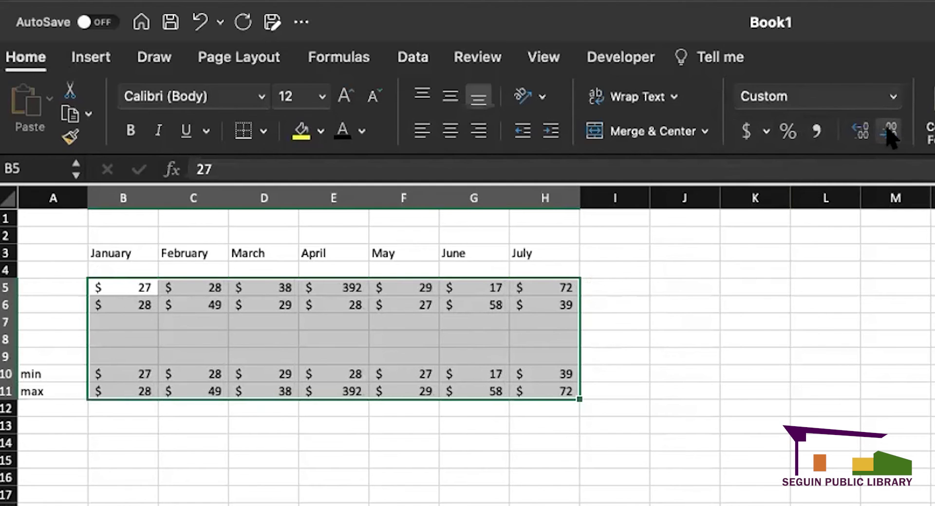
pyautogui.click(859, 130)
pyautogui.click(859, 131)
pyautogui.click(860, 130)
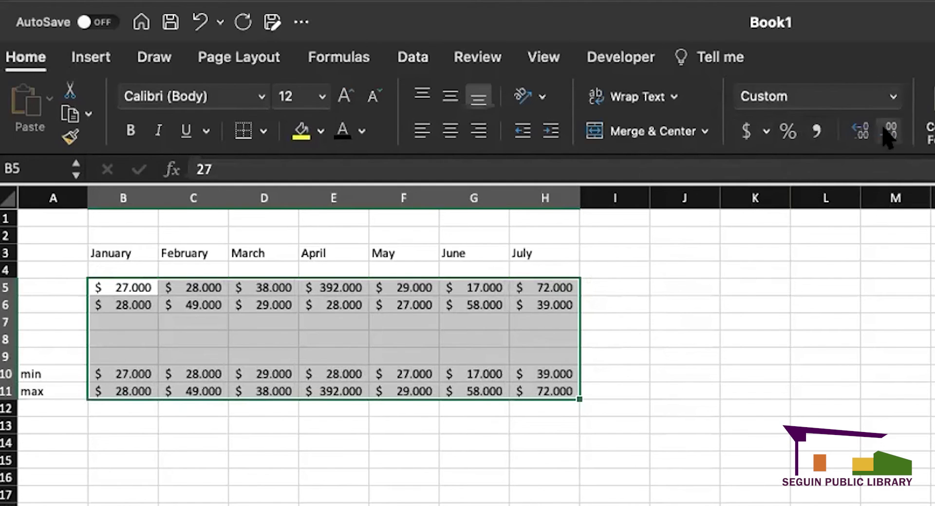
pyautogui.click(887, 131)
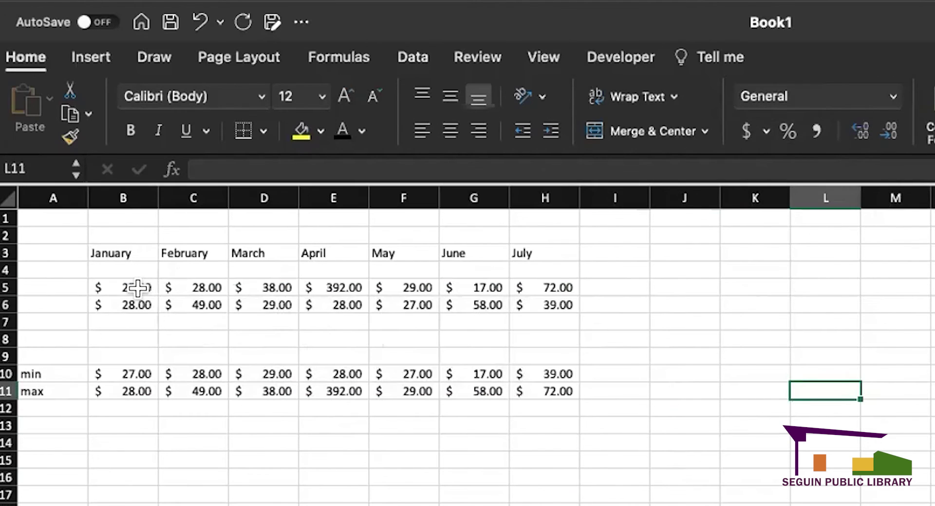
pyautogui.moveTo(131, 283); pyautogui.dragTo(538, 296)
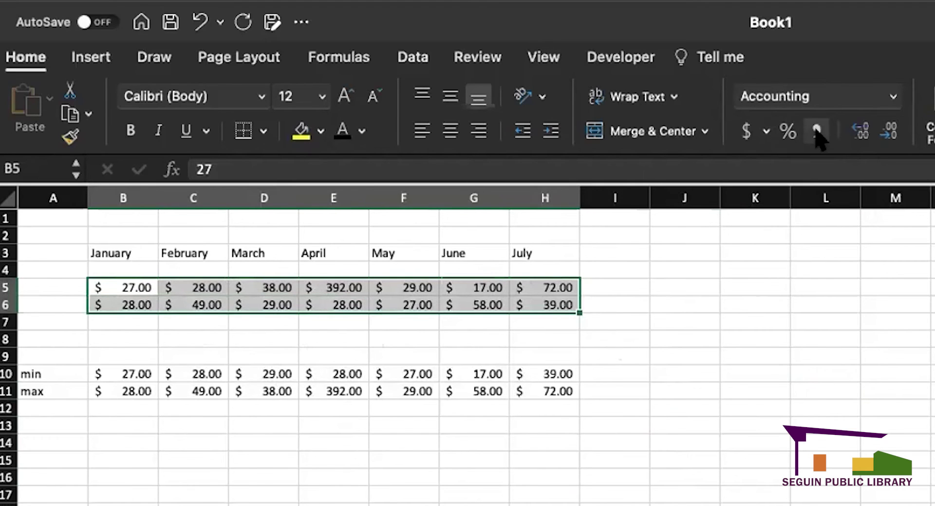
pyautogui.click(650, 408)
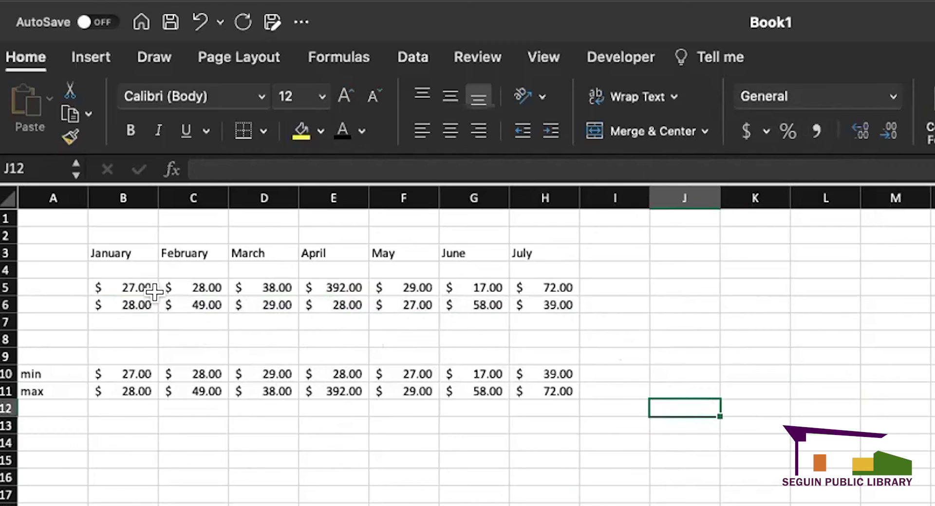
# - Enter 0.1 in cell F19 below the table
pyautogui.click(405, 505)
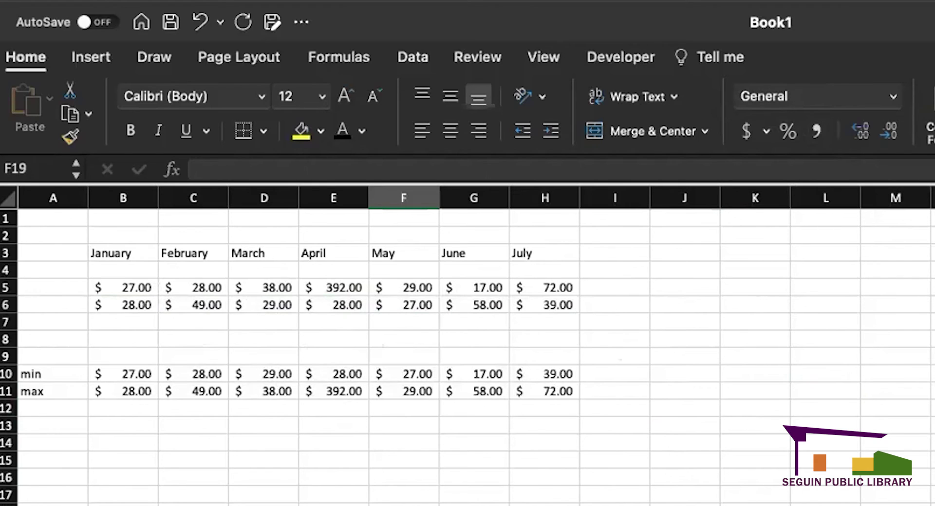
pyautogui.write('0.1')
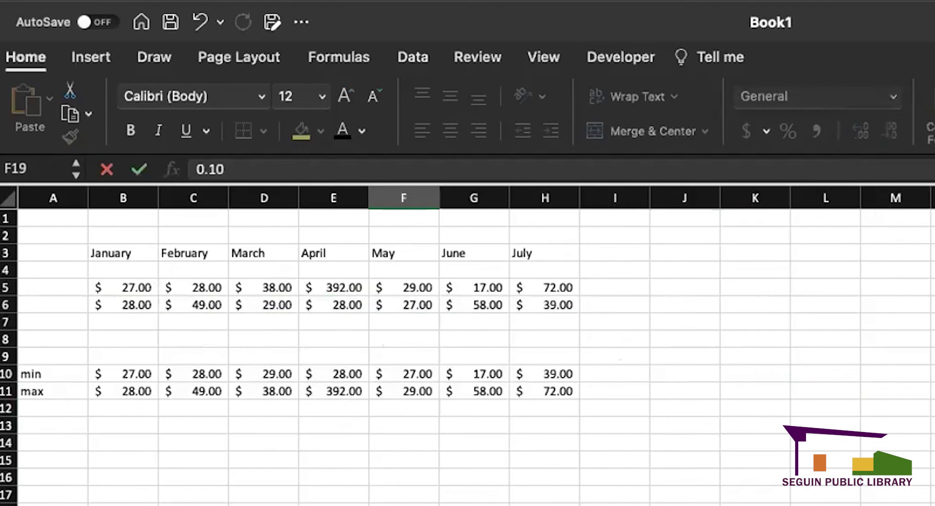
pyautogui.press('Return')
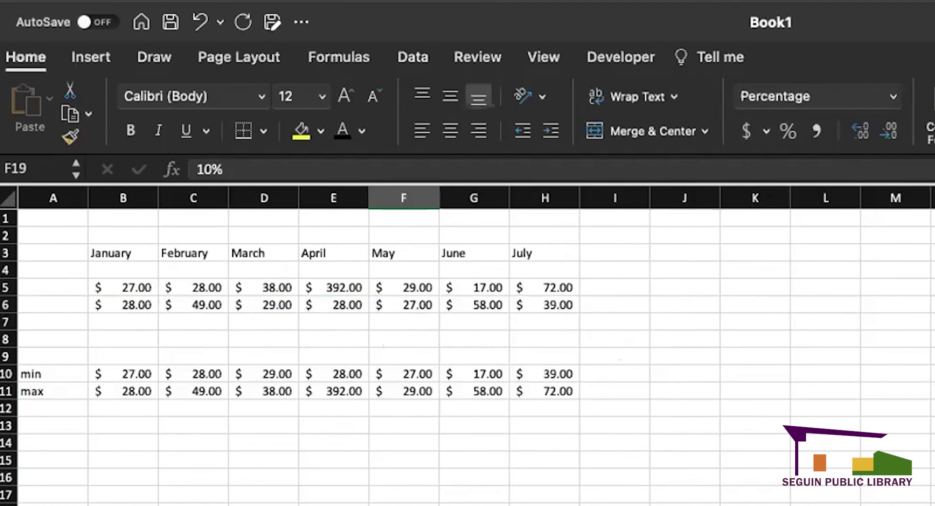
# - Enter 1 in F17, show it as 100% with Percent Style, then clear it
pyautogui.click(411, 495)
pyautogui.write('1')
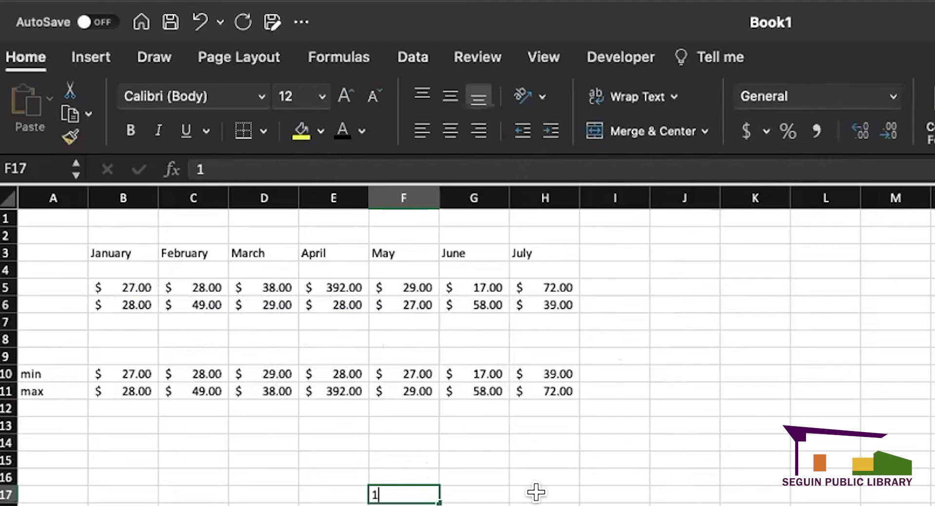
pyautogui.write('.0')
pyautogui.press('Return')
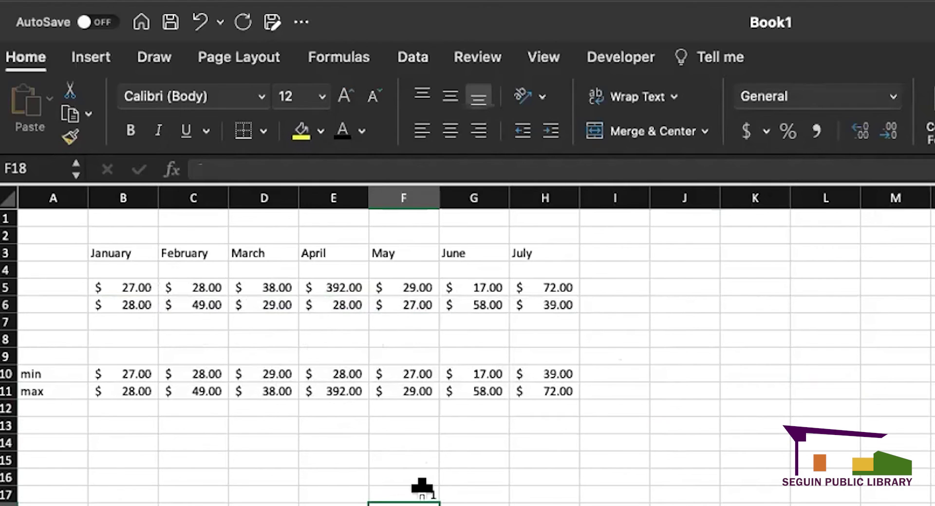
pyautogui.click(422, 490)
pyautogui.click(787, 137)
pyautogui.click(684, 504)
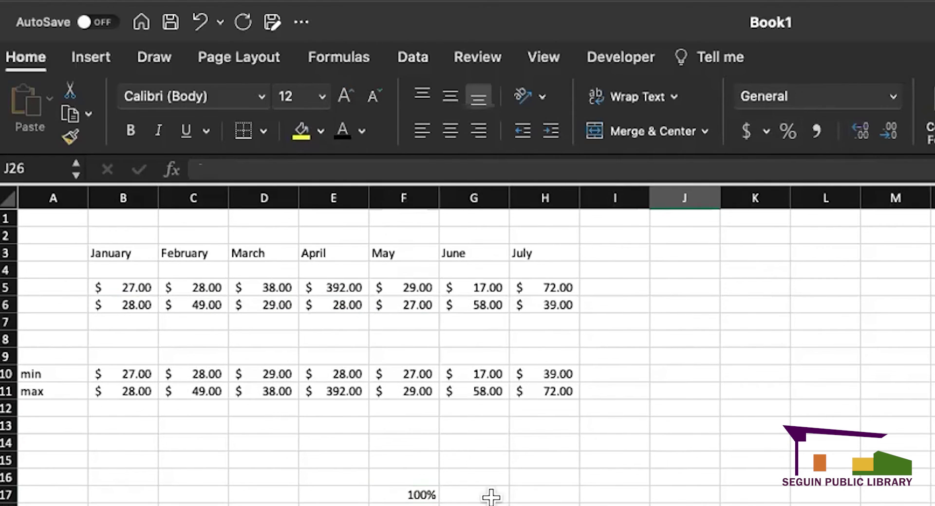
pyautogui.click(418, 492)
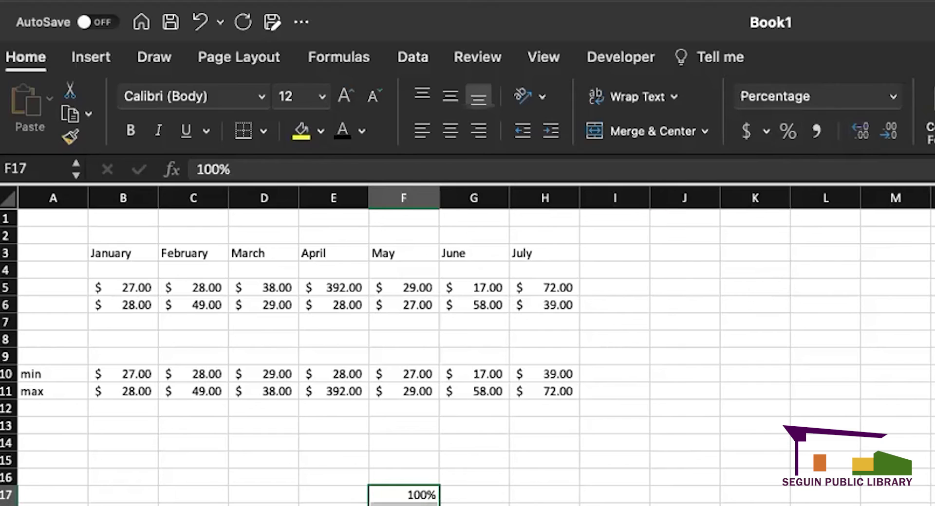
pyautogui.press('Delete')
# - Apply Percent Style to the empty cell D16
pyautogui.click(261, 470)
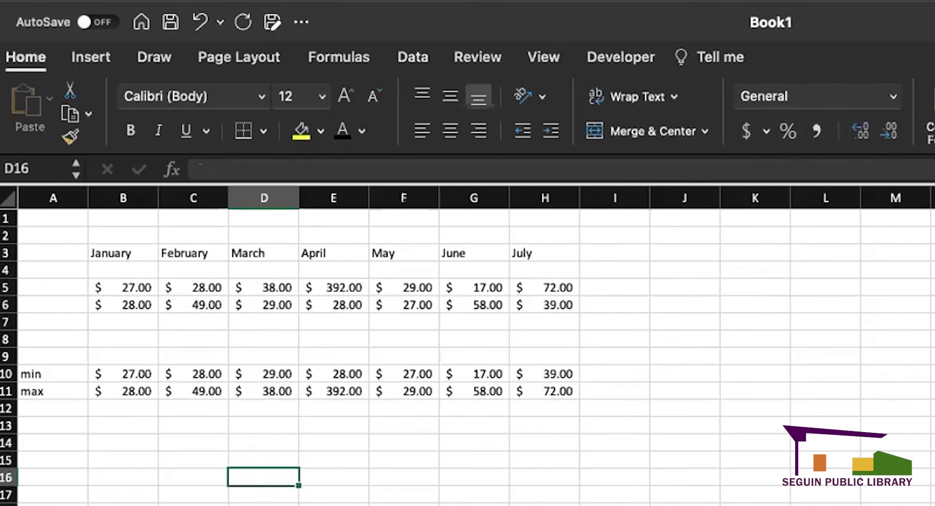
pyautogui.click(786, 131)
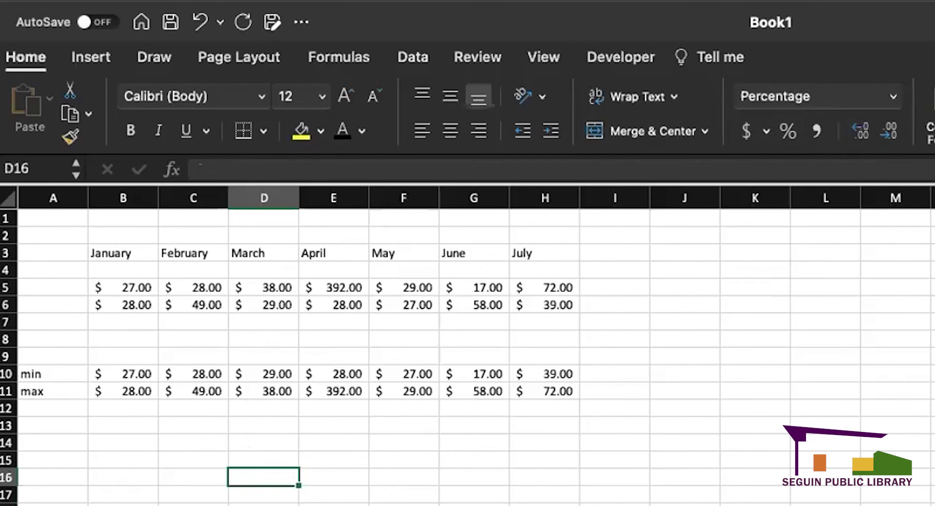
pyautogui.click(404, 505)
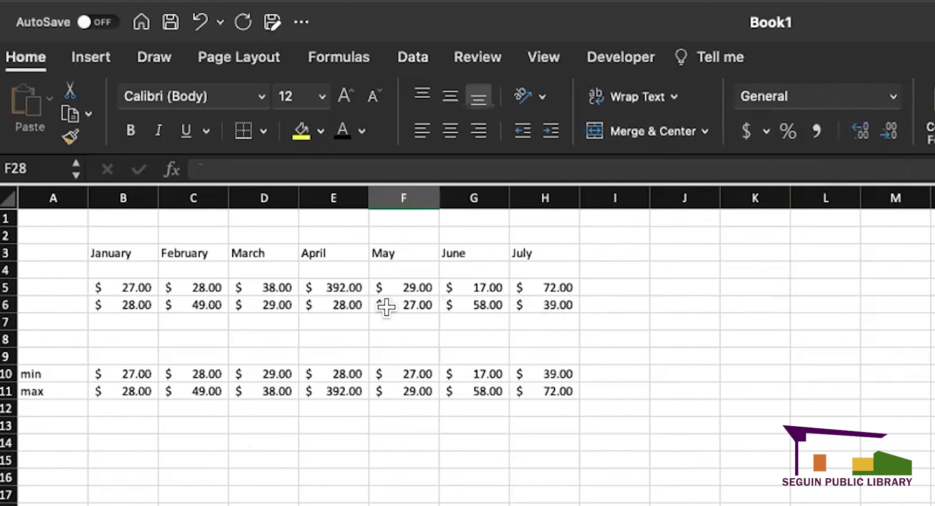
# - Switch the row 6 figures to Comma Style without dollar signs
pyautogui.moveTo(128, 305); pyautogui.dragTo(548, 304)
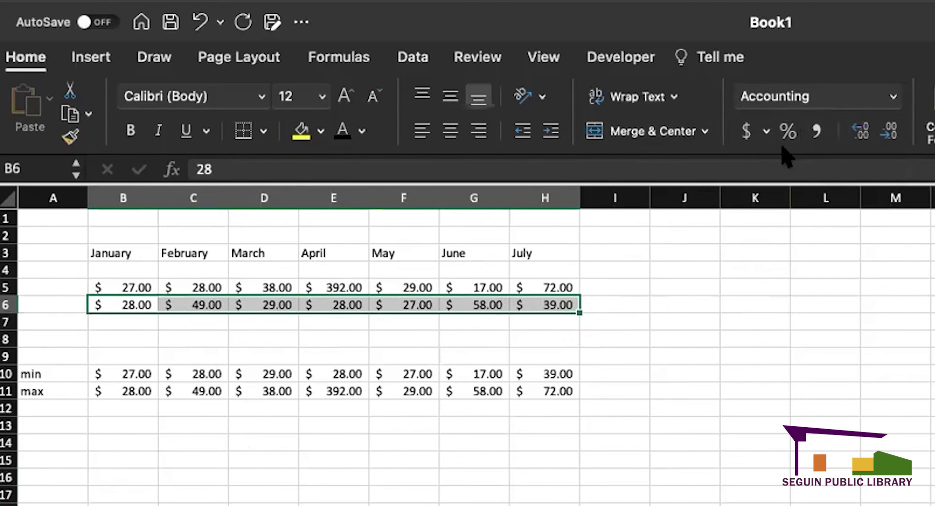
pyautogui.click(814, 130)
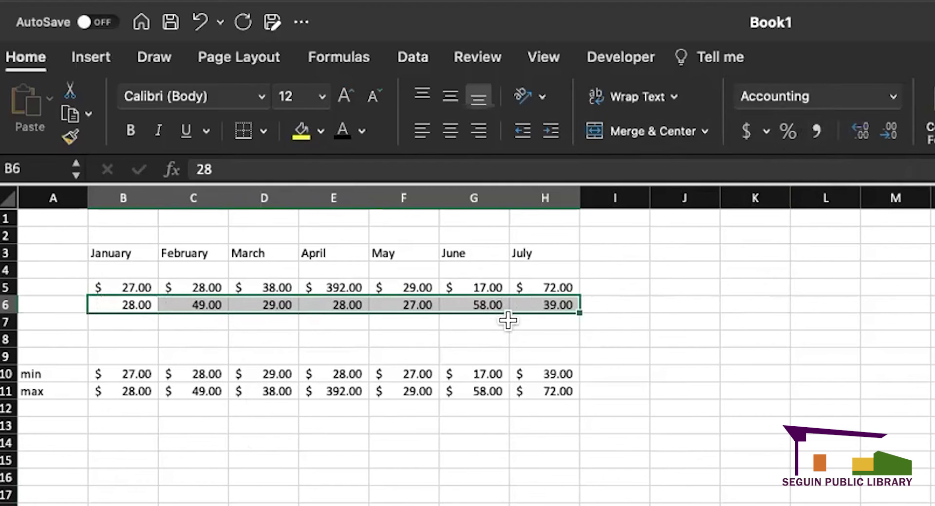
pyautogui.click(600, 334)
# - Enter 1000 in J6 and display it as 1,000 without decimals
pyautogui.click(713, 303)
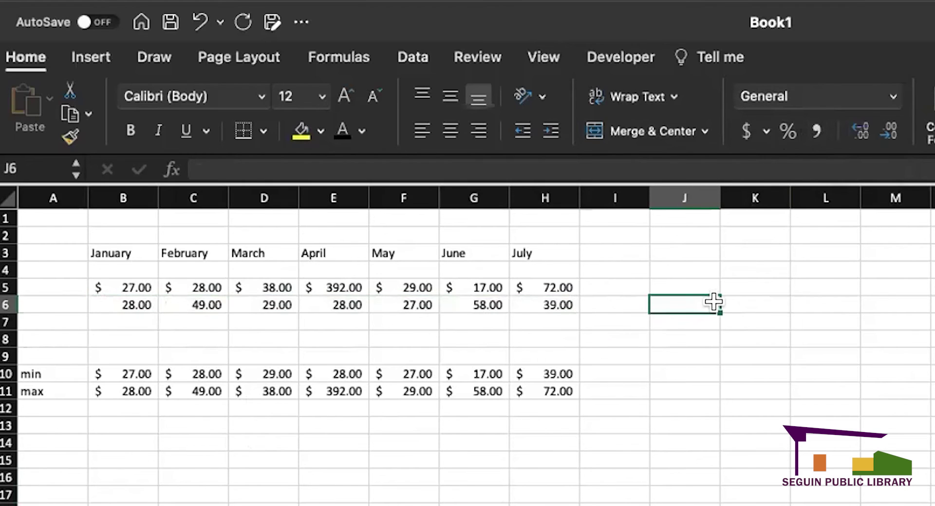
pyautogui.write('1000')
pyautogui.press('Return')
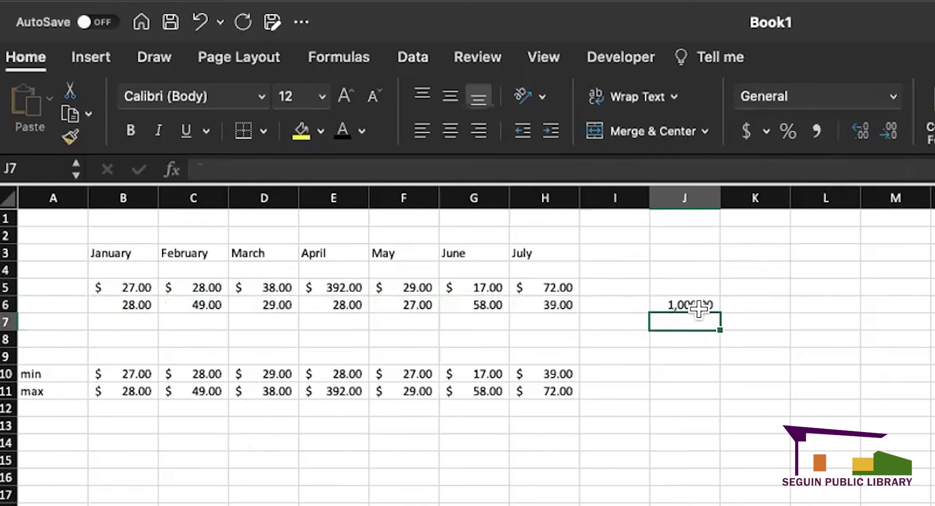
pyautogui.click(705, 302)
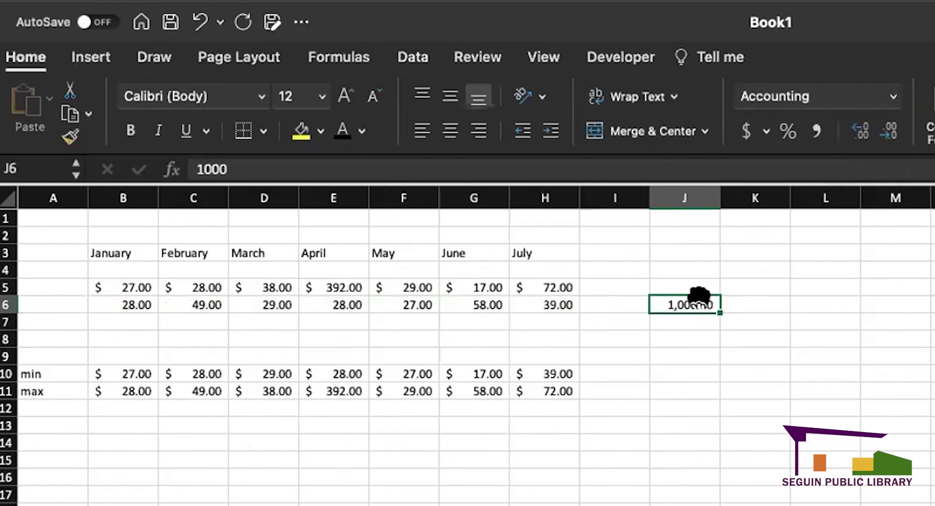
pyautogui.click(808, 350)
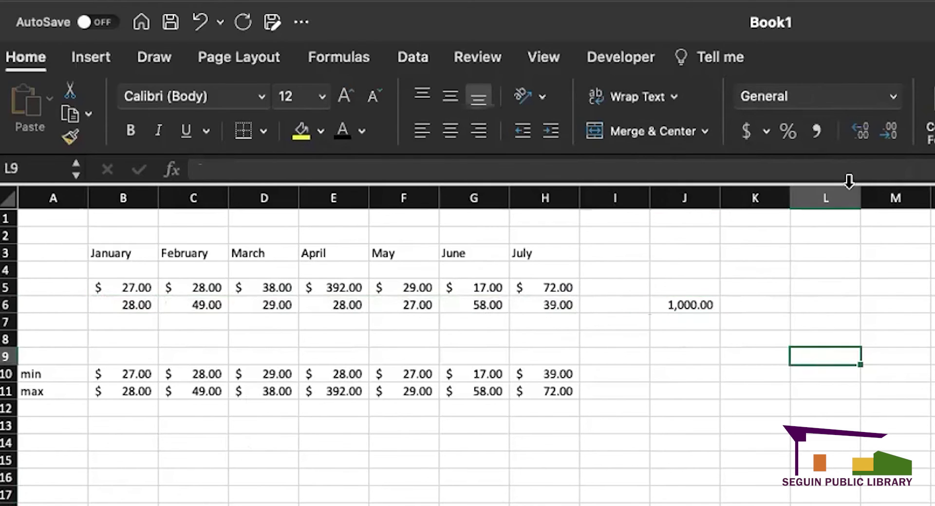
pyautogui.click(684, 305)
pyautogui.click(862, 132)
pyautogui.click(861, 132)
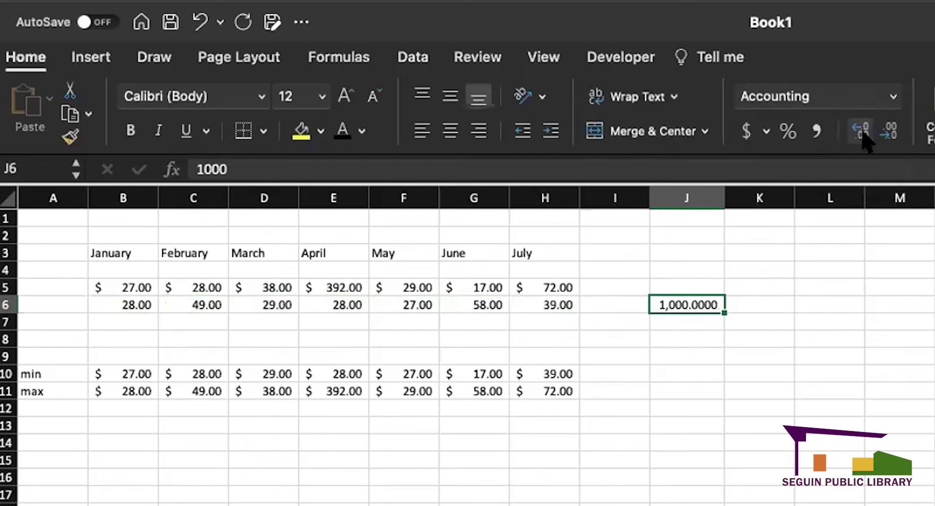
pyautogui.click(890, 131)
pyautogui.click(890, 132)
pyautogui.click(890, 131)
pyautogui.click(890, 132)
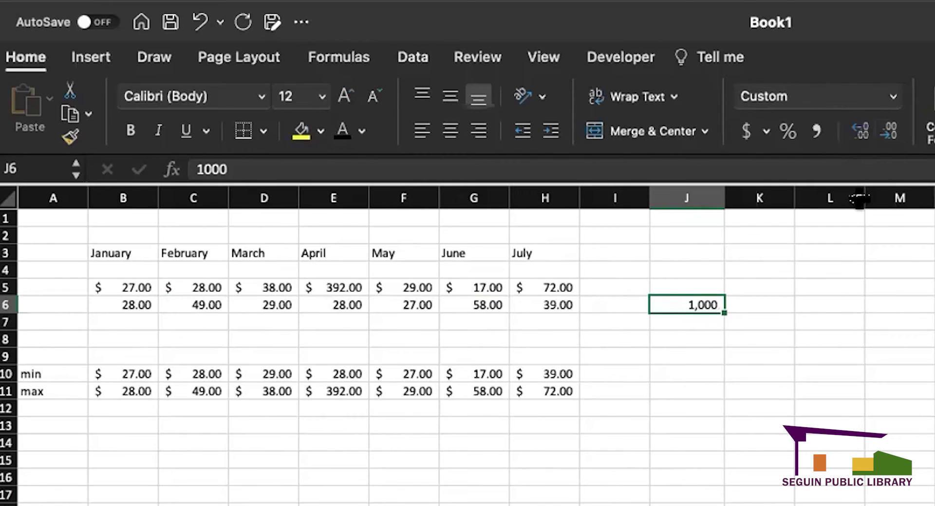
pyautogui.click(827, 339)
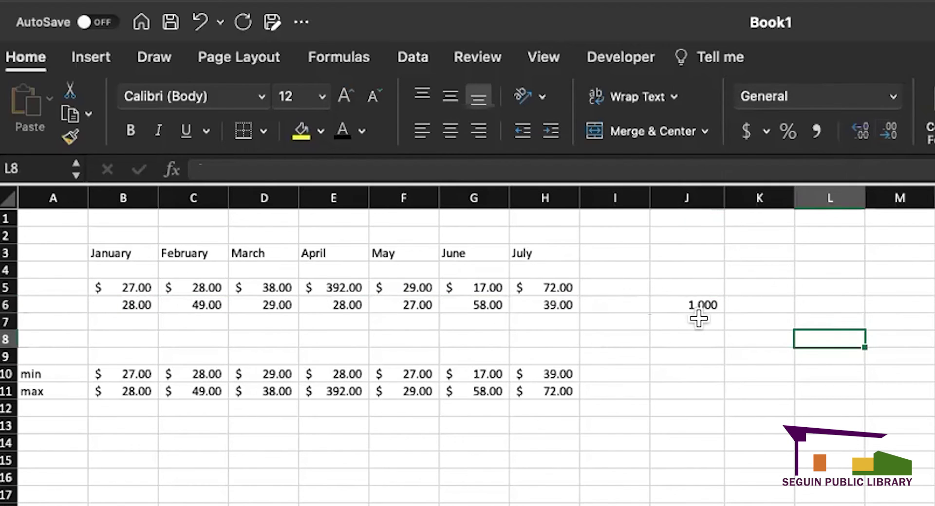
# - Add a test entry of 100 in cell J9
pyautogui.click(700, 322)
pyautogui.click(694, 352)
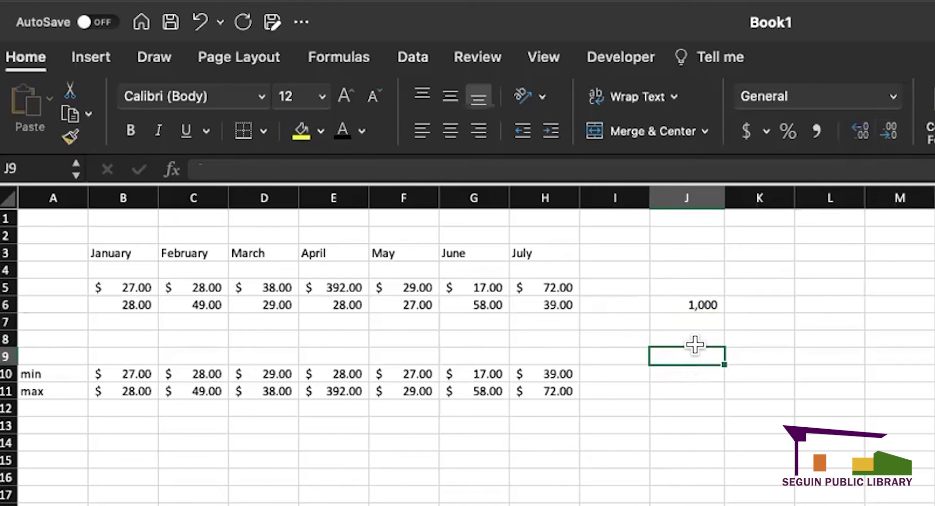
pyautogui.write('1000')
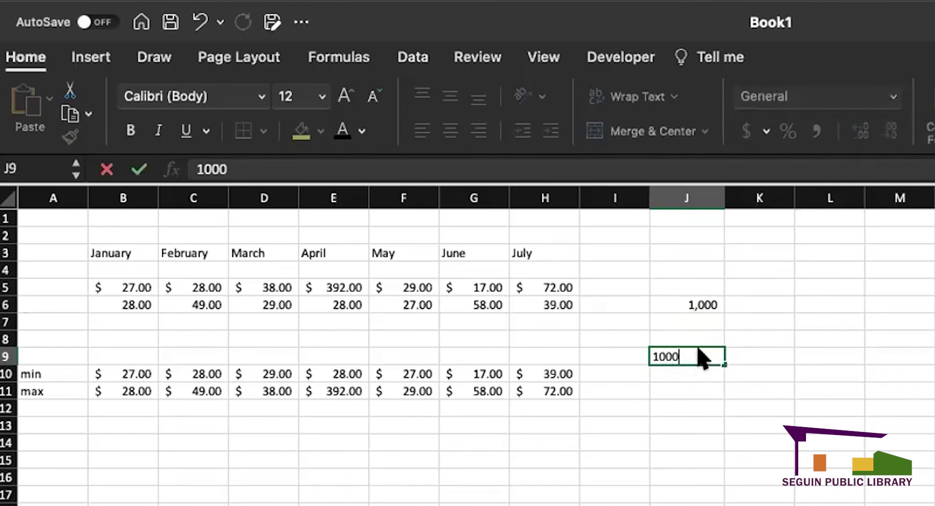
pyautogui.press('Return')
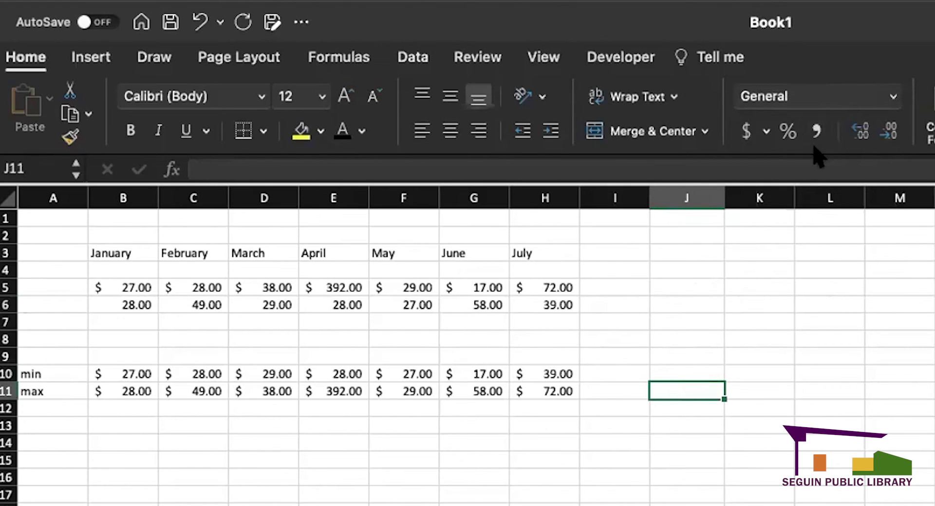
# - Highlight the January to July headers across B3:H3
pyautogui.click(613, 477)
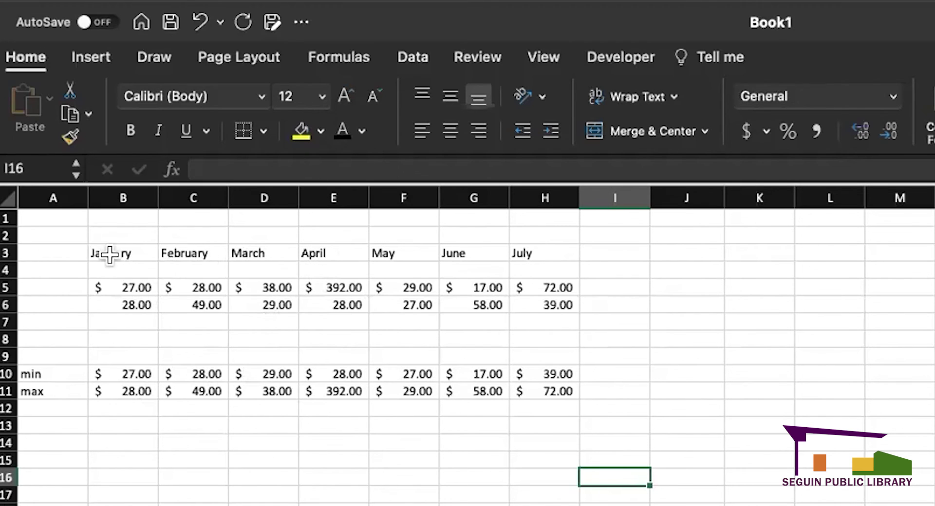
pyautogui.moveTo(110, 251); pyautogui.dragTo(517, 252)
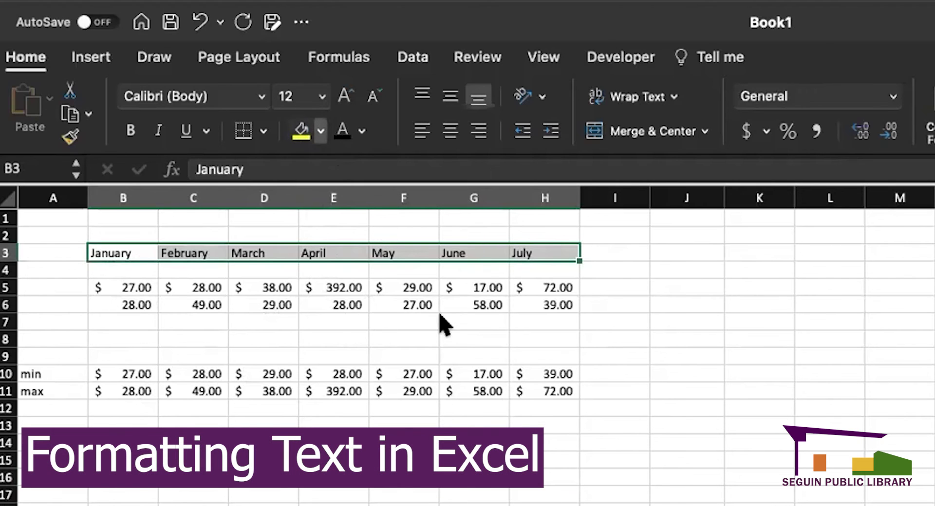
# - Fill headers B3:H3 with blue and select the label cells A4:A11
pyautogui.click(459, 224)
pyautogui.click(560, 505)
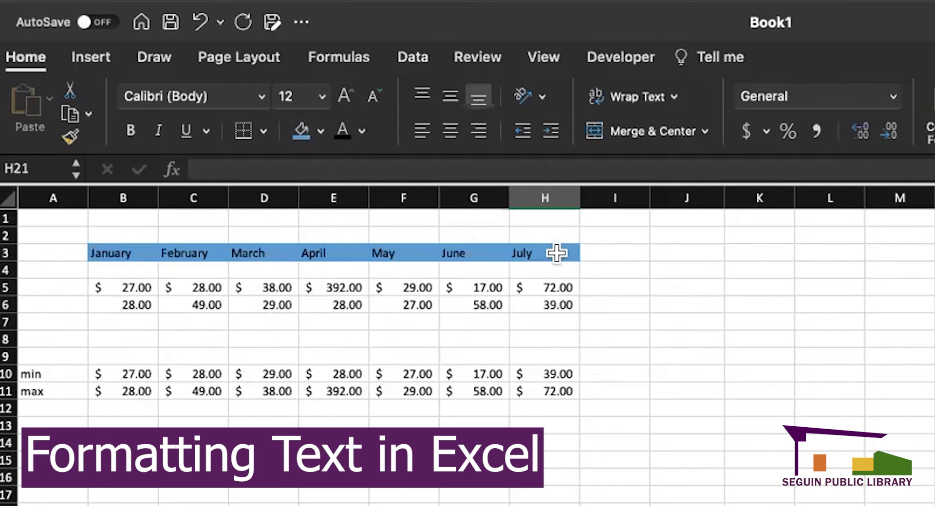
pyautogui.moveTo(560, 252); pyautogui.dragTo(119, 245)
pyautogui.click(191, 351)
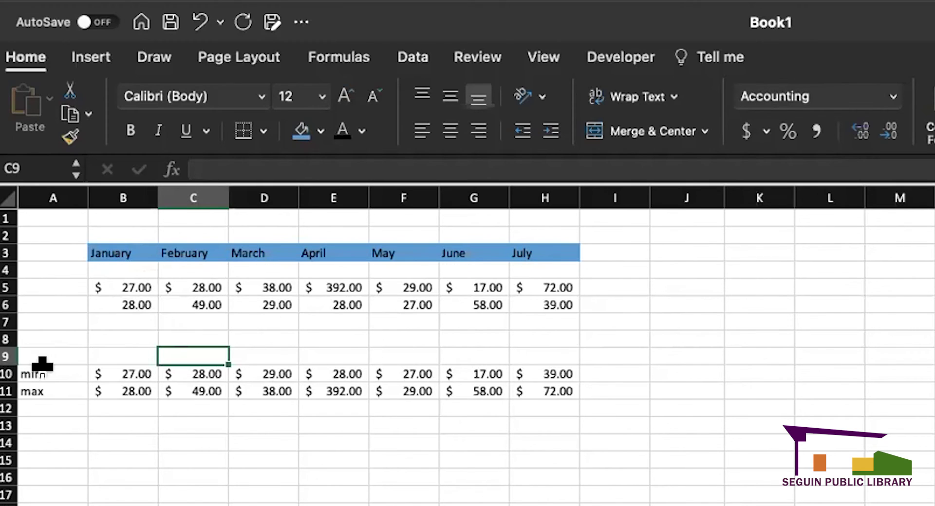
pyautogui.moveTo(47, 391); pyautogui.dragTo(57, 272)
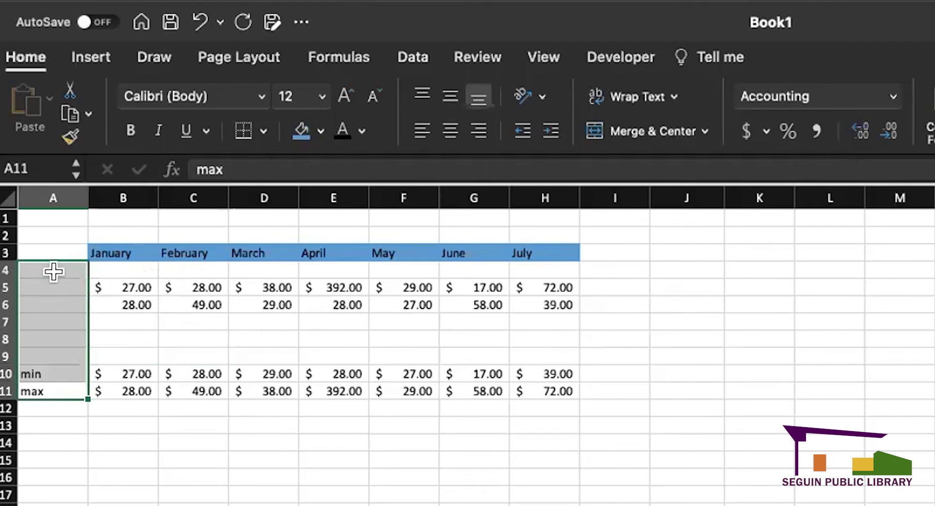
pyautogui.click(273, 505)
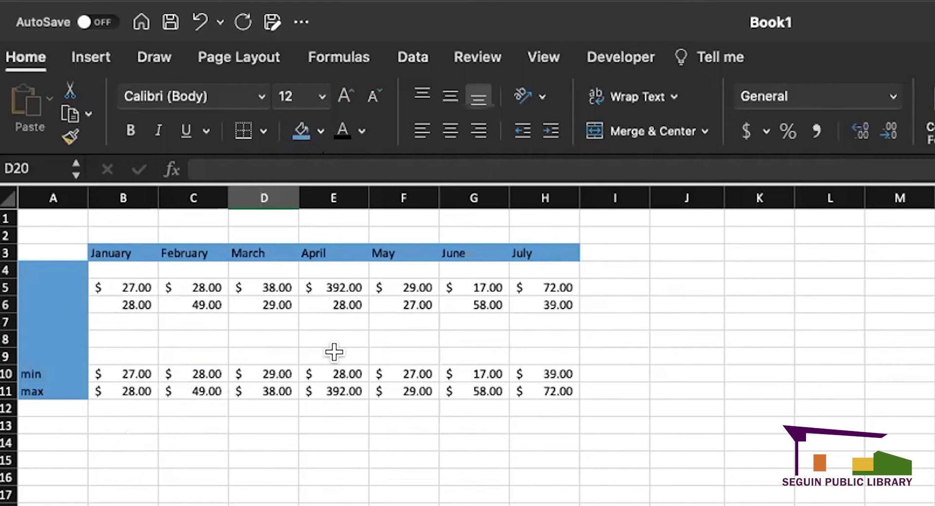
# - Apply accounting format to the row 6 values B6:H6
pyautogui.moveTo(133, 303); pyautogui.dragTo(560, 305)
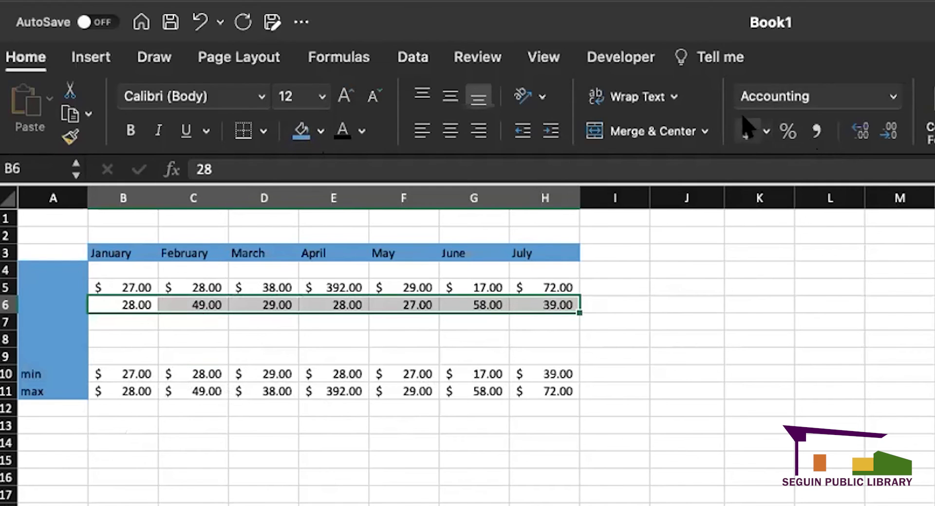
pyautogui.click(747, 132)
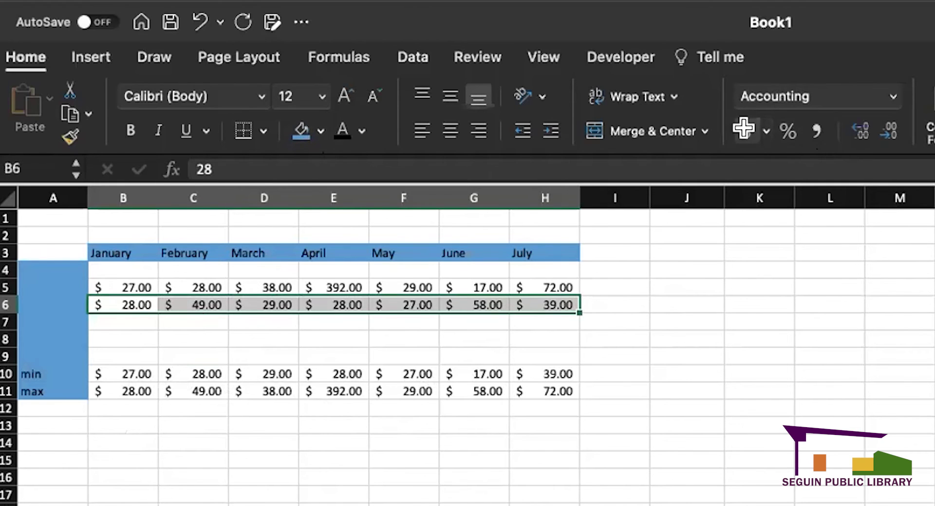
pyautogui.click(750, 405)
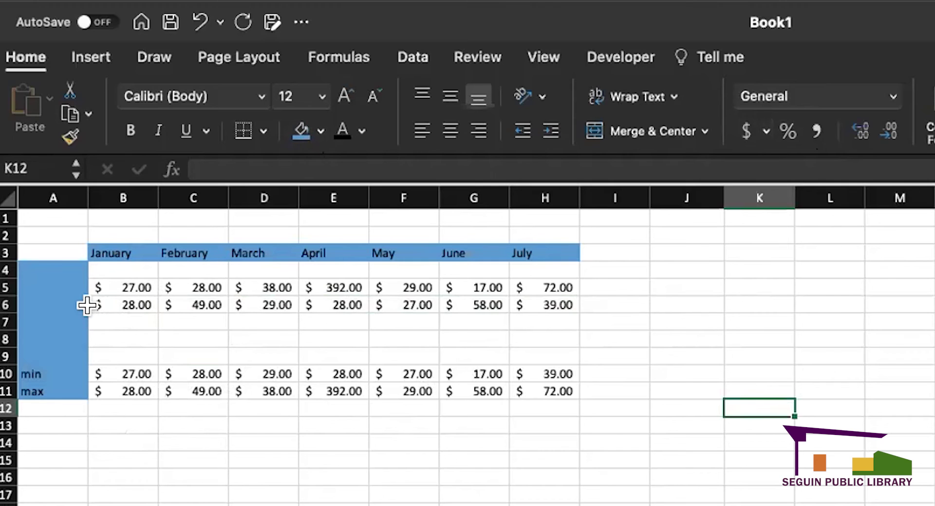
# - Add a bottom border beneath the row 6 values
pyautogui.moveTo(89, 302); pyautogui.dragTo(527, 304)
pyautogui.click(243, 130)
pyautogui.click(506, 503)
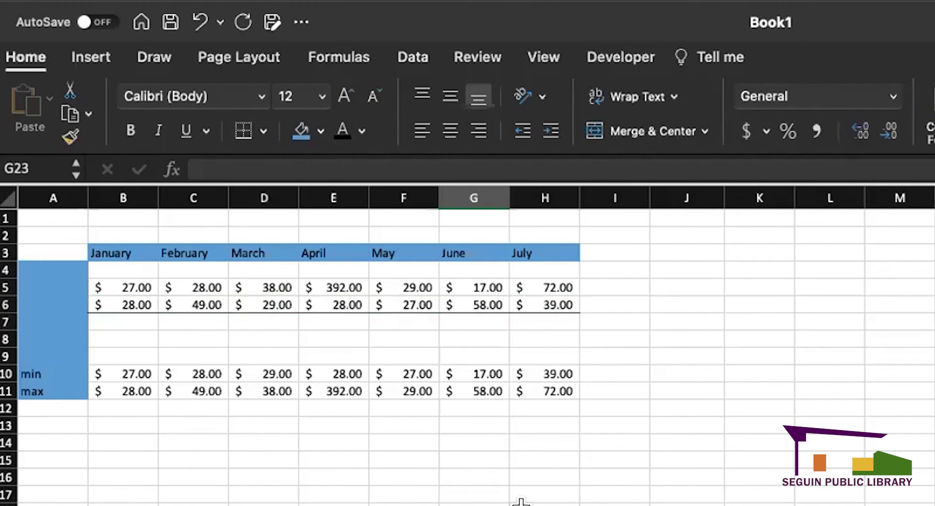
pyautogui.moveTo(117, 277); pyautogui.dragTo(417, 276)
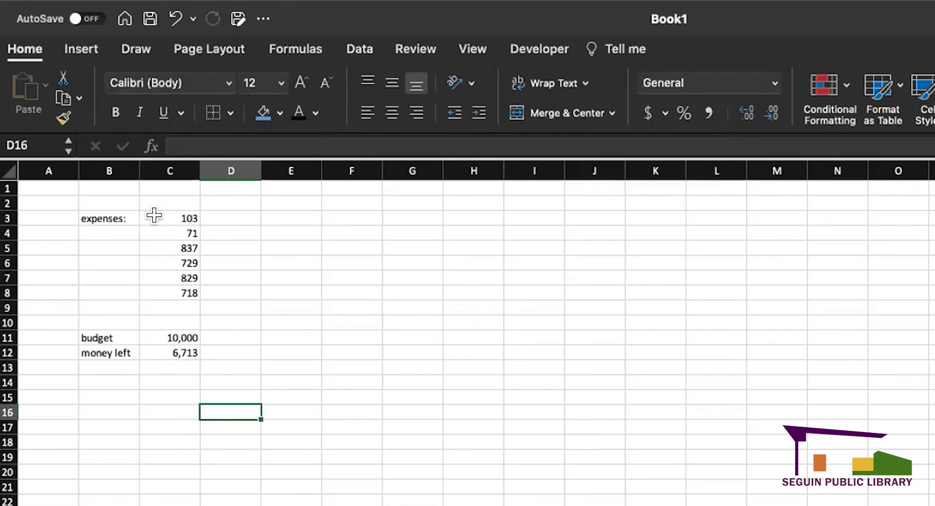
# - Fill the expense amounts in C3:C8 with red
pyautogui.moveTo(156, 217); pyautogui.dragTo(160, 293)
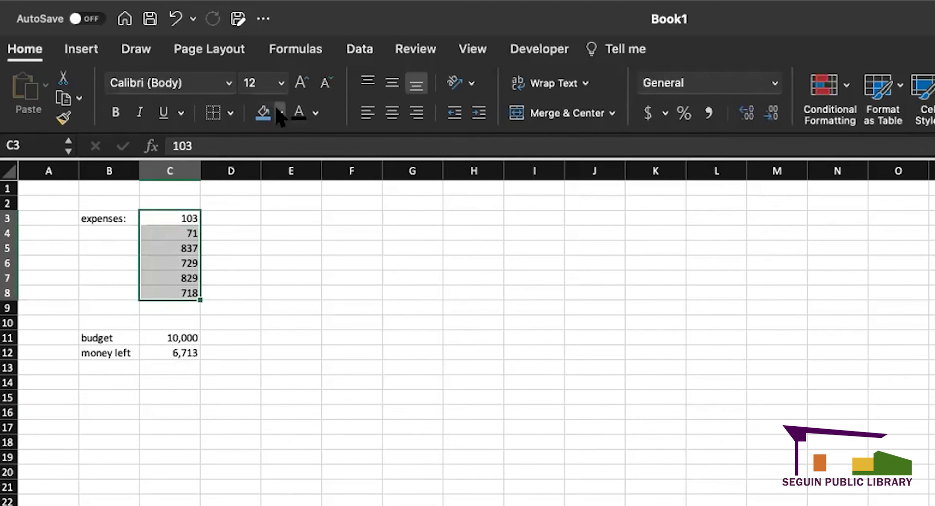
pyautogui.click(279, 318)
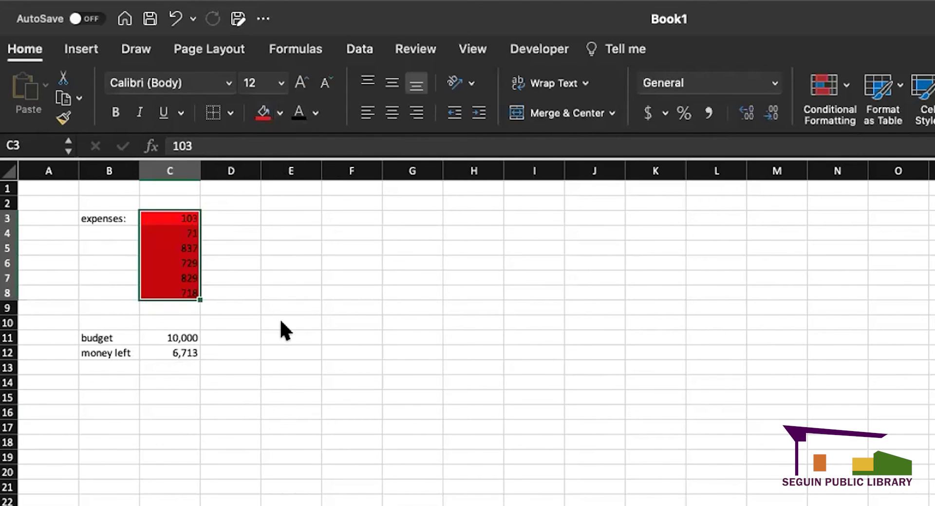
pyautogui.click(271, 363)
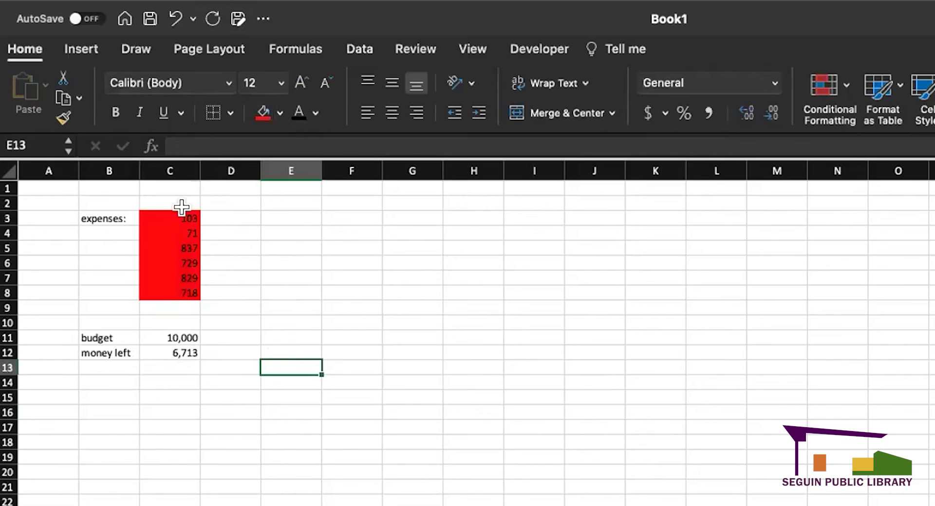
# - Fill the 10,000 budget cell C11 blue and the money-left cell C12 green
pyautogui.click(176, 336)
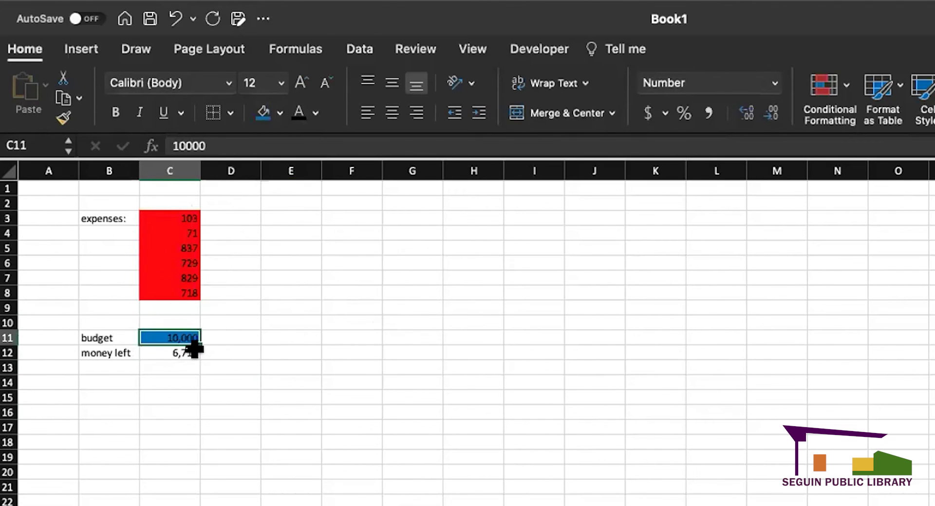
pyautogui.click(185, 352)
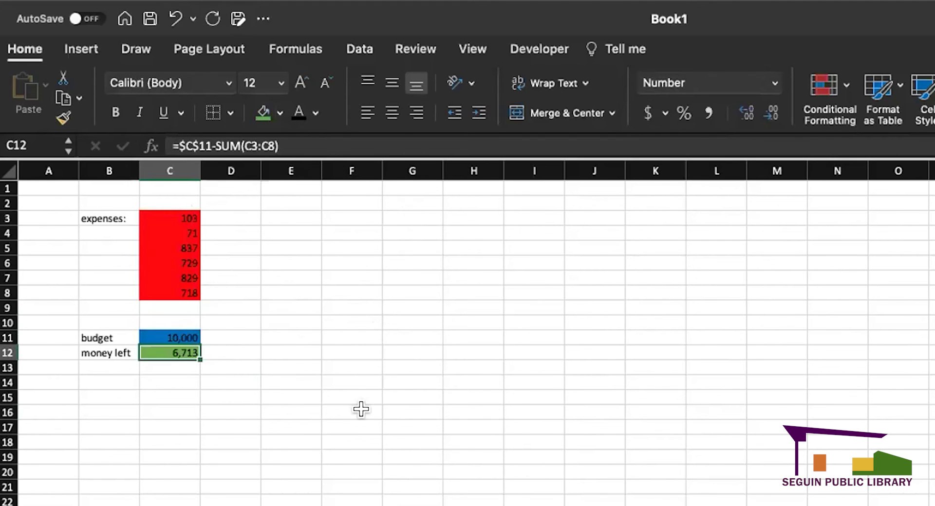
pyautogui.click(355, 412)
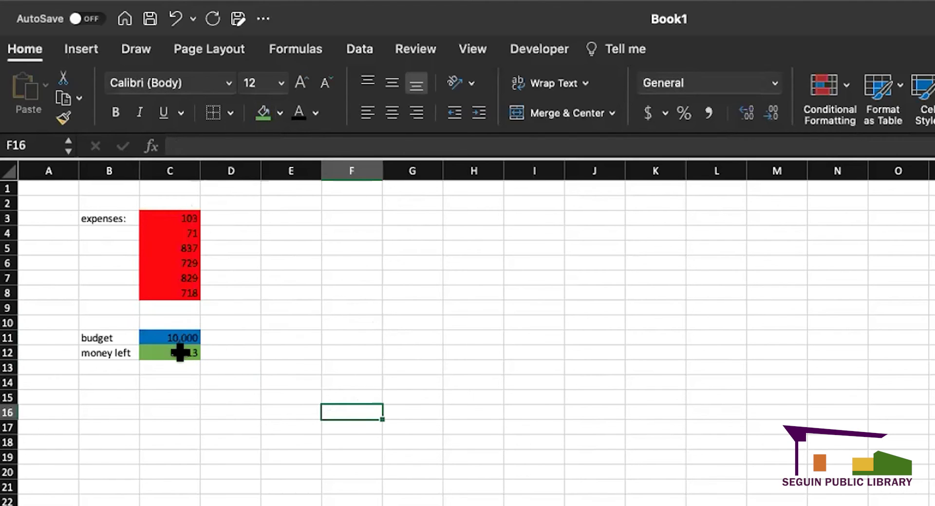
pyautogui.moveTo(167, 218); pyautogui.dragTo(162, 287)
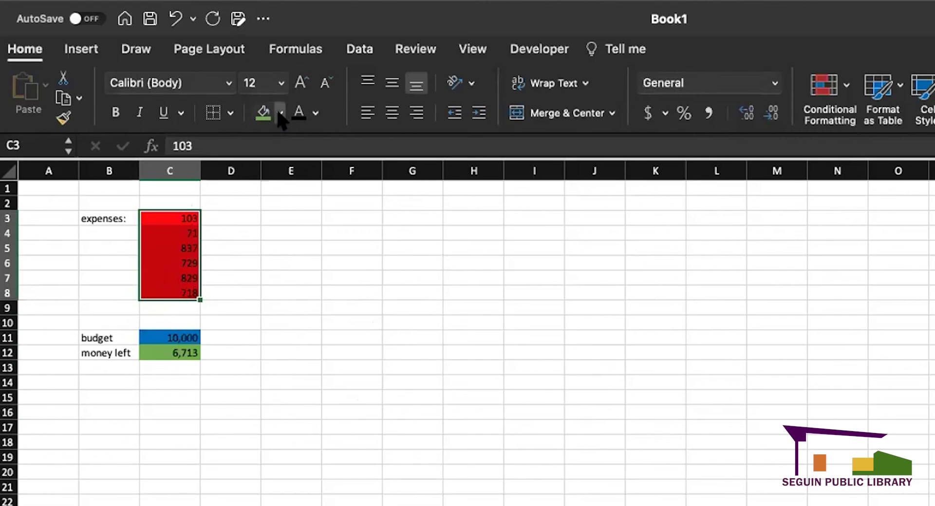
pyautogui.click(269, 348)
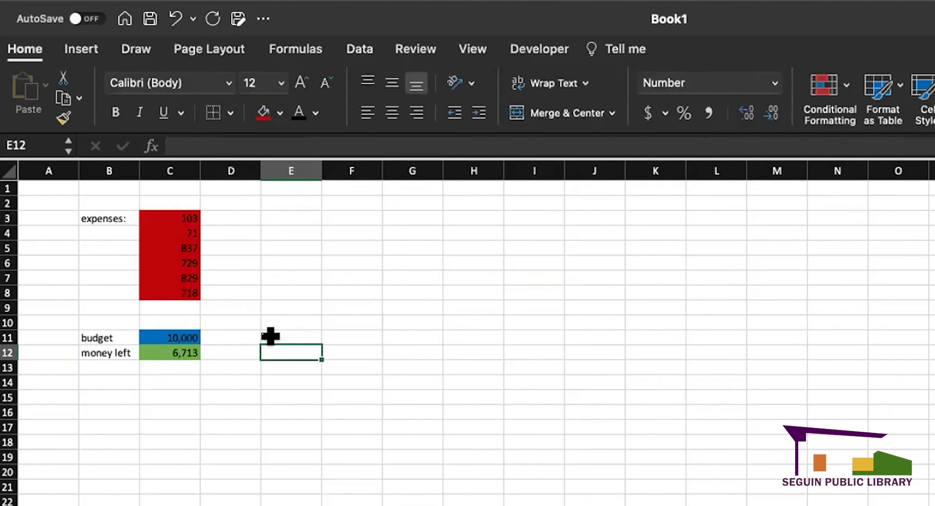
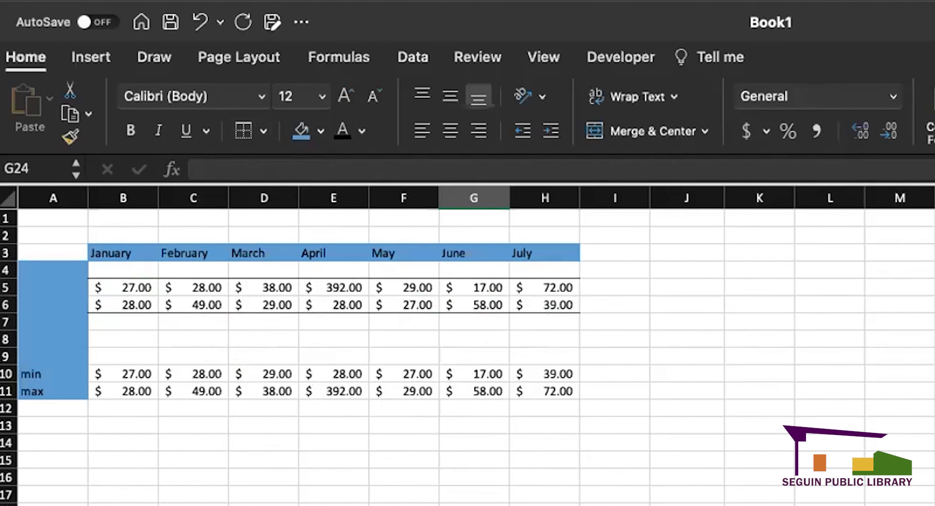
# - Type 27, 27, 36 and 189 into cells L6 through L9
pyautogui.click(846, 302)
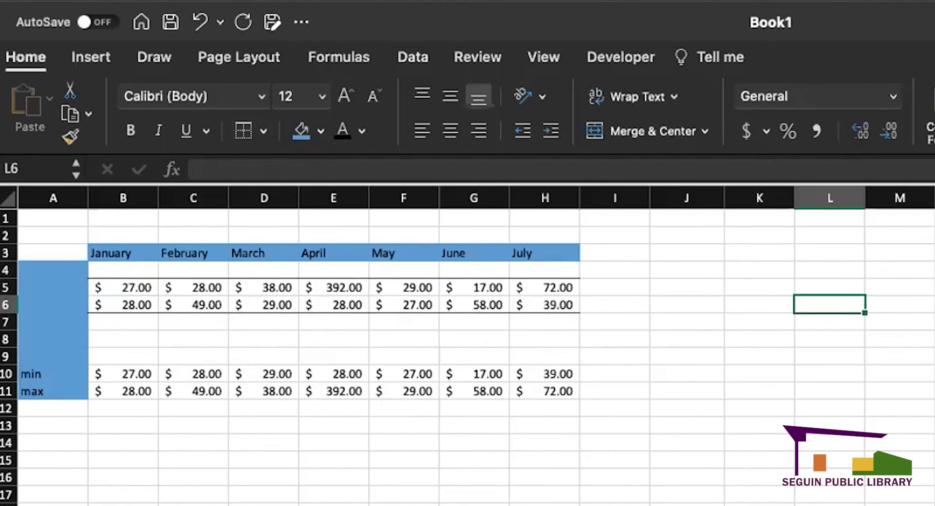
pyautogui.write('27')
pyautogui.press('Return')
pyautogui.write('2y3')
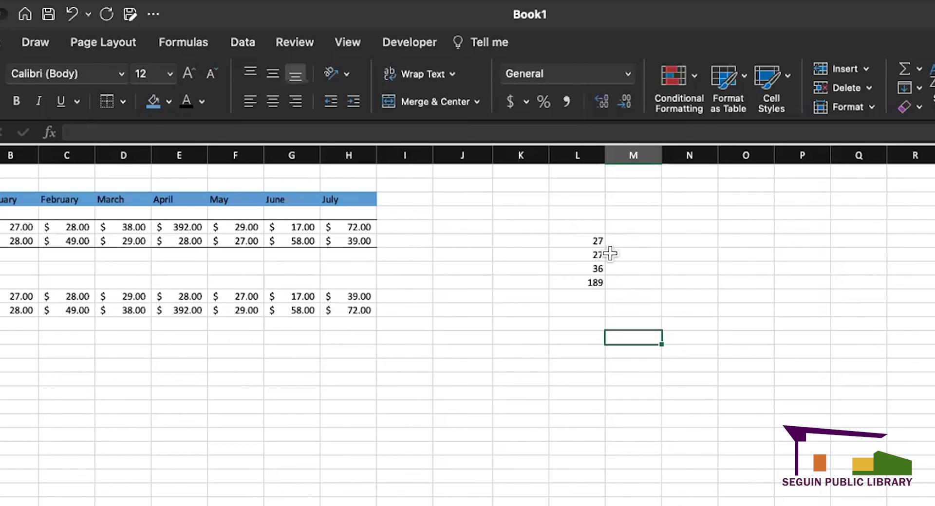
pyautogui.click(589, 239)
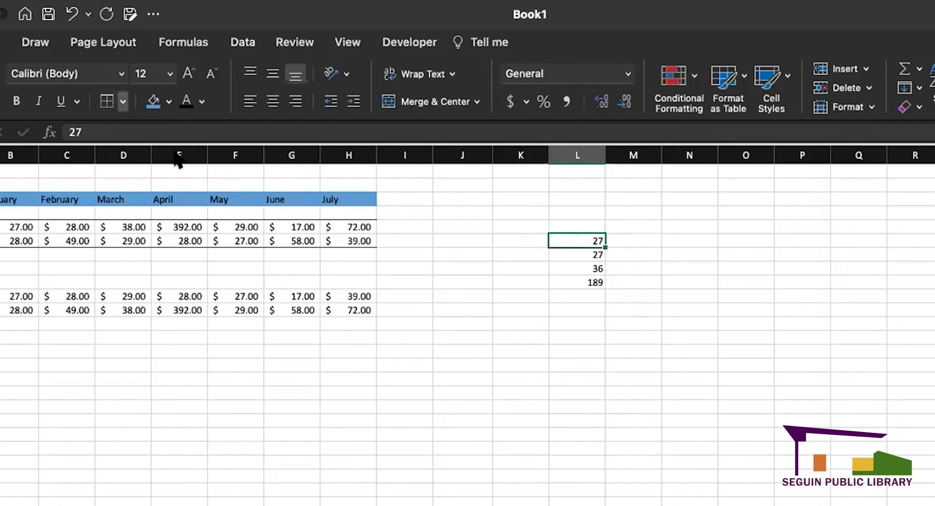
pyautogui.click(522, 322)
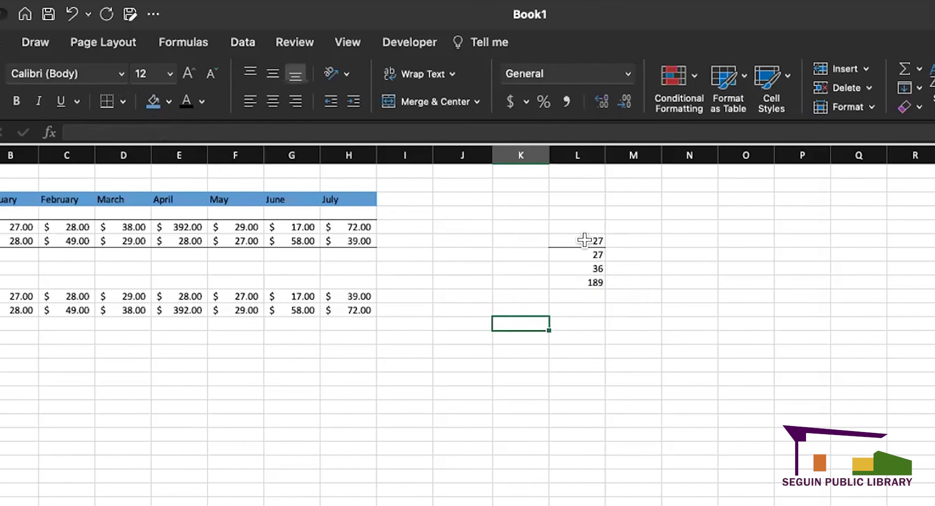
# - Select the four numbers in L6:L9 and bring up the border options list
pyautogui.moveTo(580, 234); pyautogui.dragTo(591, 288)
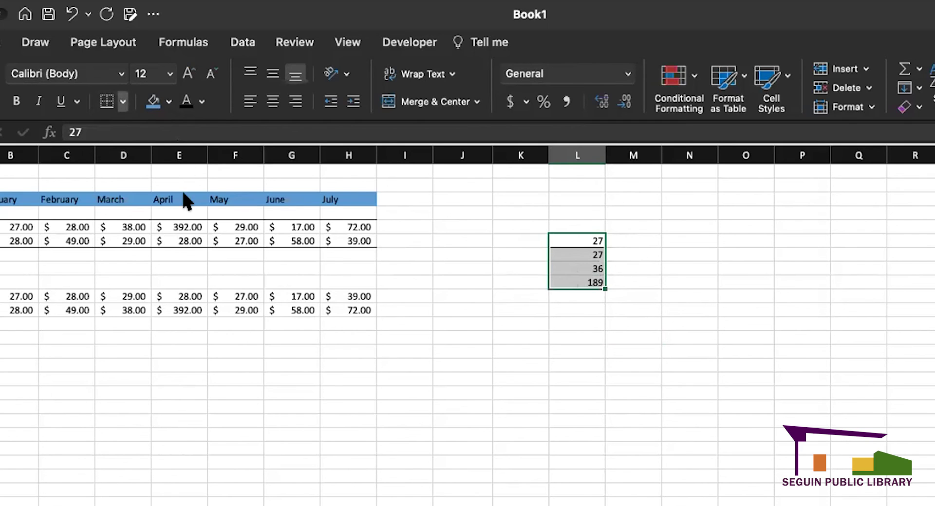
pyautogui.click(479, 295)
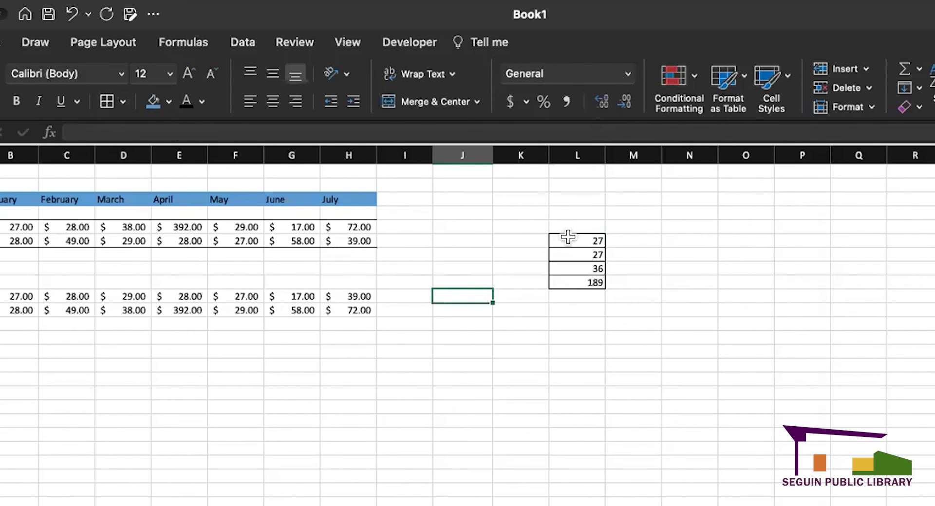
pyautogui.moveTo(584, 240); pyautogui.dragTo(578, 278)
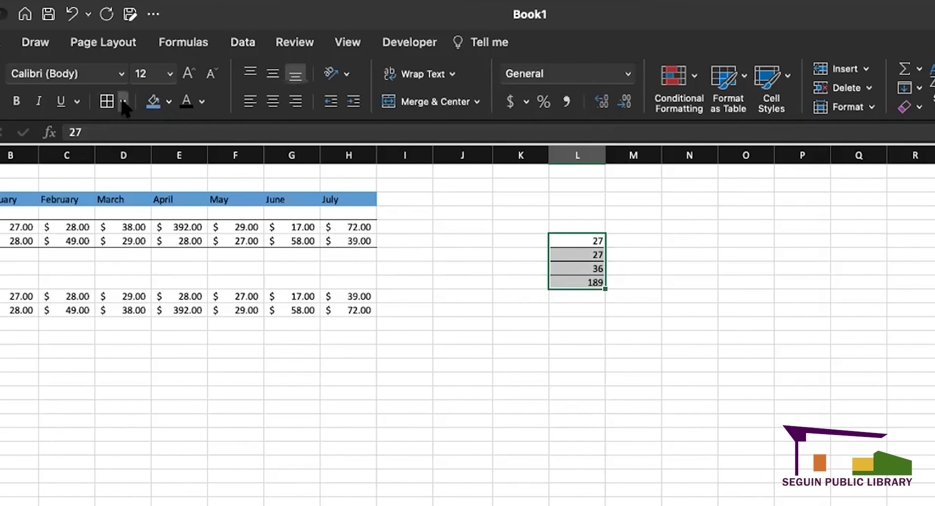
pyautogui.click(229, 69)
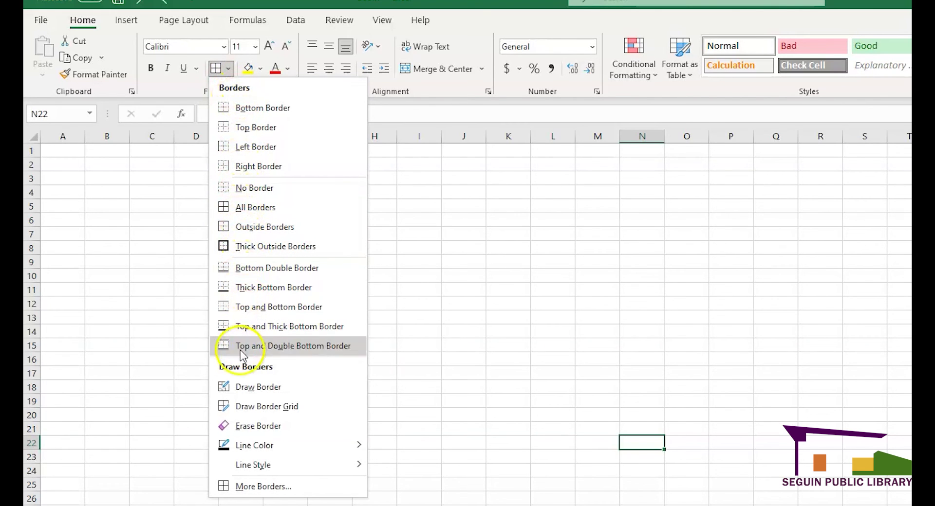
# - Apply double-line top and middle borders through the More Borders settings
pyautogui.click(267, 486)
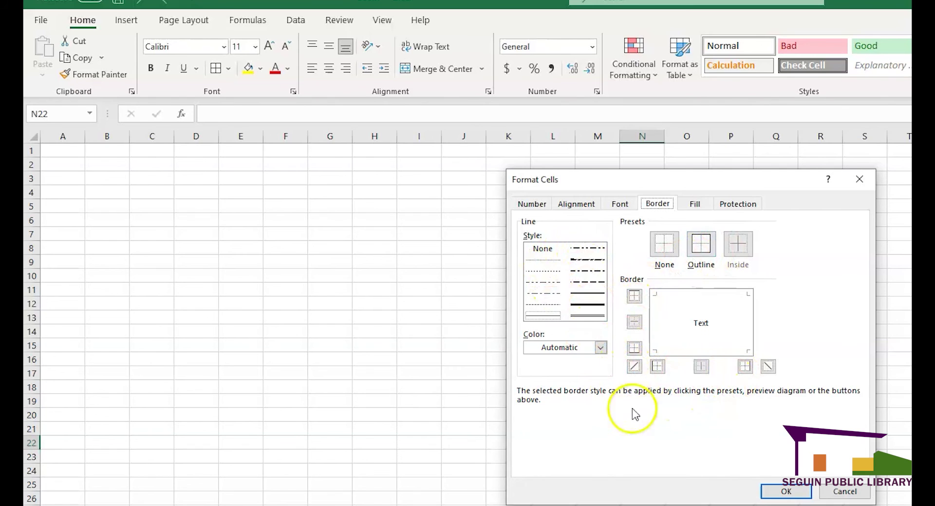
pyautogui.click(782, 491)
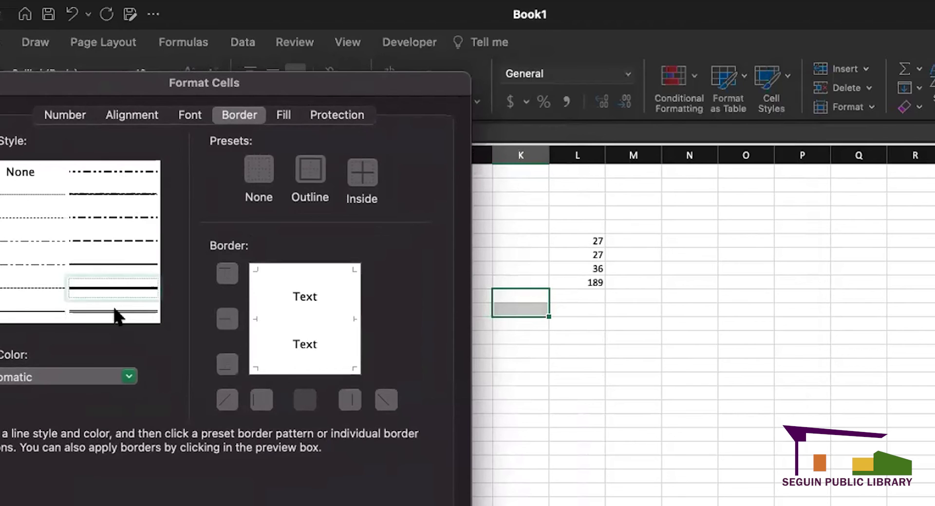
pyautogui.click(113, 312)
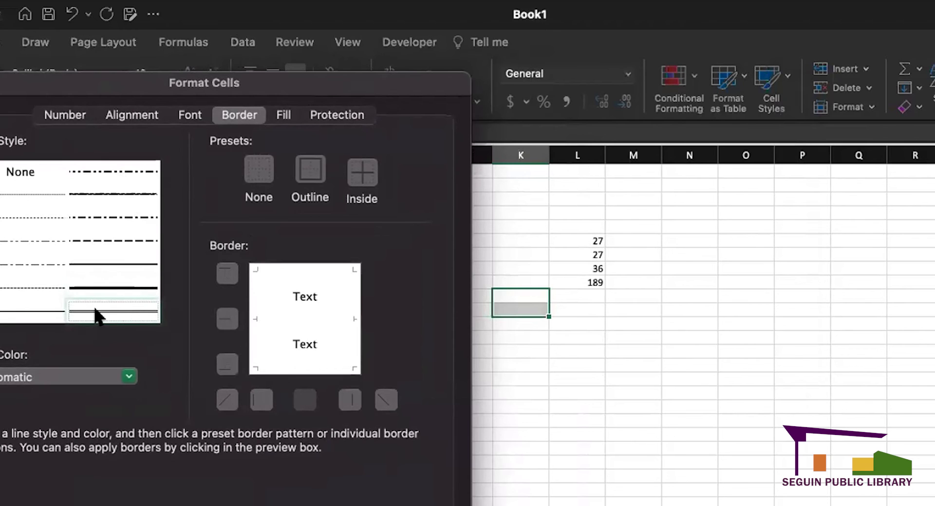
pyautogui.click(228, 275)
pyautogui.click(227, 319)
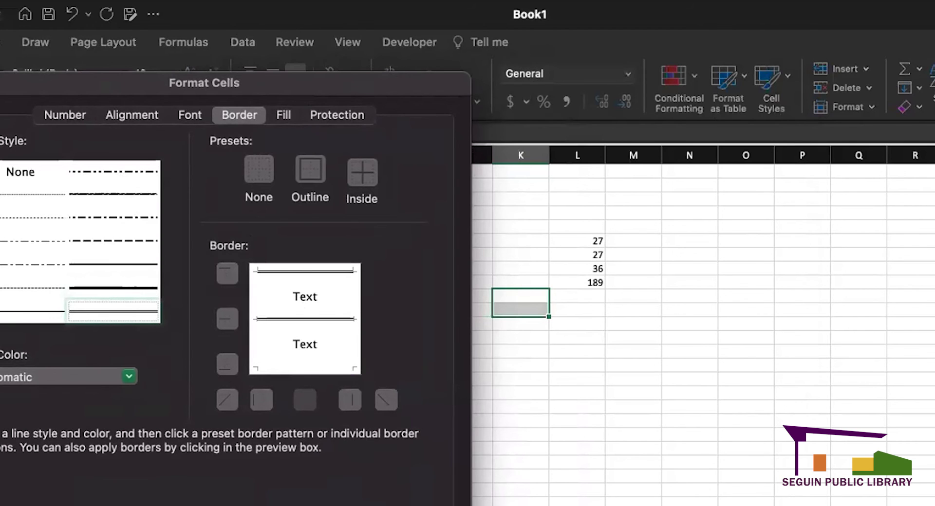
pyautogui.click(433, 505)
pyautogui.click(576, 505)
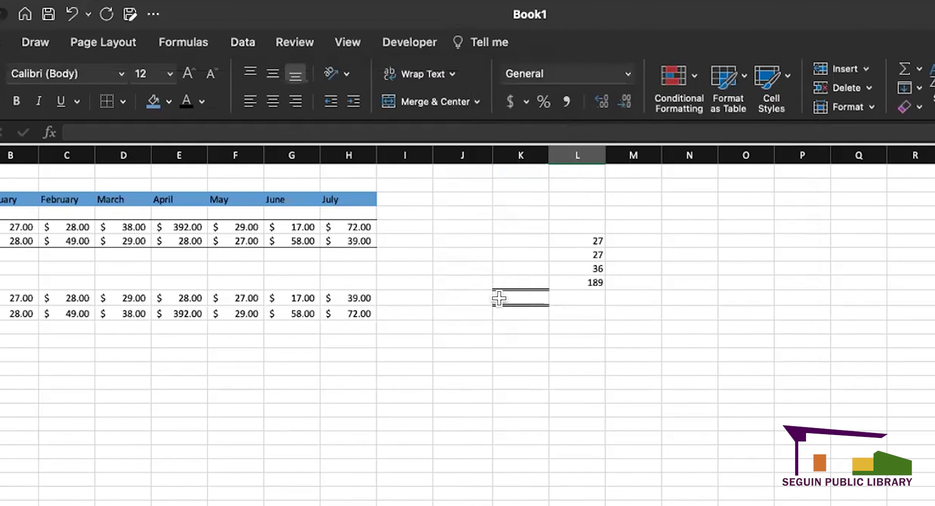
# - Inspect the double-bordered column K cell, then select L6:L9 to view their sum
pyautogui.click(519, 295)
pyautogui.click(533, 341)
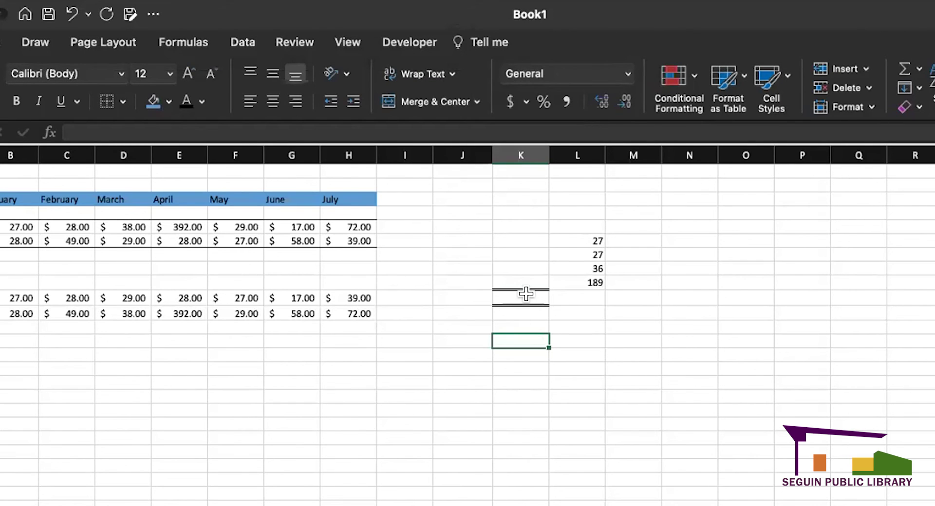
pyautogui.click(523, 297)
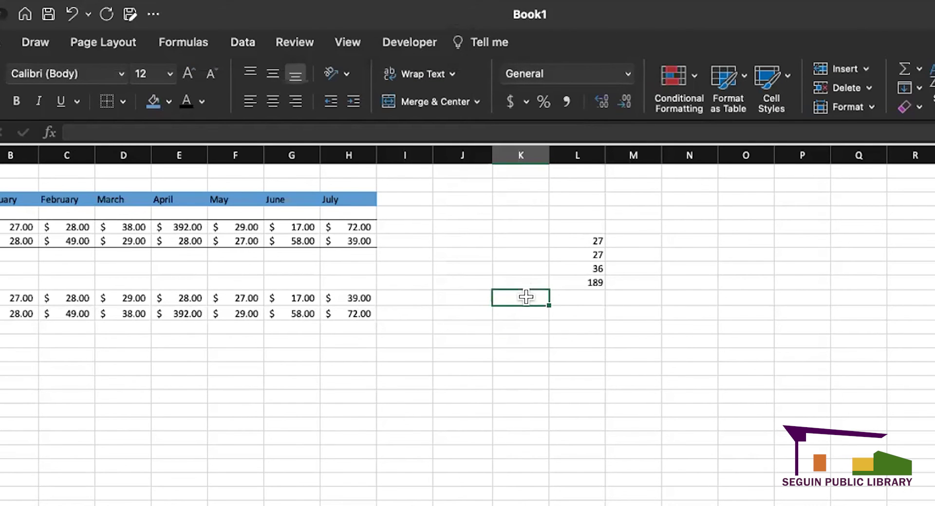
pyautogui.click(580, 353)
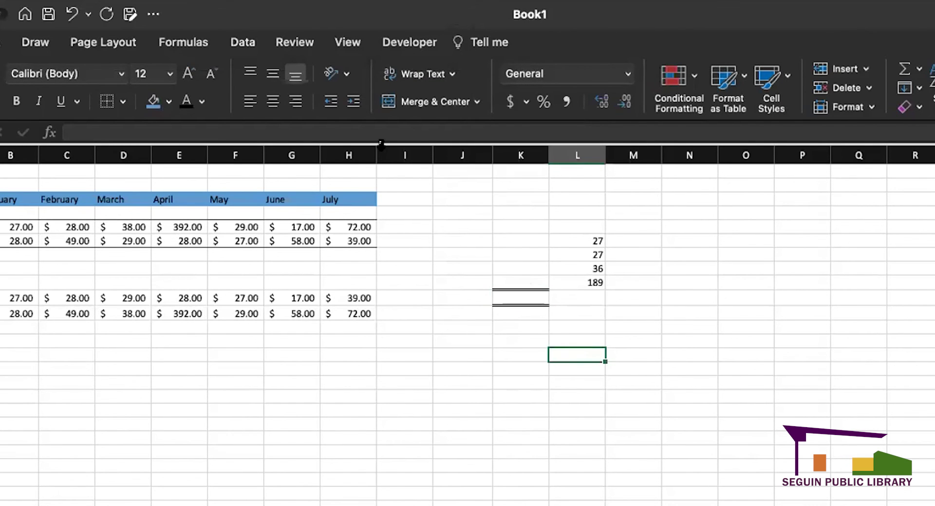
pyautogui.click(519, 296)
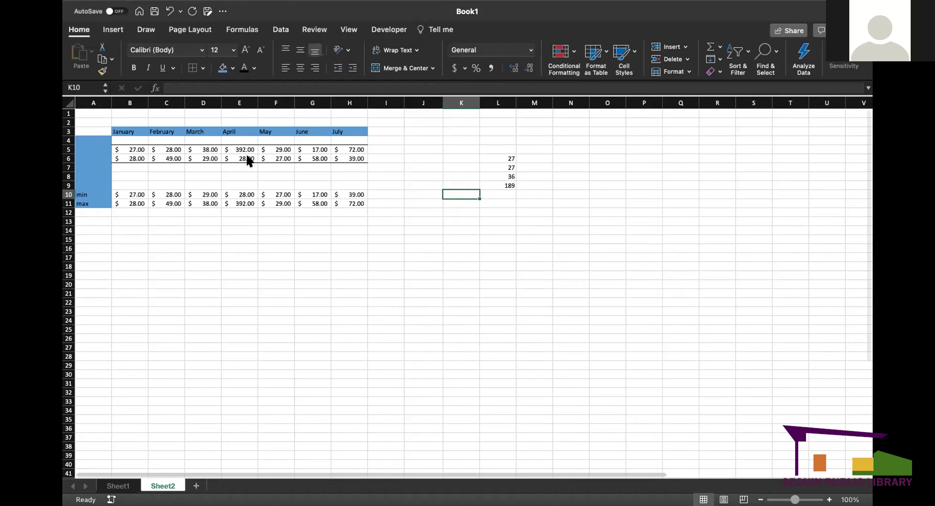
pyautogui.click(582, 409)
pyautogui.moveTo(497, 158); pyautogui.dragTo(498, 181)
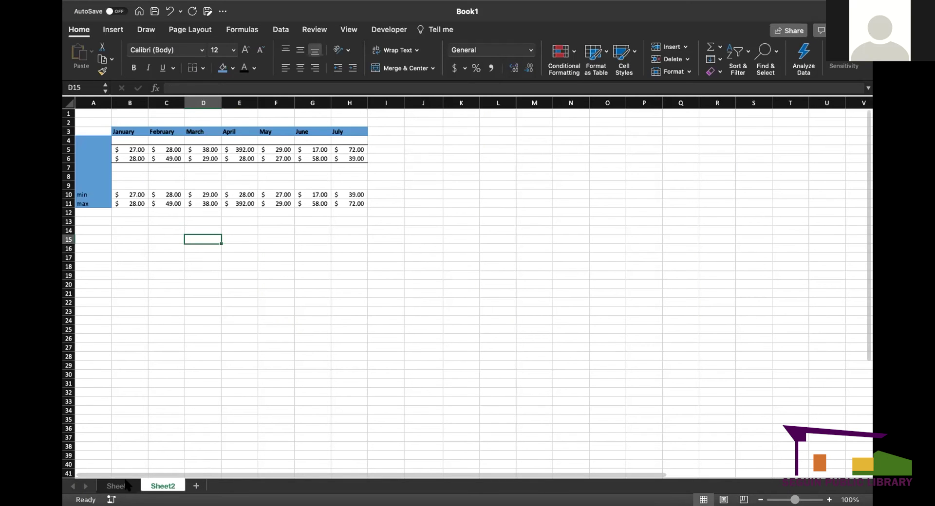
# - Rename the Sheet1 tab to 'min, max, average' and check it beside Sheet2
pyautogui.click(122, 486)
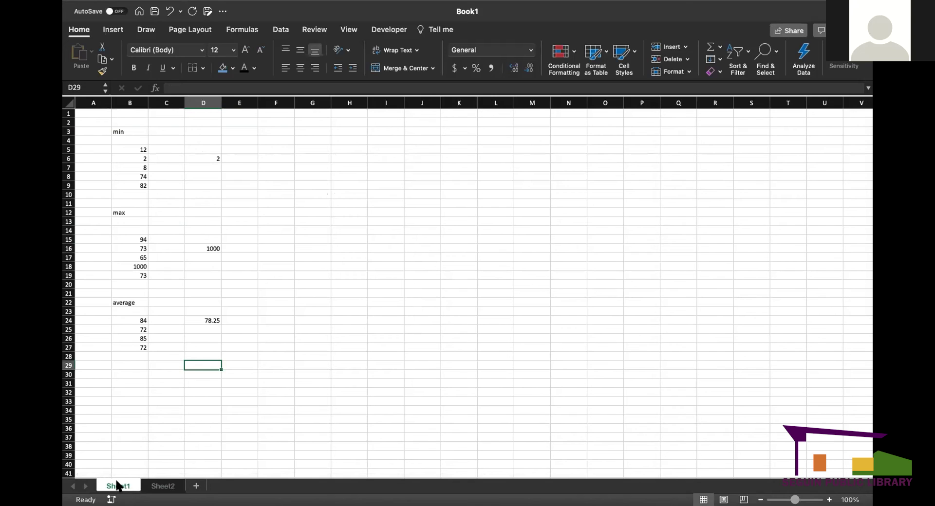
pyautogui.rightClick(117, 484)
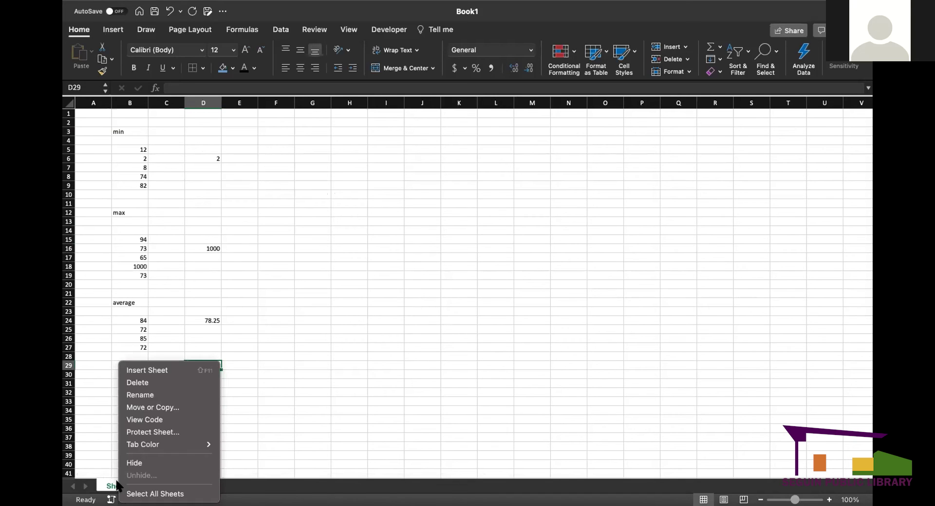
pyautogui.click(166, 394)
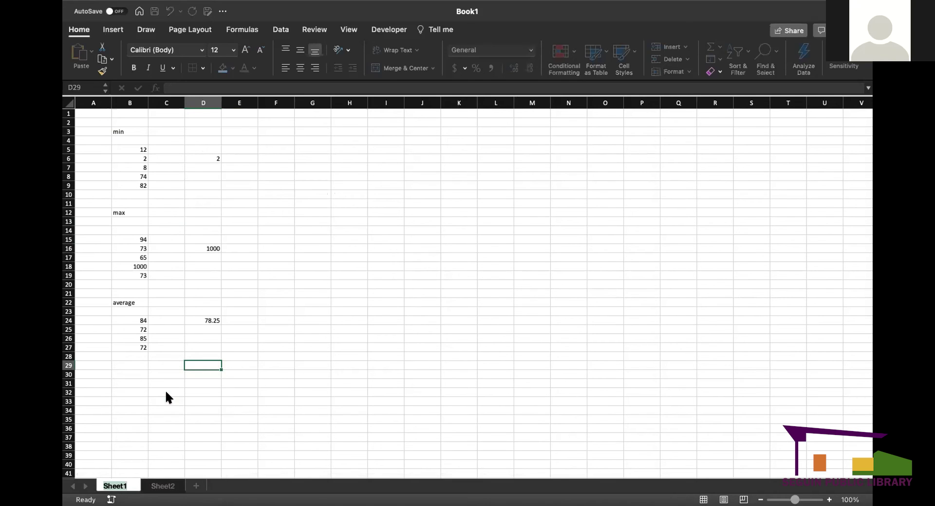
pyautogui.press('BackSpace')
pyautogui.write('min, max, average')
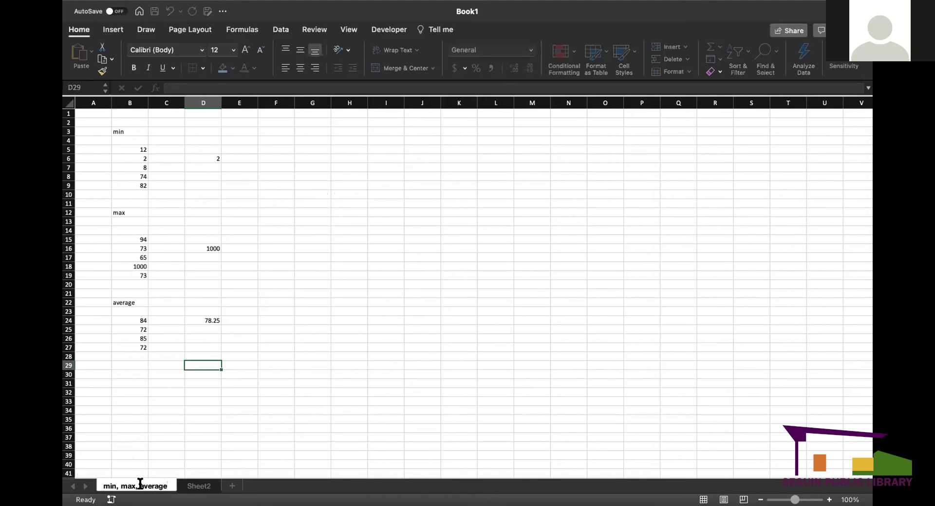
pyautogui.click(204, 485)
pyautogui.click(156, 487)
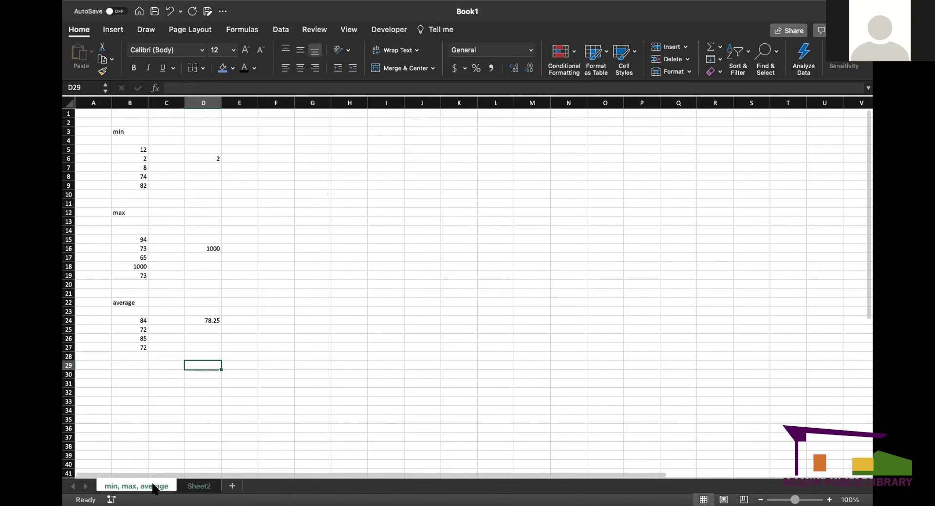
pyautogui.click(190, 486)
pyautogui.click(126, 488)
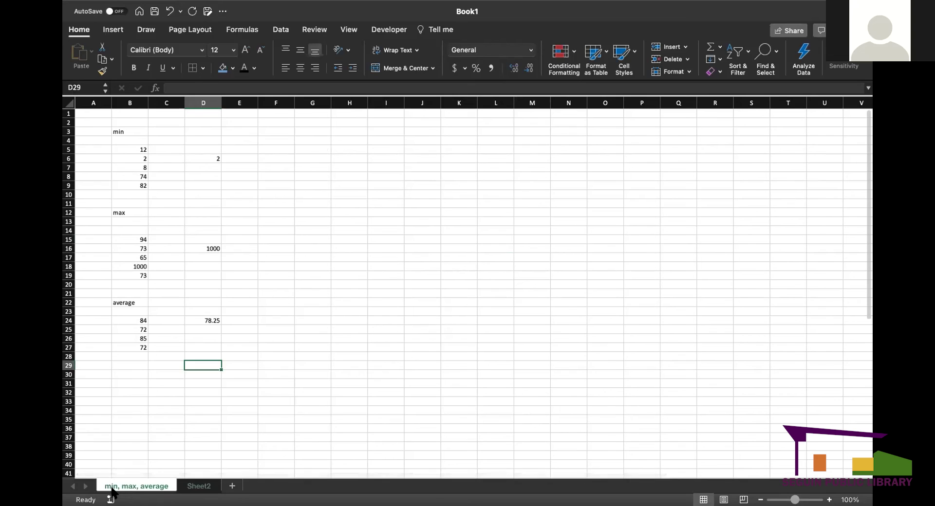
# - Colour the 'min, max, average' sheet tab red
pyautogui.rightClick(149, 487)
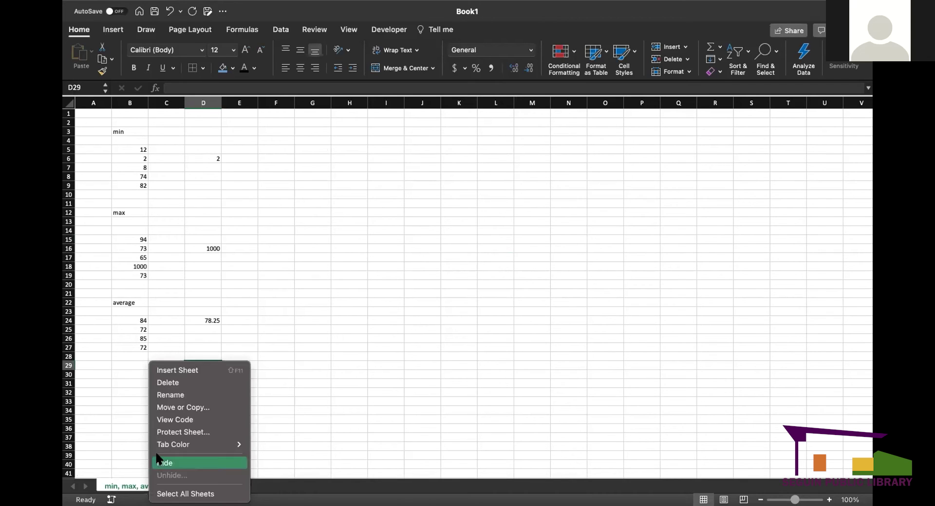
pyautogui.moveTo(201, 443)
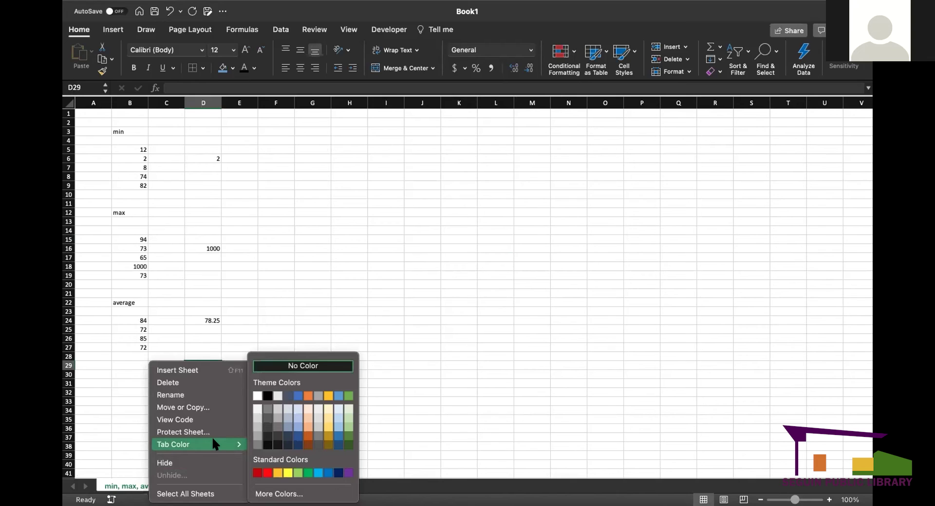
pyautogui.click(268, 474)
pyautogui.click(304, 428)
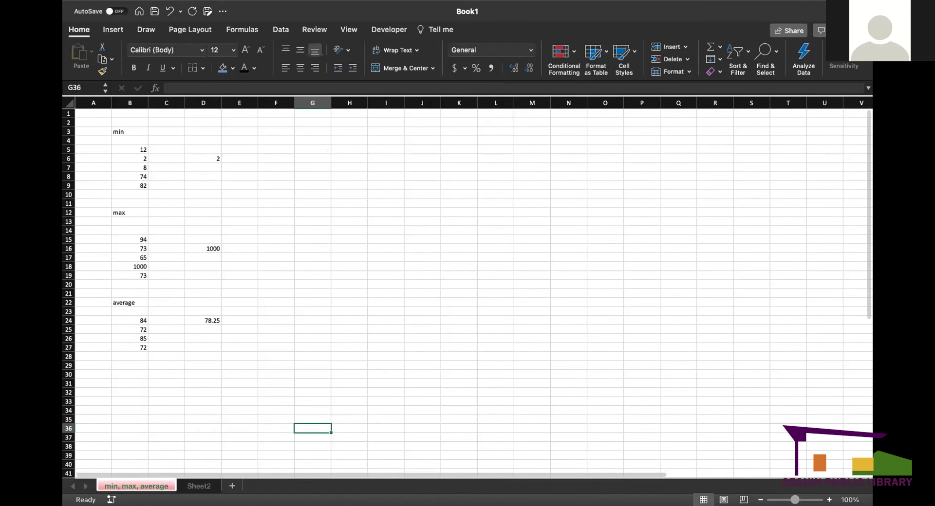
pyautogui.click(204, 486)
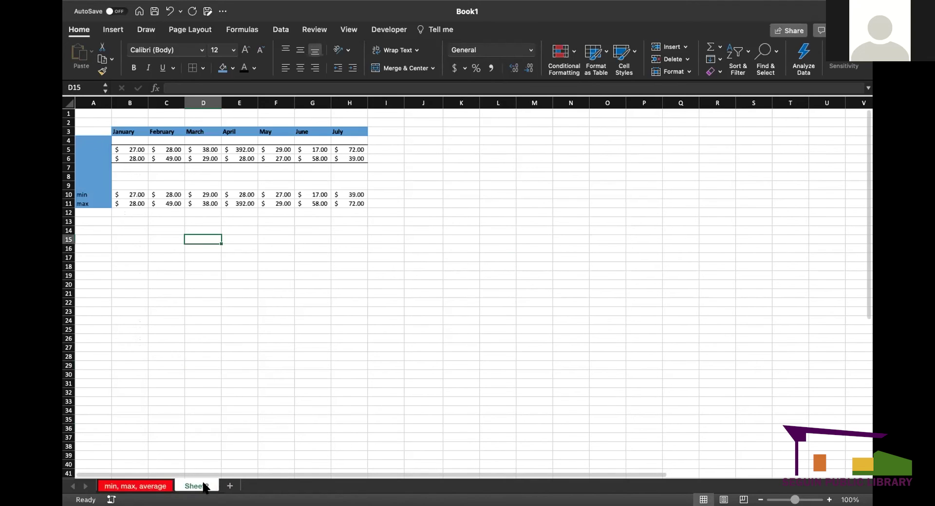
pyautogui.click(138, 487)
pyautogui.click(176, 486)
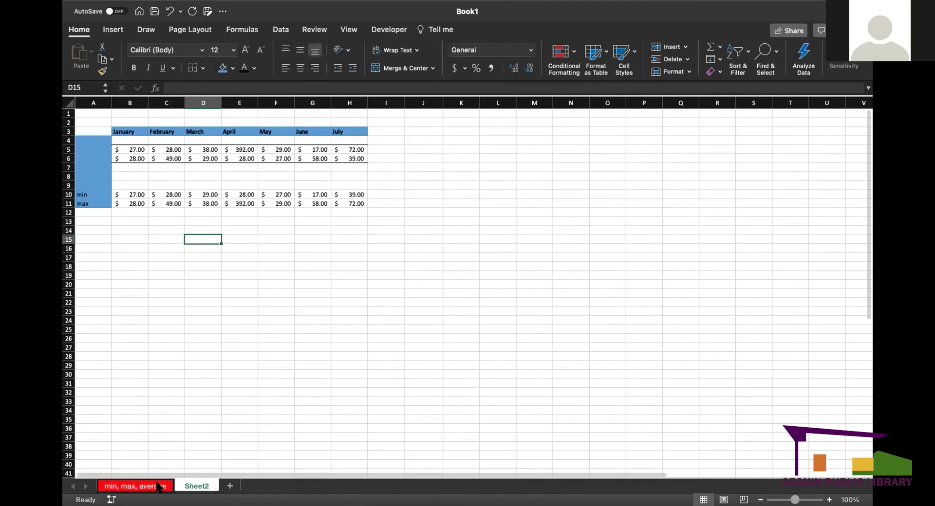
# - Colour the Sheet2 tab light blue and compare the two tabs
pyautogui.rightClick(194, 487)
pyautogui.moveTo(240, 442)
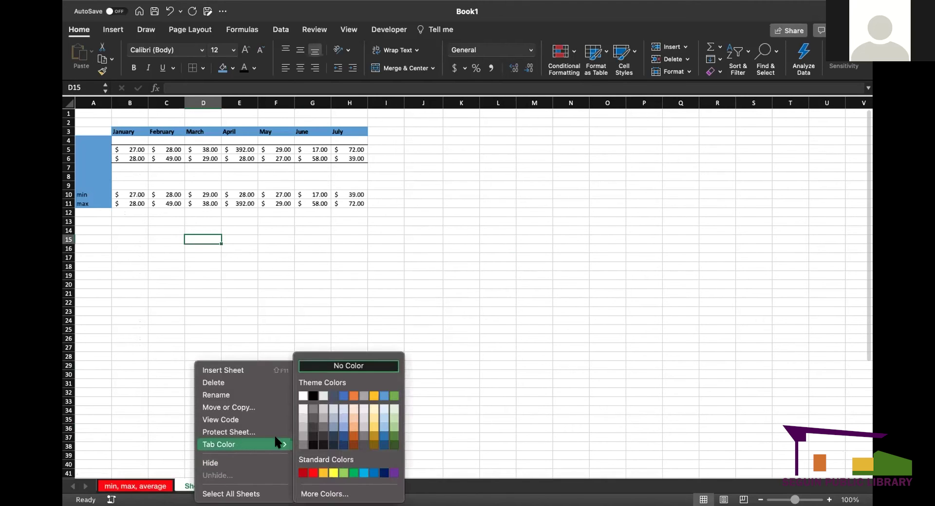
pyautogui.click(368, 472)
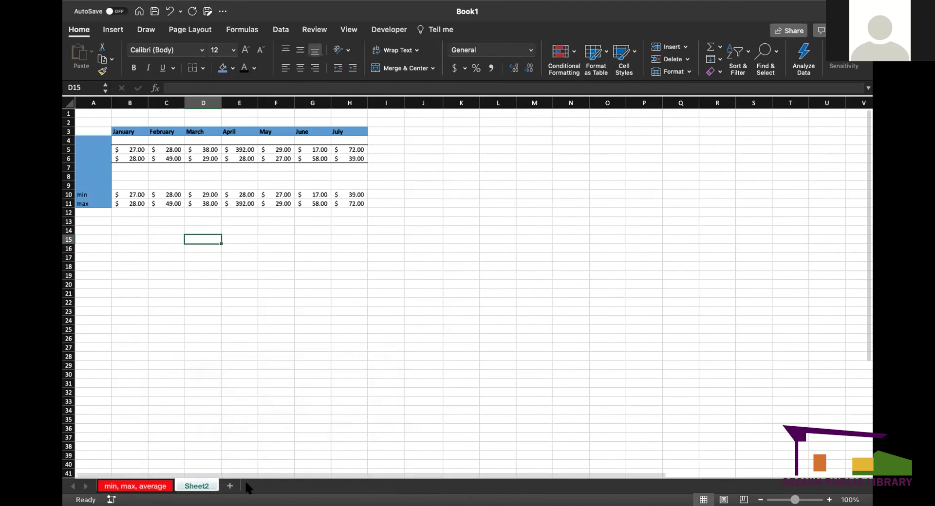
pyautogui.click(253, 427)
pyautogui.click(163, 487)
pyautogui.click(200, 486)
pyautogui.click(165, 487)
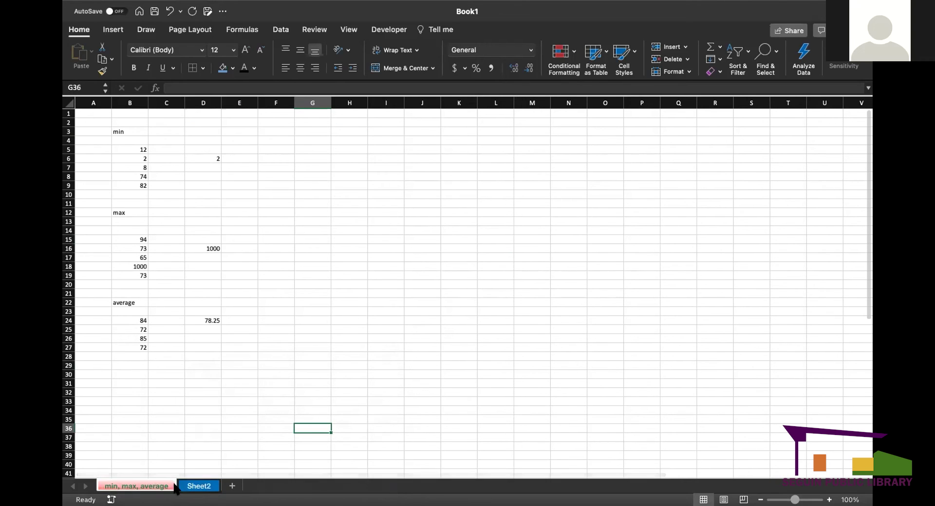
pyautogui.click(189, 487)
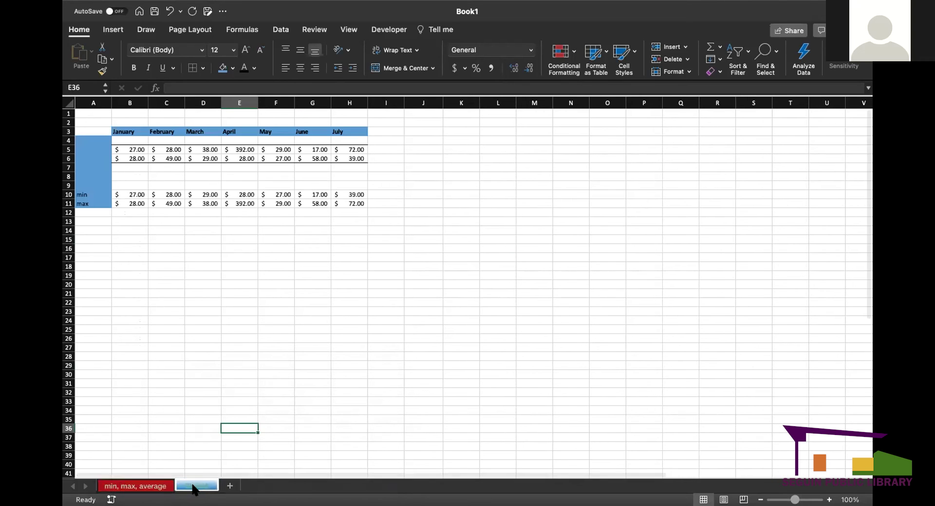
pyautogui.click(148, 487)
pyautogui.click(195, 488)
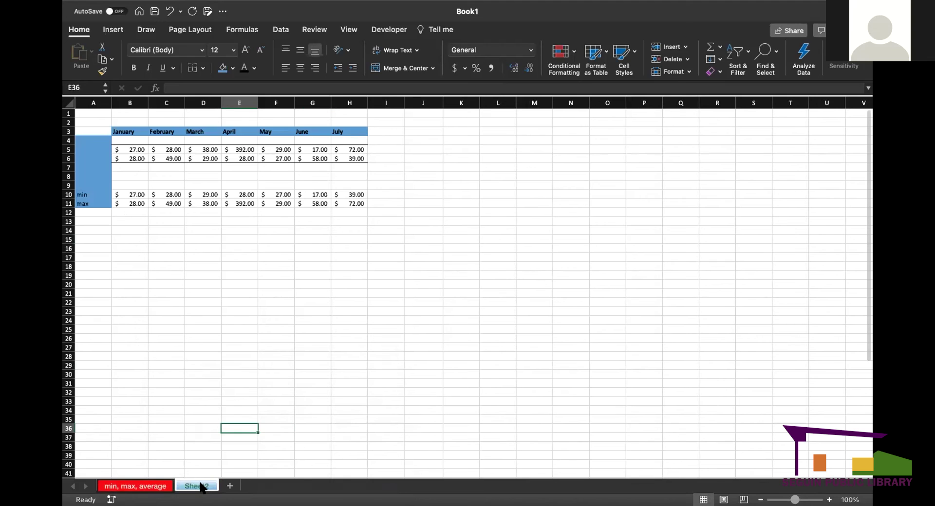
pyautogui.rightClick(200, 488)
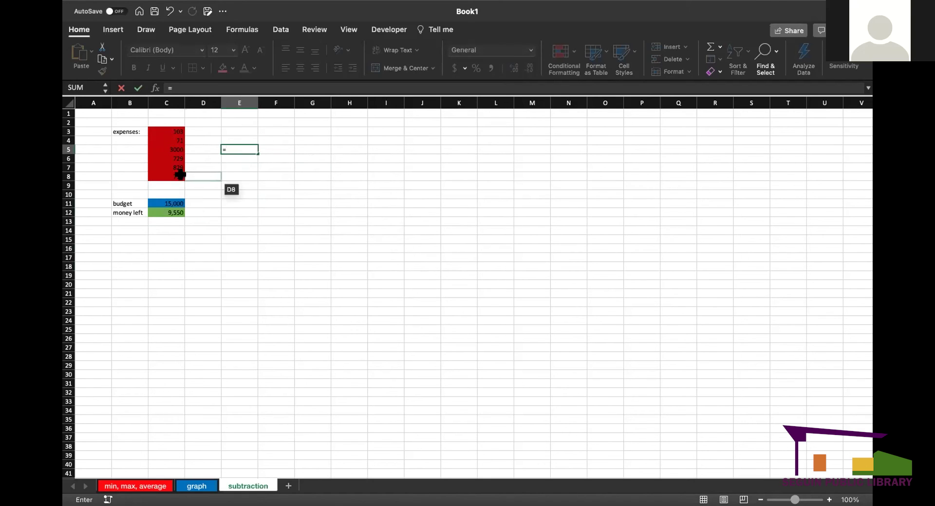
# - Start an E5 formula pointing at F7, I7 and G3, then cancel it with Esc
pyautogui.click(269, 168)
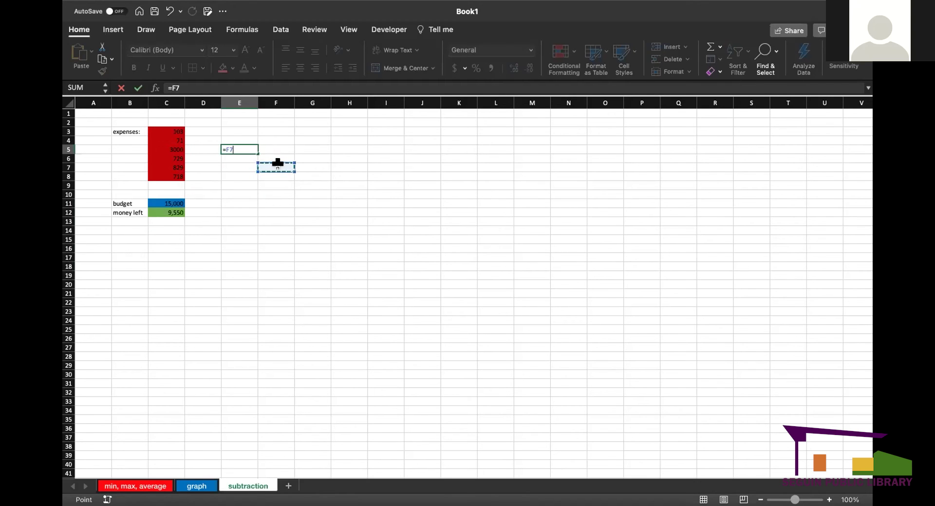
pyautogui.moveTo(284, 168); pyautogui.dragTo(385, 167)
pyautogui.click(319, 130)
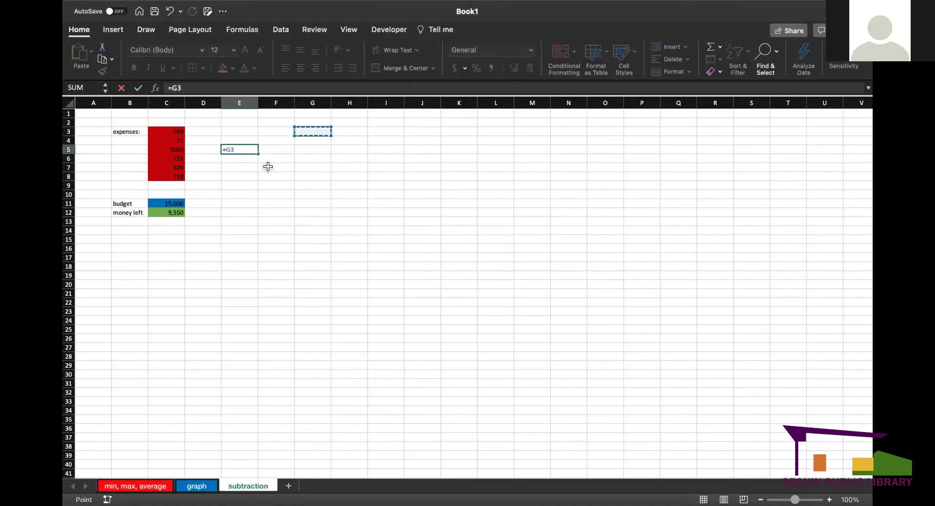
pyautogui.press('Escape')
pyautogui.click(246, 156)
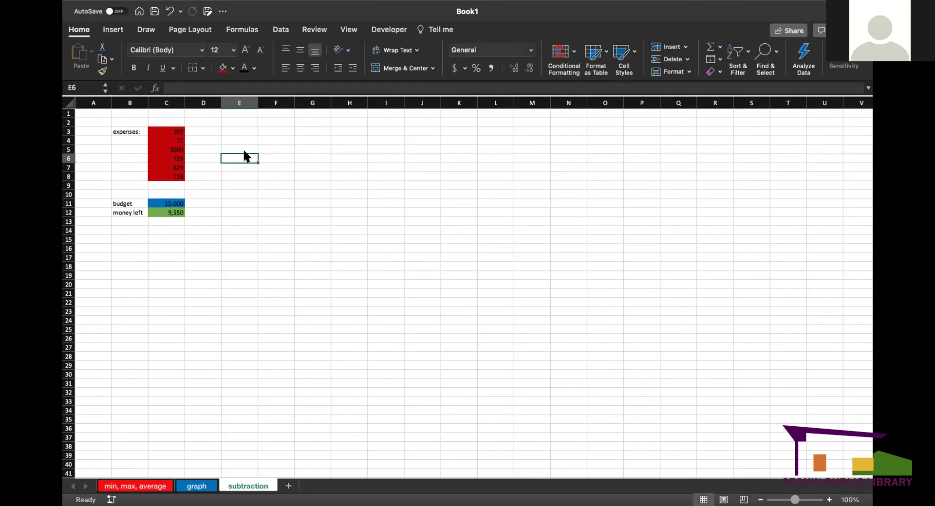
pyautogui.click(225, 139)
pyautogui.click(215, 138)
pyautogui.click(211, 175)
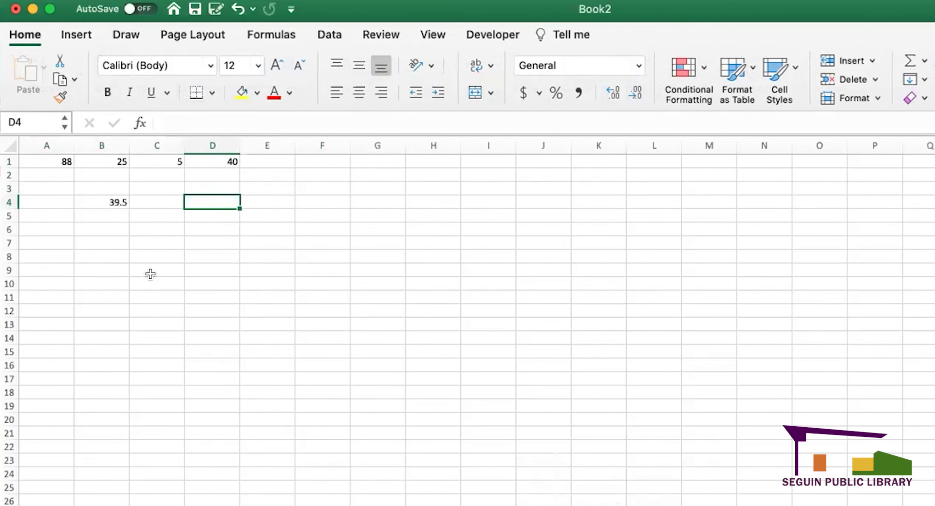
# - Enter a full name in G3 and apply Wrap Text to it
pyautogui.click(151, 271)
pyautogui.click(90, 241)
pyautogui.click(50, 240)
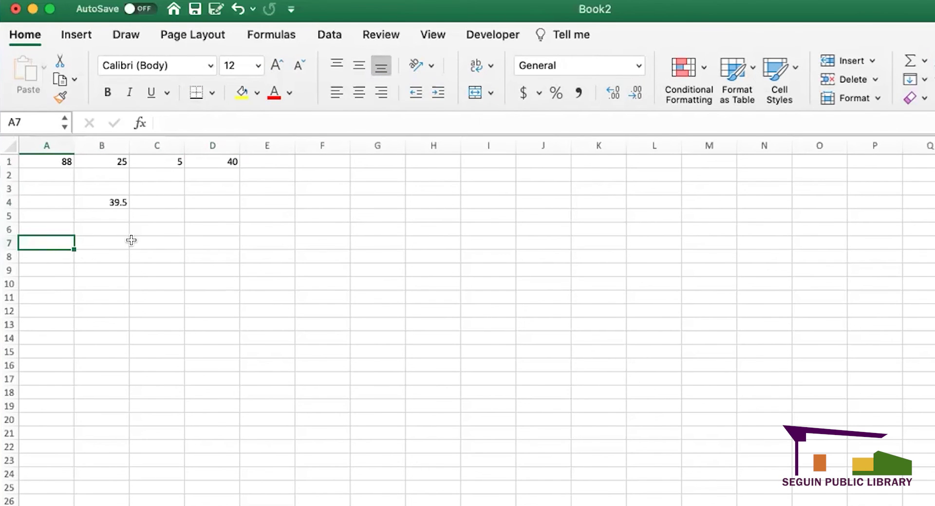
pyautogui.click(376, 188)
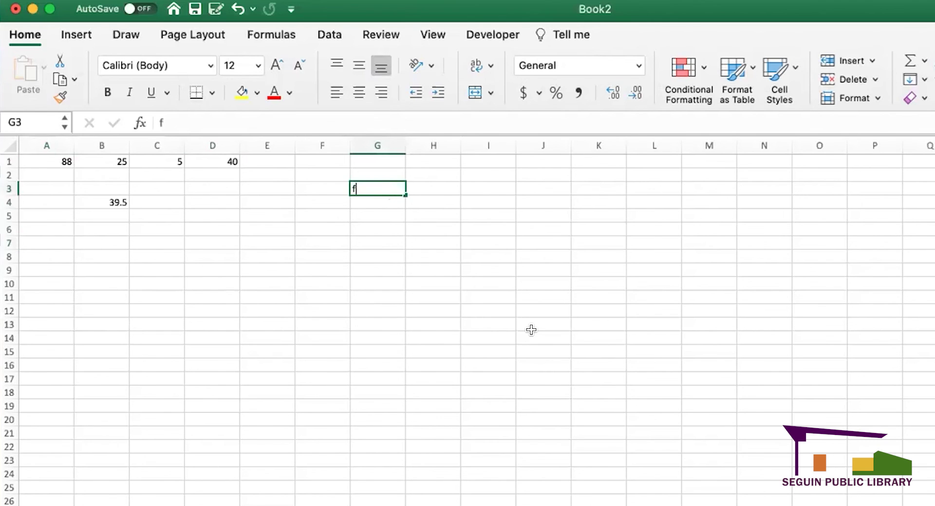
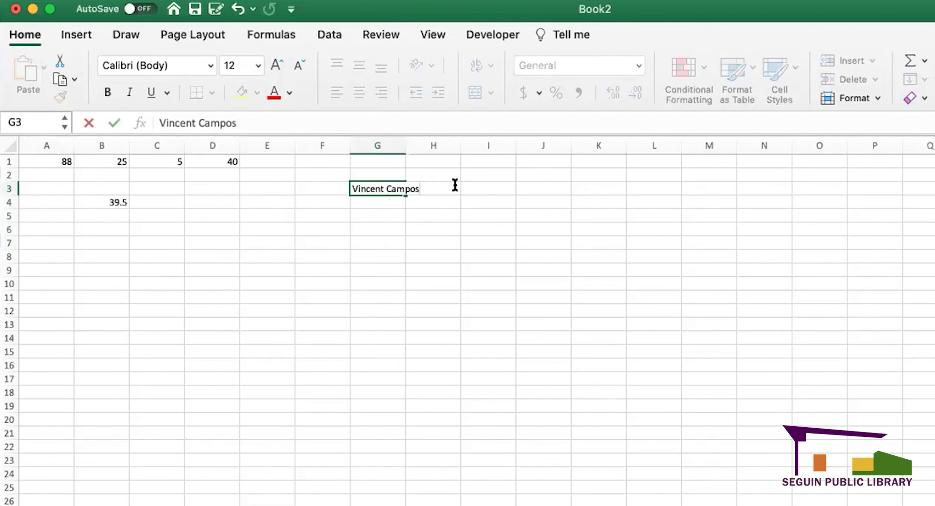
pyautogui.click(430, 227)
pyautogui.click(392, 188)
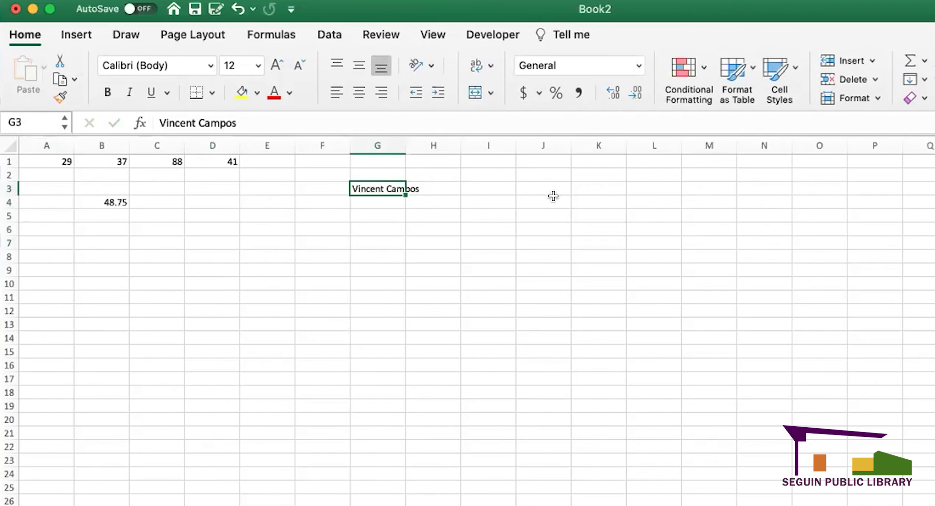
pyautogui.click(485, 67)
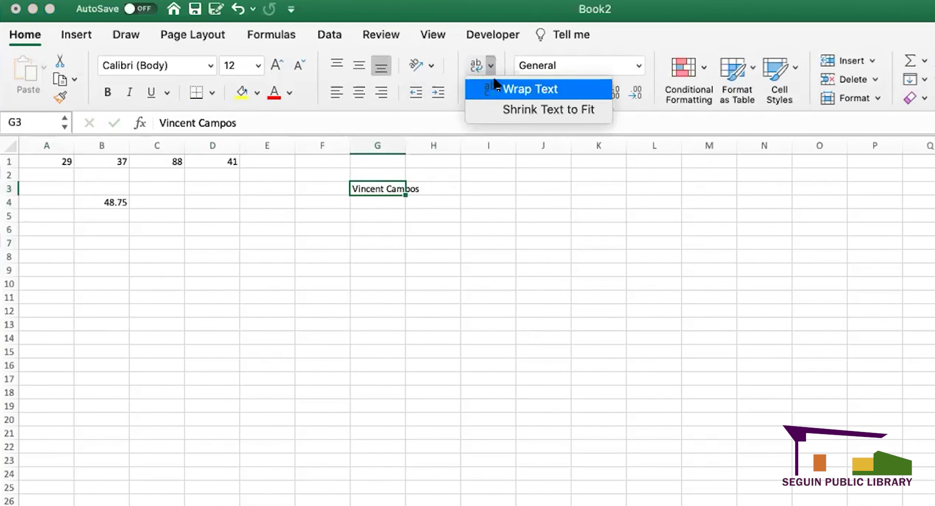
pyautogui.click(495, 83)
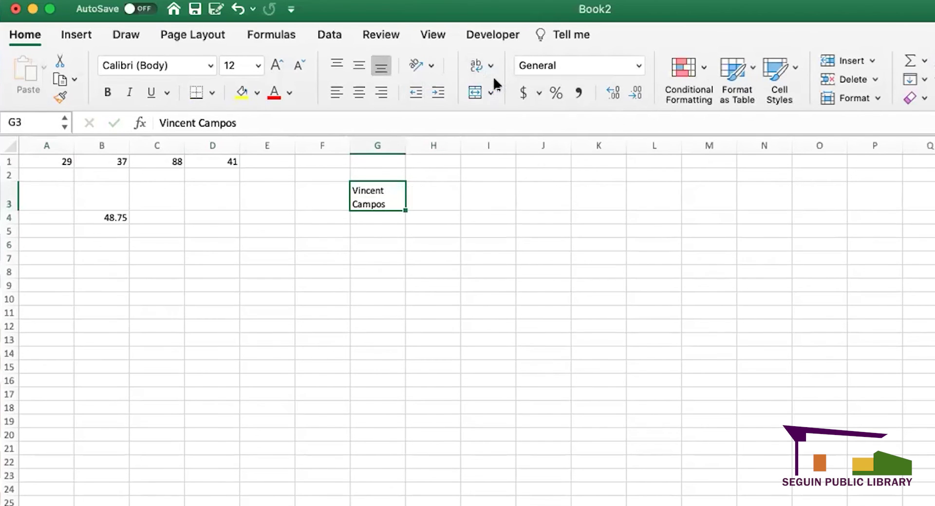
# - Edit the wrapped name in G3, then delete the cell's contents
pyautogui.doubleClick(393, 201)
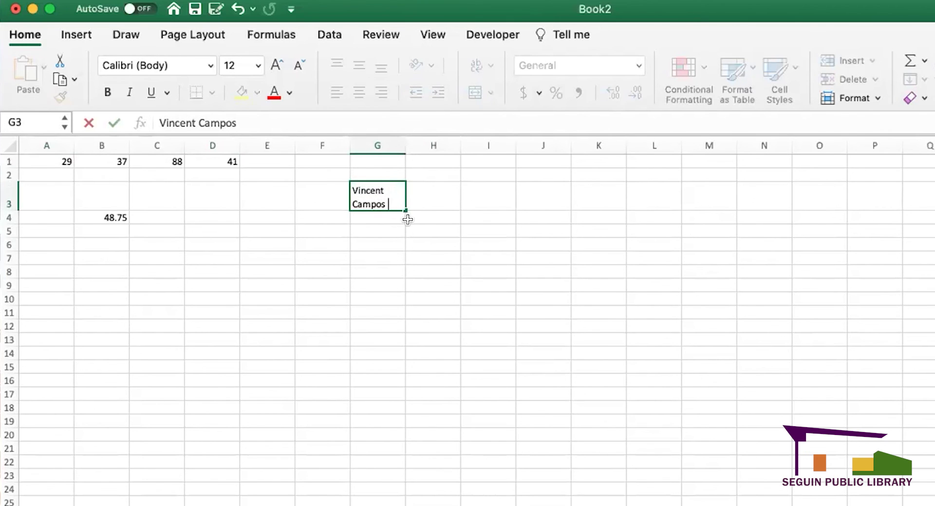
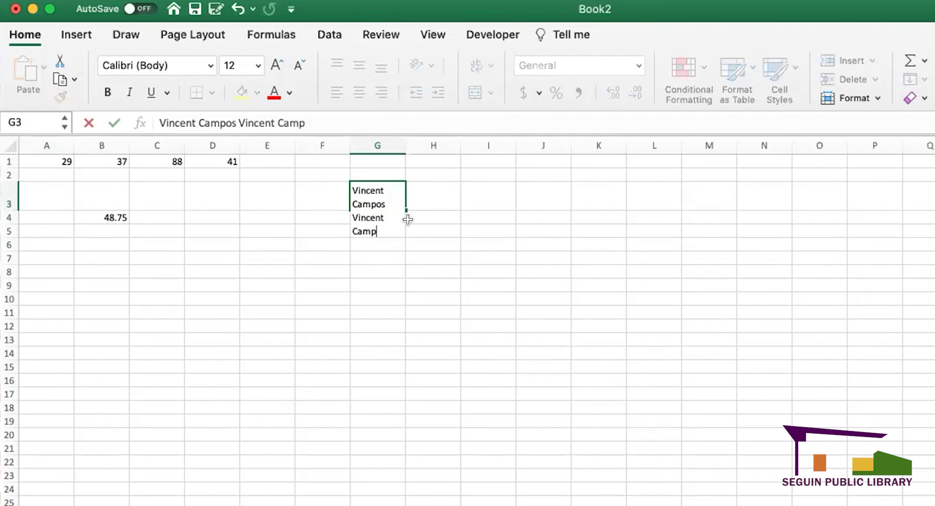
pyautogui.click(412, 256)
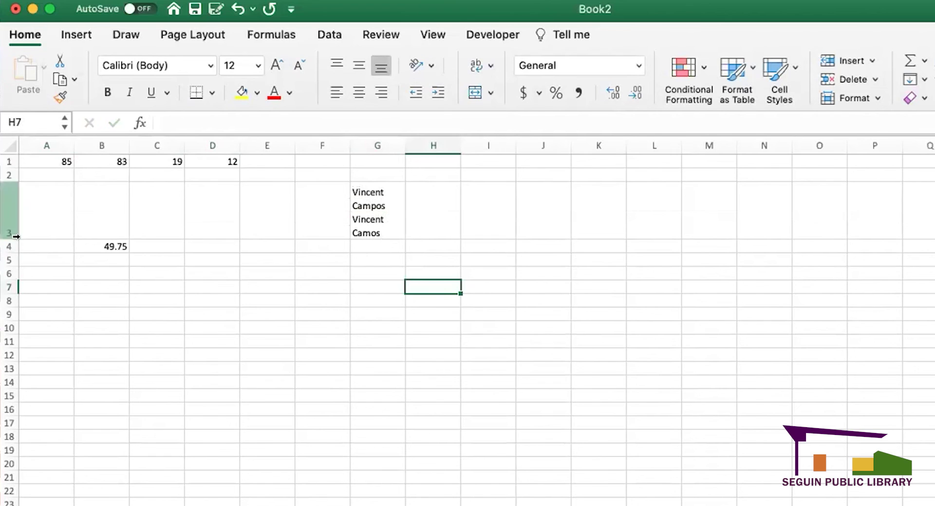
pyautogui.click(358, 213)
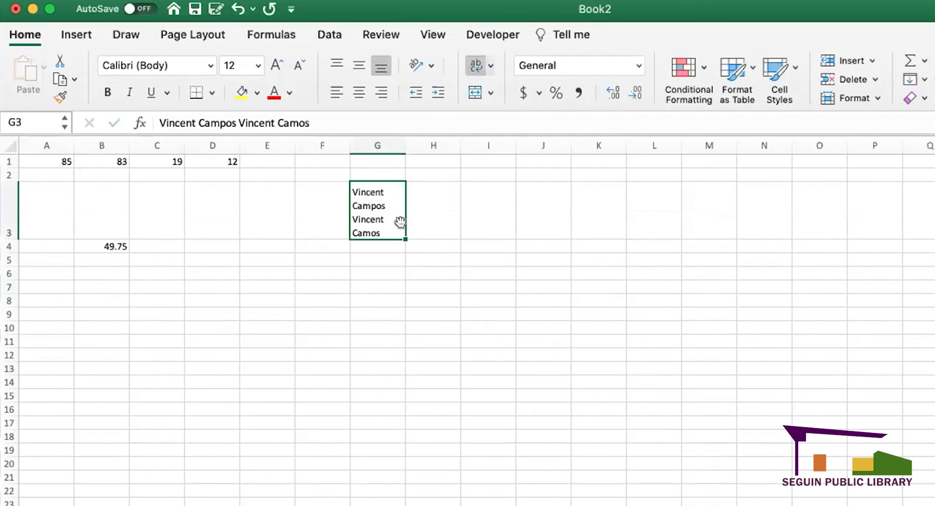
pyautogui.press('Delete')
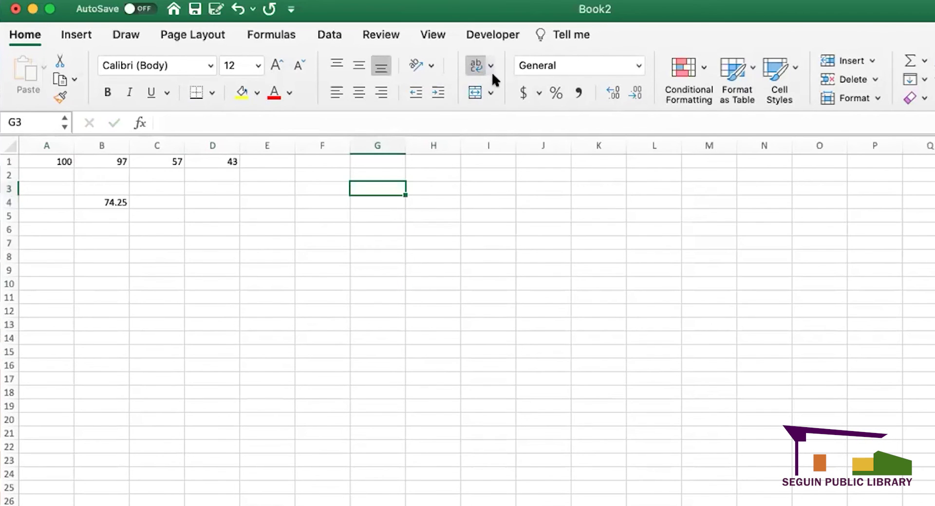
pyautogui.click(490, 92)
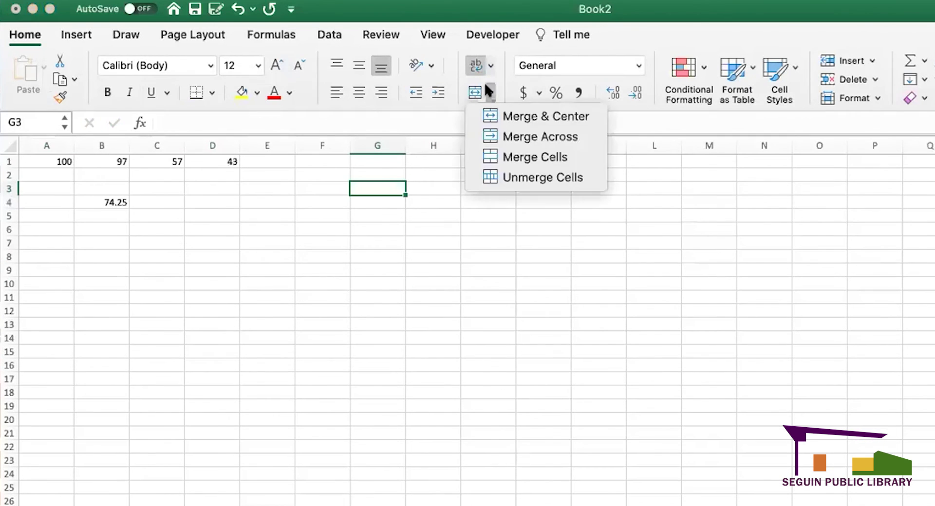
pyautogui.click(392, 330)
pyautogui.click(318, 199)
pyautogui.moveTo(317, 199); pyautogui.dragTo(424, 198)
pyautogui.click(243, 294)
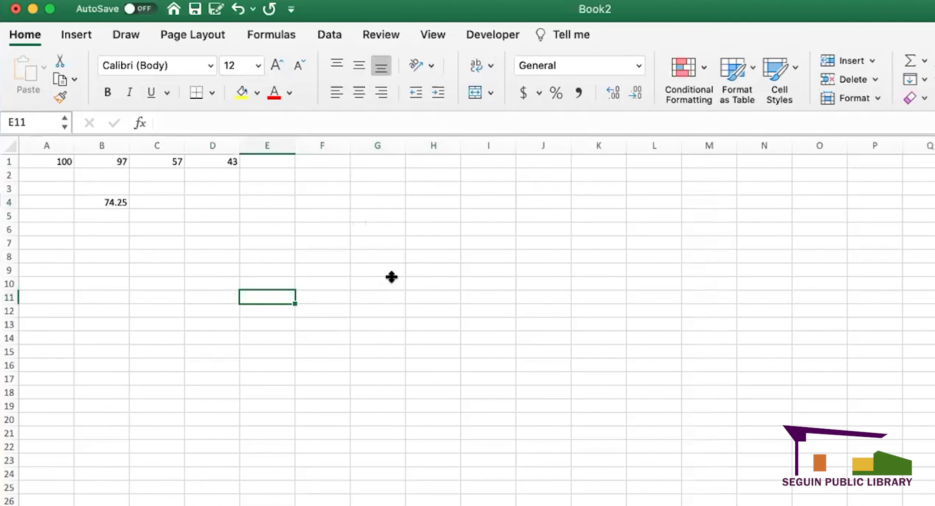
pyautogui.moveTo(508, 161); pyautogui.dragTo(593, 163)
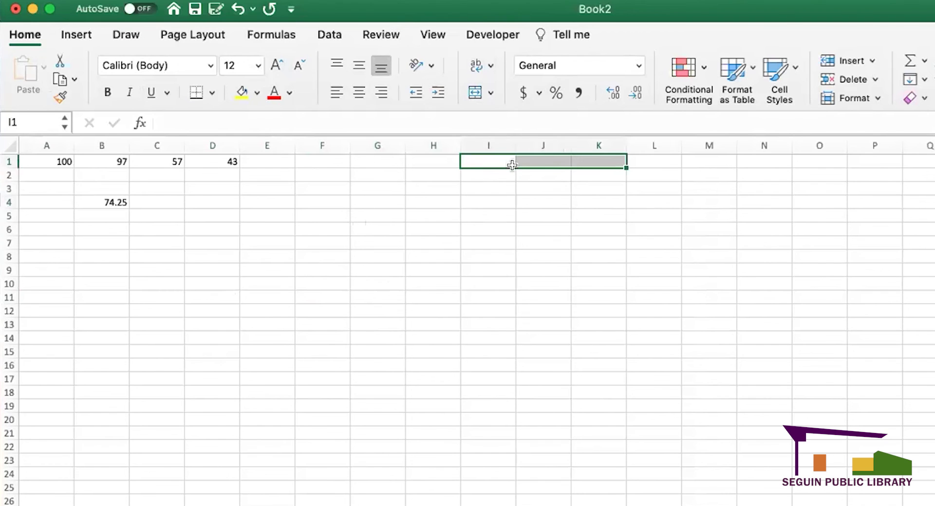
pyautogui.click(490, 92)
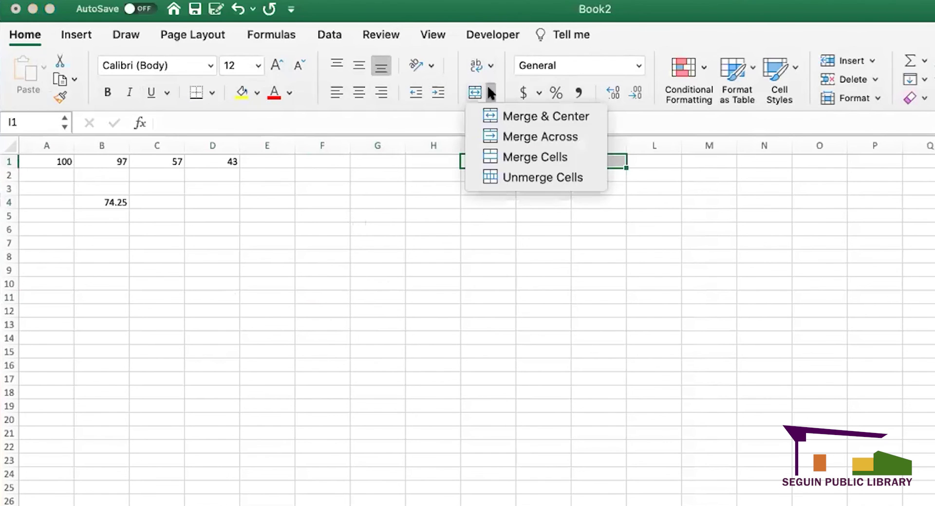
pyautogui.click(508, 116)
pyautogui.doubleClick(522, 154)
pyautogui.write('Vi')
pyautogui.write('Sp')
pyautogui.write('readsh')
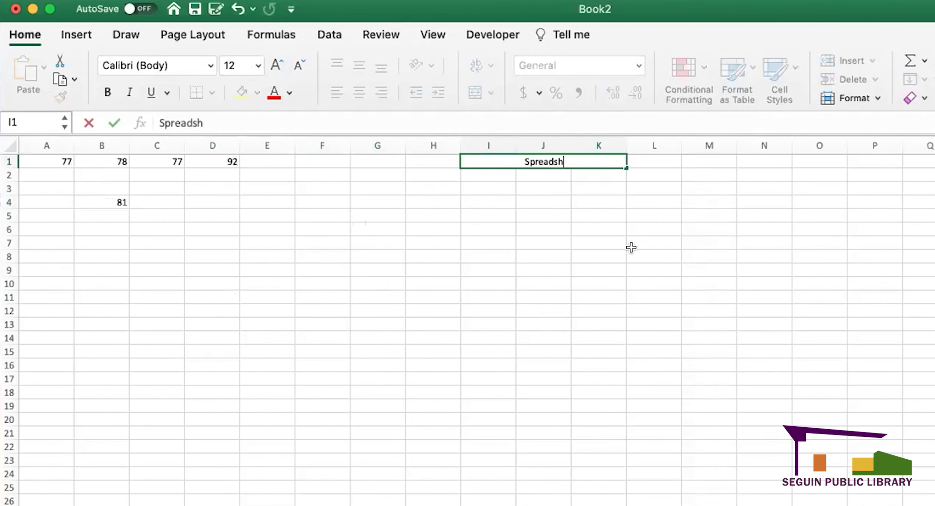
pyautogui.write('eets')
pyautogui.click(619, 251)
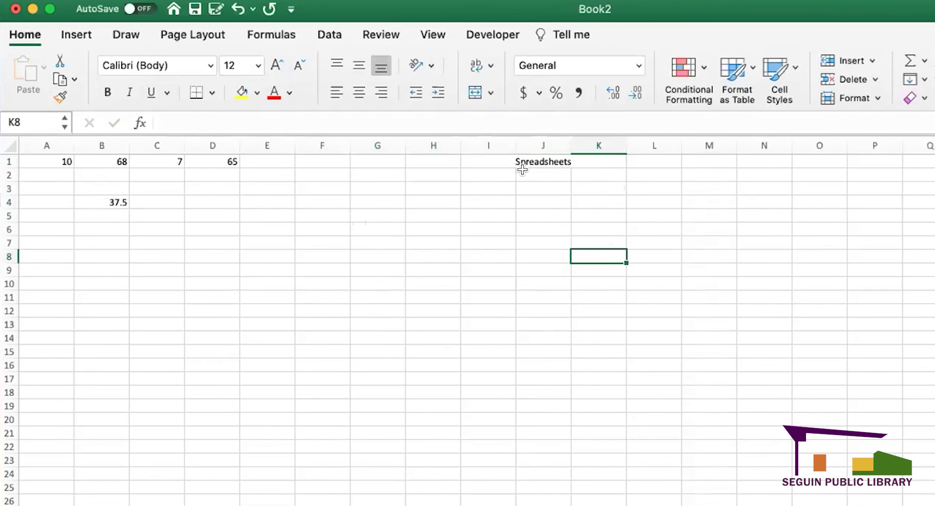
pyautogui.moveTo(493, 174); pyautogui.dragTo(616, 267)
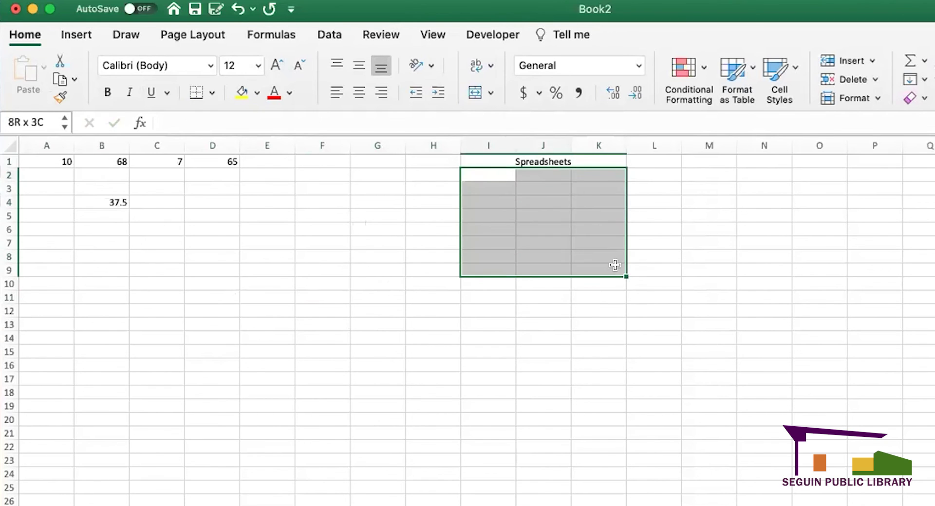
pyautogui.click(659, 253)
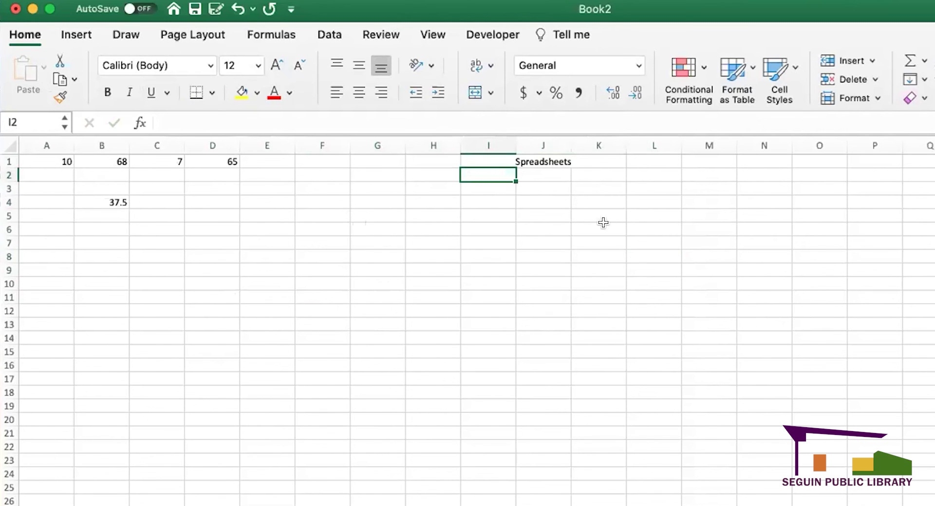
pyautogui.click(750, 67)
pyautogui.press('Escape')
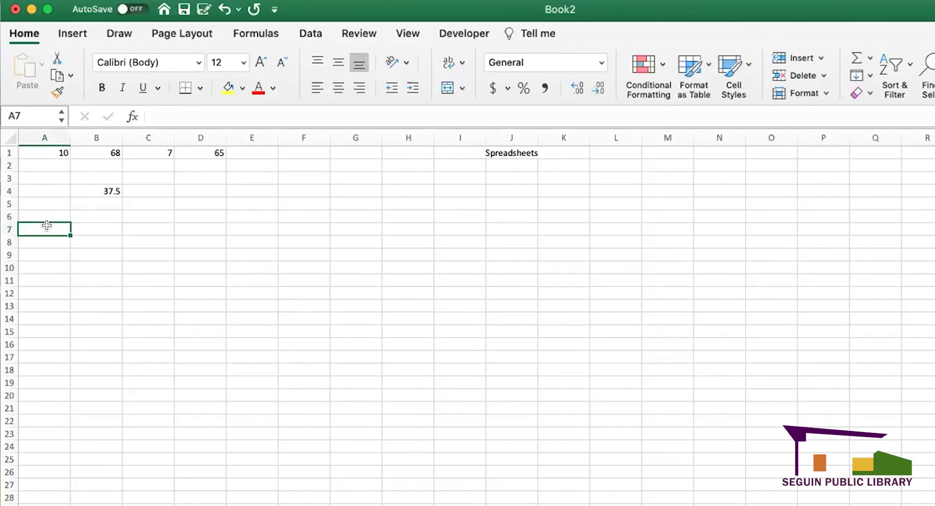
# - Type first names down column A from A7, correcting the misspelled name in A8
pyautogui.write('Bella')
pyautogui.press('Return')
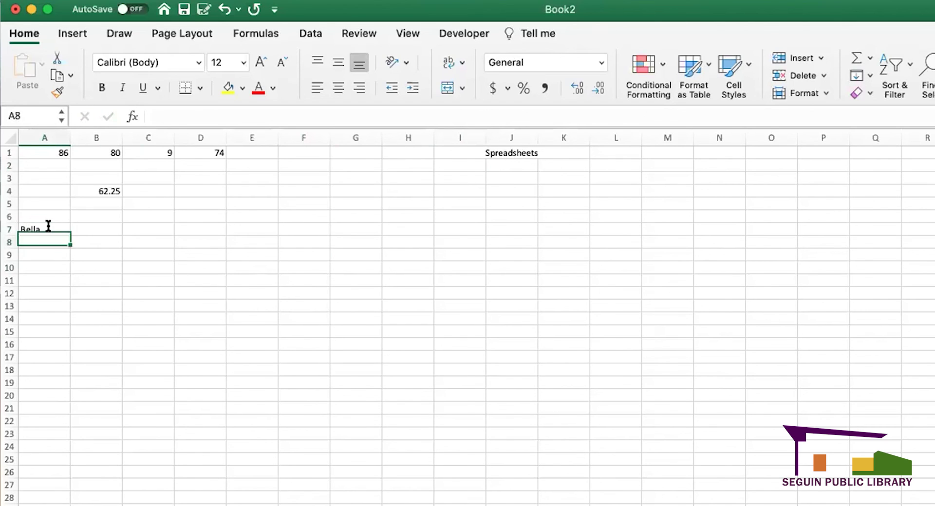
pyautogui.write('Mariels')
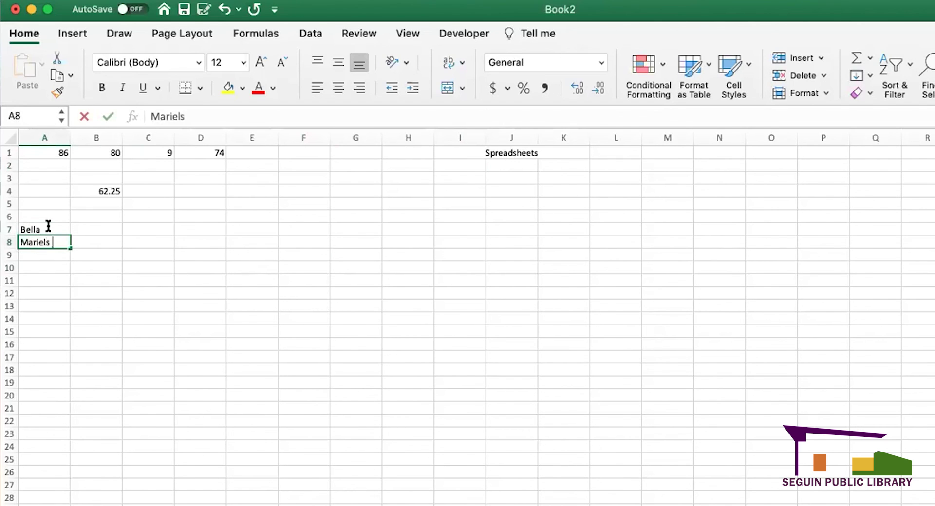
pyautogui.press('Return')
pyautogui.doubleClick(51, 241)
pyautogui.press('BackSpace')
pyautogui.write('a')
pyautogui.press('Return')
pyautogui.write('Tra')
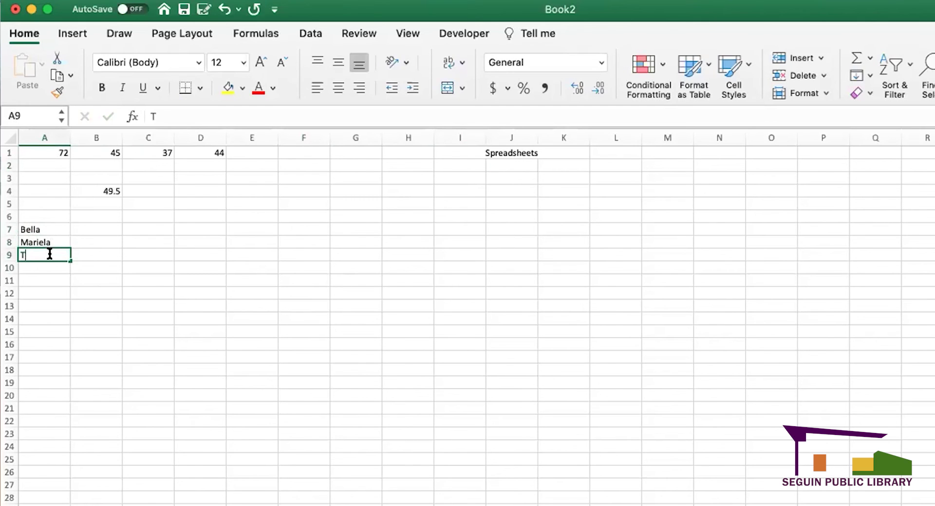
pyautogui.write('cy')
pyautogui.press('Return')
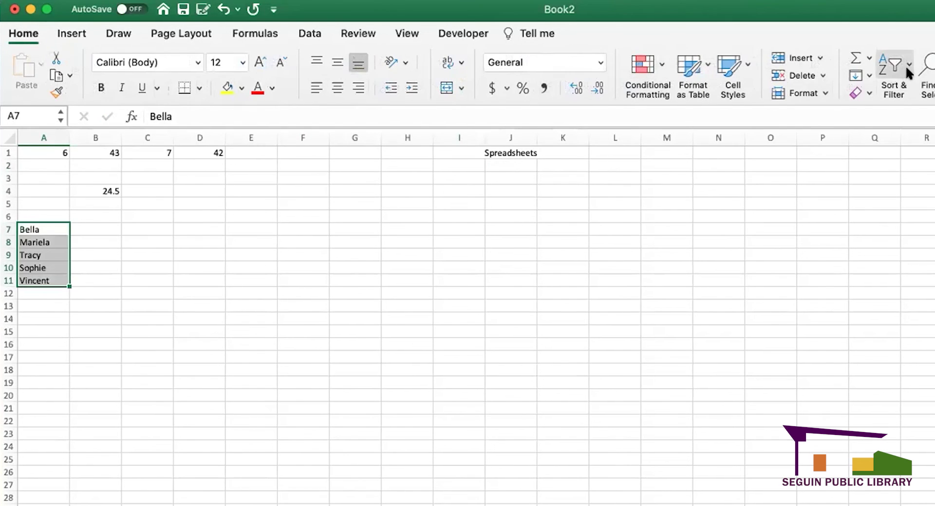
# - Sort the names in A7:A11 from A to Z
pyautogui.click(904, 72)
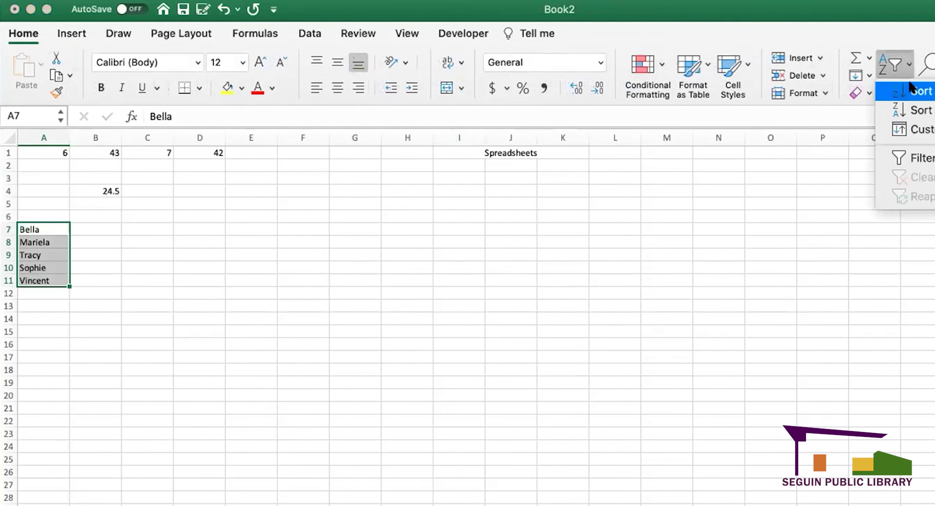
pyautogui.click(909, 84)
pyautogui.click(101, 268)
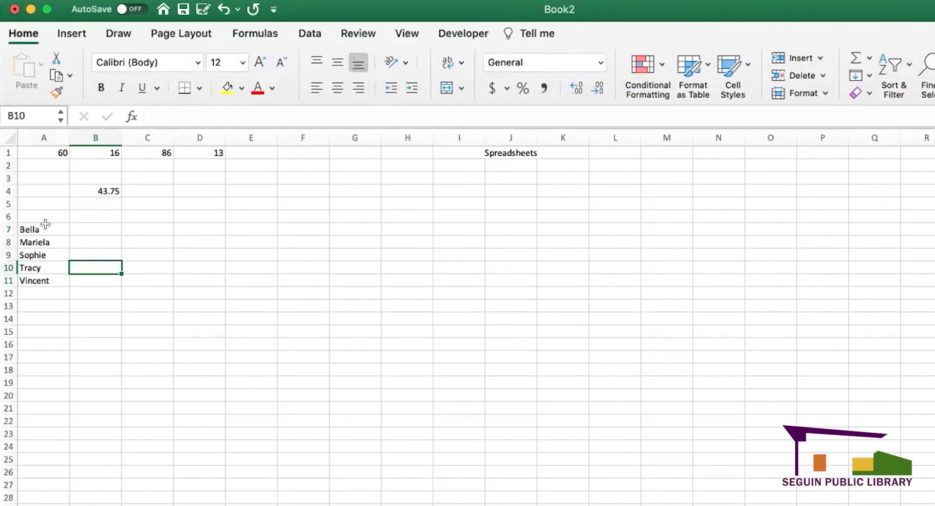
# - Type the five first names into D7:D11, fixing typos along the way
pyautogui.click(112, 231)
pyautogui.click(197, 236)
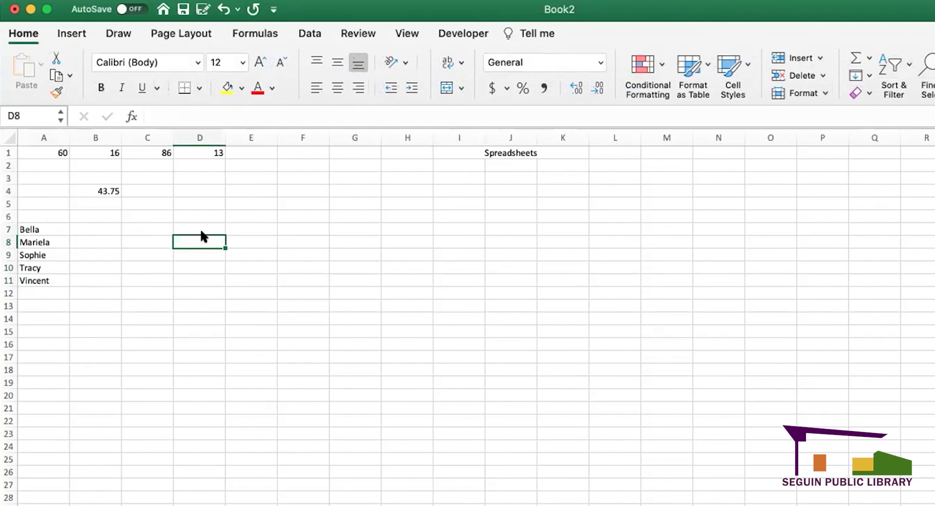
pyautogui.click(200, 223)
pyautogui.write('Vincent')
pyautogui.press('Return')
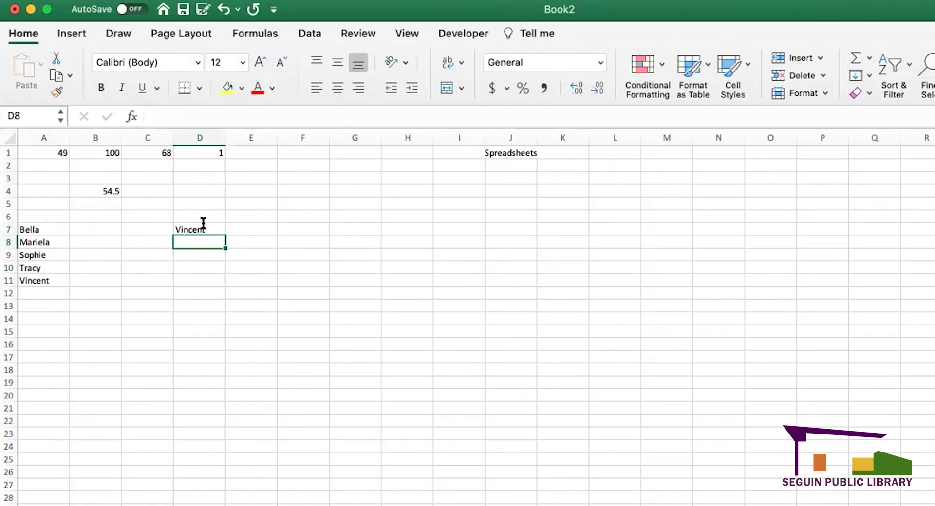
pyautogui.write('Sphh')
pyautogui.press('BackSpace')
pyautogui.press('BackSpace')
pyautogui.press('BackSpace')
pyautogui.write('ph')
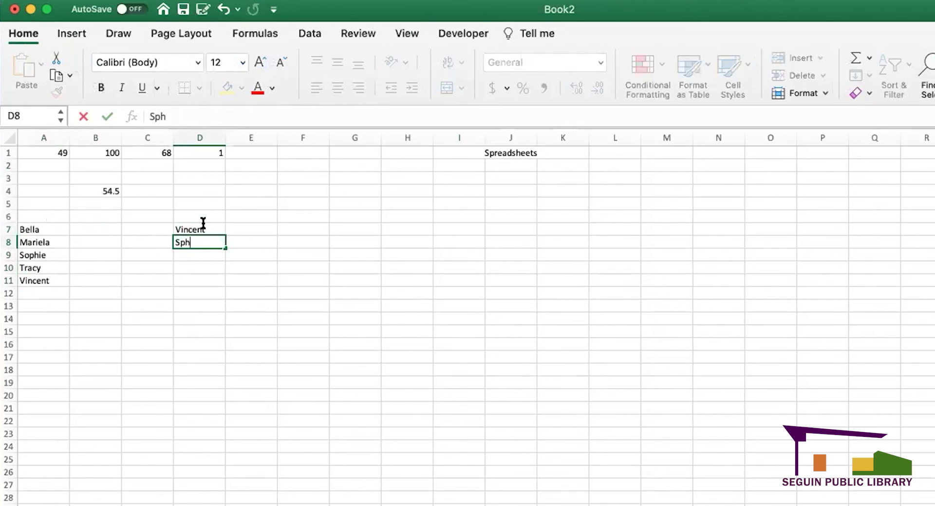
pyautogui.press('BackSpace')
pyautogui.press('BackSpace')
pyautogui.write('ophie')
pyautogui.press('Return')
pyautogui.write('Tracy')
pyautogui.press('Return')
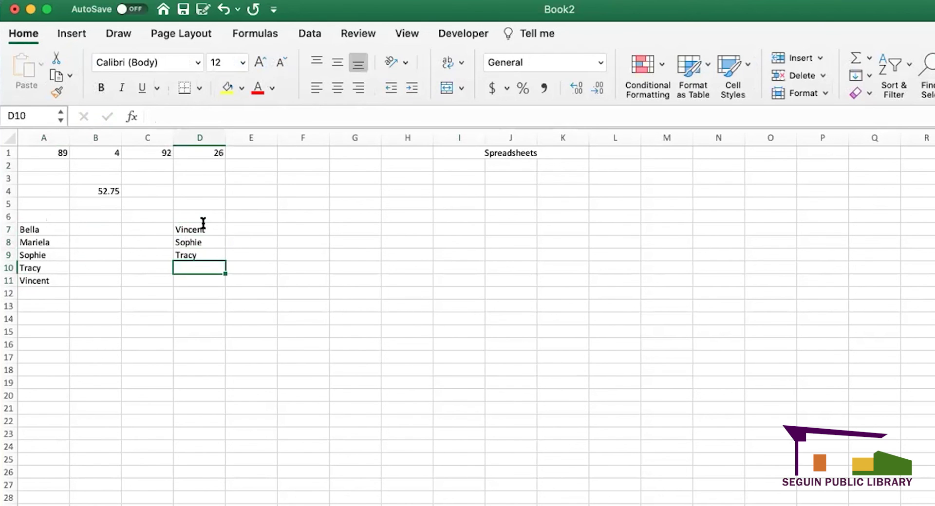
pyautogui.write('Bella')
pyautogui.press('Return')
pyautogui.write('Mai')
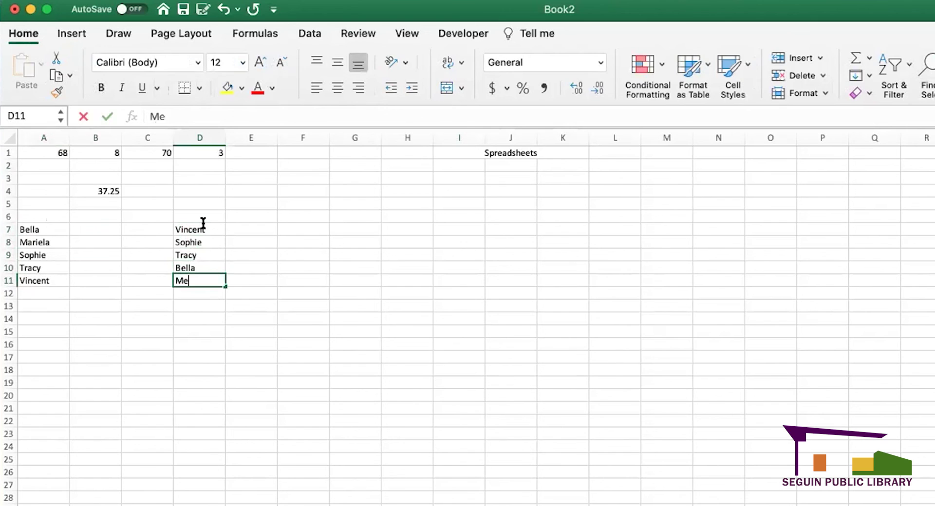
pyautogui.write('iela')
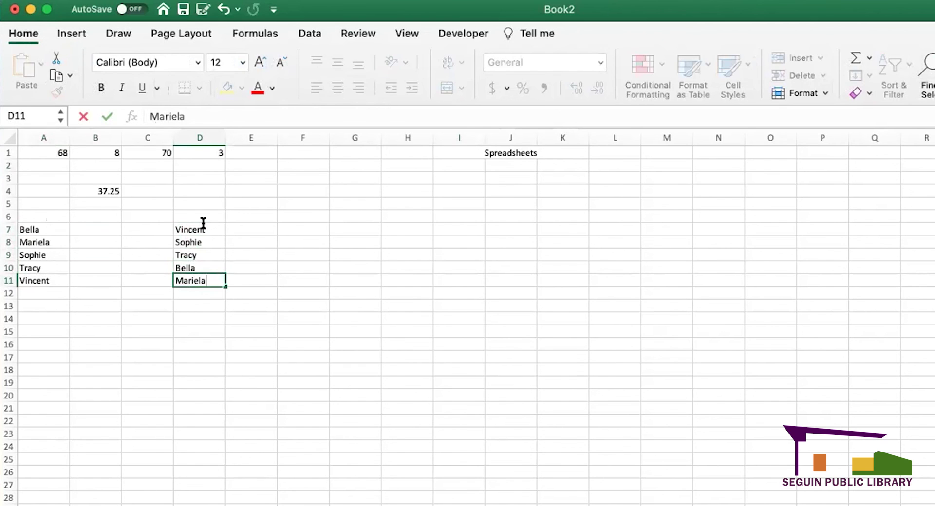
pyautogui.click(259, 226)
# - Enter the numbers 1, 5, 3, 4 and 2 into E7:E11
pyautogui.write('1')
pyautogui.press('Return')
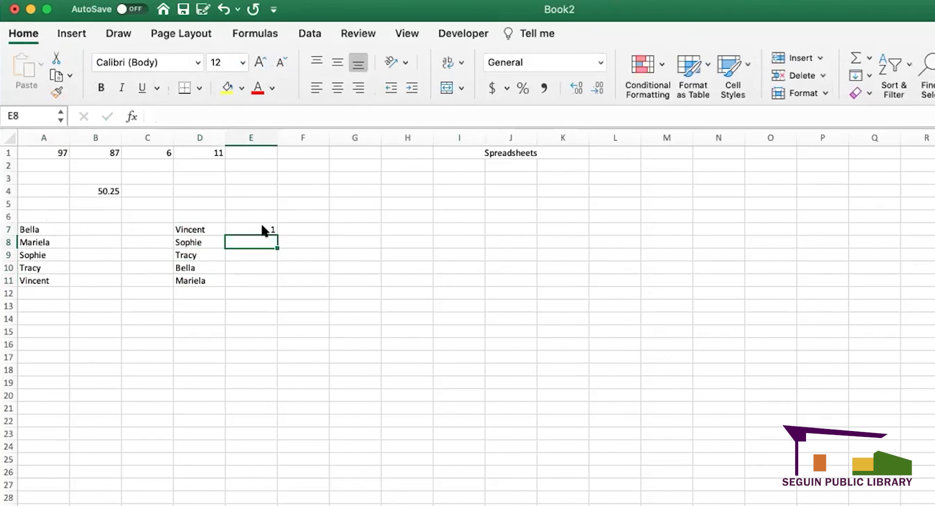
pyautogui.write('5')
pyautogui.press('Return')
pyautogui.write('3')
pyautogui.press('Return')
pyautogui.write('4')
pyautogui.press('Return')
pyautogui.write('2')
pyautogui.press('Return')
# - Sort D7:E11 alphabetically by name
pyautogui.moveTo(200, 223); pyautogui.dragTo(263, 281)
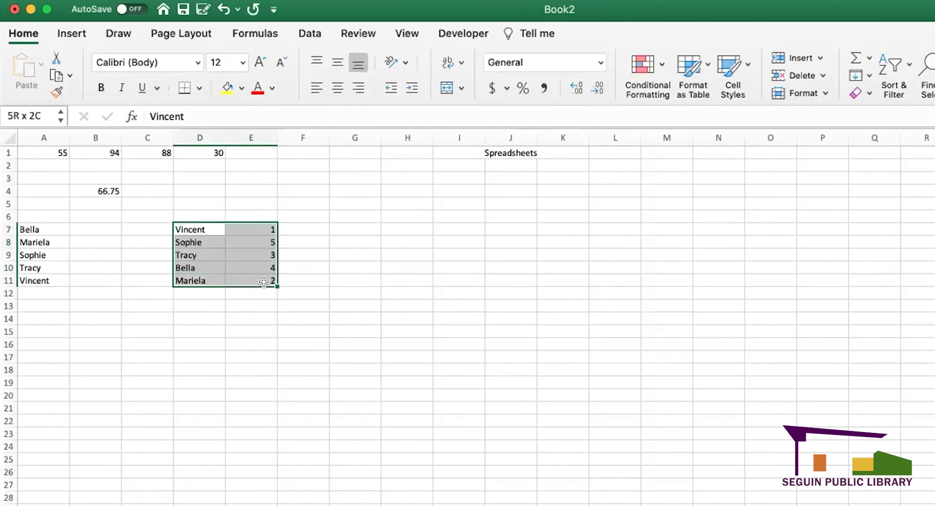
pyautogui.click(897, 66)
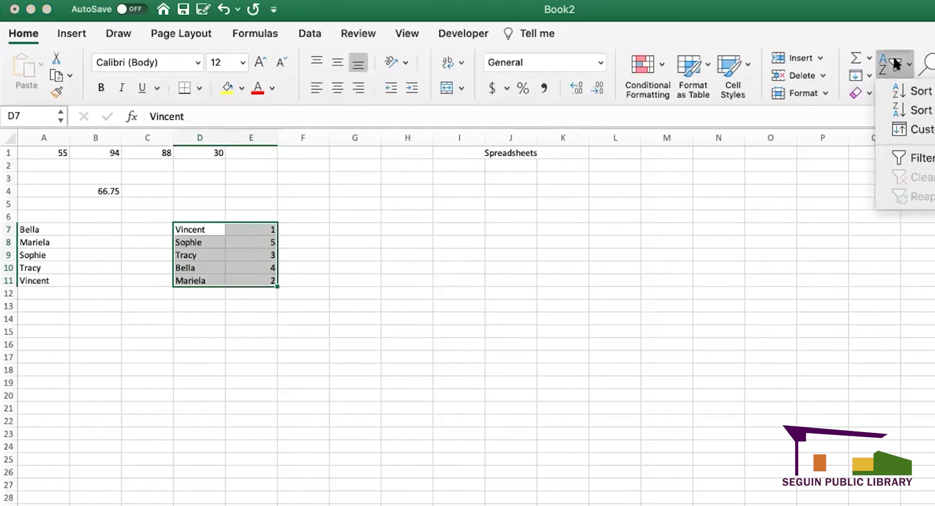
pyautogui.click(897, 90)
pyautogui.click(700, 282)
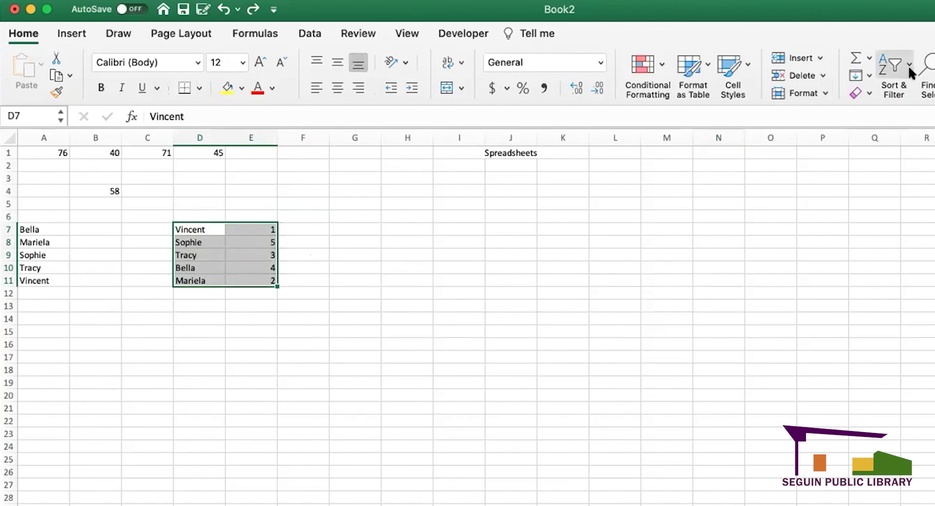
# - Sort the D7:E11 list A to Z by name
pyautogui.click(908, 65)
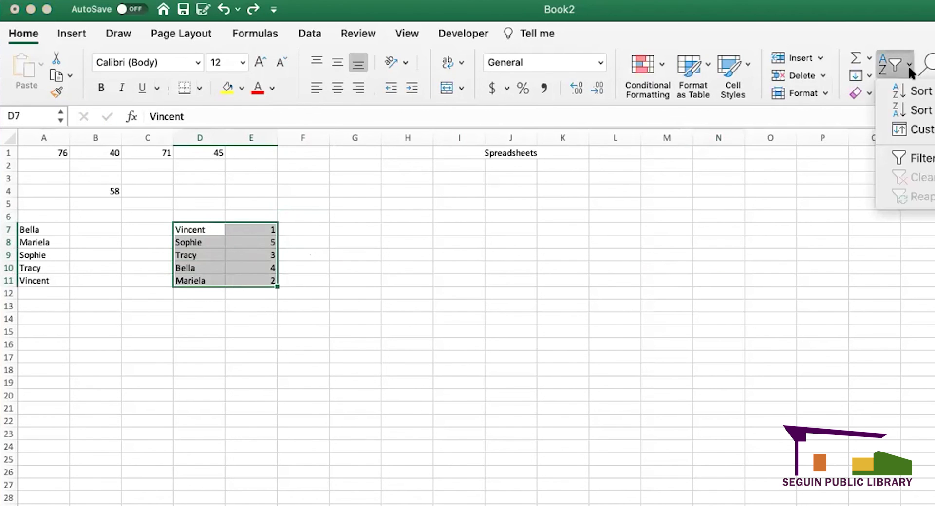
pyautogui.click(918, 92)
pyautogui.click(495, 262)
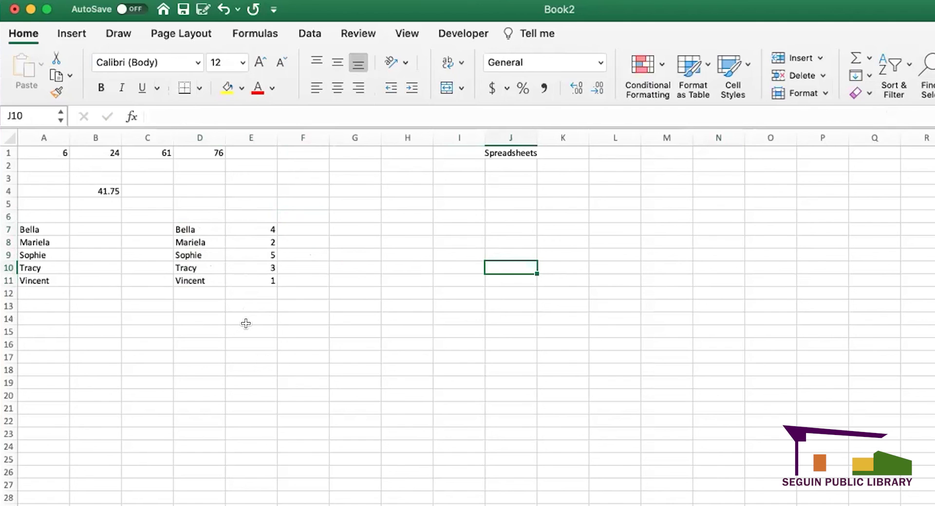
# - Sort the H7:I11 list by number from smallest to largest
pyautogui.click(461, 214)
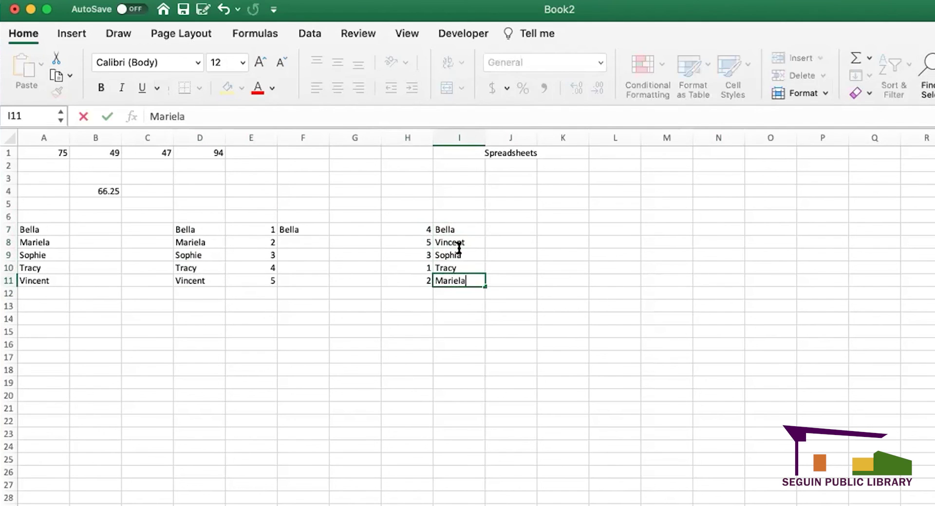
pyautogui.moveTo(424, 227); pyautogui.dragTo(479, 282)
pyautogui.click(903, 65)
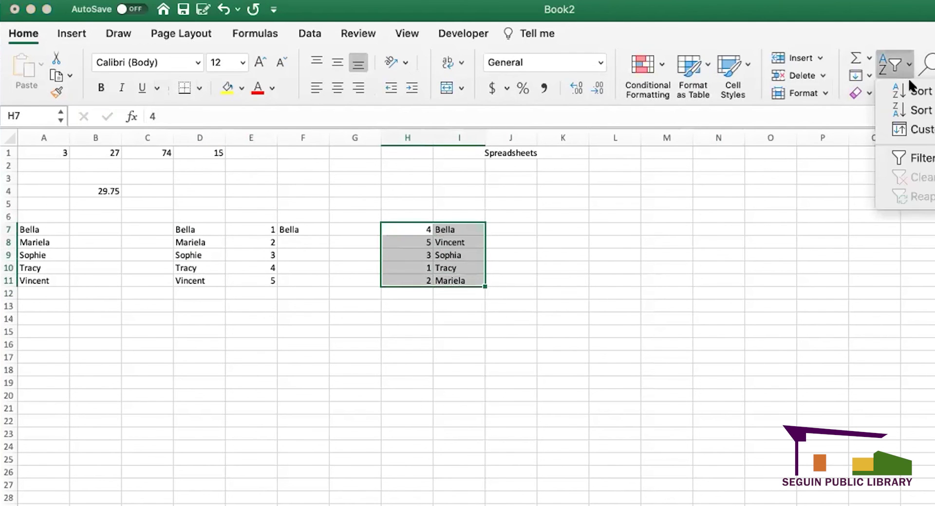
pyautogui.click(906, 92)
pyautogui.click(550, 253)
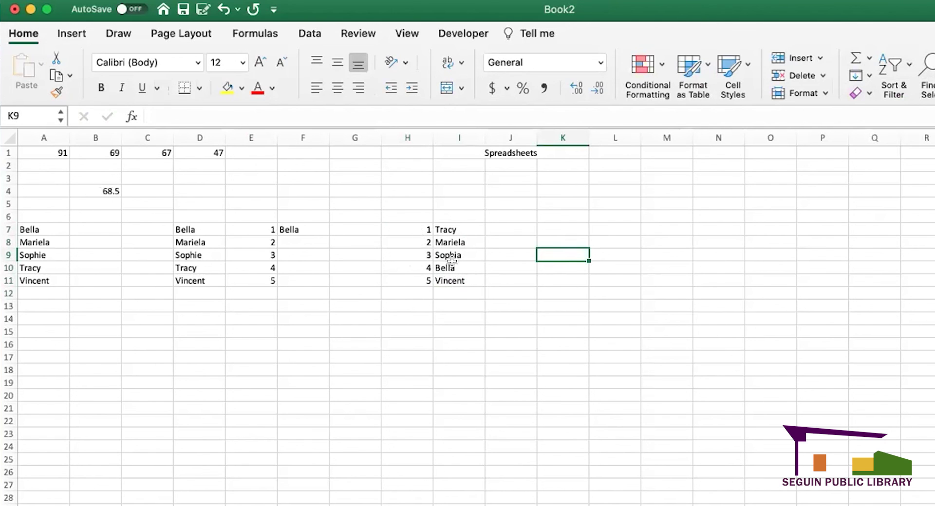
pyautogui.click(487, 328)
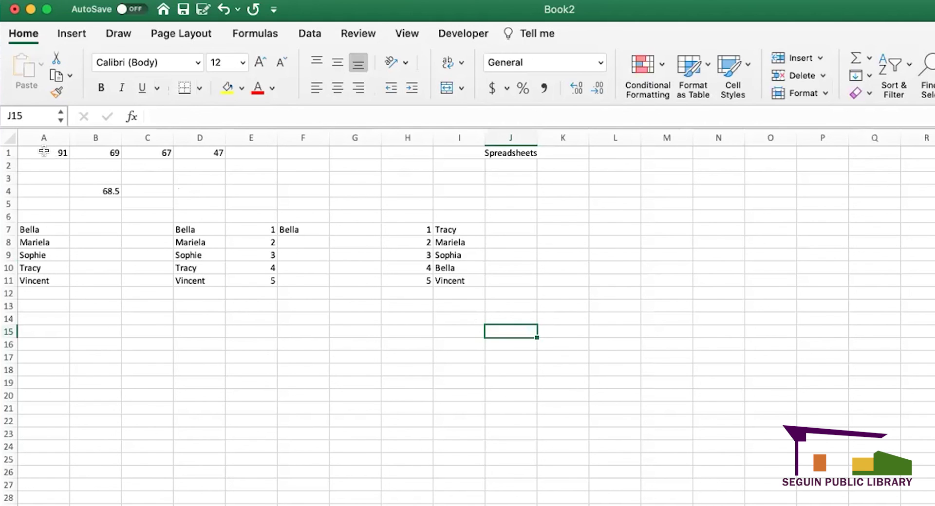
# - Scroll through the sample sheet, then start a new blank workbook, Book1
pyautogui.scroll(-3, 858, 399)
pyautogui.scroll(-4, 261, 286)
pyautogui.scroll(7, 261, 286)
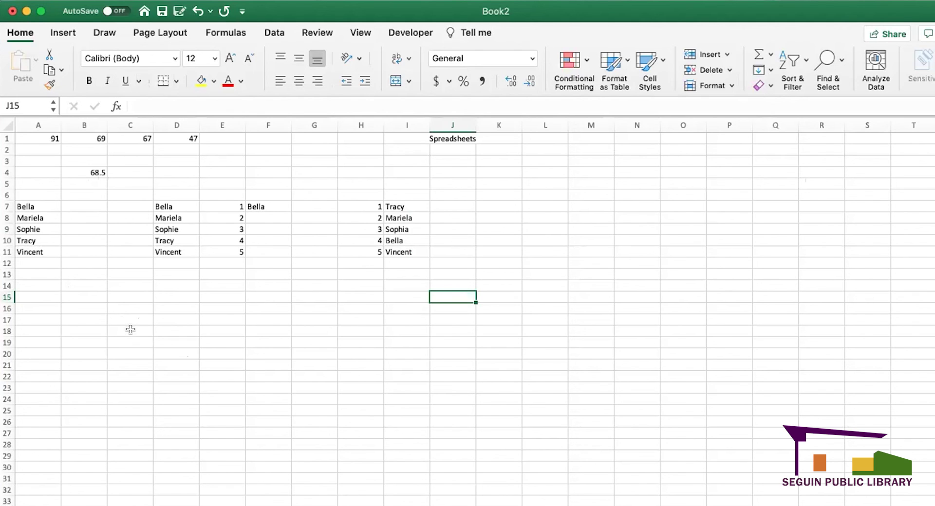
pyautogui.click(222, 340)
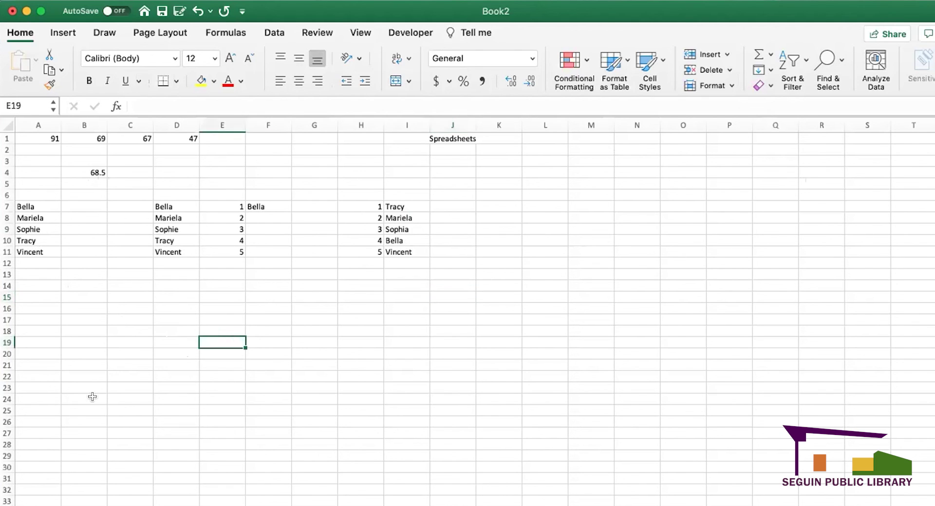
pyautogui.click(113, 299)
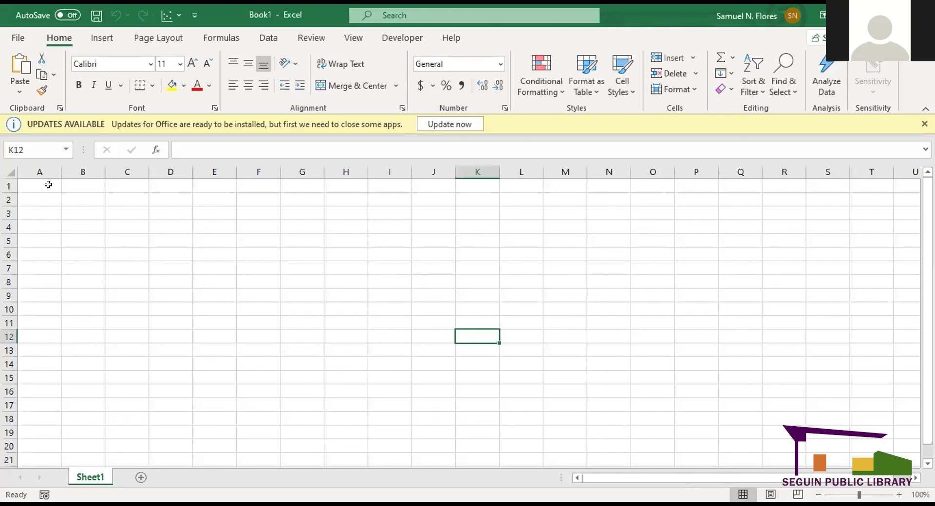
# - Enter 'april' in A1 and fill the weekday headings Monday to Sunday across row 2
pyautogui.click(48, 185)
pyautogui.write('april')
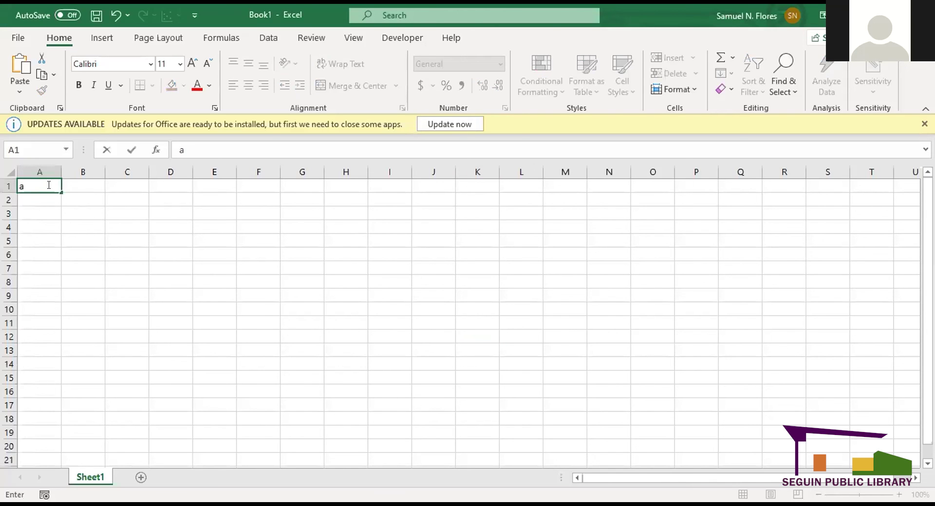
pyautogui.click(42, 199)
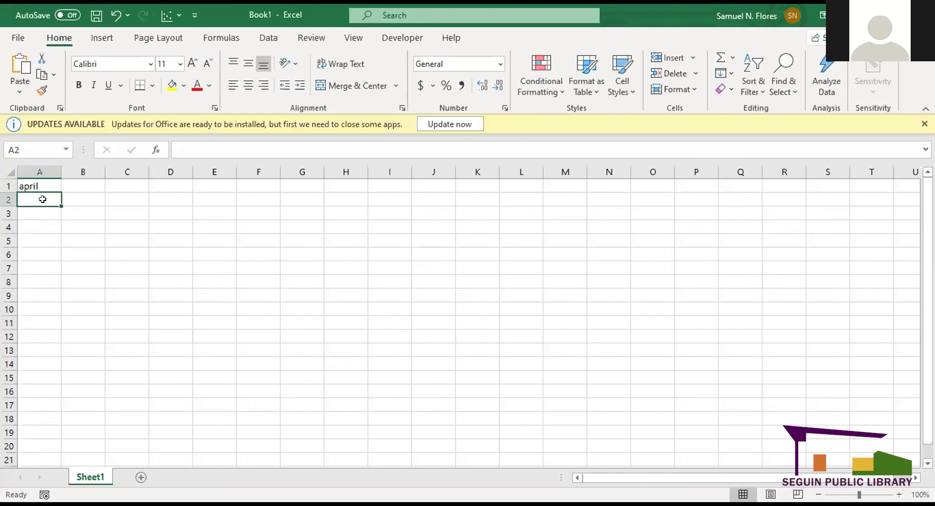
pyautogui.write('Monay')
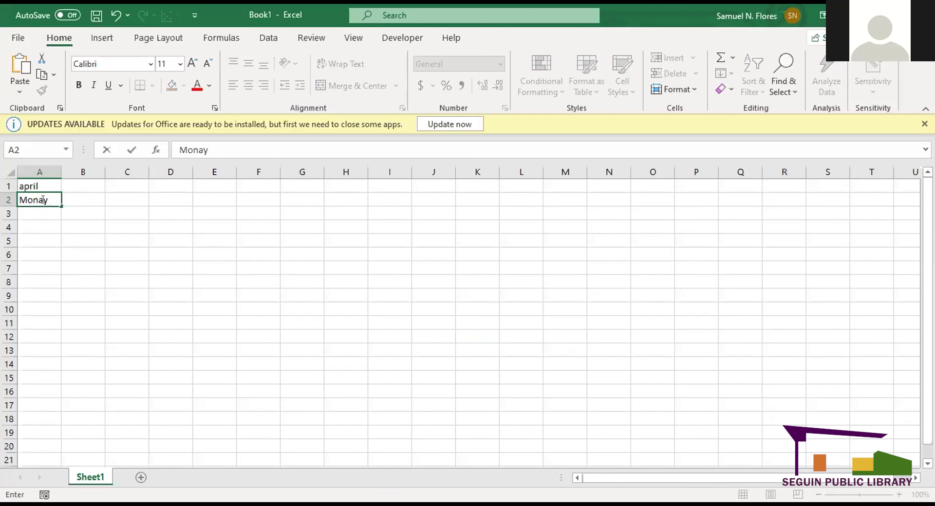
pyautogui.press('BackSpace')
pyautogui.press('BackSpace')
pyautogui.write('day')
pyautogui.hotkey('ctrl', 'Return')
pyautogui.moveTo(59, 201); pyautogui.dragTo(305, 195)
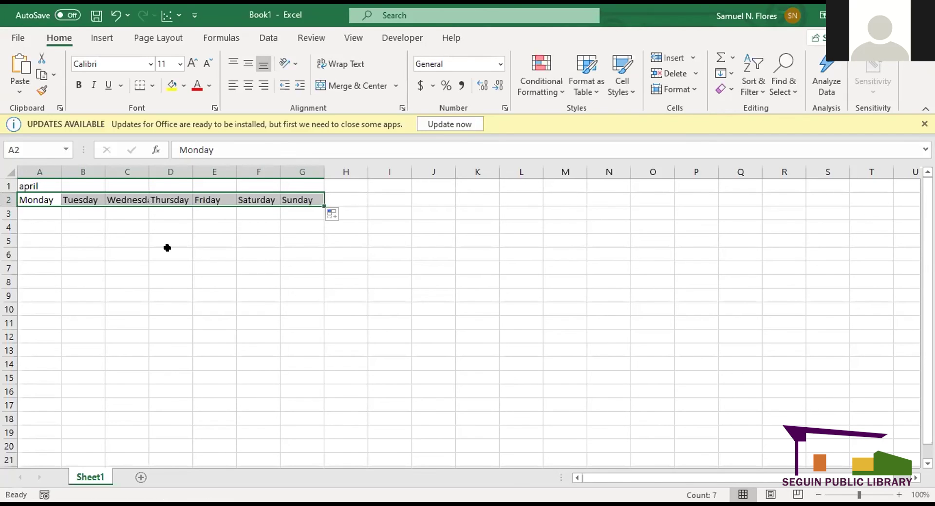
# - Fill the first week with dates 1 to 4 in D3:G3 using Fill Series
pyautogui.click(168, 210)
pyautogui.write('1')
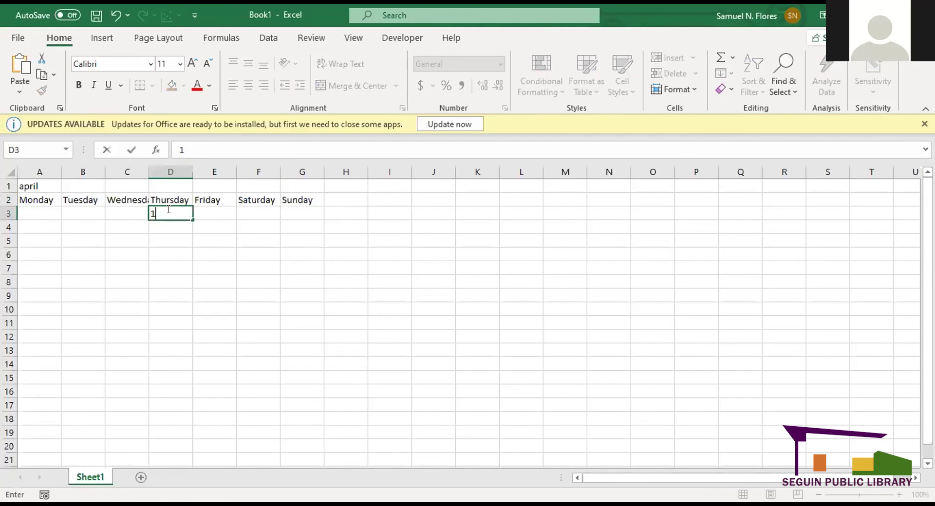
pyautogui.press('Return')
pyautogui.click(185, 217)
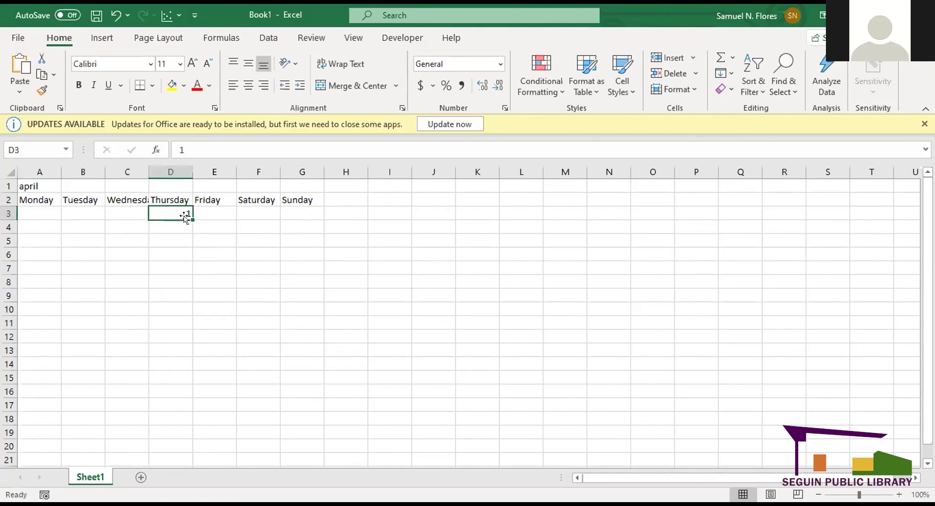
pyautogui.moveTo(192, 219); pyautogui.dragTo(305, 209)
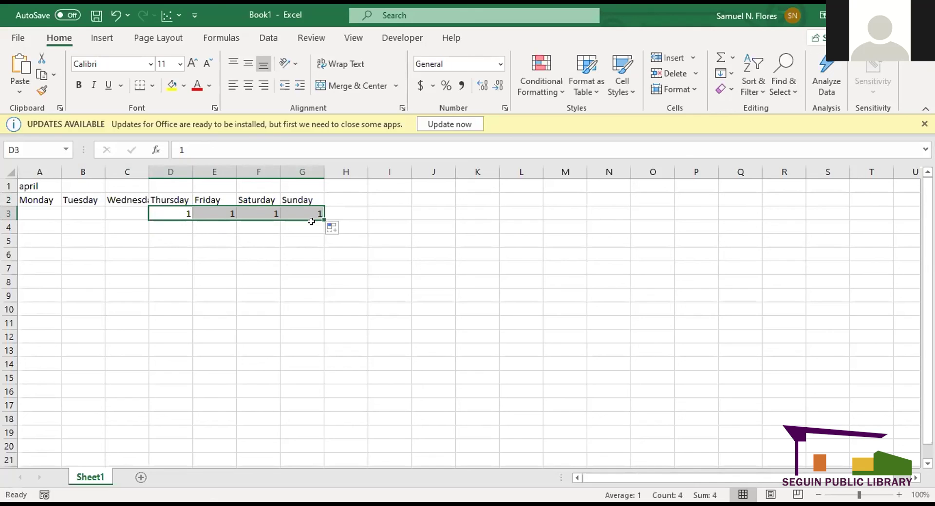
pyautogui.click(335, 228)
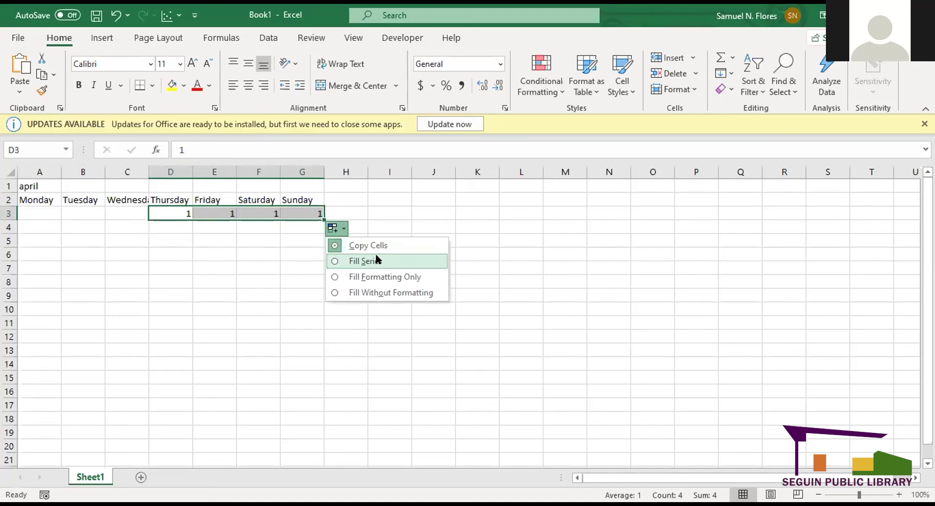
pyautogui.click(336, 262)
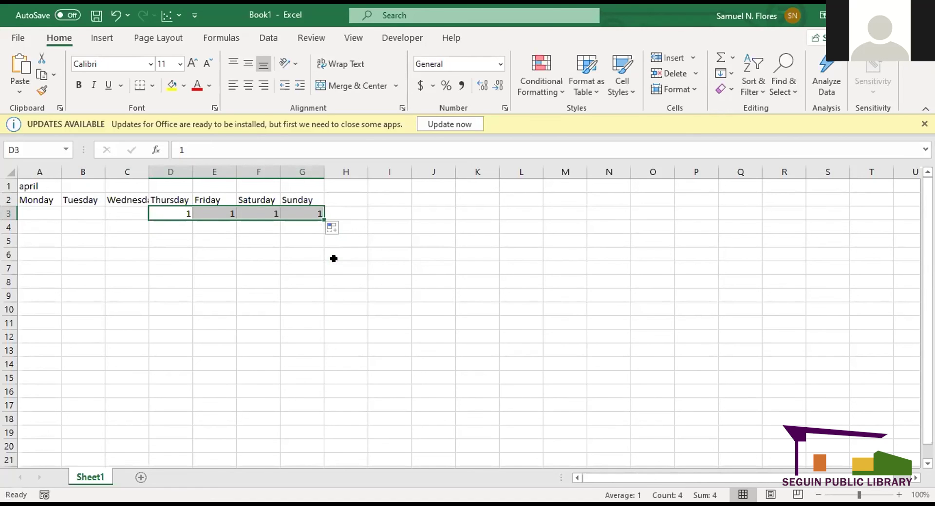
pyautogui.click(259, 241)
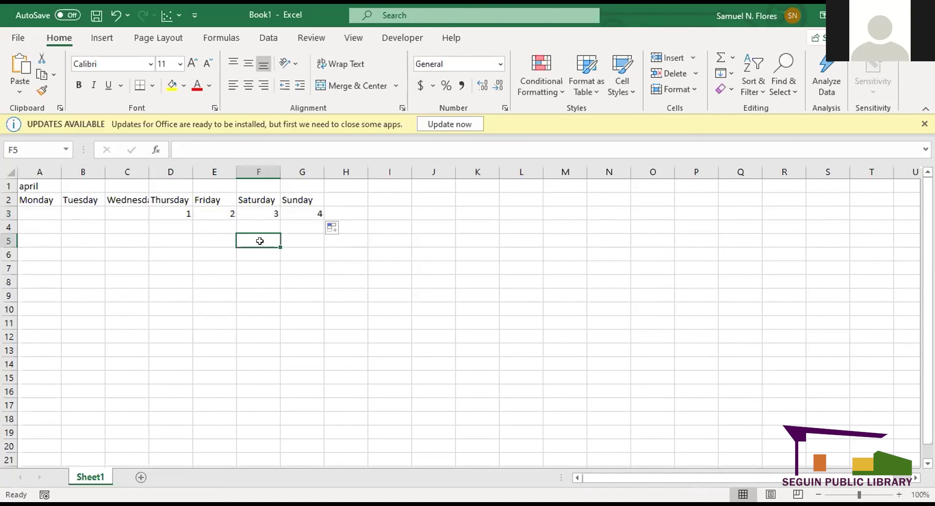
# - Enter 5 in A4 and fill the third week with dates 12 to 18
pyautogui.click(41, 227)
pyautogui.write('5')
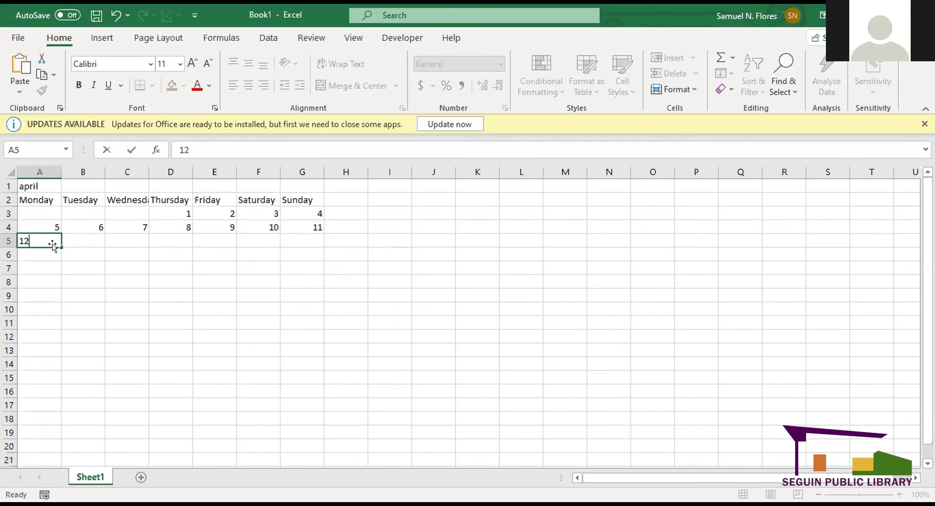
pyautogui.press('Return')
pyautogui.click(53, 241)
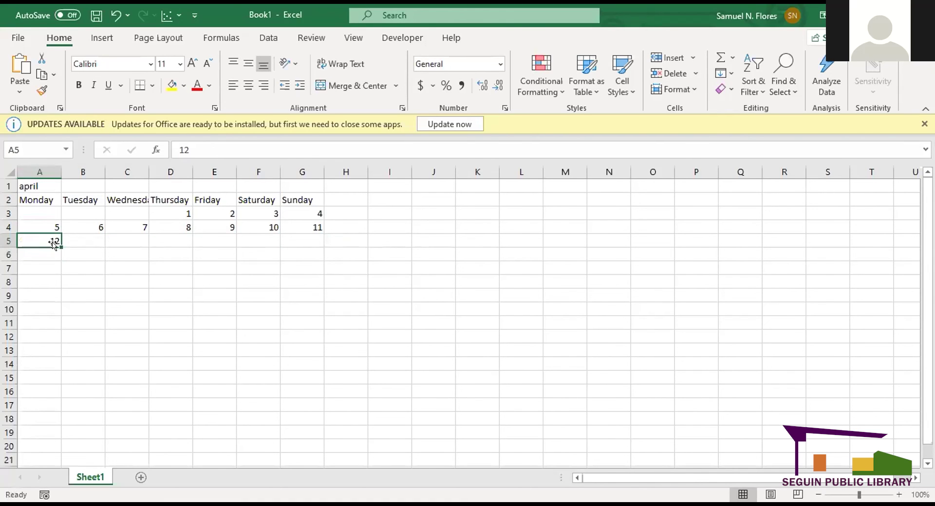
pyautogui.moveTo(61, 247); pyautogui.dragTo(93, 241)
pyautogui.moveTo(93, 241); pyautogui.dragTo(302, 241)
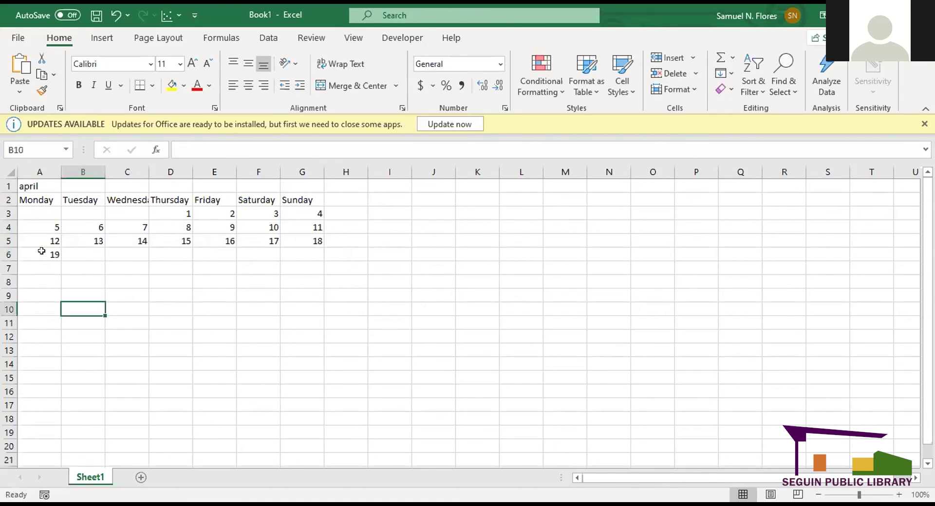
# - Fill the fourth week with dates 19 to 25 using Fill Series
pyautogui.click(52, 252)
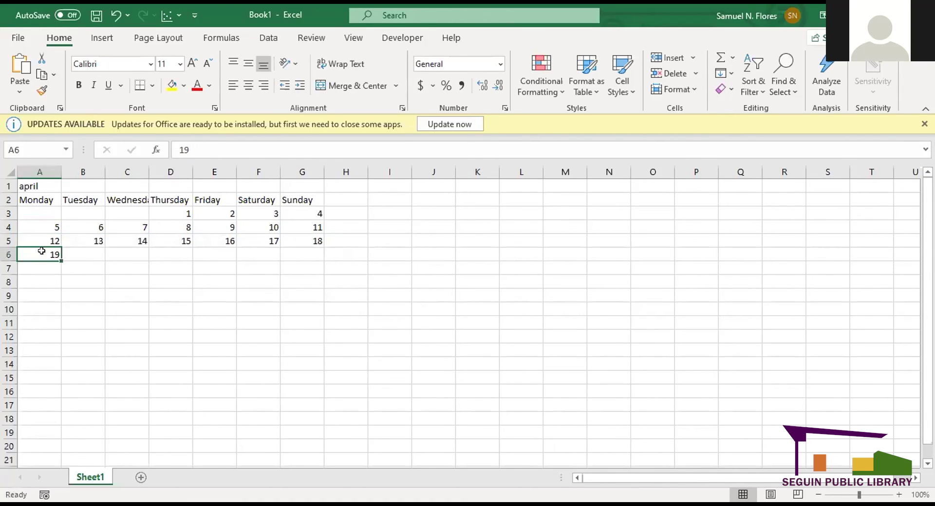
pyautogui.moveTo(61, 261); pyautogui.dragTo(302, 252)
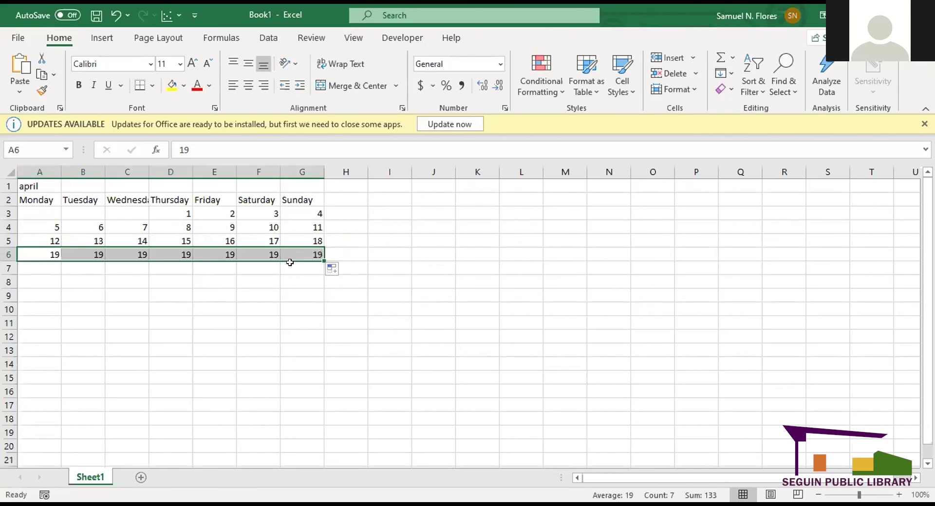
pyautogui.click(331, 270)
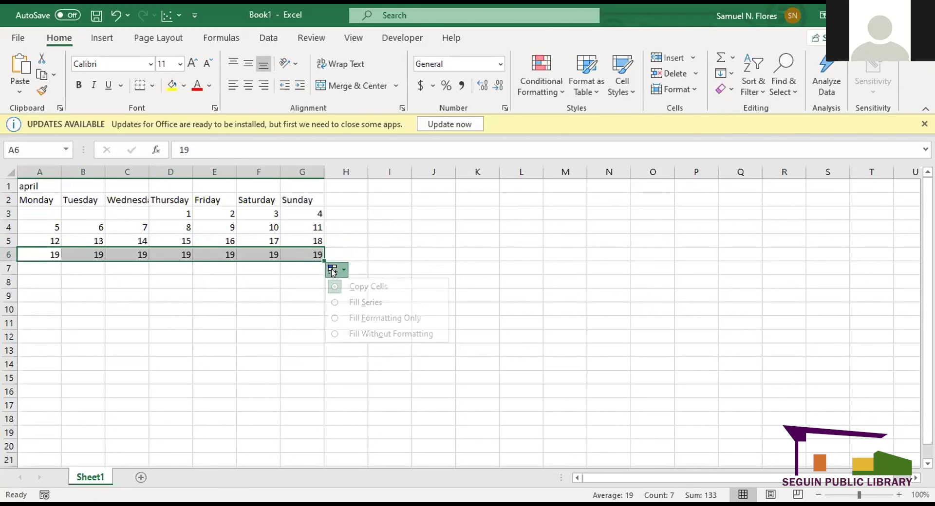
pyautogui.click(333, 302)
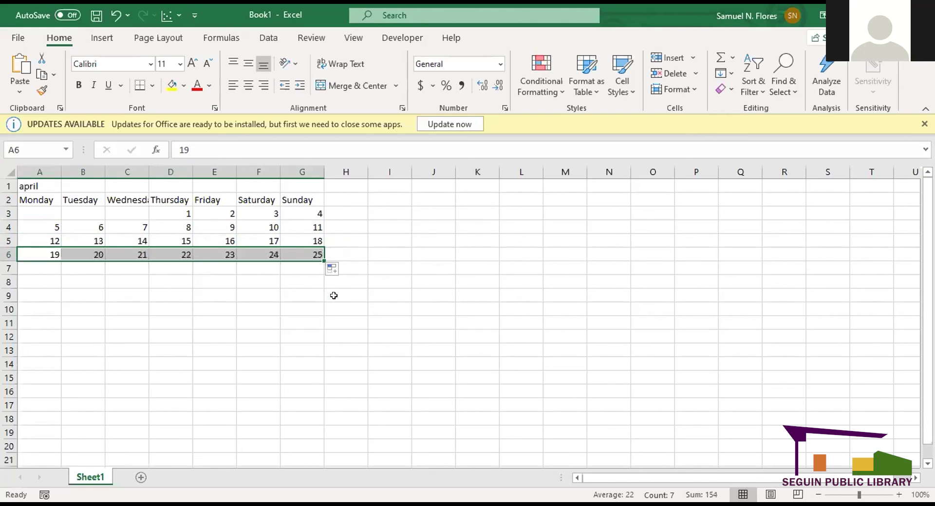
pyautogui.click(292, 306)
# - Fill the last week with dates 26 to 29 from A7 to D7
pyautogui.click(42, 268)
pyautogui.write('26')
pyautogui.hotkey('ctrl', 'Return')
pyautogui.moveTo(61, 275); pyautogui.dragTo(190, 273)
pyautogui.click(200, 282)
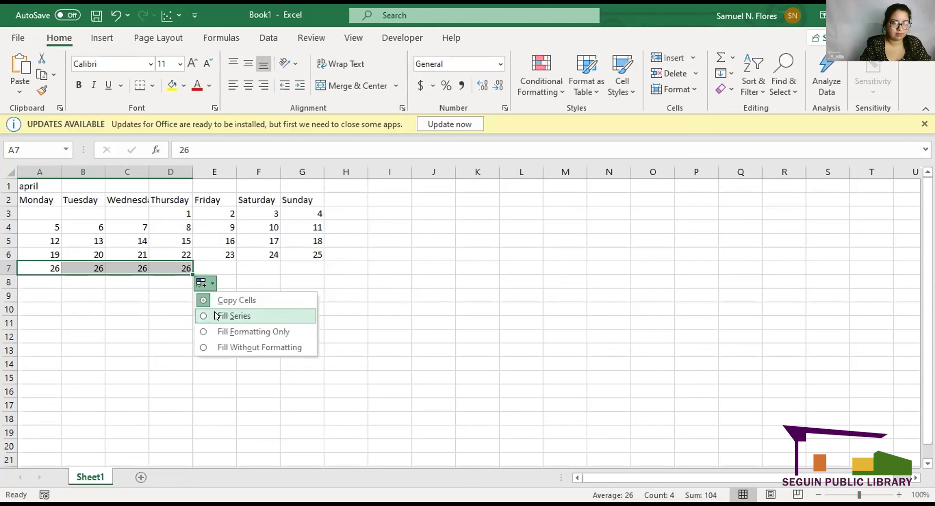
pyautogui.click(213, 315)
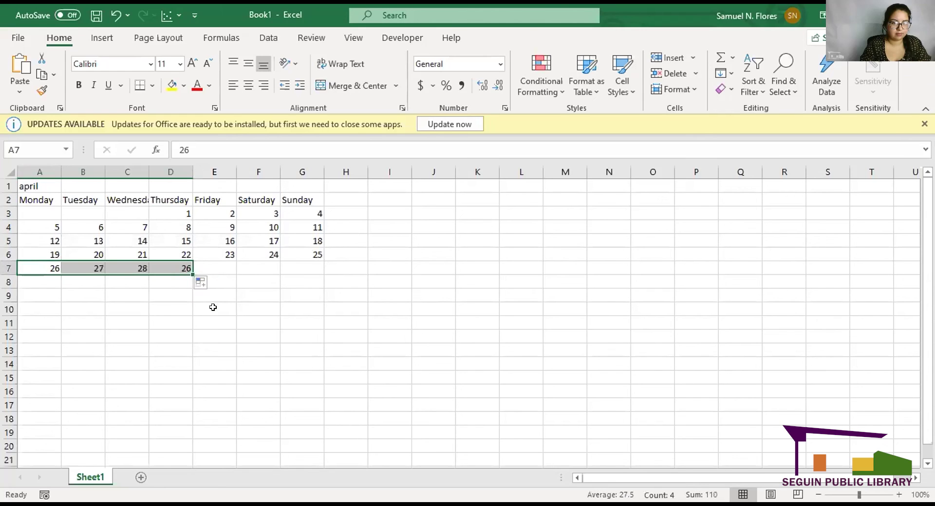
pyautogui.click(116, 299)
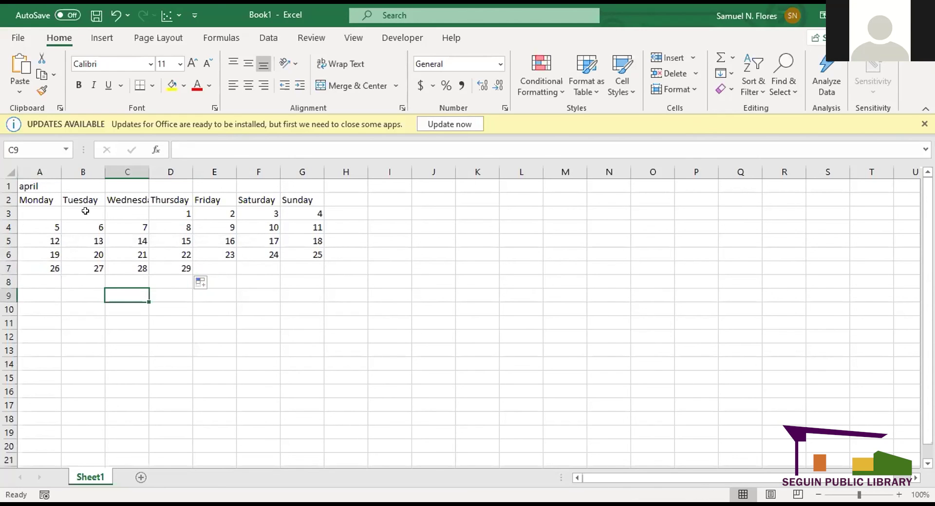
# - Retype the A1 title as capitalised 'April'
pyautogui.click(30, 185)
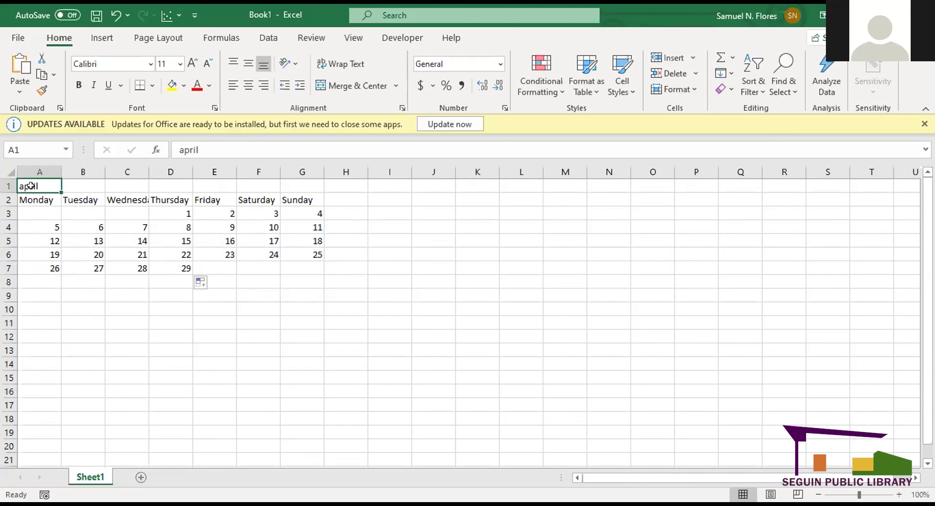
pyautogui.moveTo(59, 187); pyautogui.dragTo(40, 185)
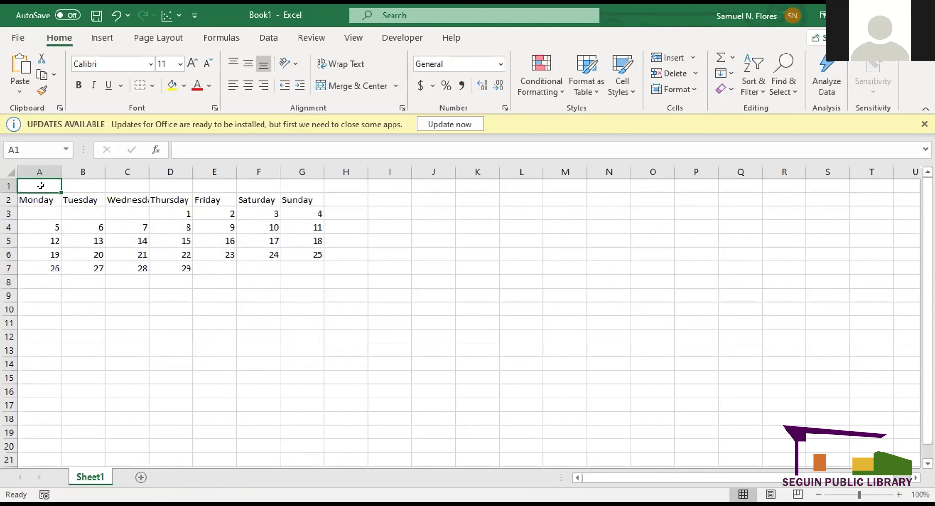
pyautogui.write('April')
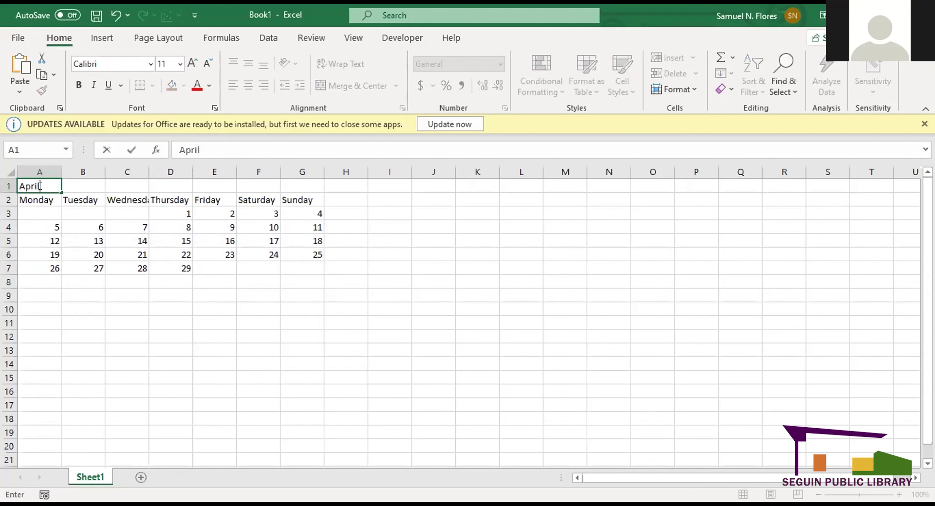
pyautogui.click(39, 240)
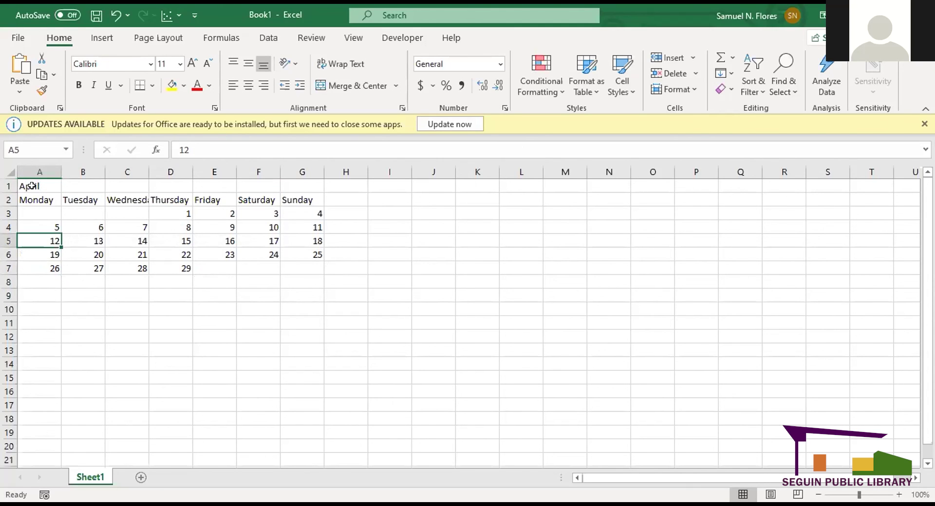
# - Merge and centre April across A1:G1 and enlarge it to 14 pt
pyautogui.click(50, 185)
pyautogui.moveTo(50, 185); pyautogui.dragTo(312, 178)
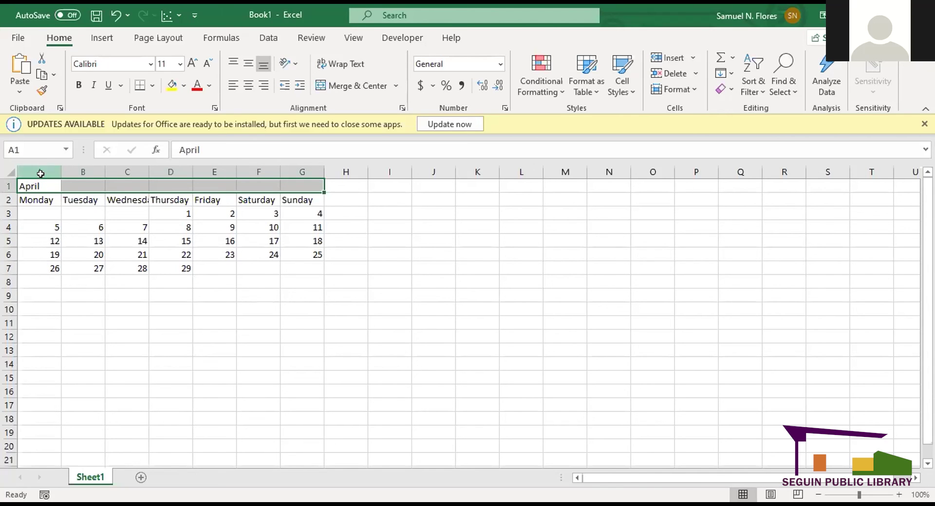
pyautogui.click(365, 88)
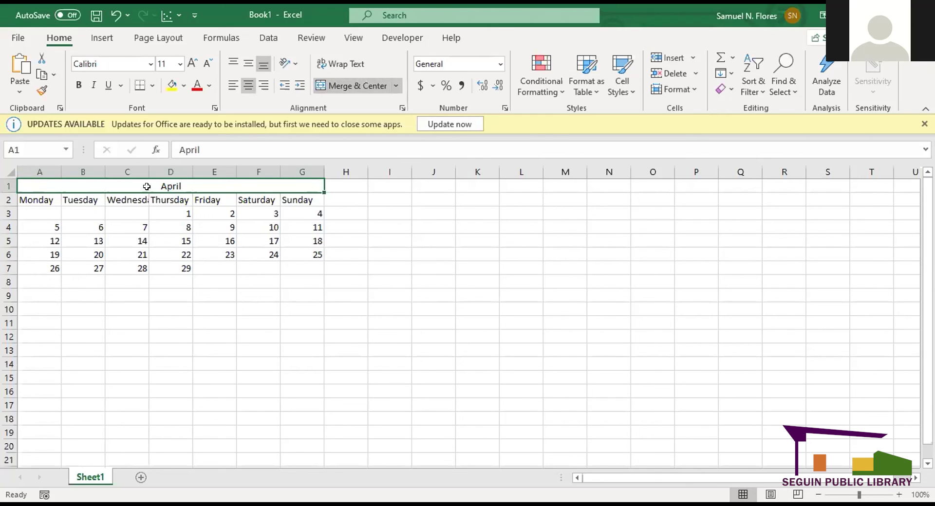
pyautogui.click(192, 63)
pyautogui.click(192, 63)
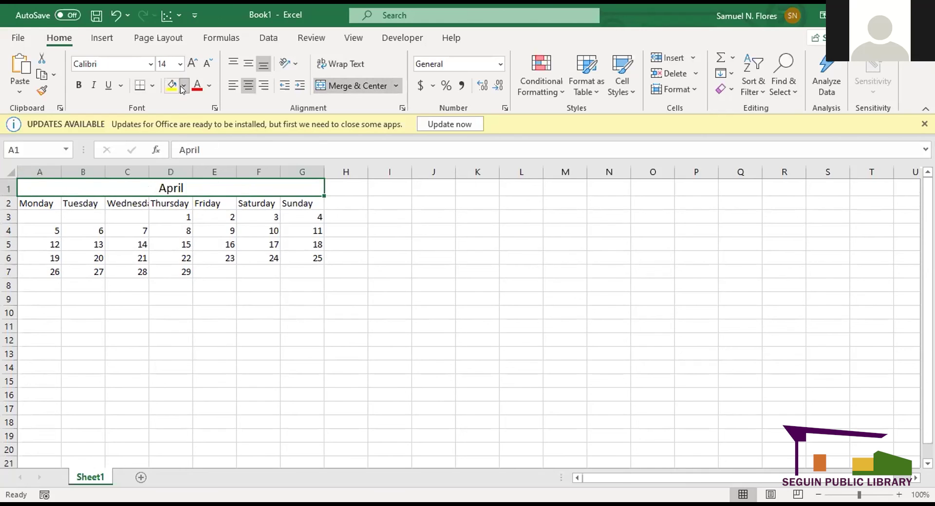
# - Shade the April title light blue-grey
pyautogui.click(183, 87)
pyautogui.click(205, 151)
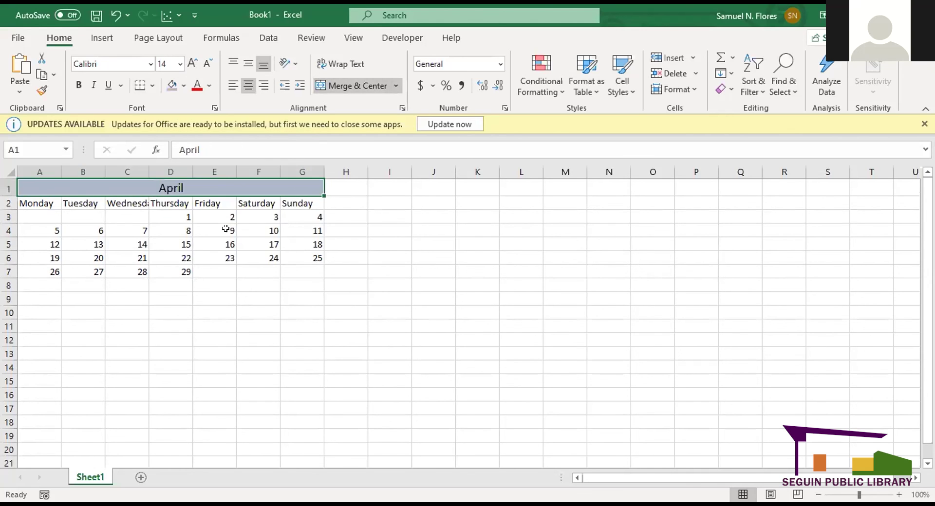
pyautogui.click(225, 228)
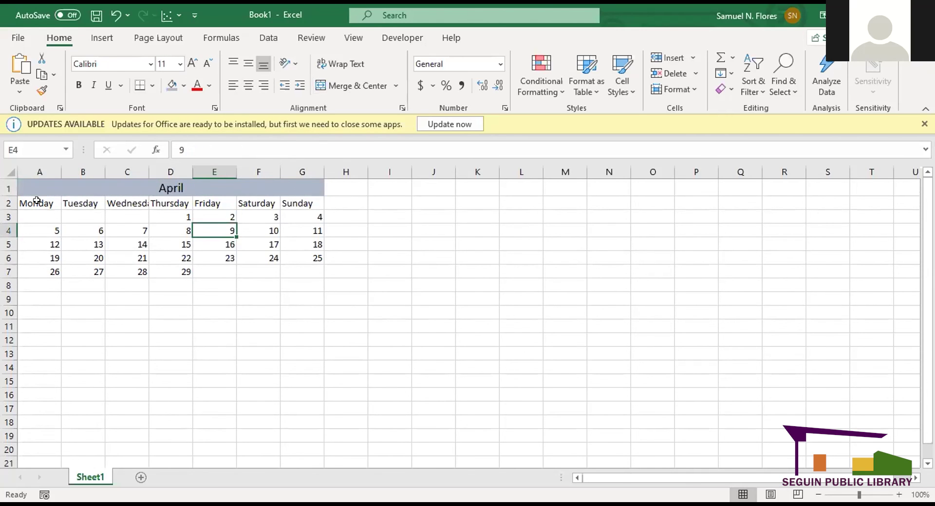
# - Make the Monday–Sunday headings bold with a blue fill and select that row
pyautogui.moveTo(39, 203); pyautogui.dragTo(288, 199)
pyautogui.hotkey('ctrl', 'q')
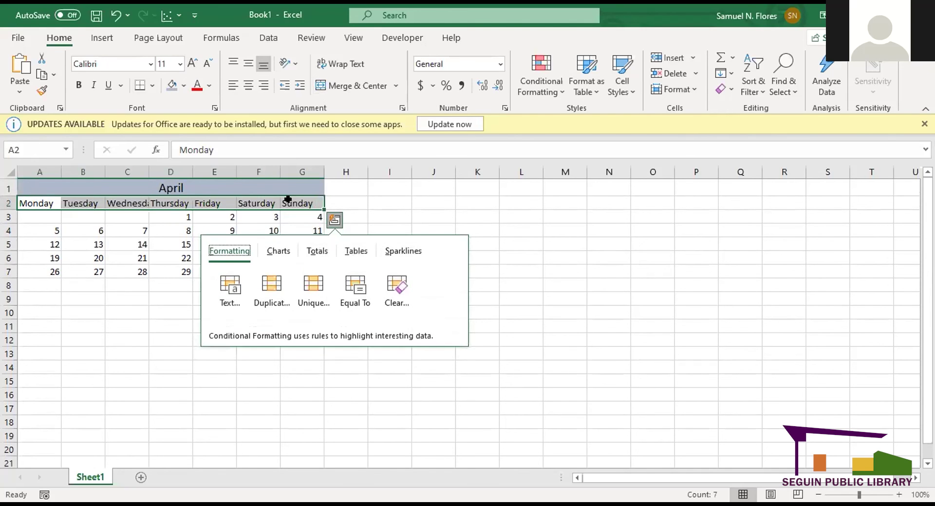
pyautogui.click(73, 87)
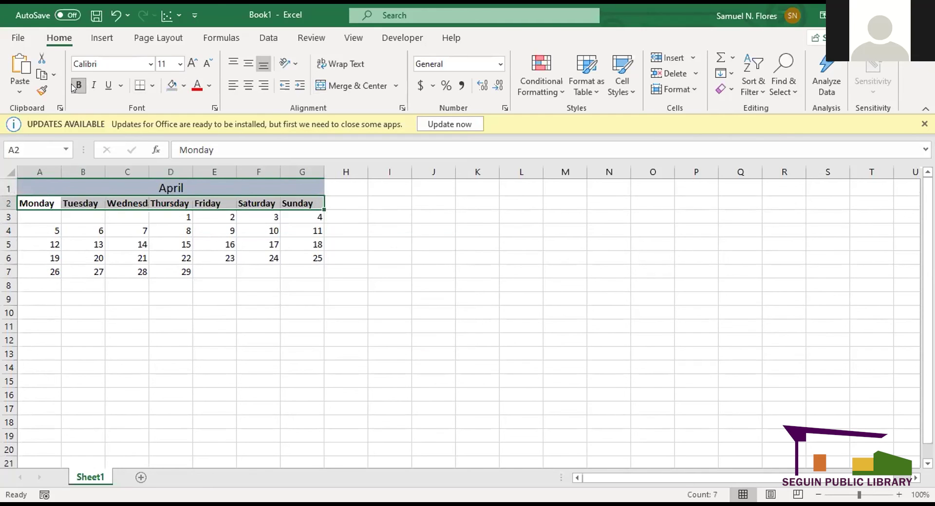
pyautogui.click(183, 86)
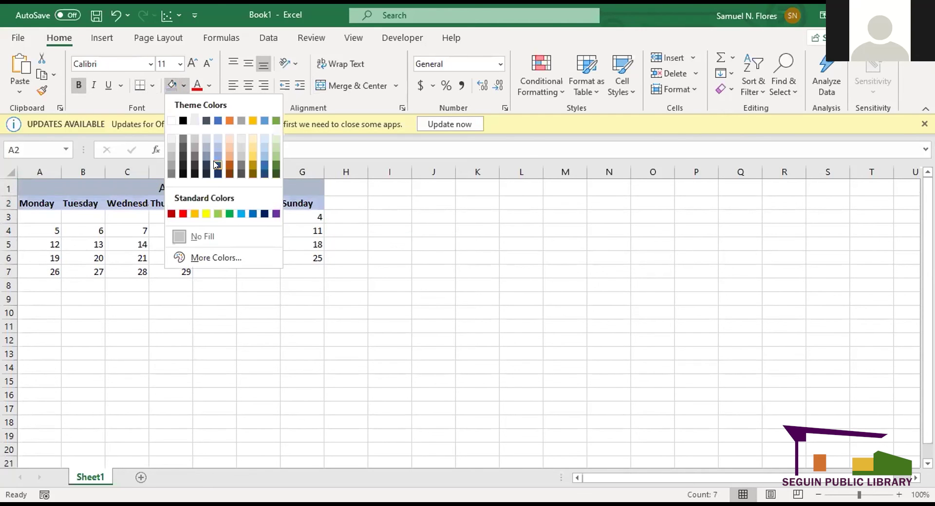
pyautogui.click(216, 165)
pyautogui.click(208, 268)
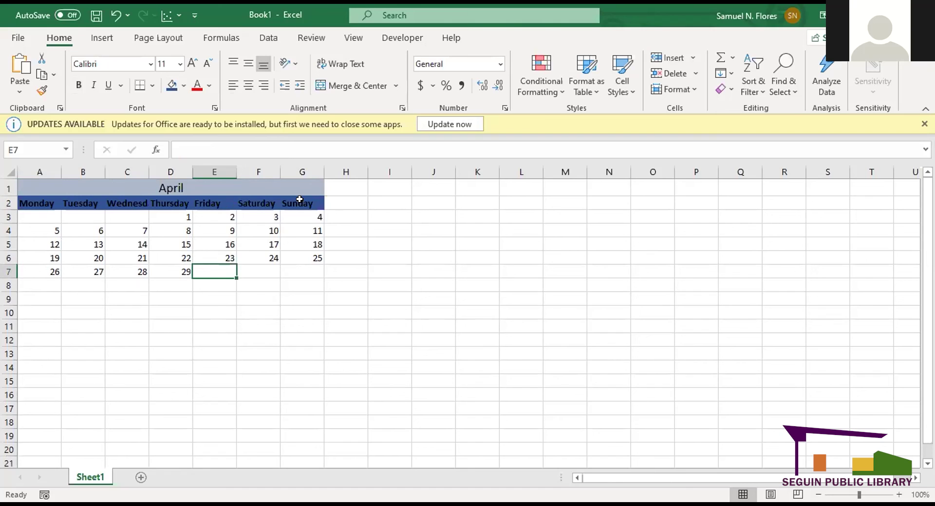
pyautogui.moveTo(36, 202); pyautogui.dragTo(290, 199)
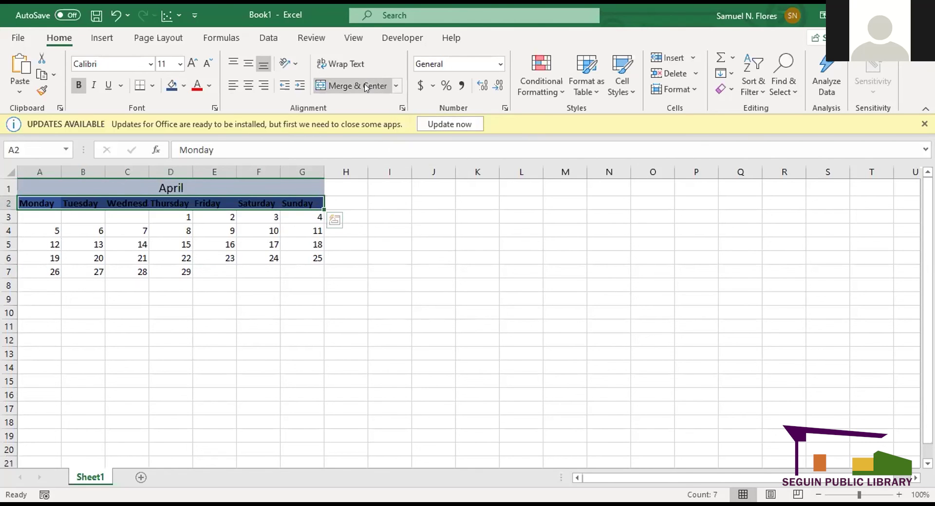
# - Top-align and centre the weekday names in row 2
pyautogui.click(398, 86)
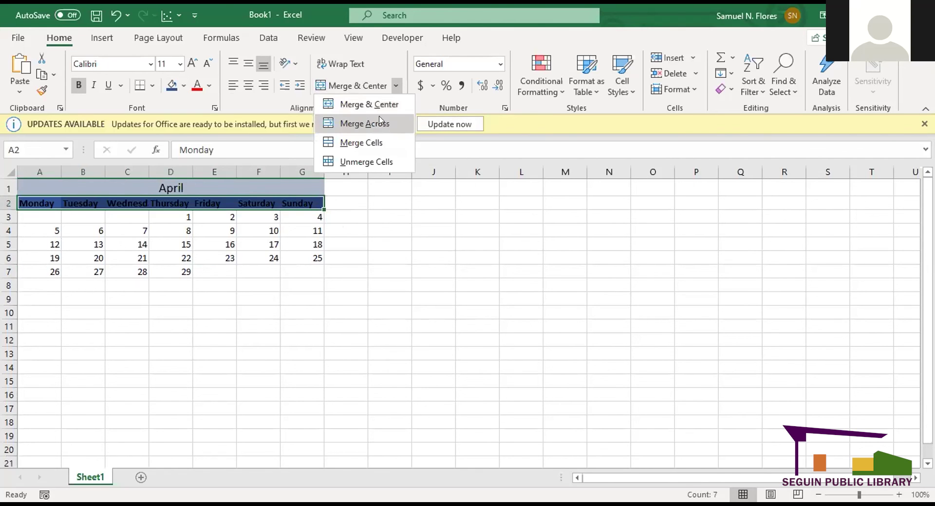
pyautogui.click(235, 62)
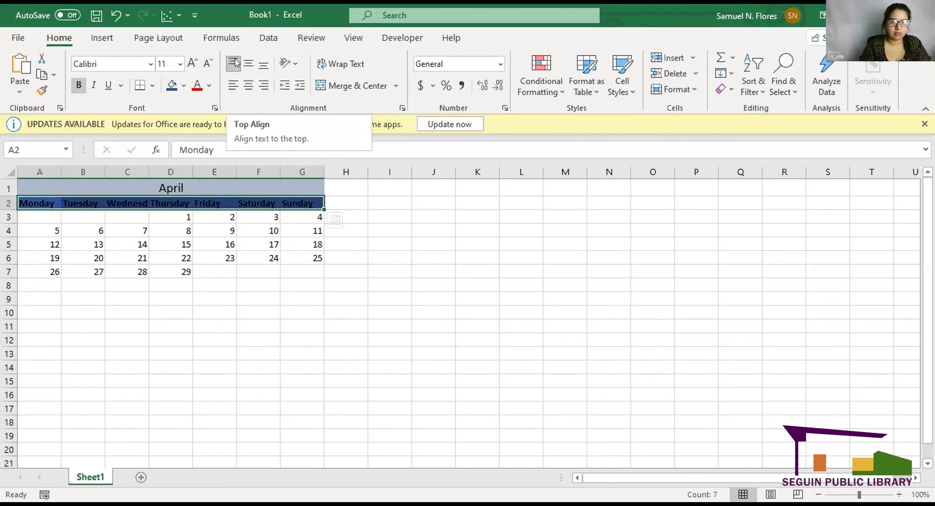
pyautogui.click(246, 84)
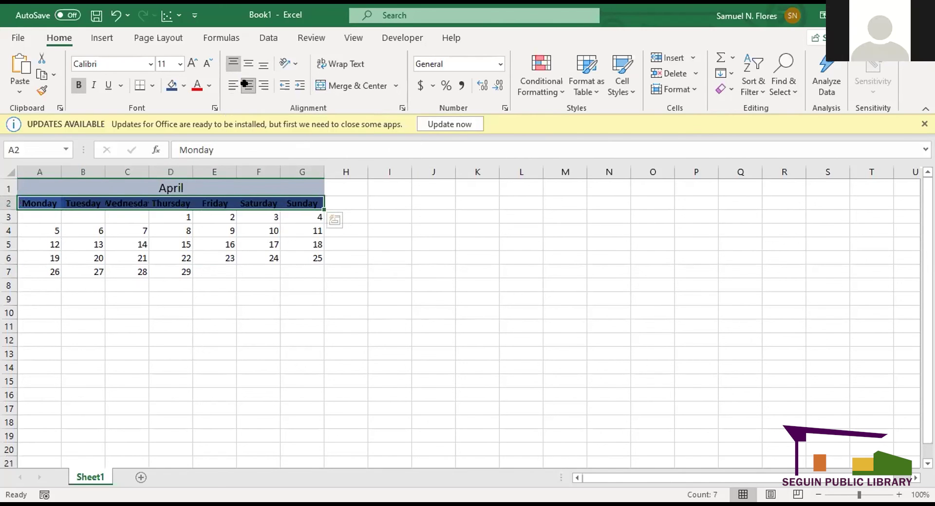
pyautogui.click(240, 241)
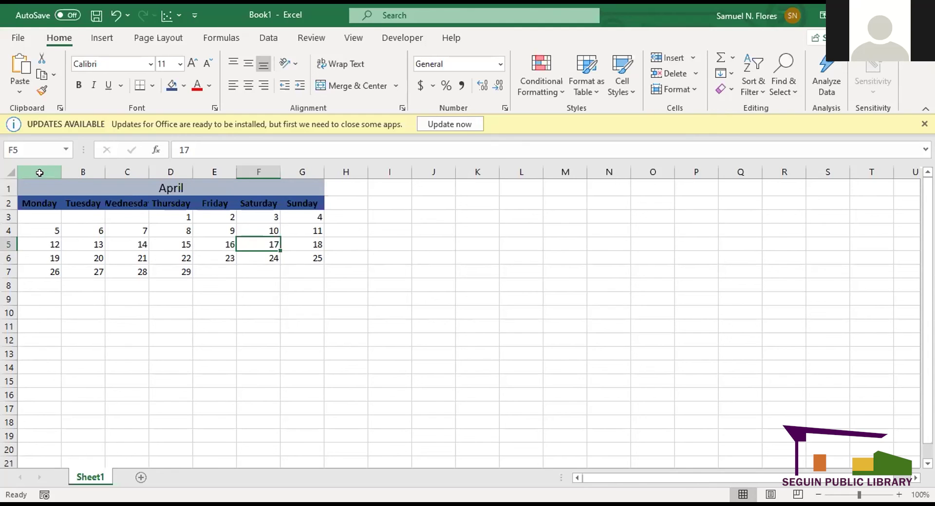
# - AutoFit columns A to G so Wednesday shows in full
pyautogui.click(39, 168)
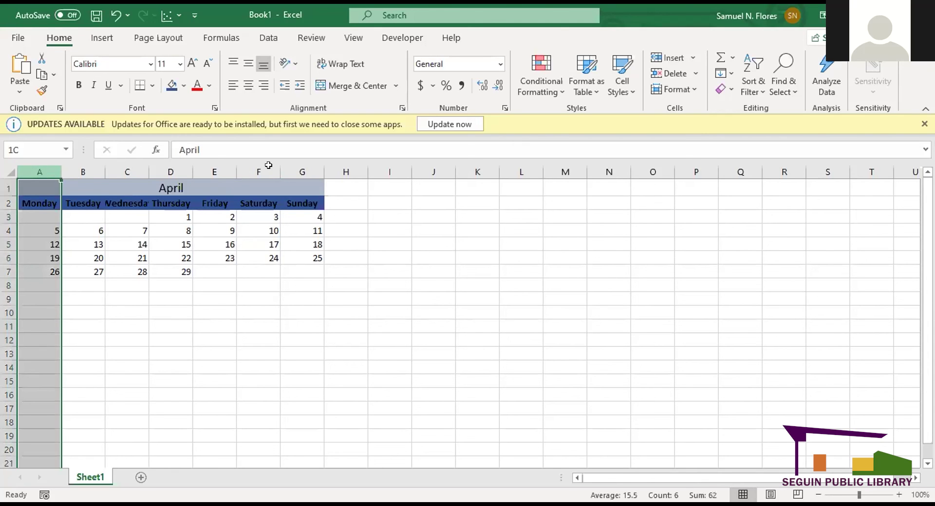
pyautogui.keyDown('shift'); pyautogui.click(290, 168); pyautogui.keyUp('shift')
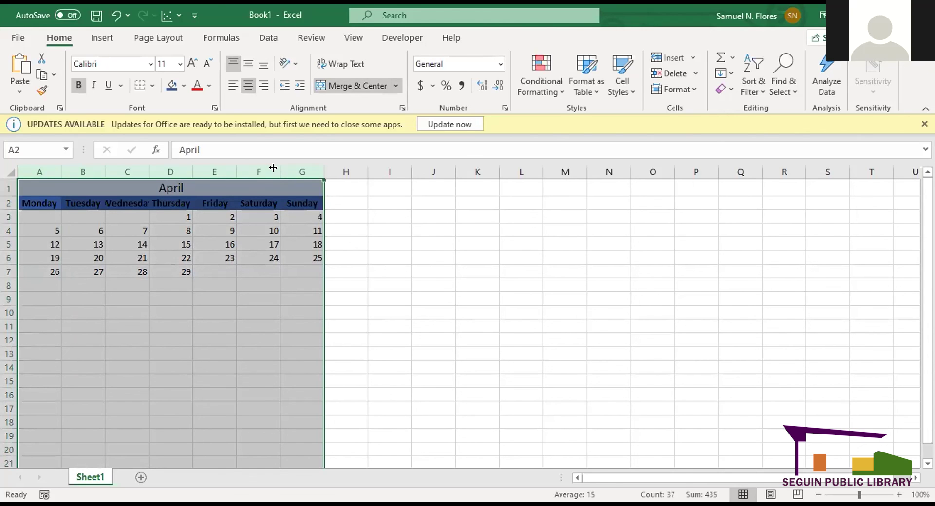
pyautogui.doubleClick(273, 168)
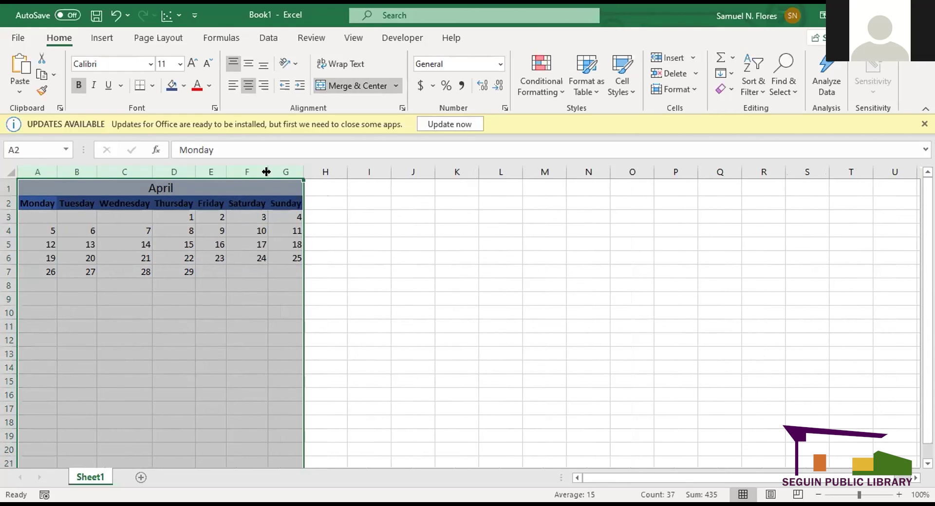
pyautogui.click(369, 241)
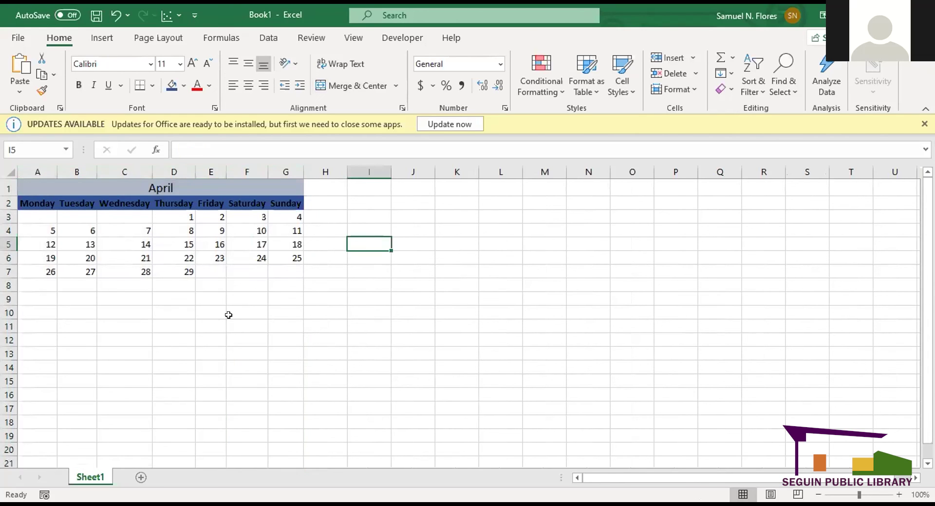
# - Insert a blank row at row 4, below the first week
pyautogui.click(7, 225)
pyautogui.rightClick(11, 231)
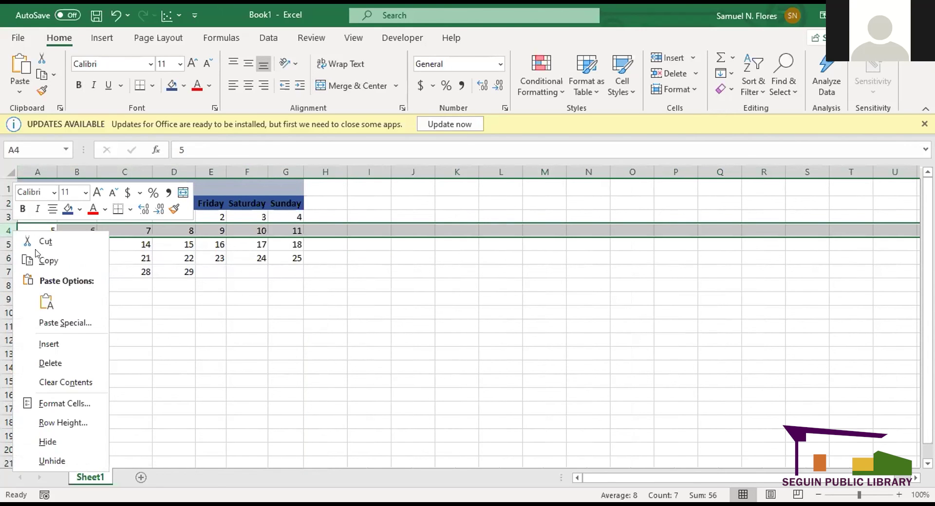
pyautogui.click(68, 345)
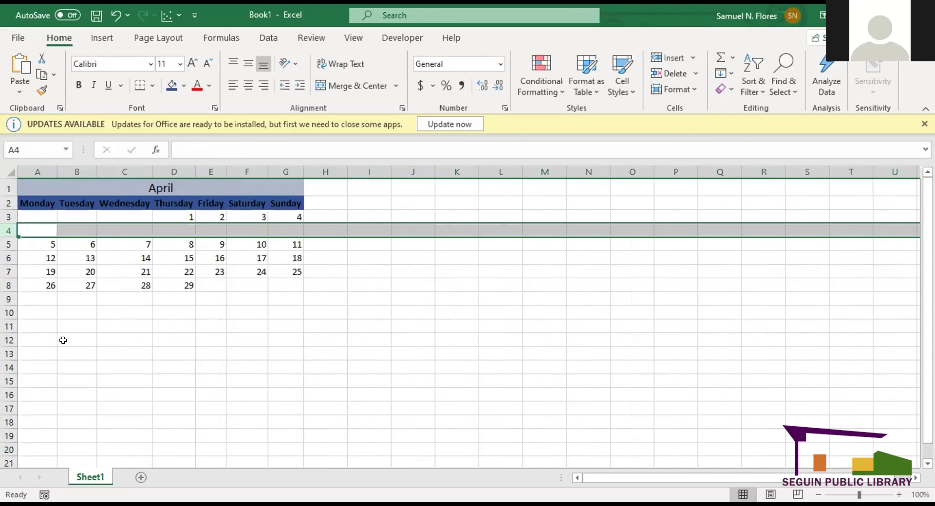
pyautogui.click(234, 320)
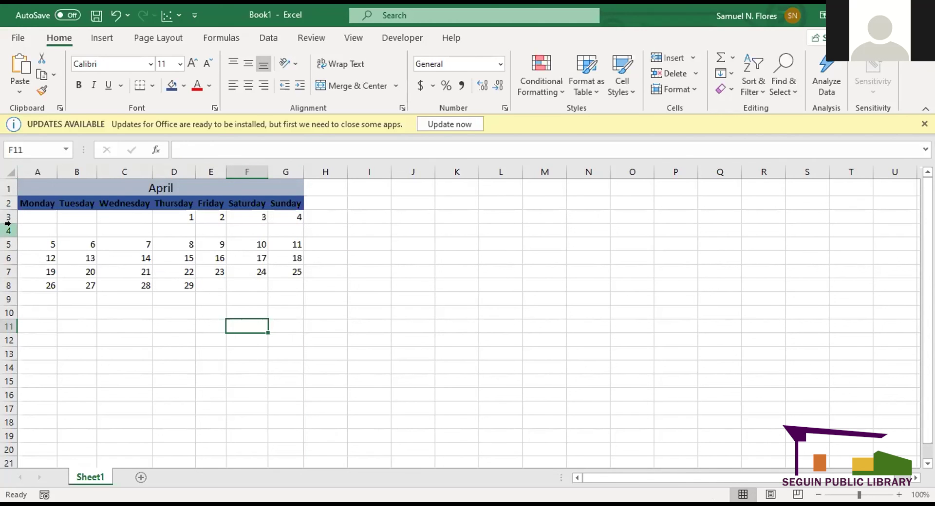
# - Enter 'Excel hw2' in cell D4
pyautogui.click(172, 229)
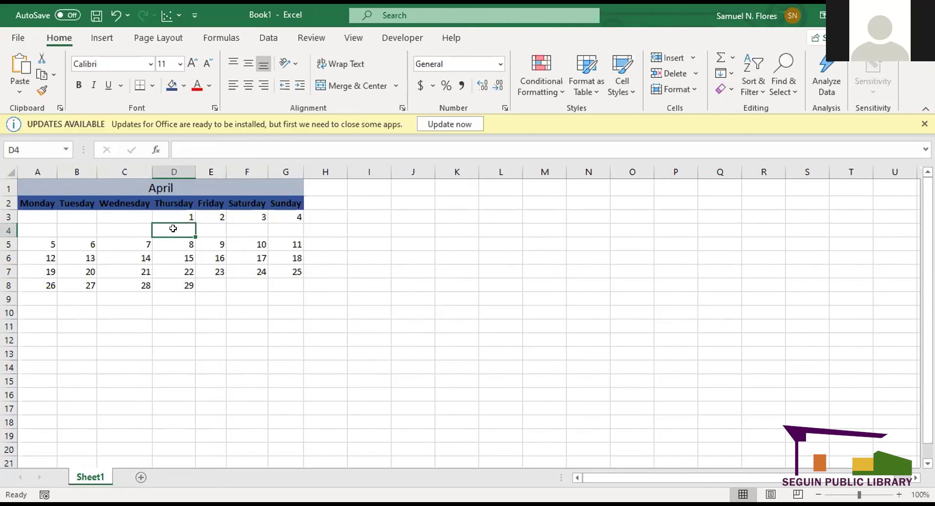
pyautogui.write('Ex')
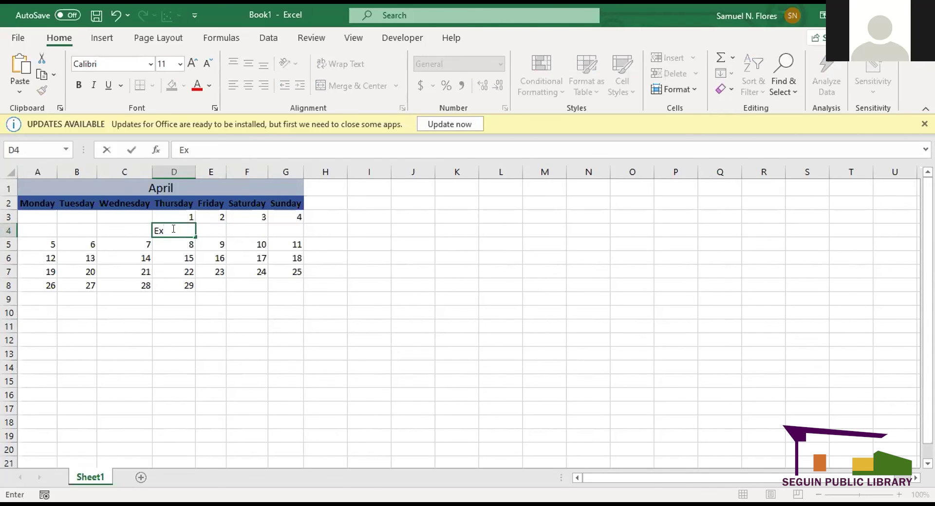
pyautogui.write('cel hw2')
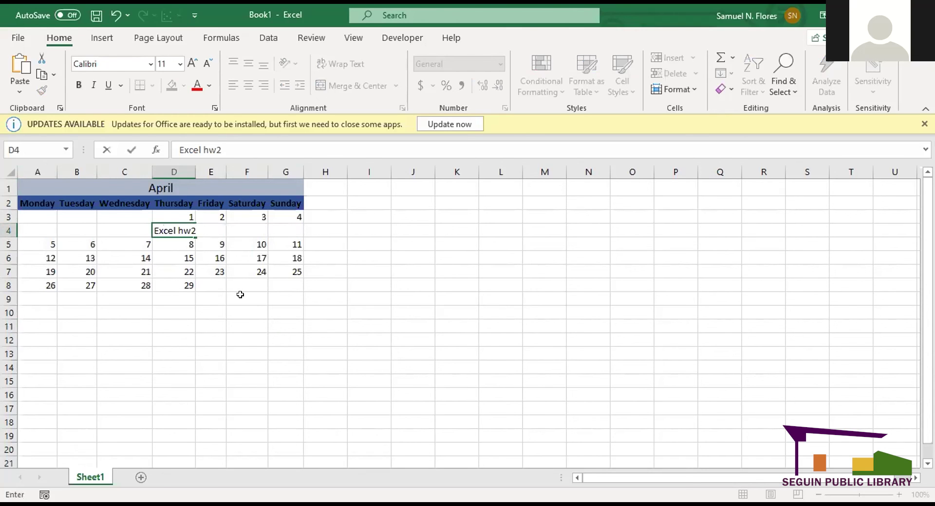
pyautogui.click(243, 295)
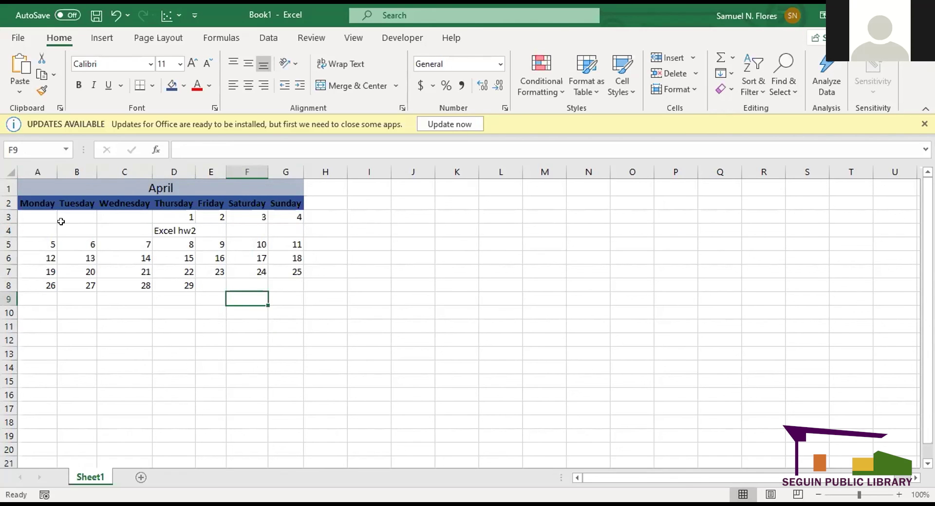
# - Set the height of row 4 to 25
pyautogui.click(7, 224)
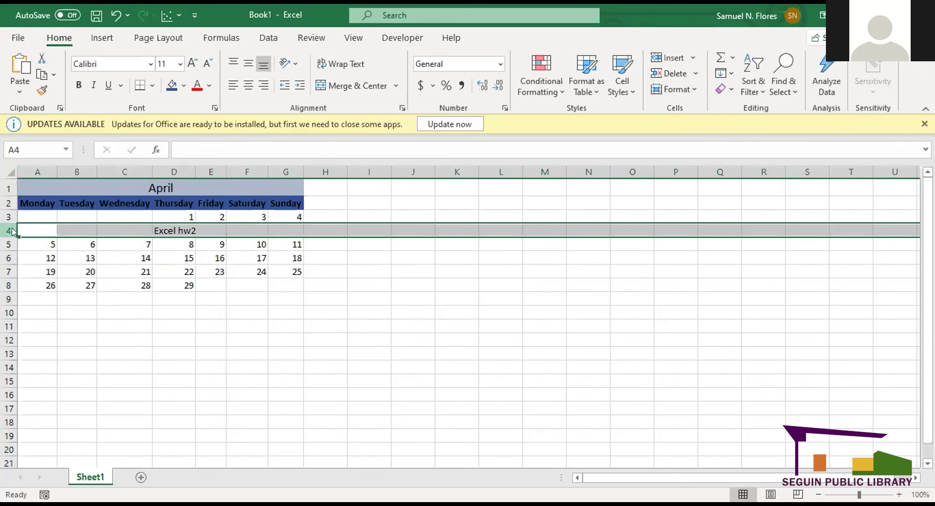
pyautogui.rightClick(13, 231)
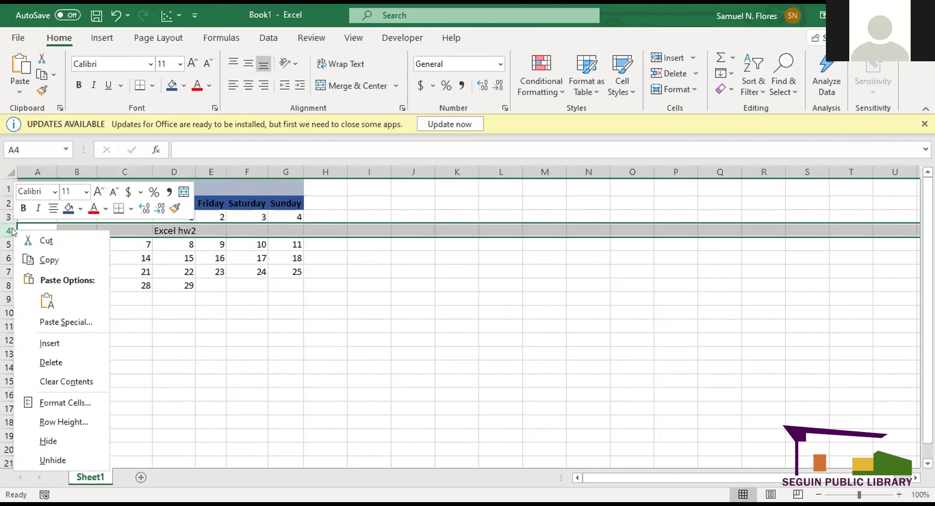
pyautogui.click(80, 421)
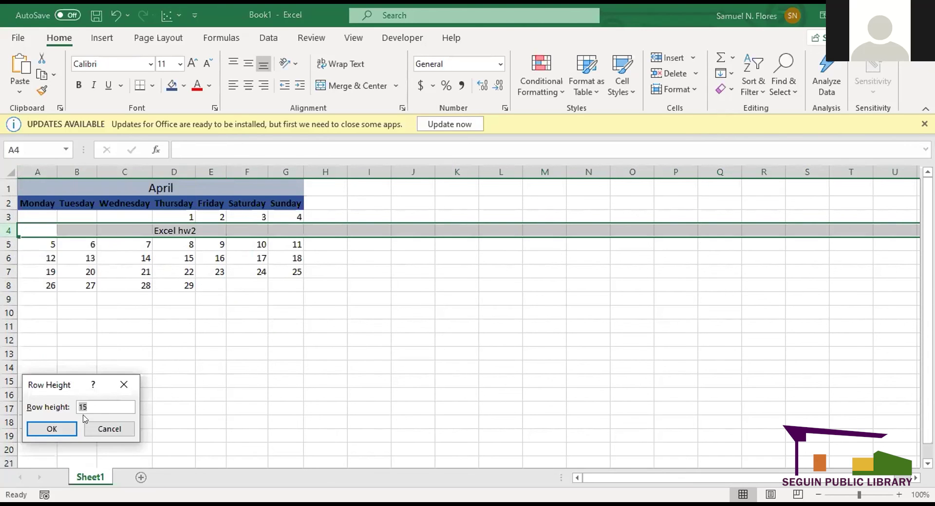
pyautogui.press('BackSpace')
pyautogui.write('25')
pyautogui.click(58, 428)
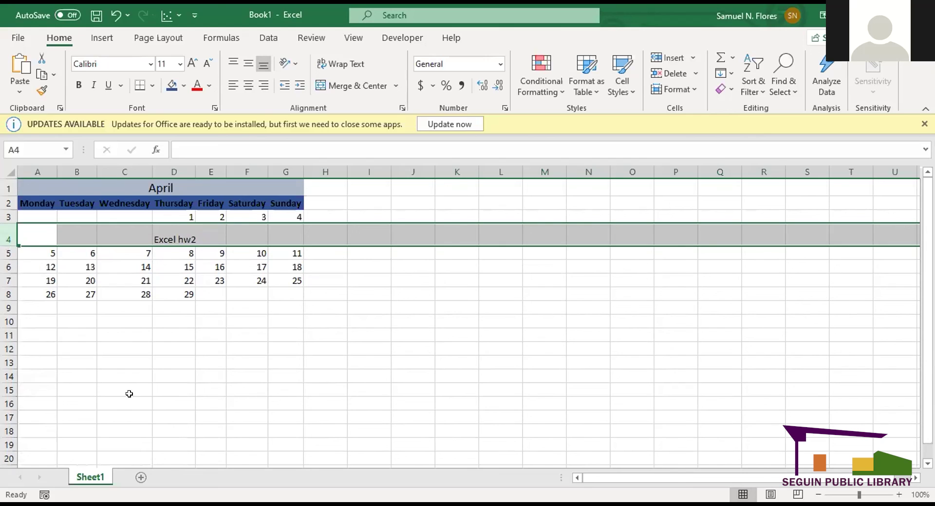
pyautogui.click(129, 399)
# - Put a thick outside border around the calendar block A1:G8
pyautogui.click(36, 217)
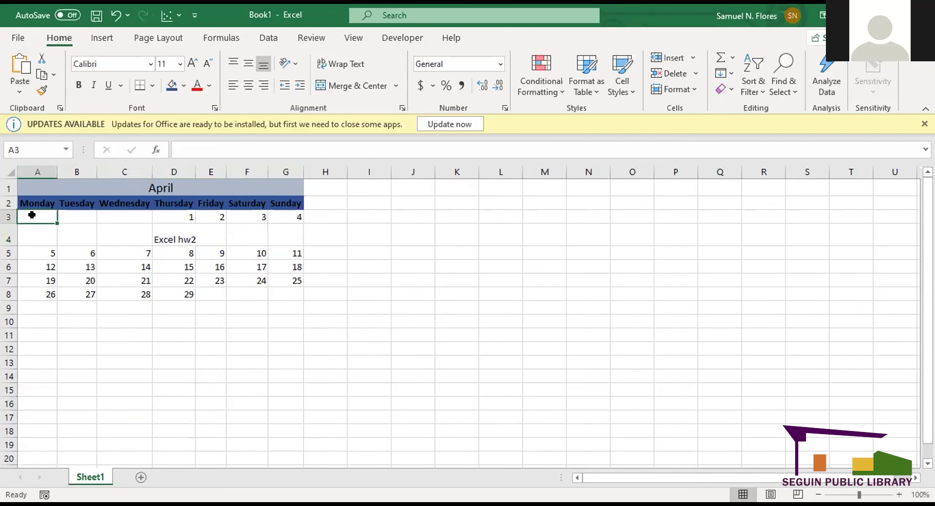
pyautogui.click(54, 194)
pyautogui.moveTo(93, 201); pyautogui.dragTo(247, 285)
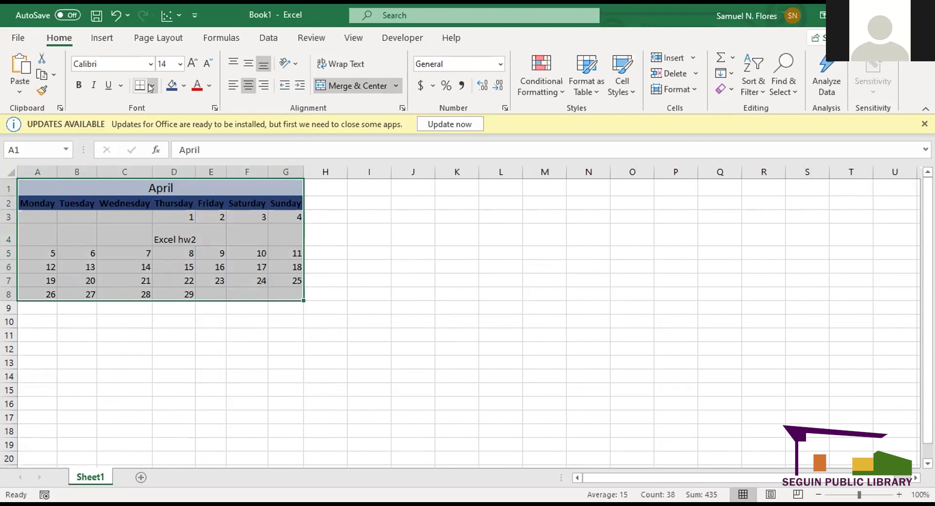
pyautogui.click(150, 88)
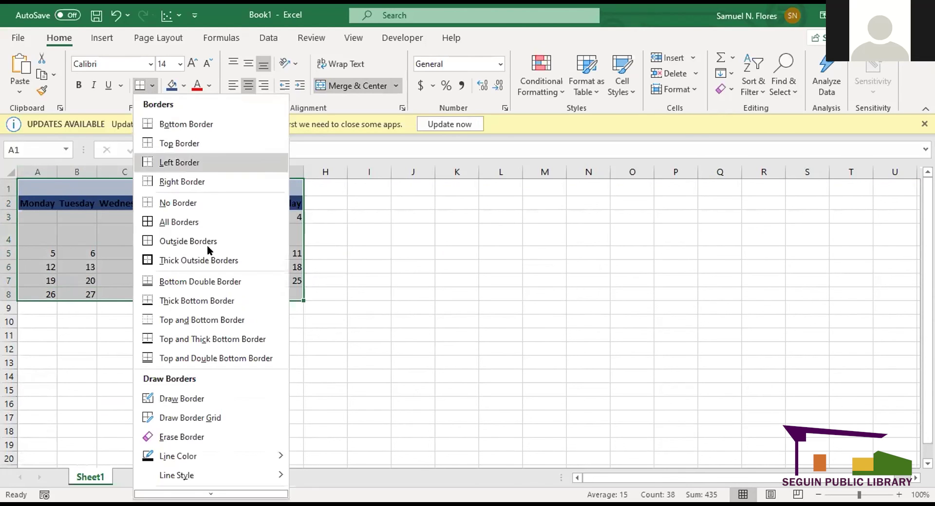
pyautogui.click(207, 250)
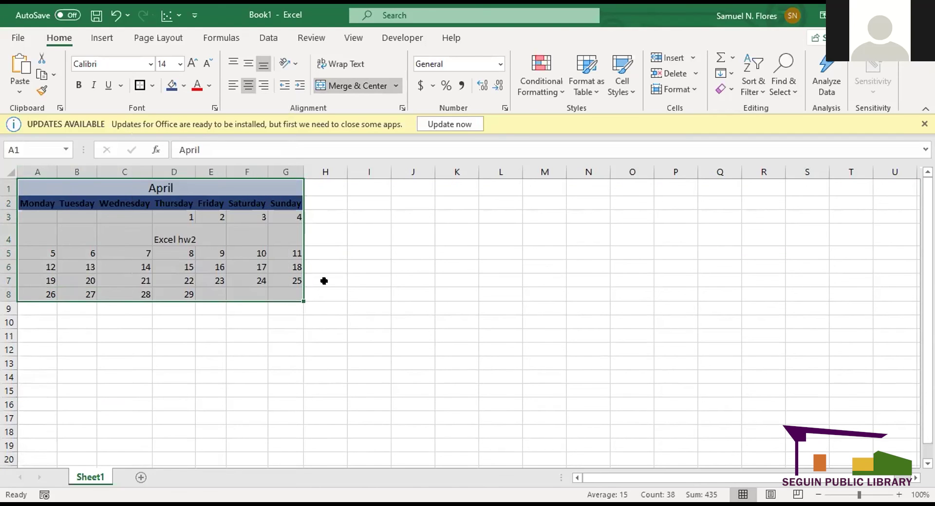
pyautogui.click(345, 308)
pyautogui.click(372, 378)
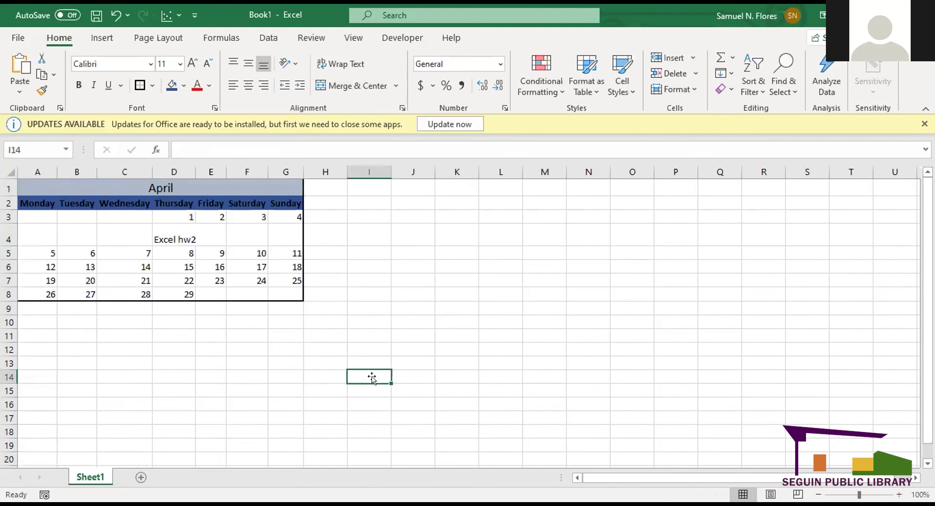